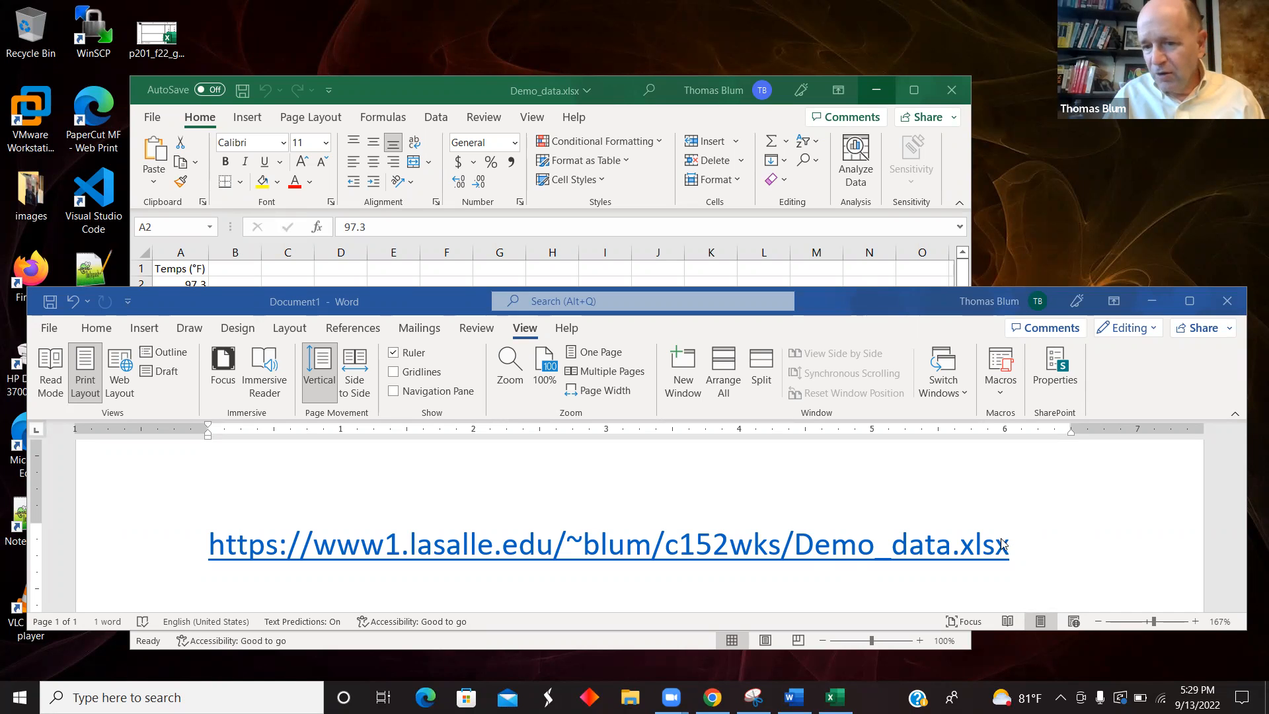
Highlight the underscore in the Demo_data.xlsx link, and switch to the Demo_data.xlsx workbook in Excel.
click(875, 548)
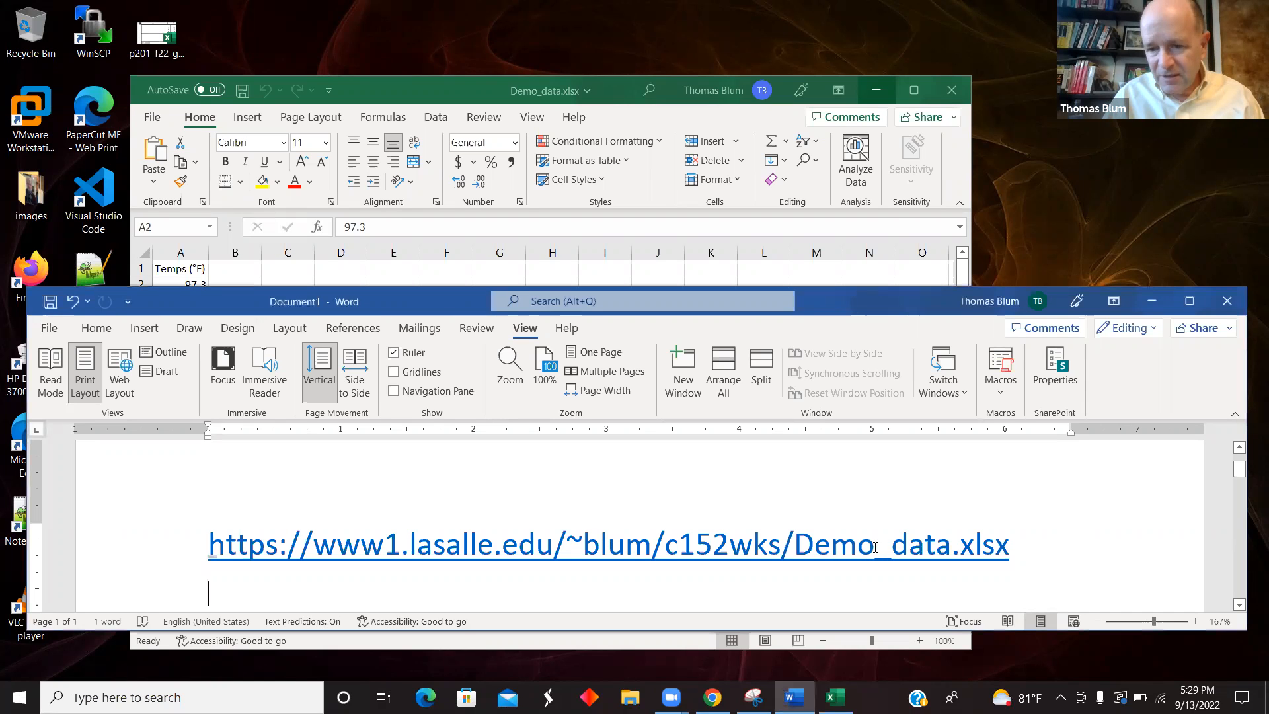
drag(874, 548, 892, 549)
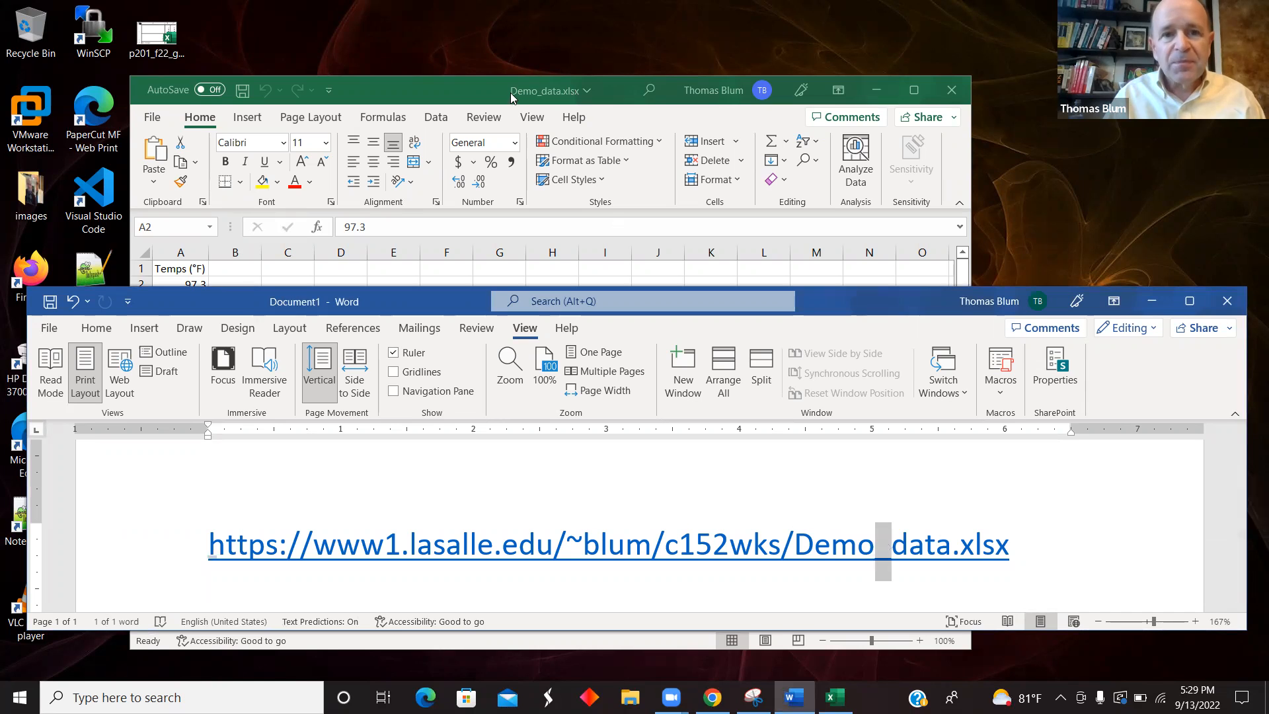
click(624, 97)
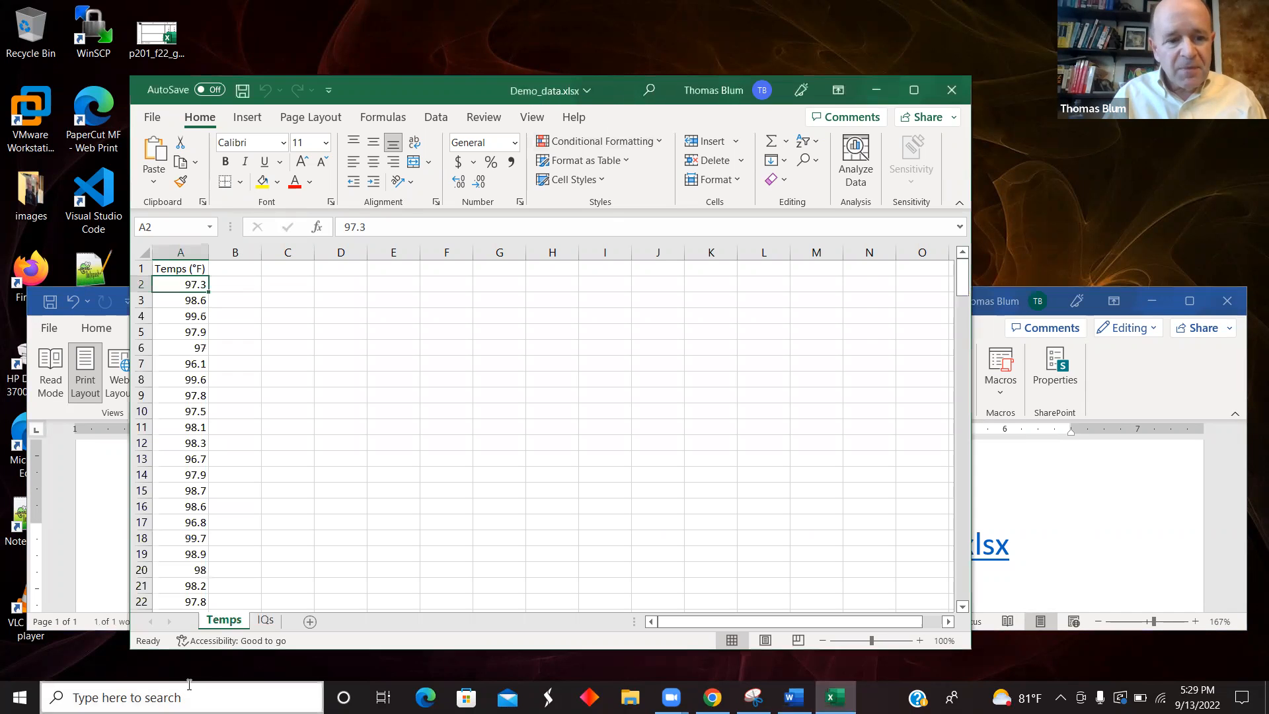
Look at the IQs worksheet, return to the Temps worksheet, and minimize the Word window behind the workbook.
click(265, 619)
click(229, 626)
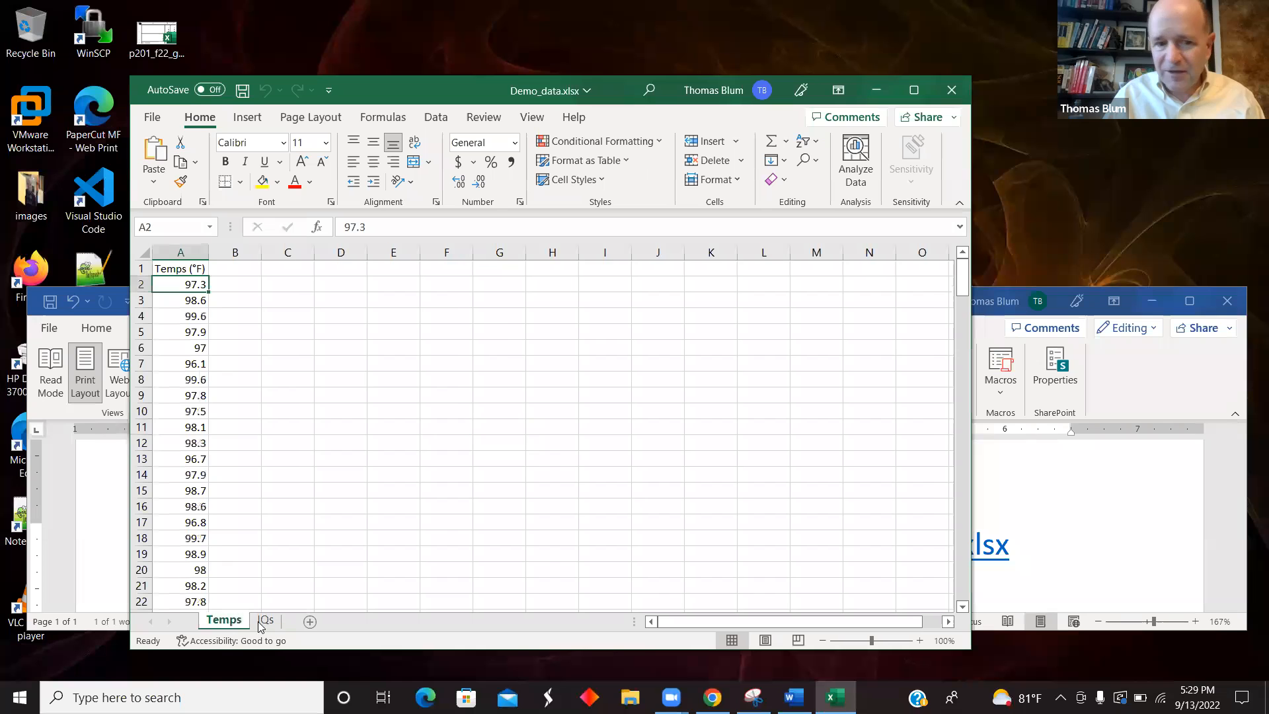
click(265, 620)
click(224, 624)
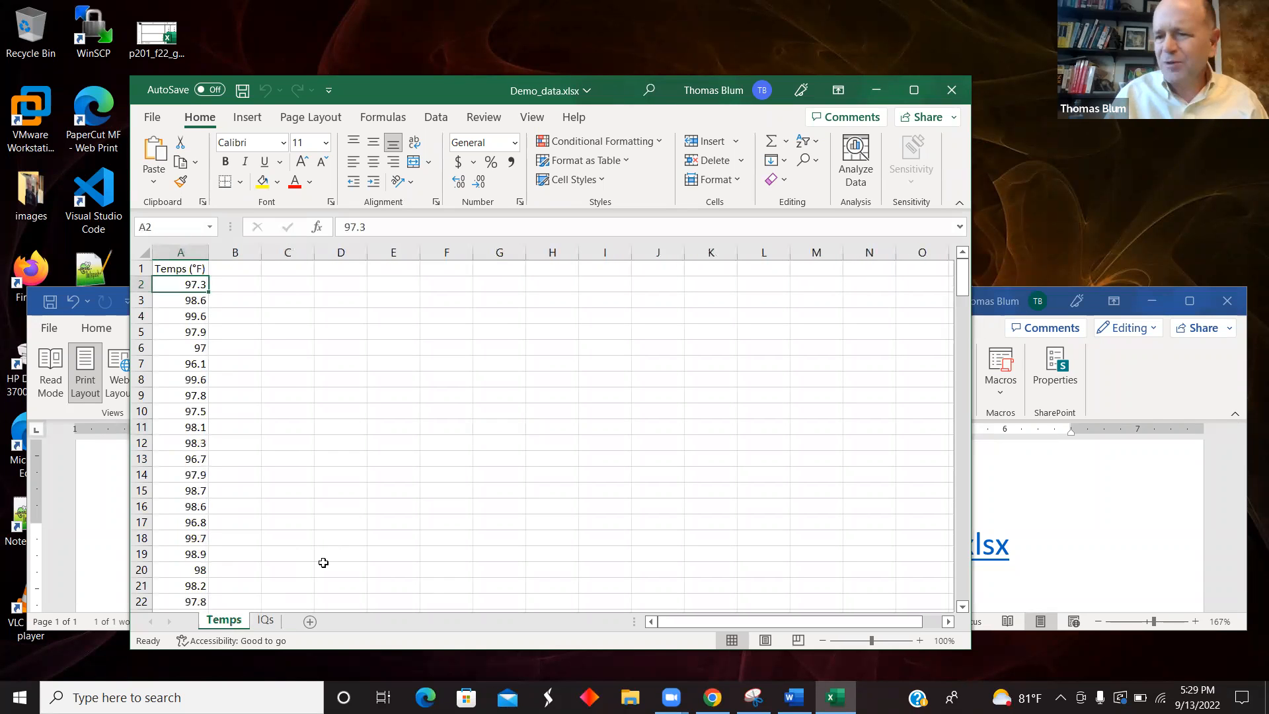
click(1151, 300)
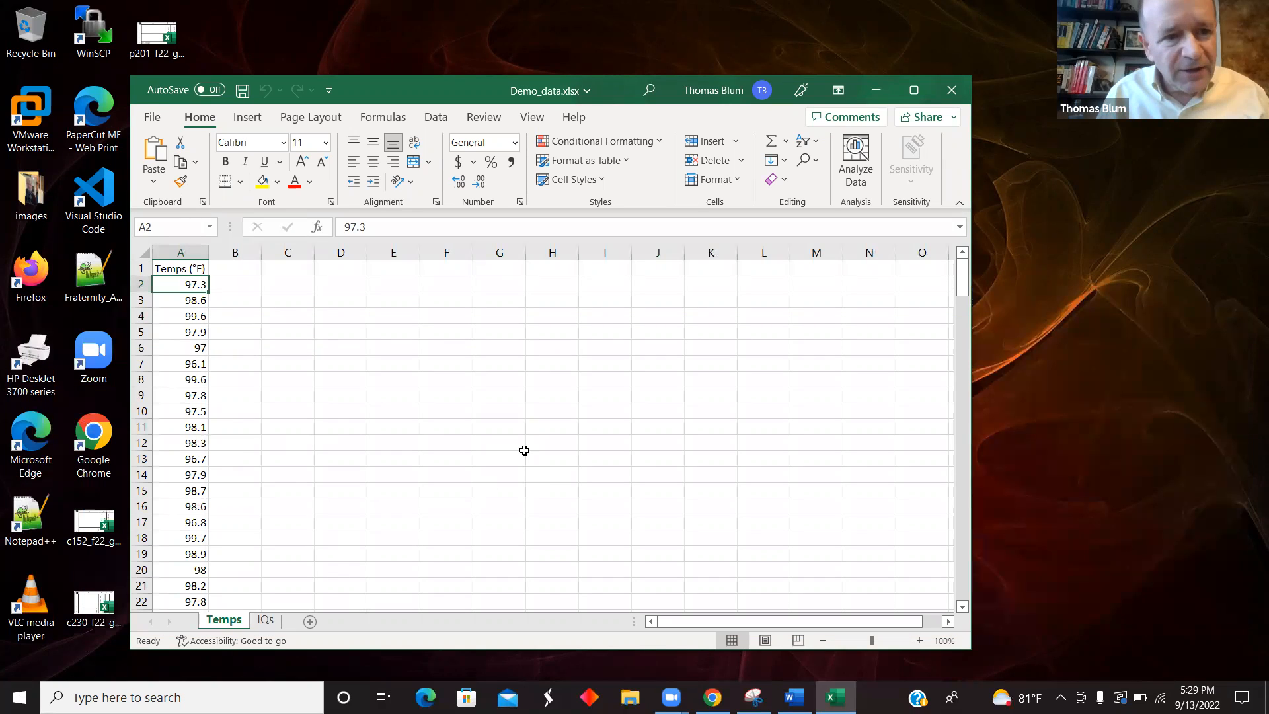
Enter the statistic labels Mean, Median, Max and Min in cells C2 to C5 of the Temps worksheet.
click(284, 283)
text(Mean)
key(Return)
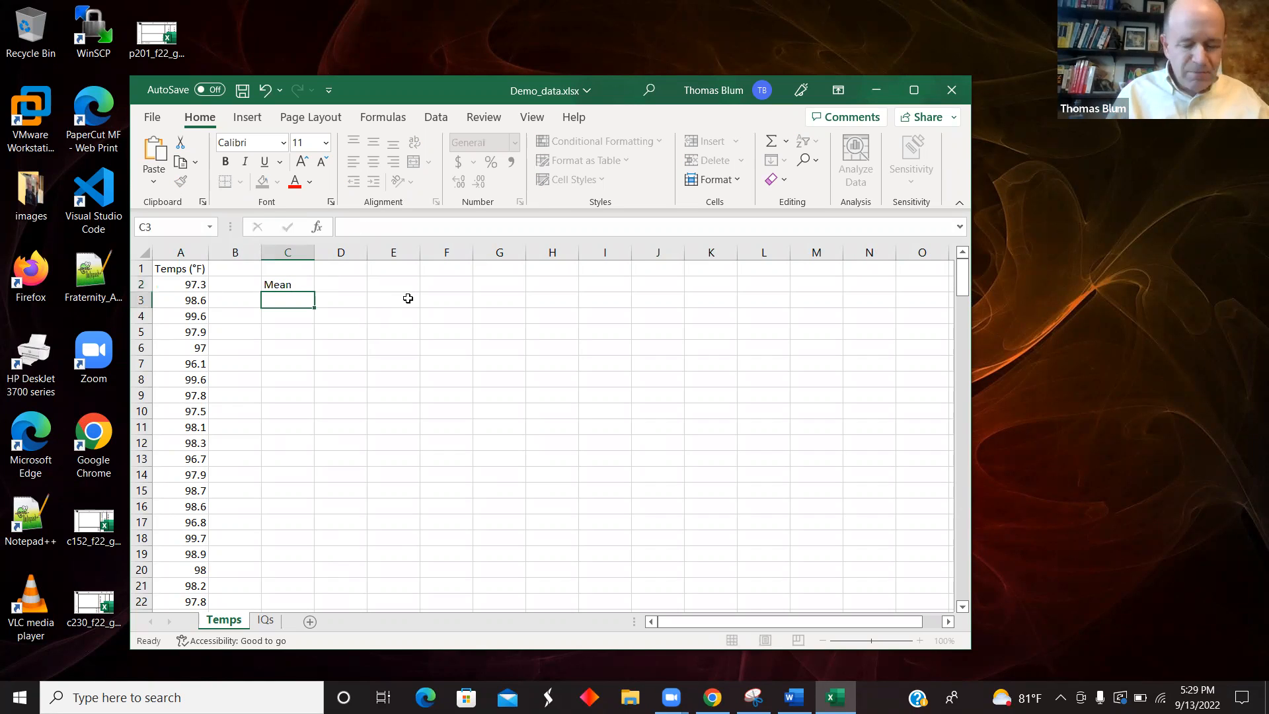
text(Median)
key(Return)
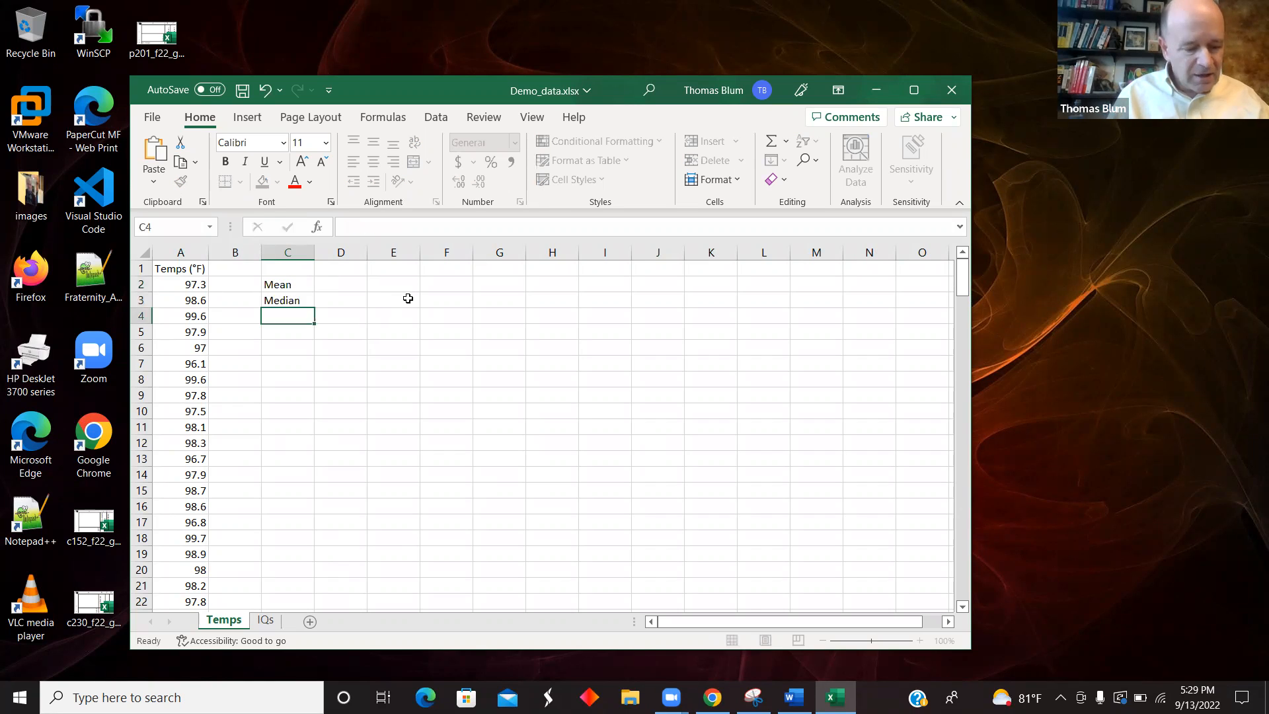
text(Max)
key(Return)
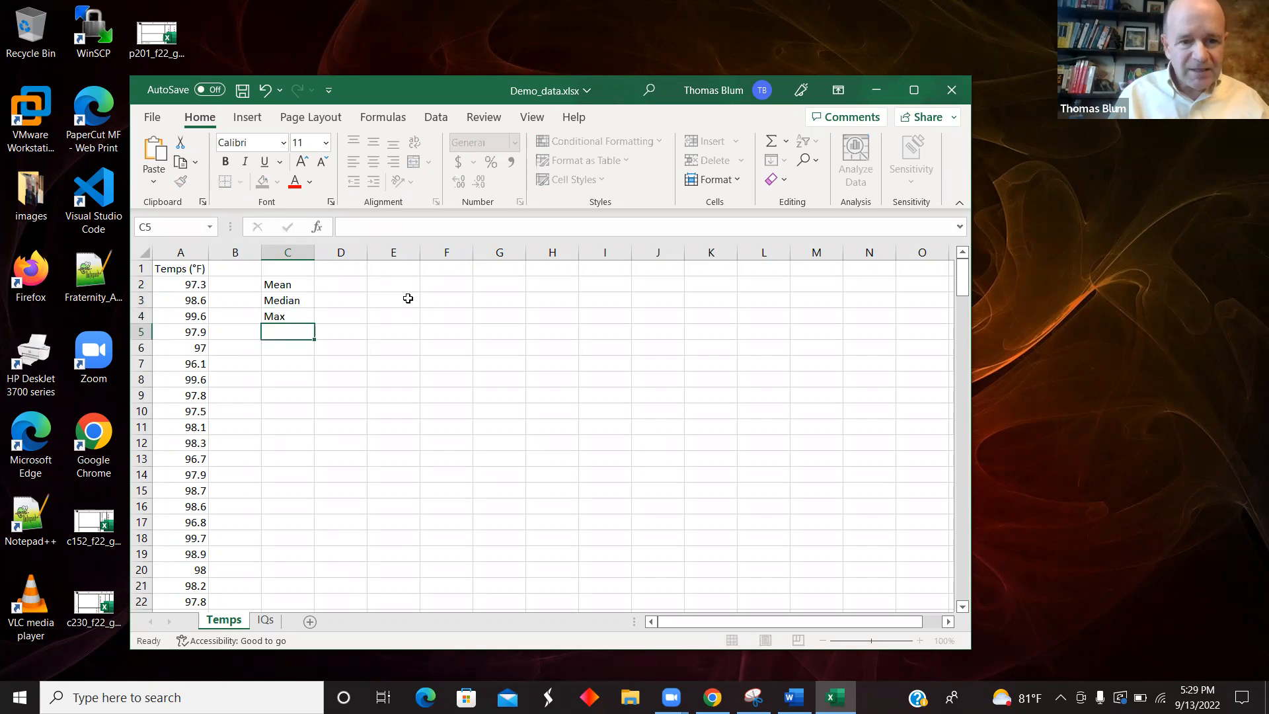
text(Min)
key(Return)
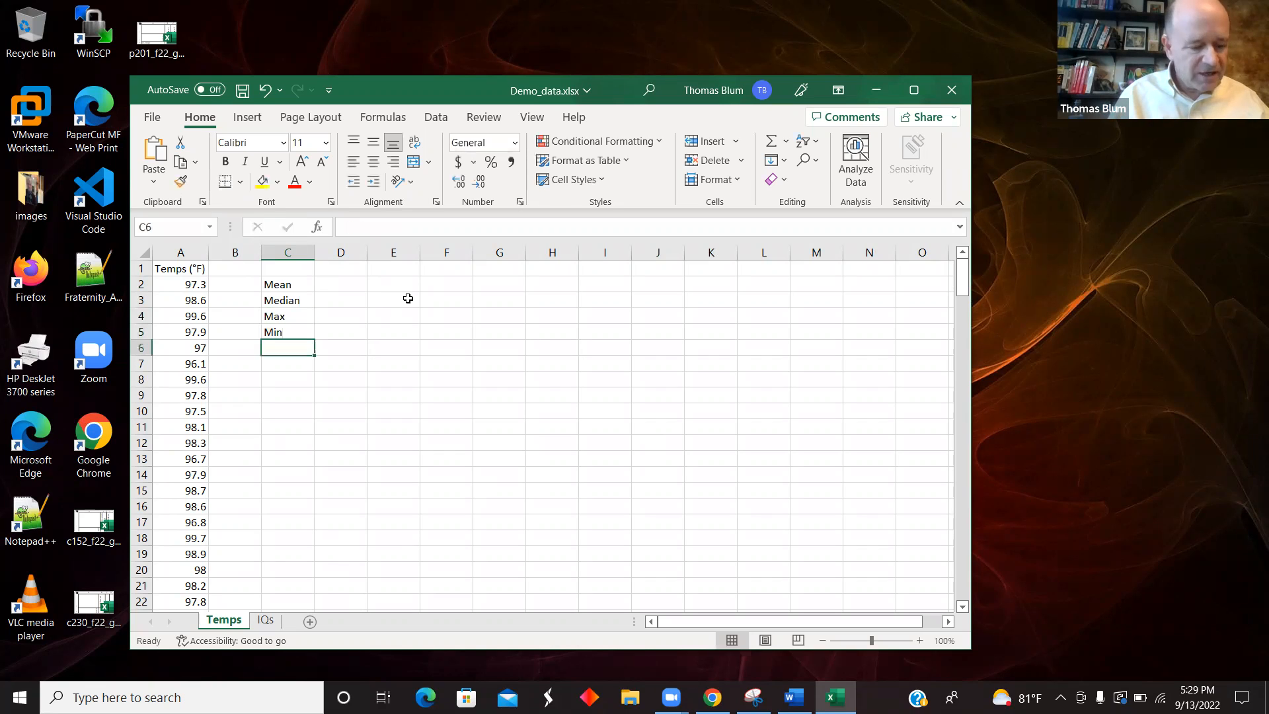
Add the labels "1st quartile", "3rd quartile" and "standard deviation" in cells C6 to C8.
text(1)
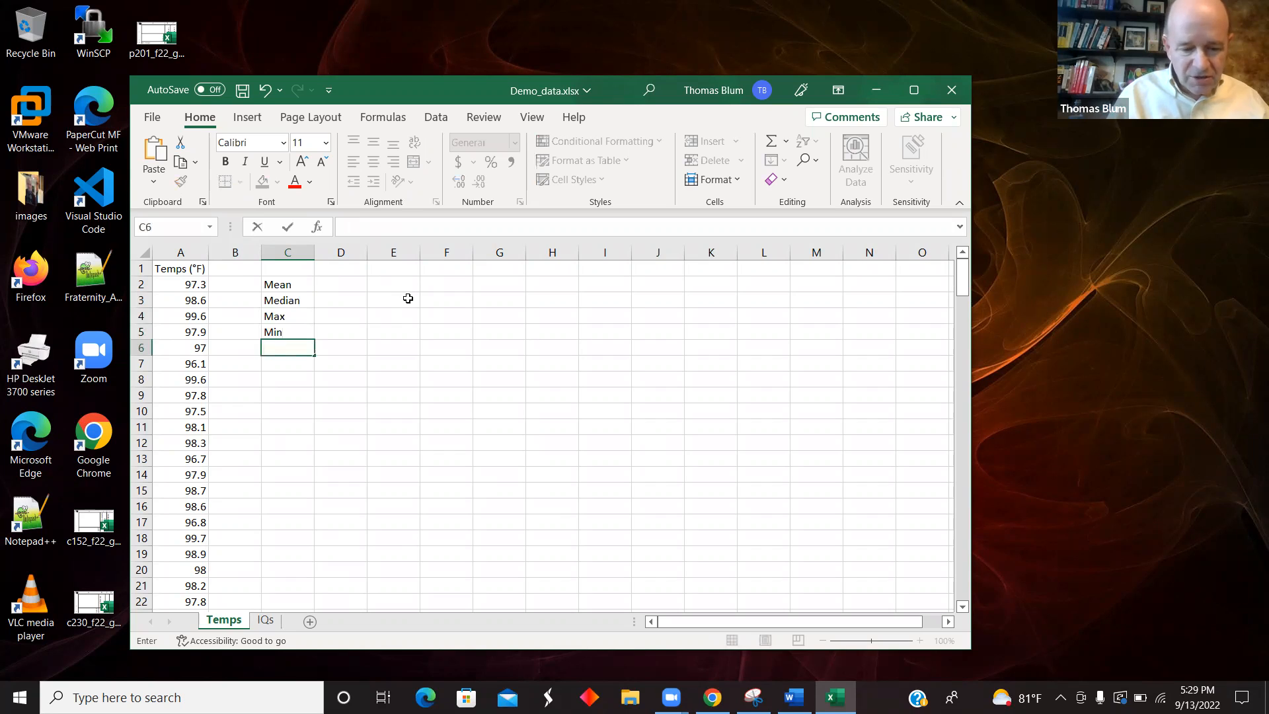
text(1st qu)
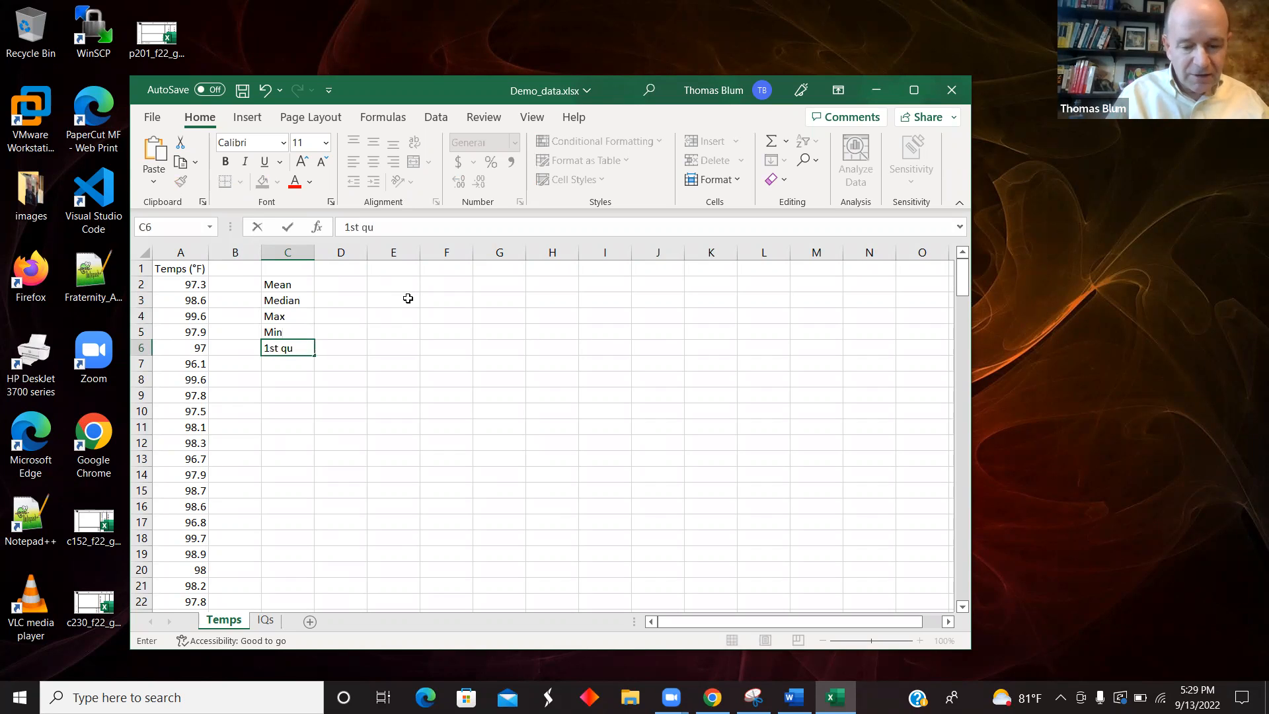
text(artile)
key(Return)
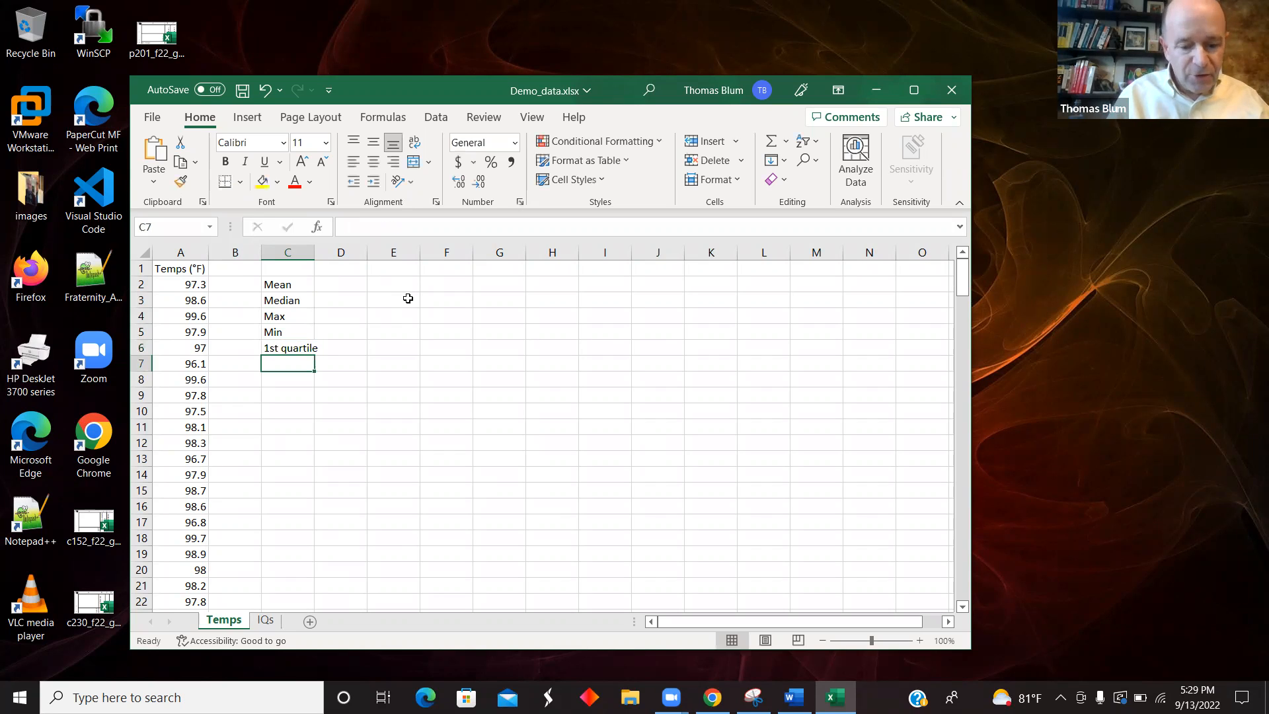
text(3rd)
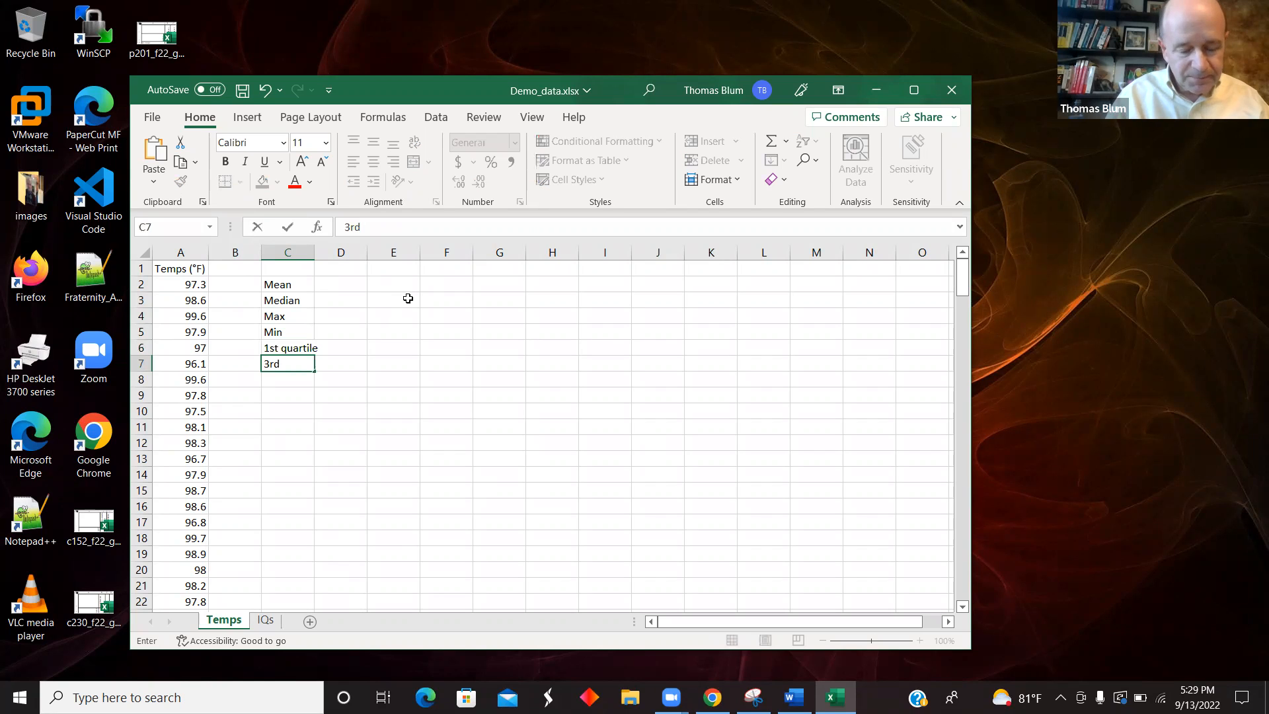
text( quartile)
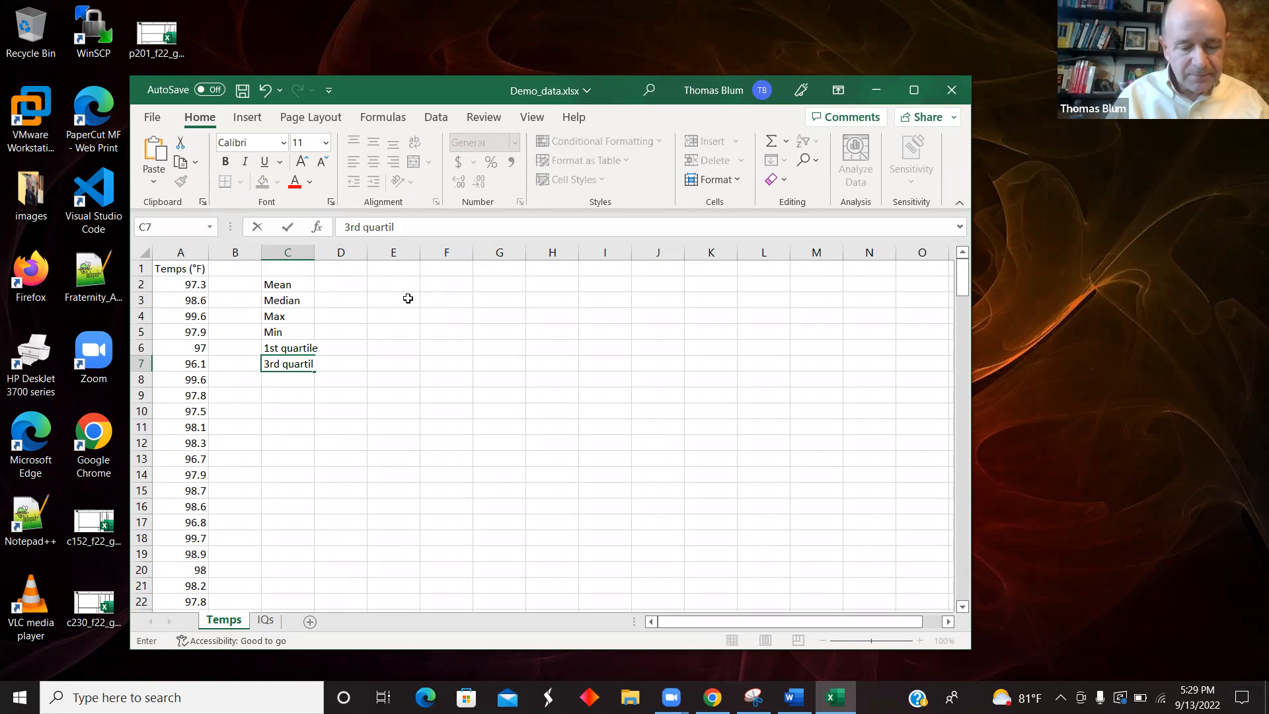
key(Return)
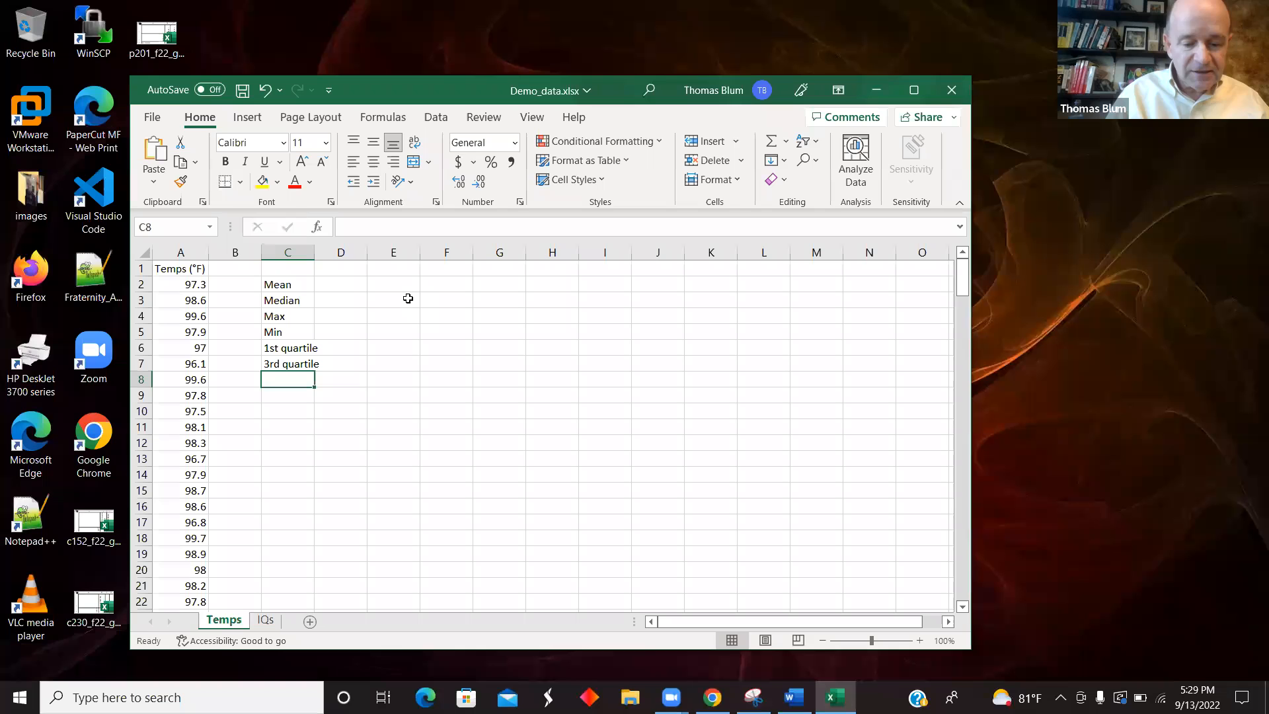
text(standard deviation)
key(Return)
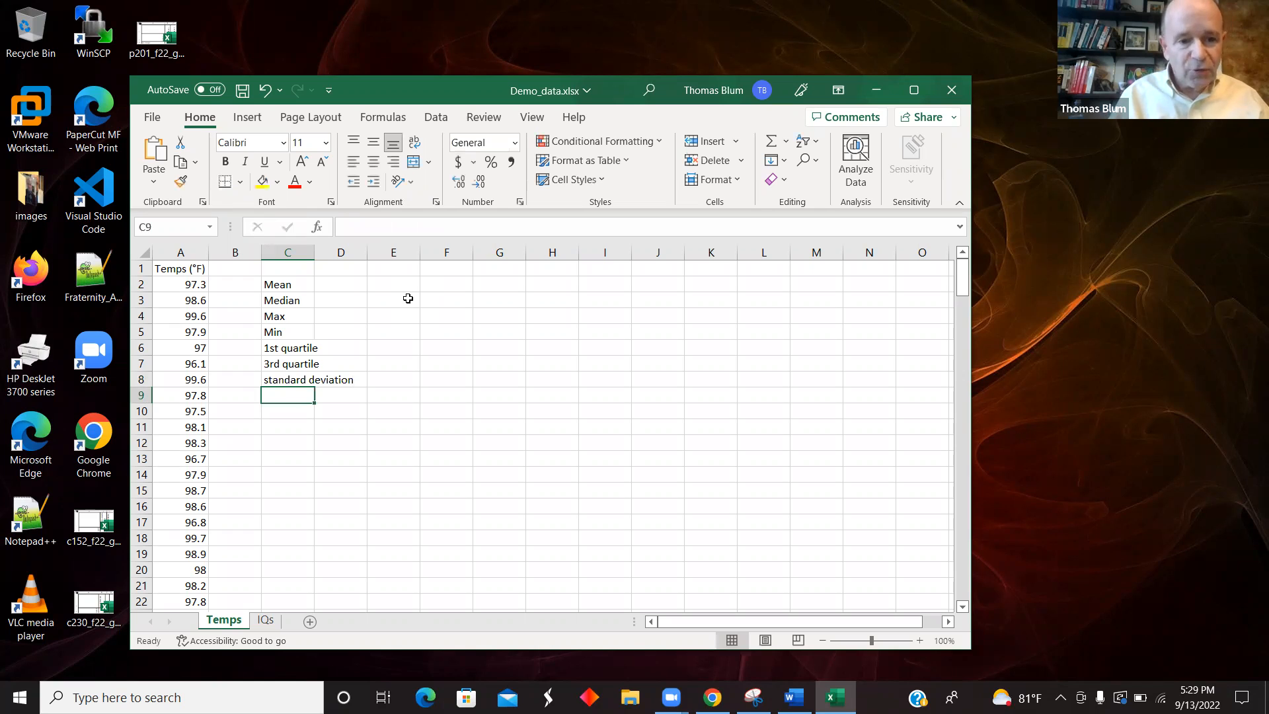
Add the labels "second largest" and "second smallest" in cells C9 and C10.
text(second largest)
key(Return)
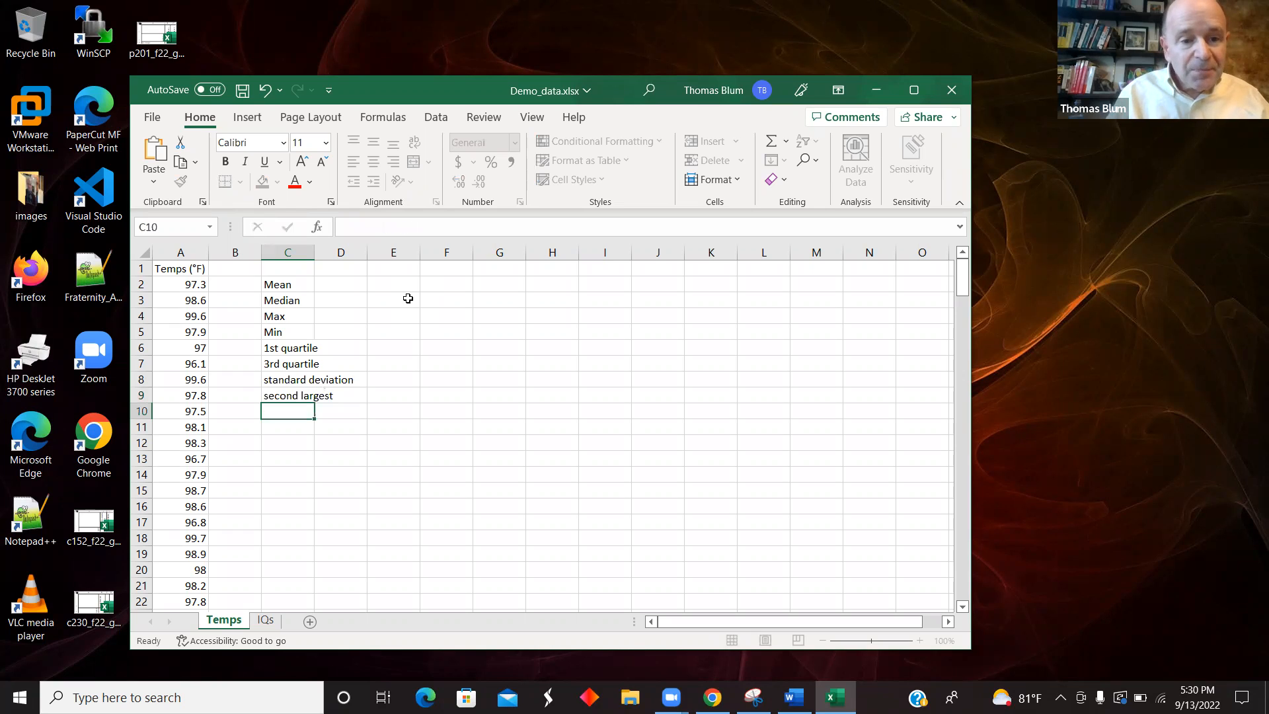
text(second )
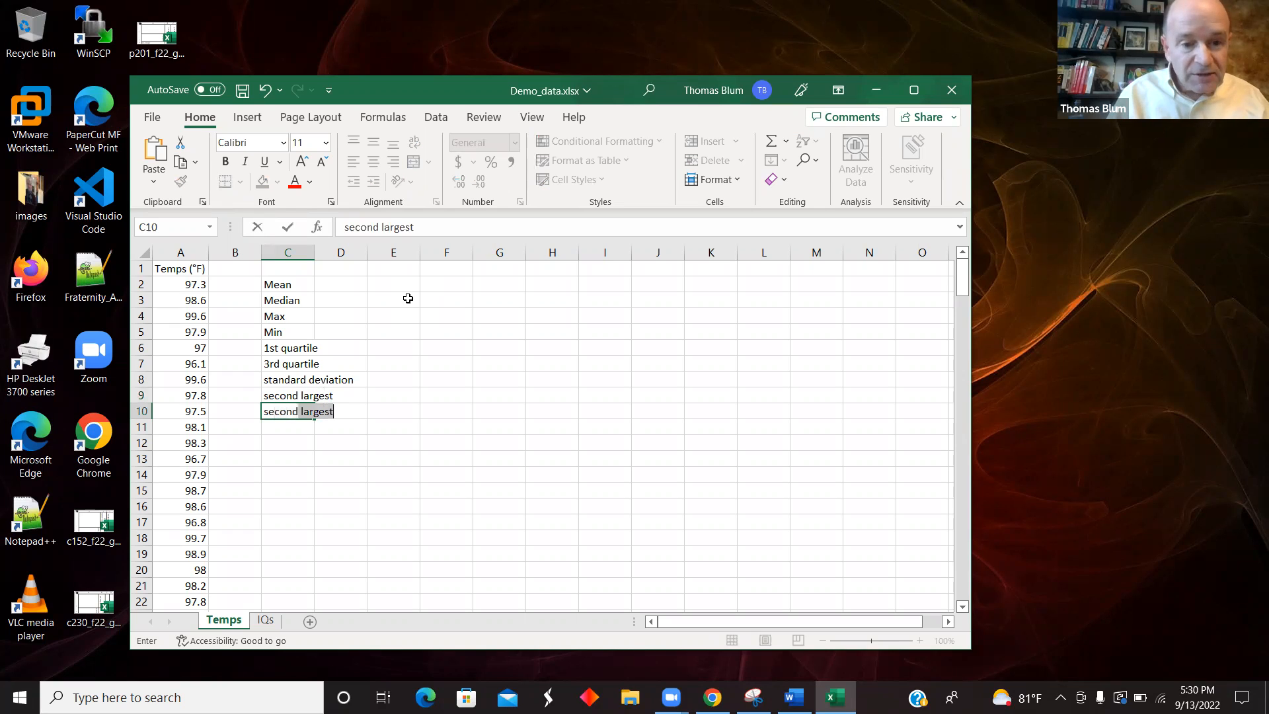
text(smalles)
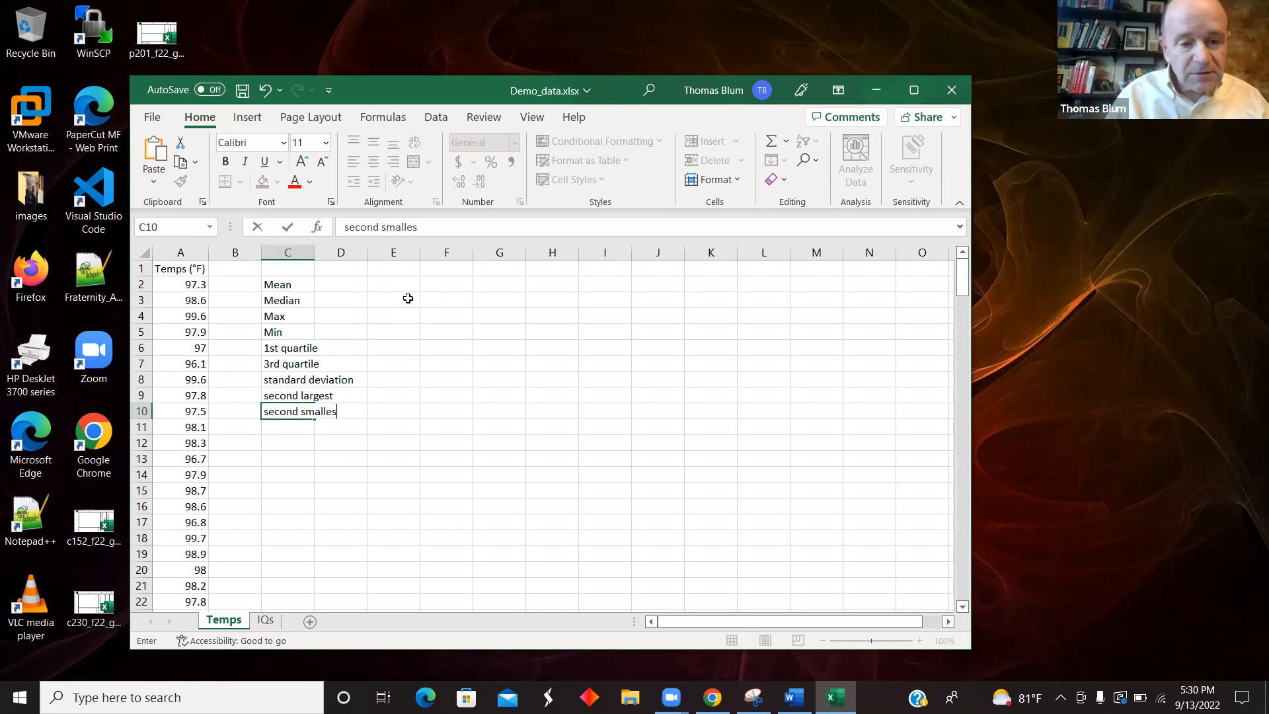
text(t)
key(Return)
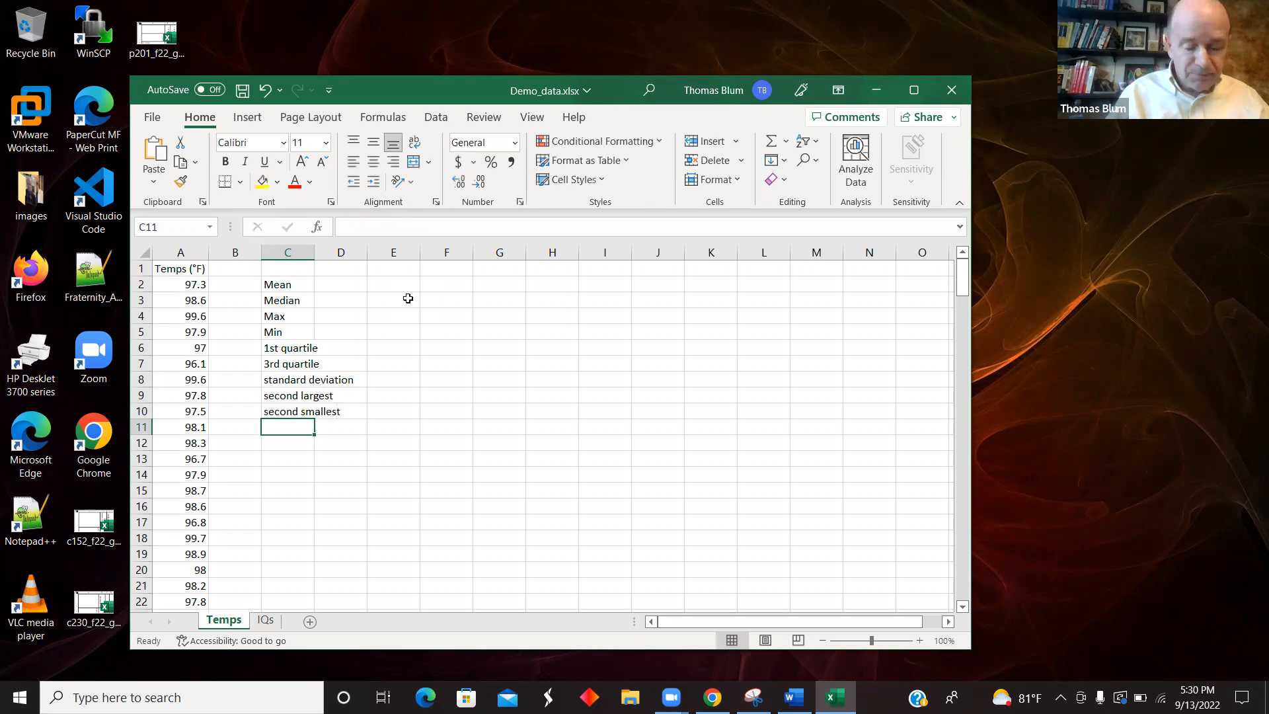
Add the labels "kurtosis" and "skewness" in cells C11 and C12, and autofit the width of column C.
text(ku)
key(BackSpace)
text(rtosis)
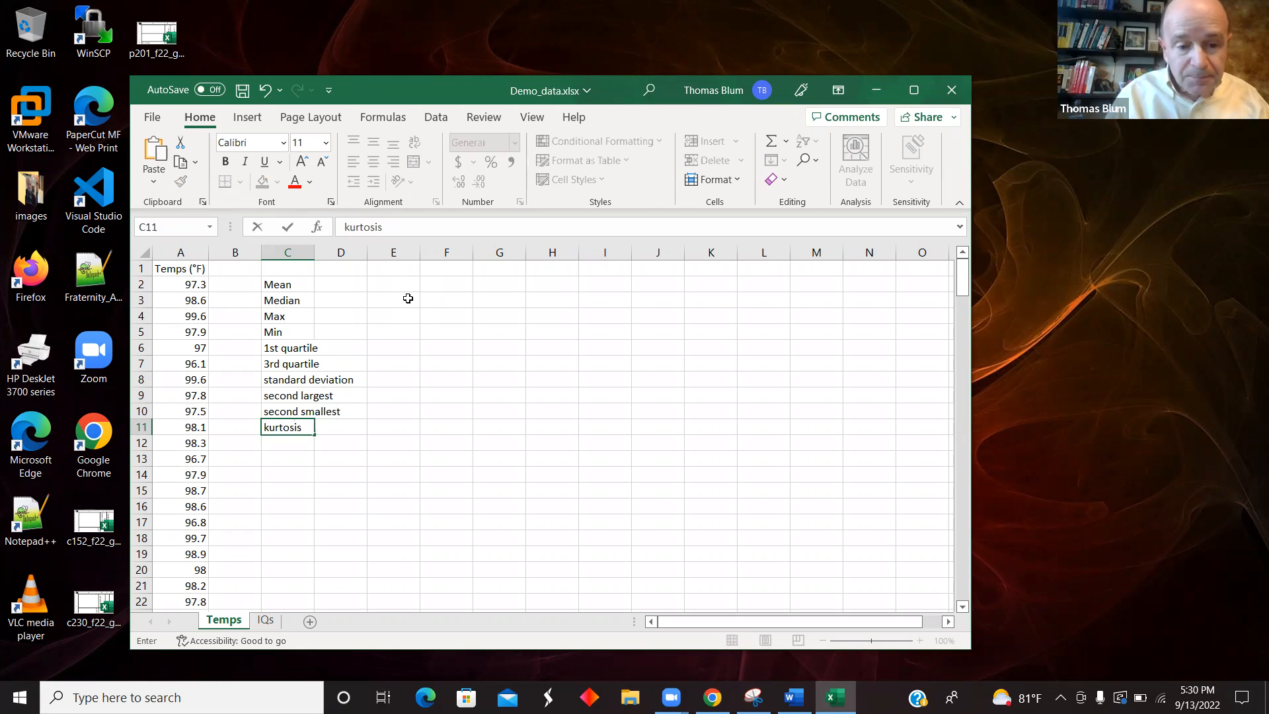
key(Return)
text(sk)
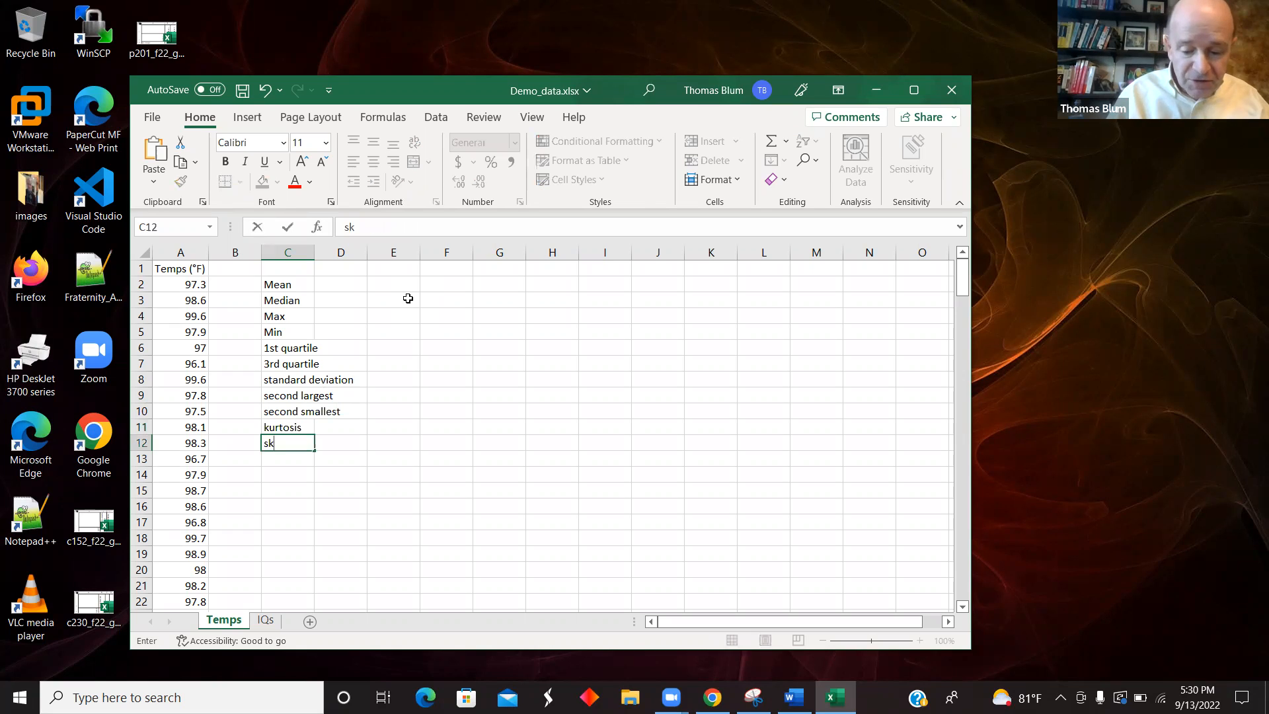
text(ewn)
key(BackSpace)
text(ewness)
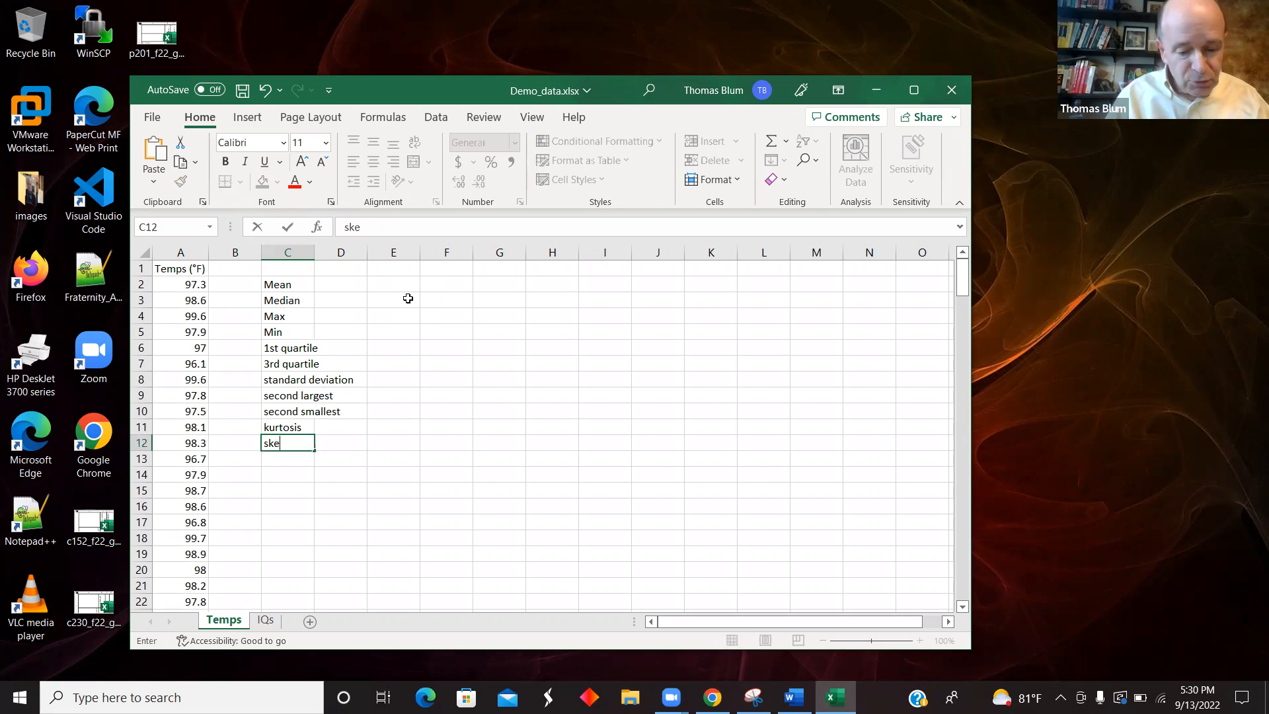
key(Return)
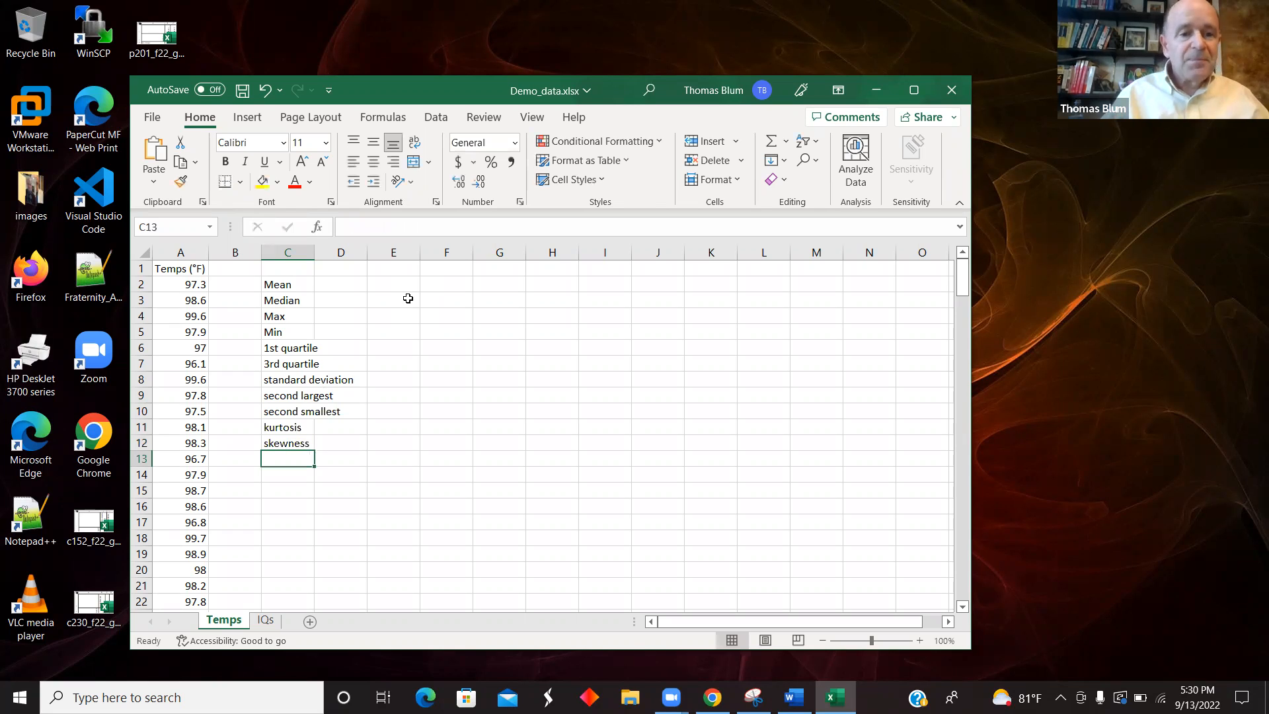
double_click(307, 252)
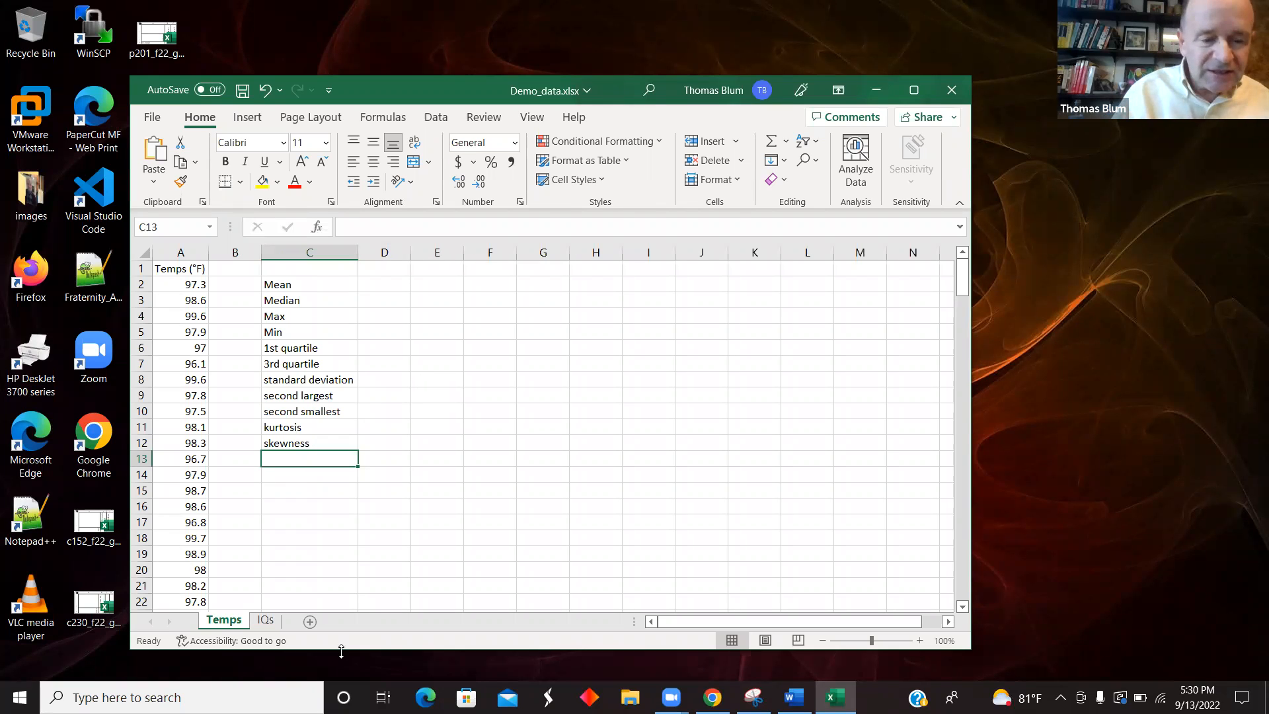
Enter the label "IQR (inter-quartile range)" in cell C13 and autofit column C to it.
text(I)
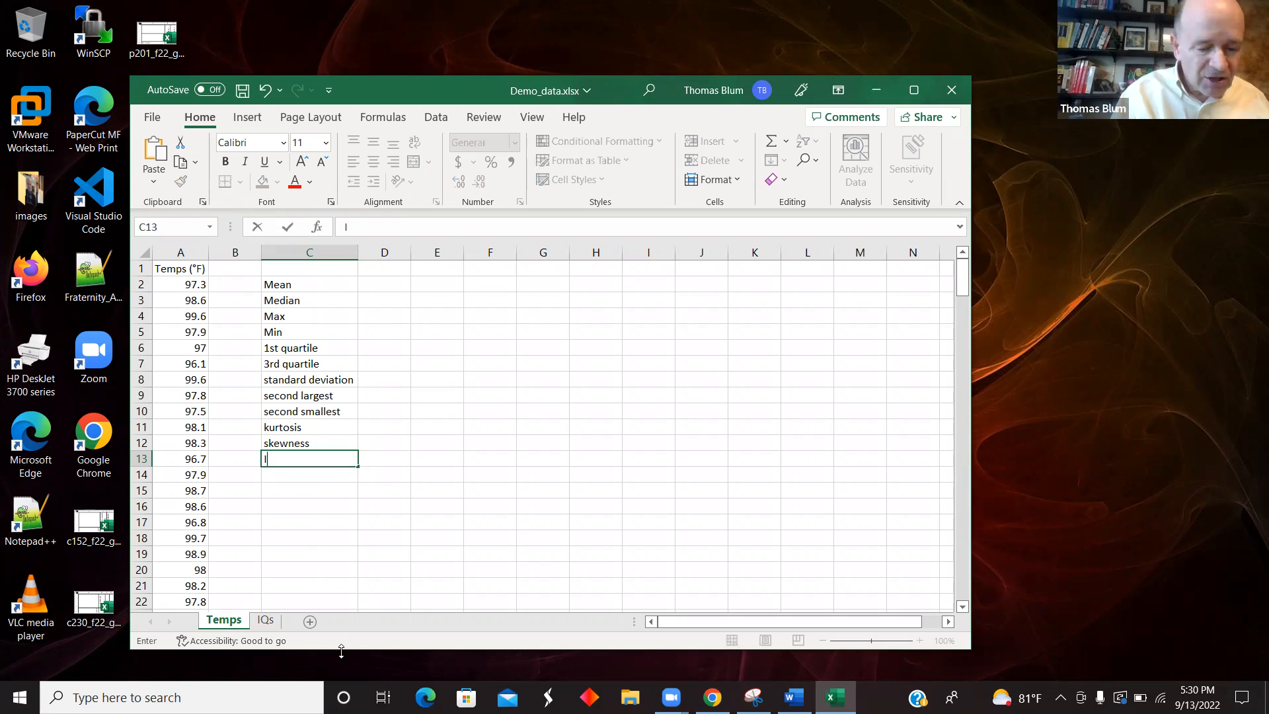
text(QR )inter)
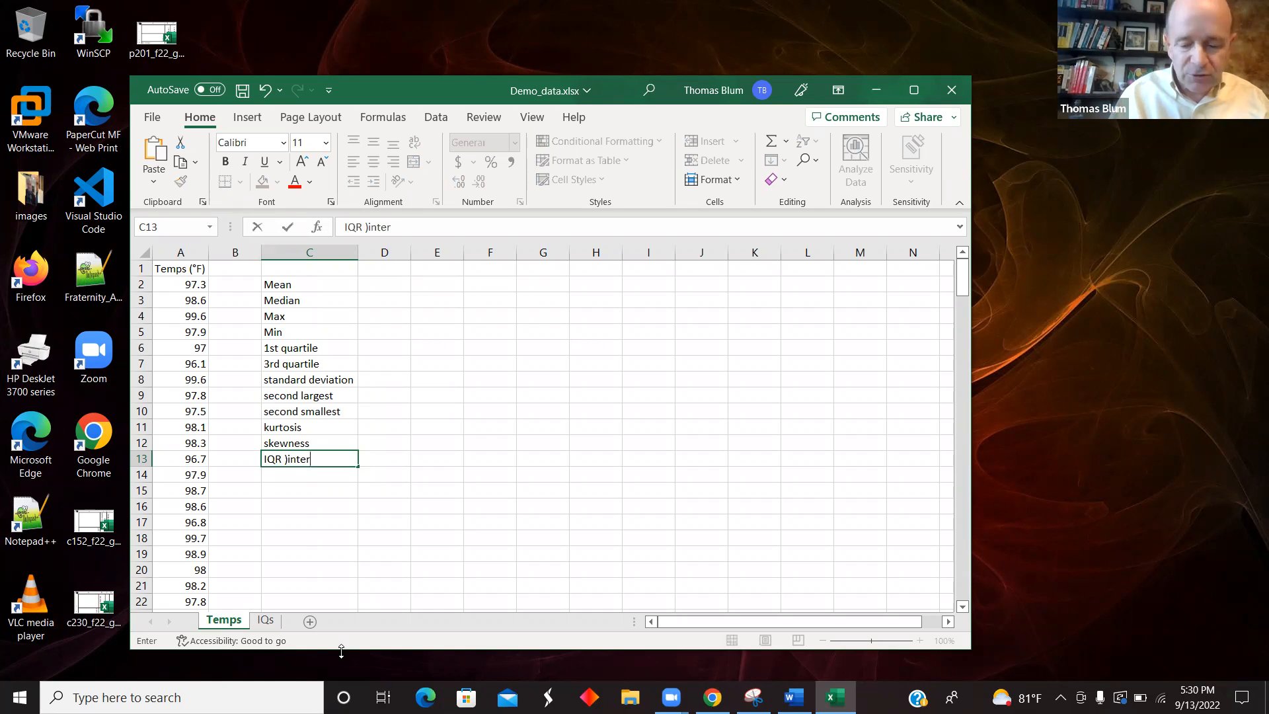
key(BackSpace)
key(BackSpace)
key(BackSpace)
key(BackSpace)
key(BackSpace)
key(BackSpace)
key(BackSpace)
text((inter)
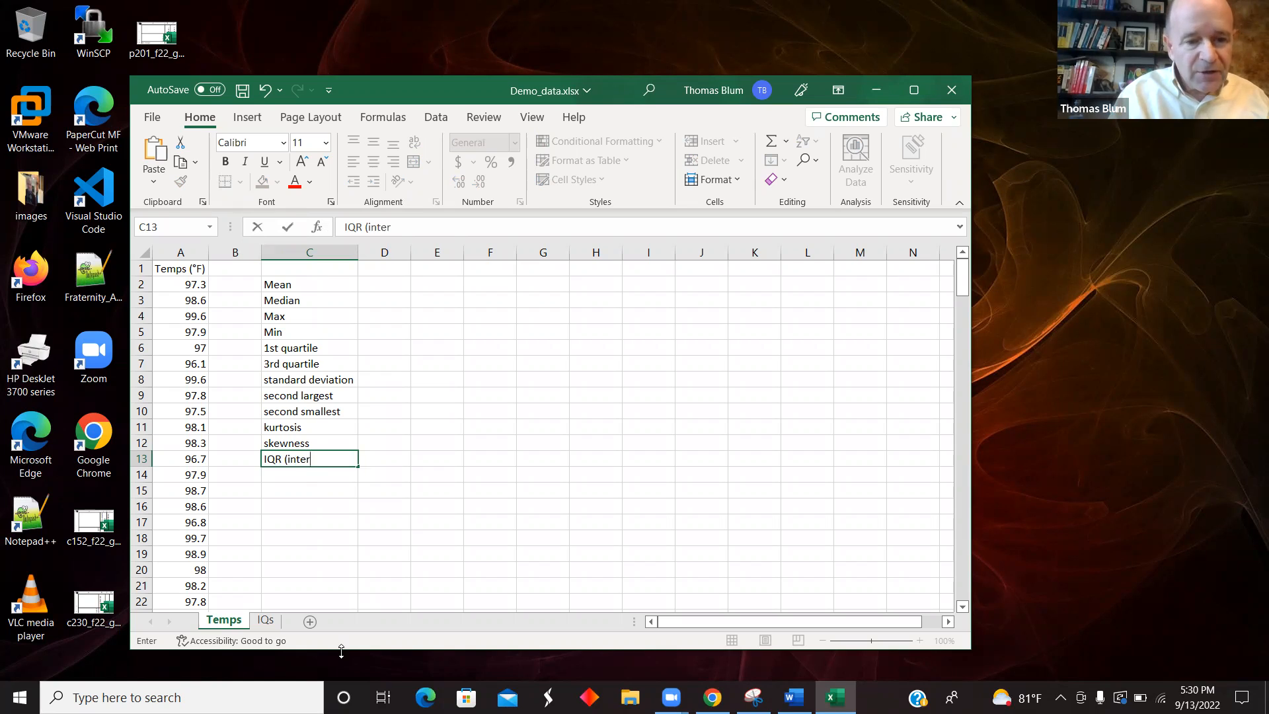
text(-r)
key(BackSpace)
text(quartile)
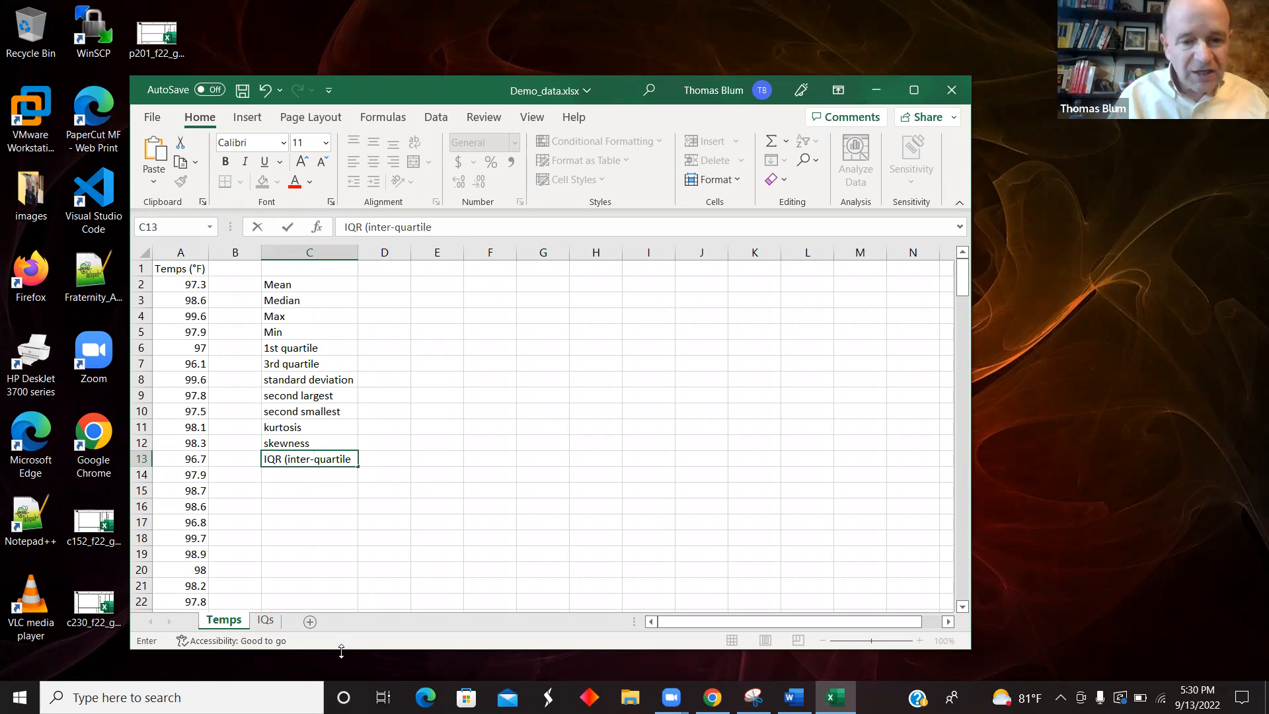
text( rang)
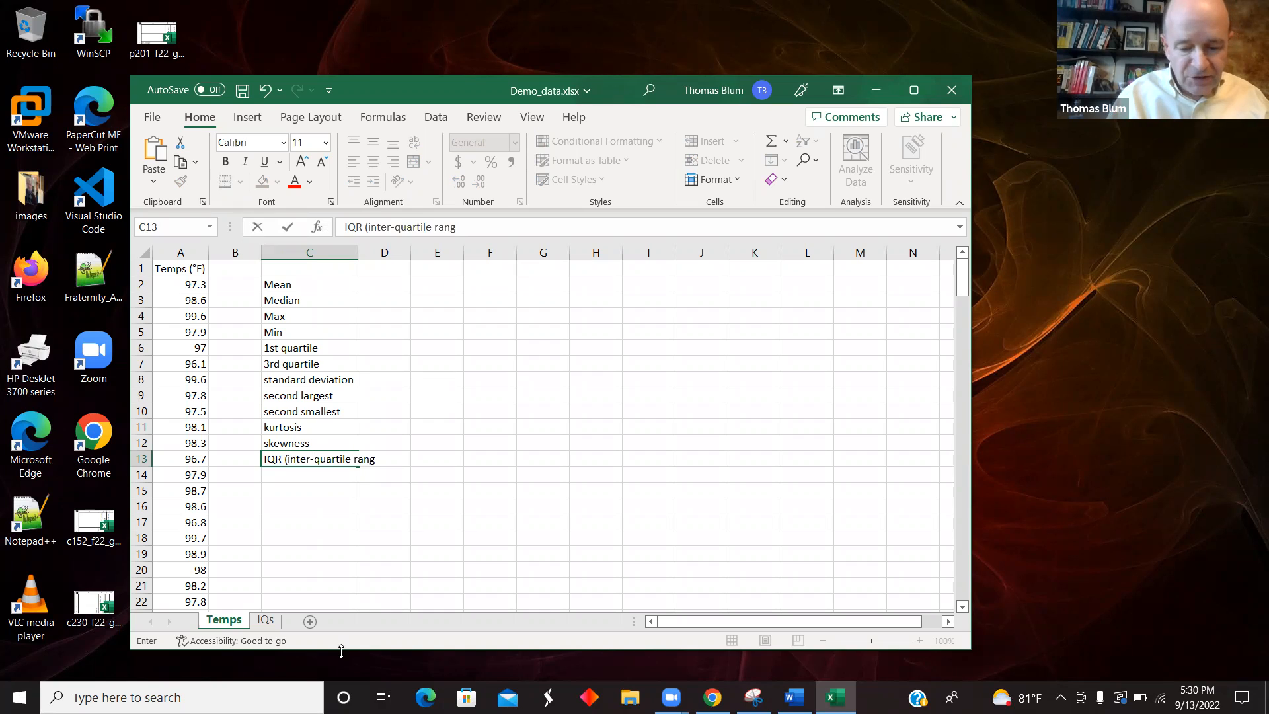
text(e))
key(Return)
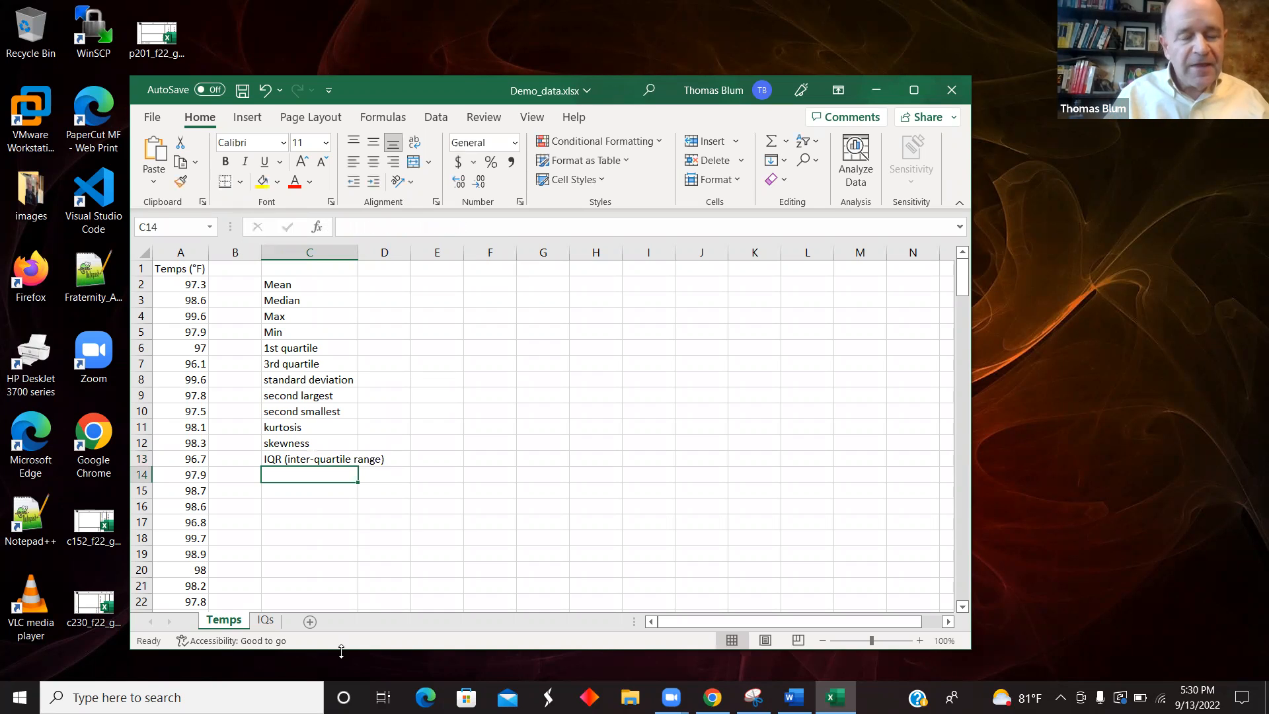
double_click(358, 252)
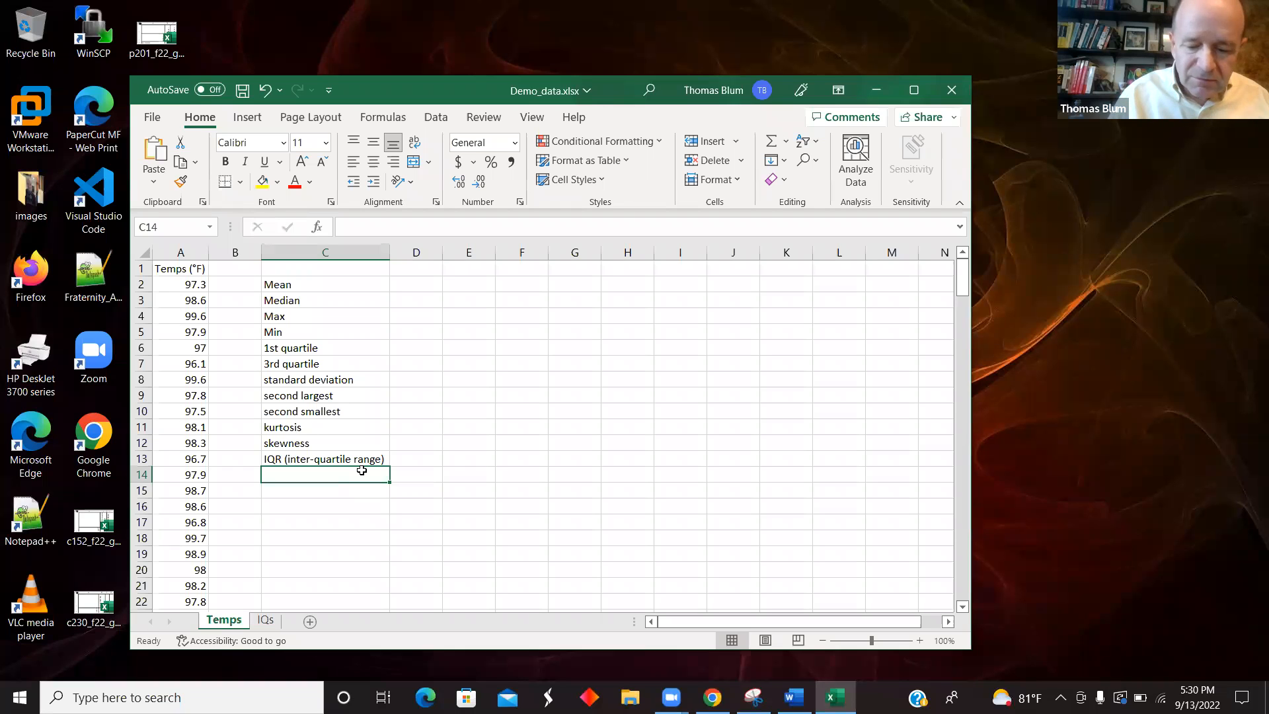
Add the labels "upper outlier bound" and "lower outlier bound" in cells C14 and C15.
text(upp)
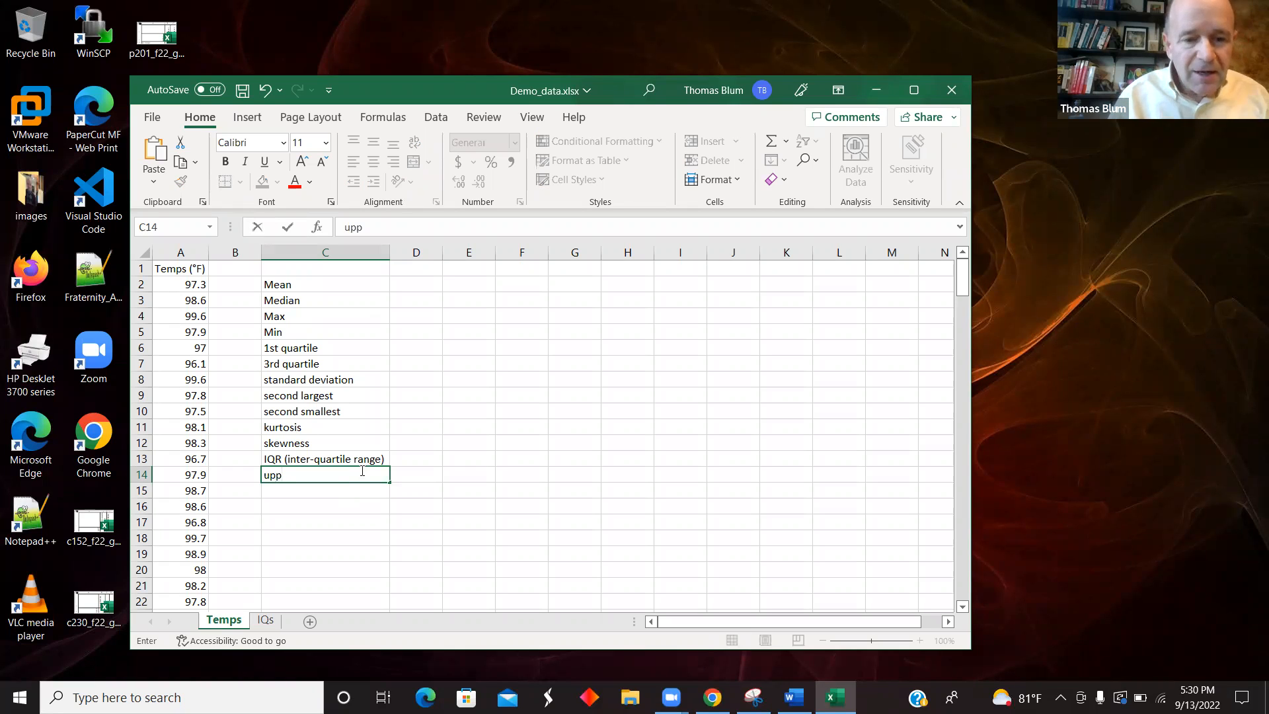
text(er outlier)
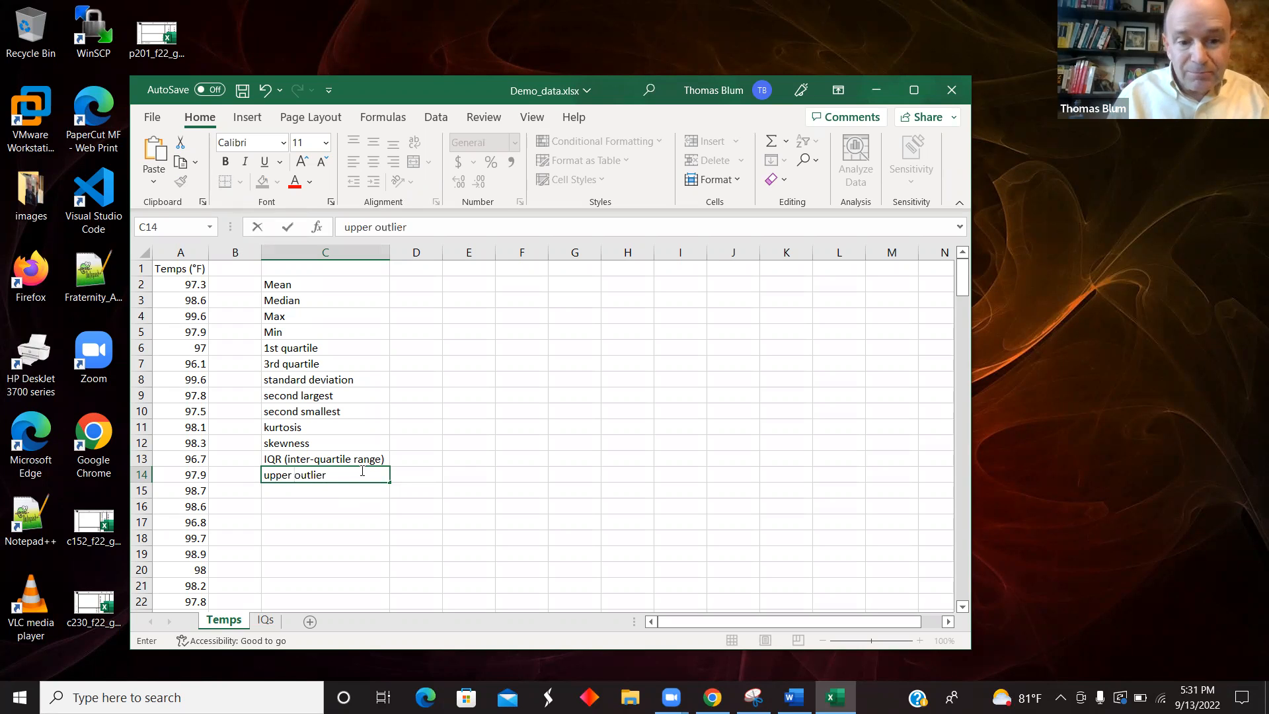
text( bound)
key(Return)
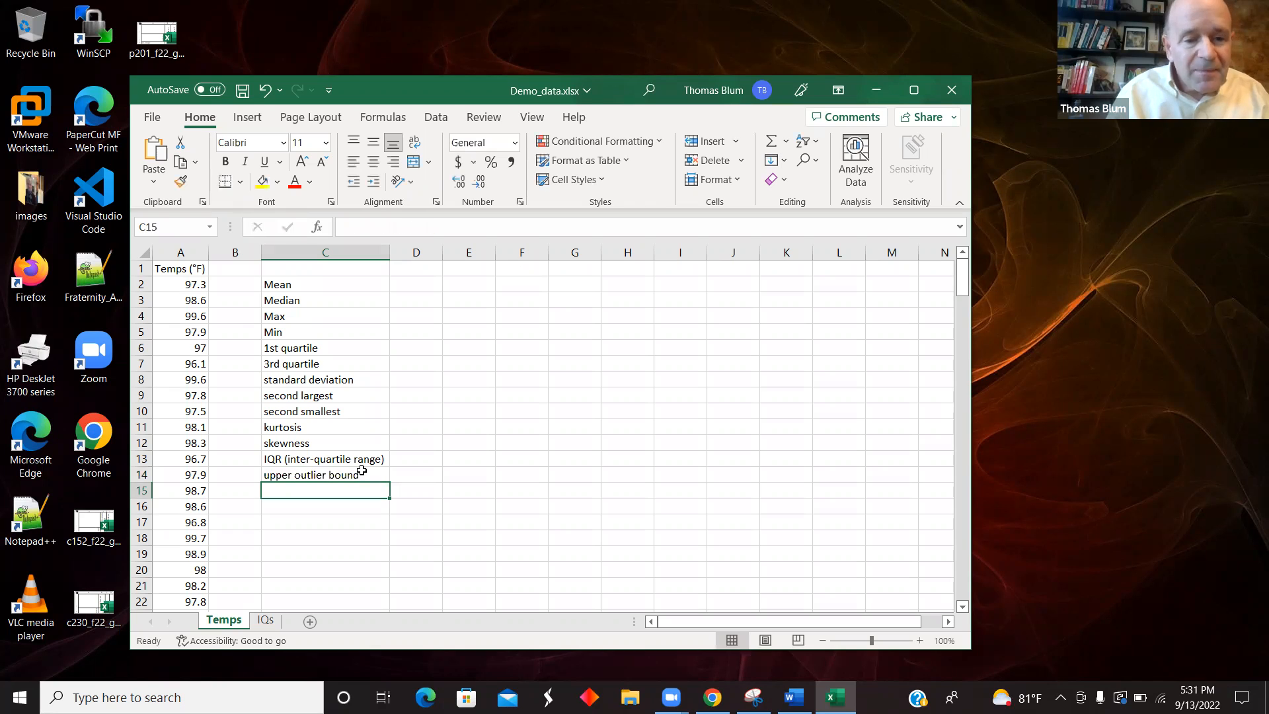
text(lower )
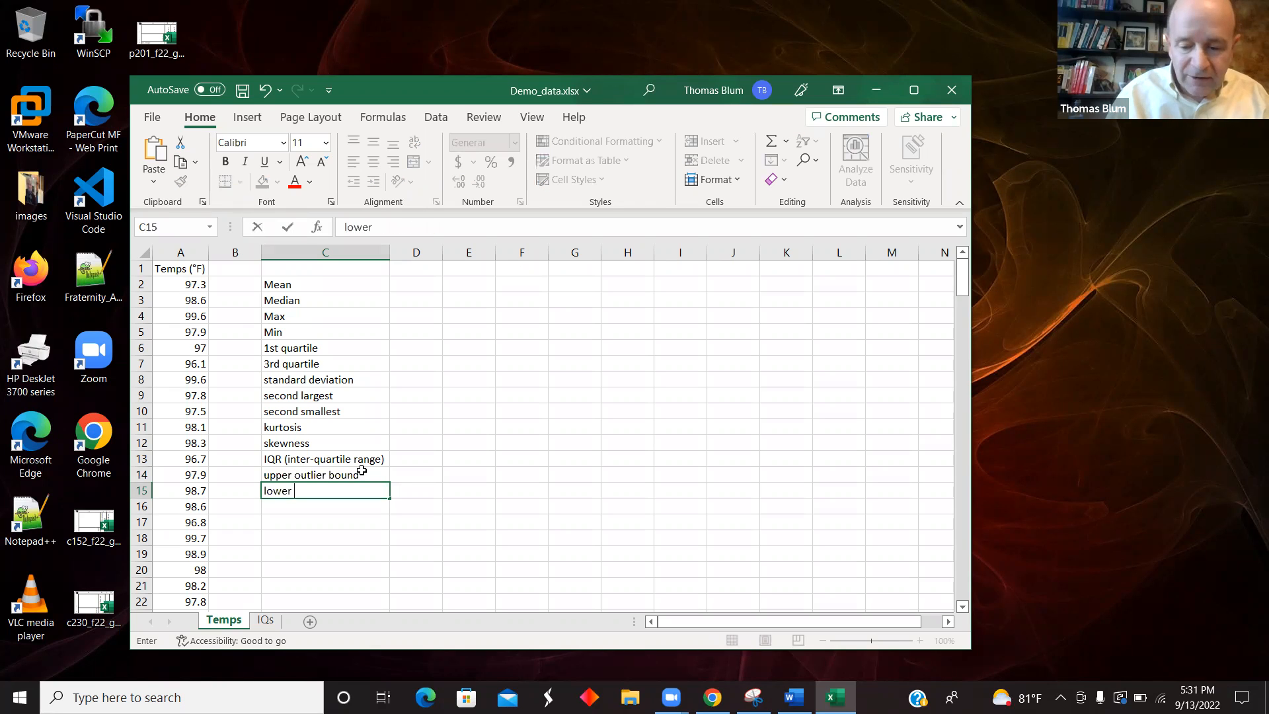
text(outlier )
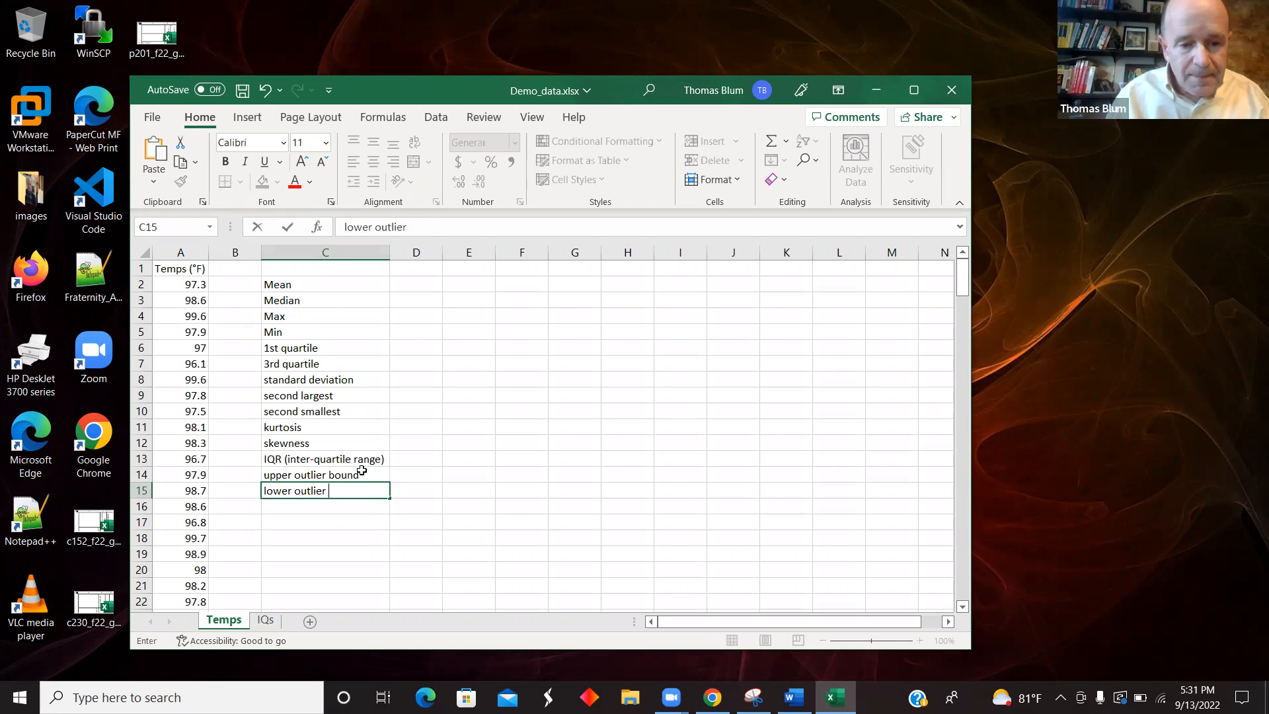
text(bound)
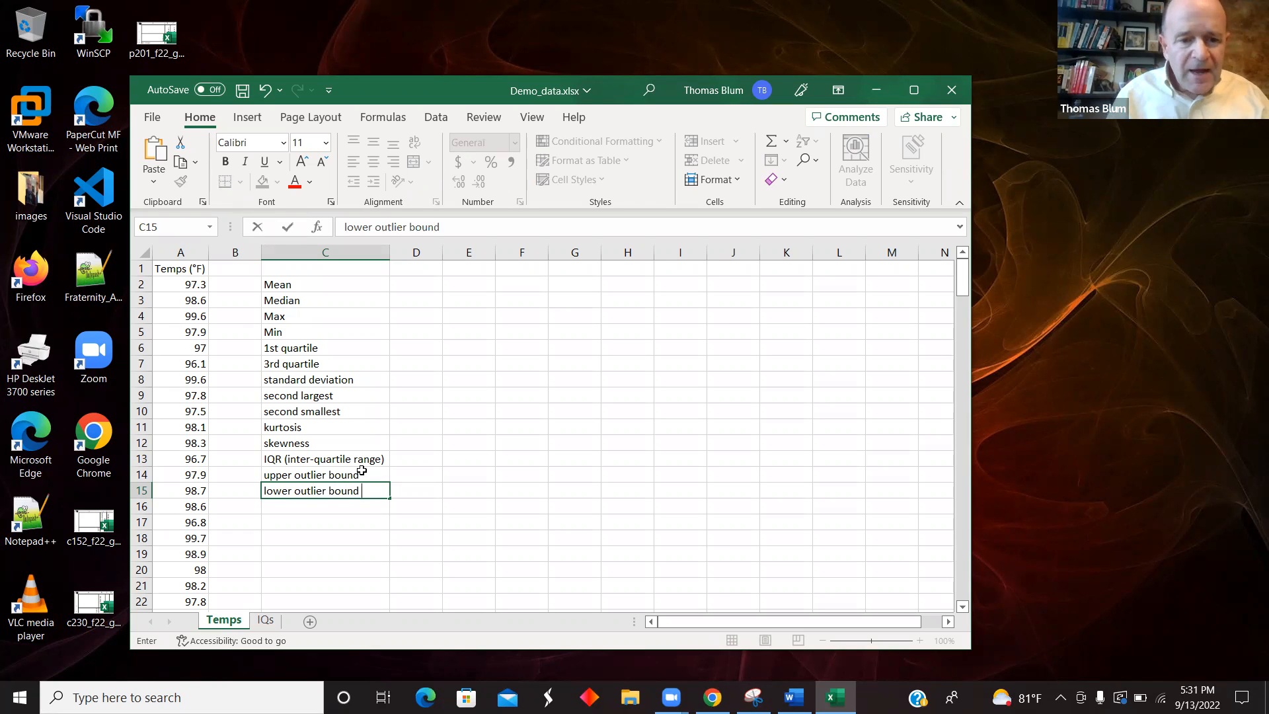
key(Return)
Leaving C16 and C19 blank, add the labels "histogram" in C17, "box-and-Whiskers" in C18 and "Add-In" in C20.
key(Return)
text(histogram)
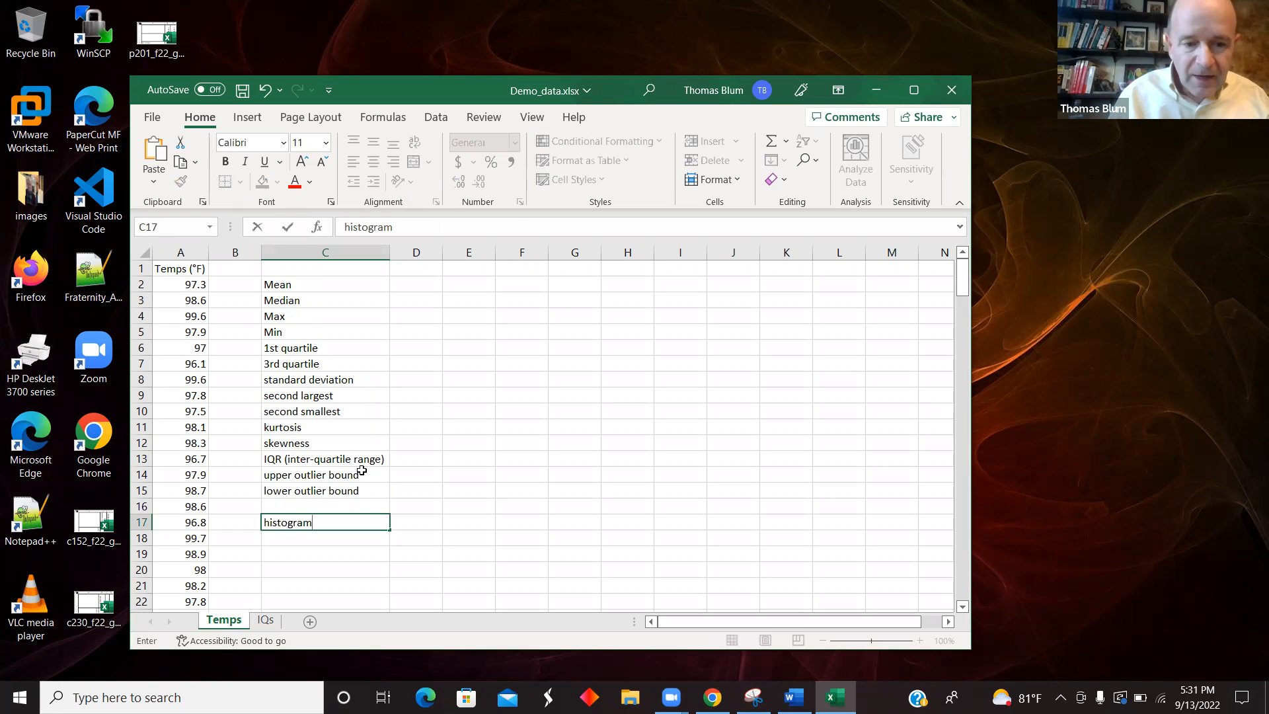
key(Return)
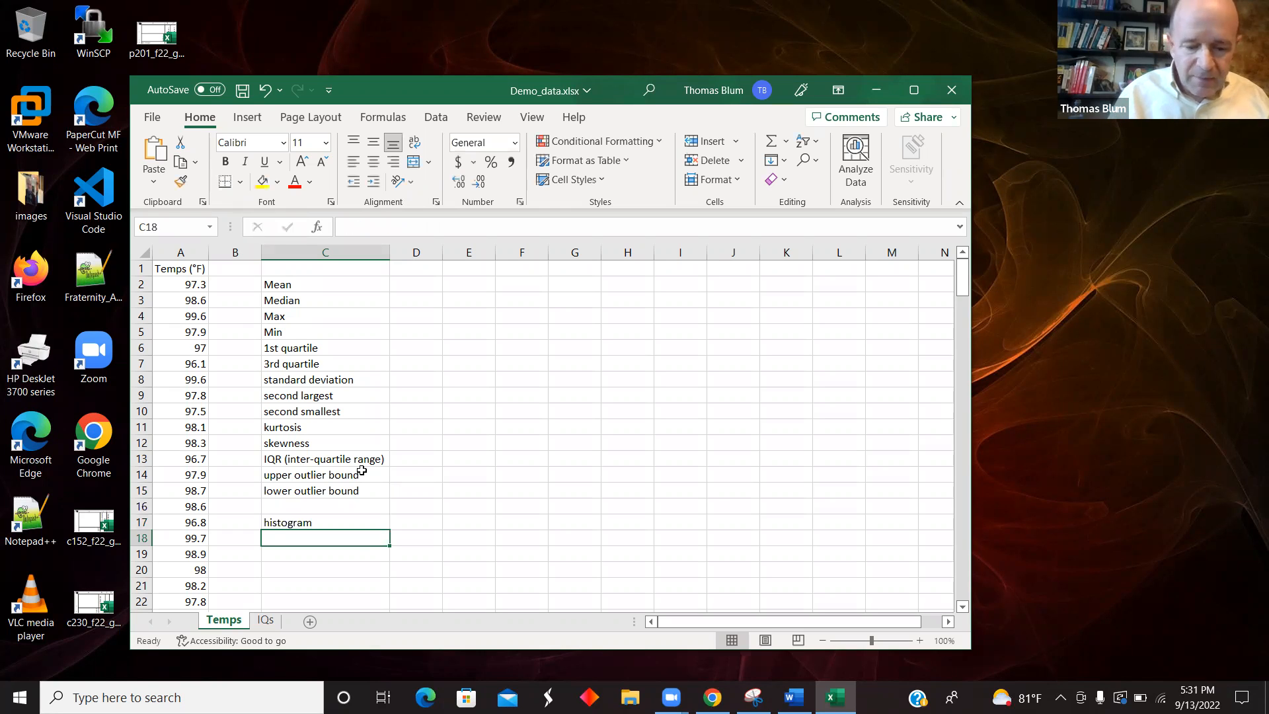
text(box-)
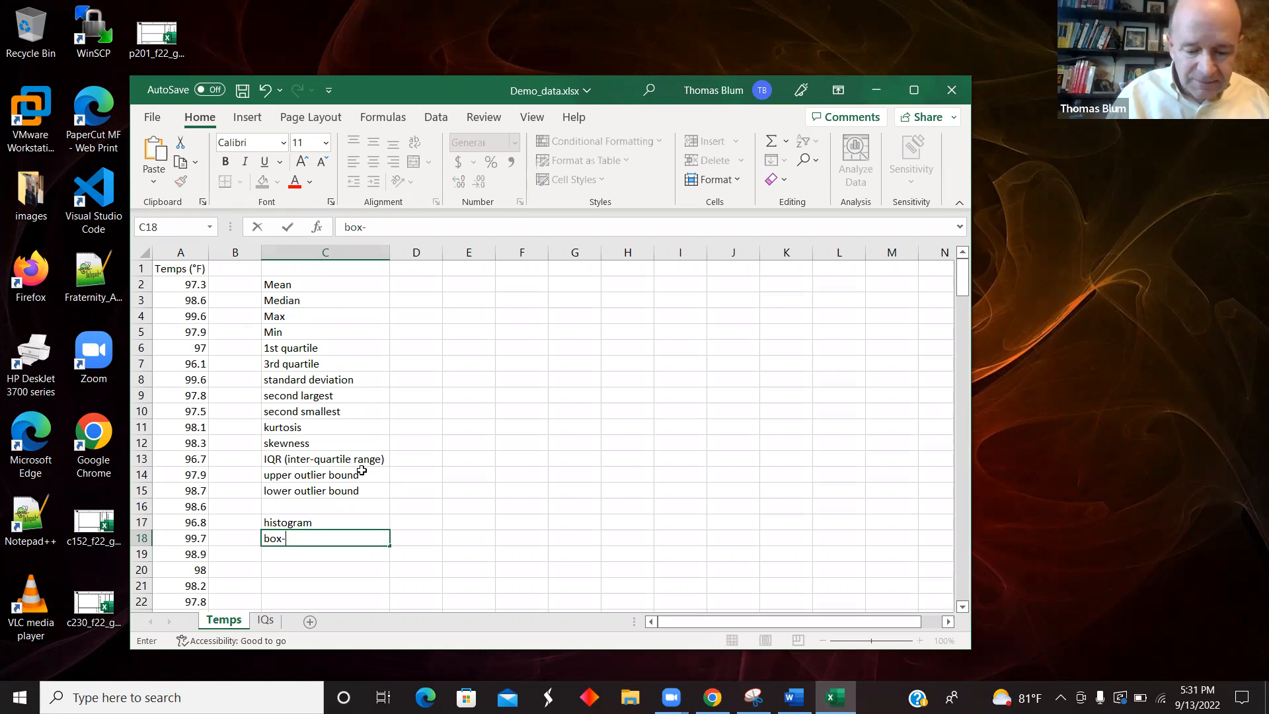
text(and-Whiskers)
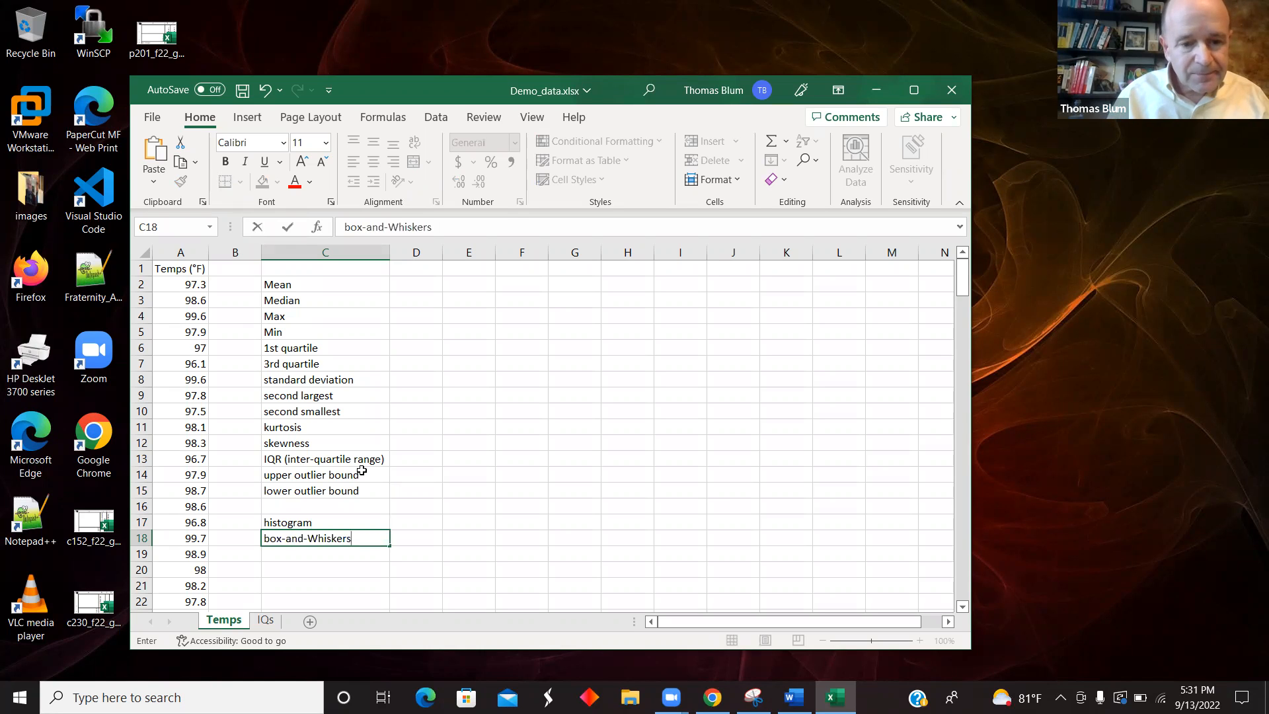
key(Return)
key(Return)
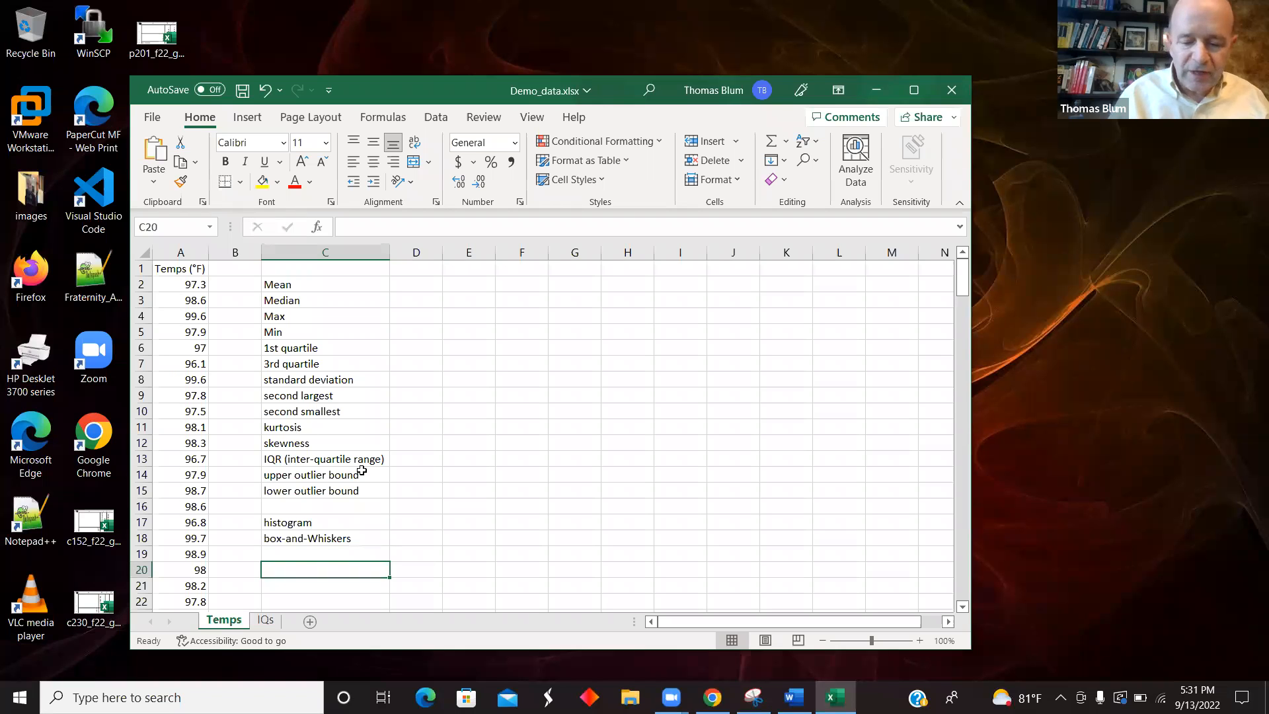
text(Add-In)
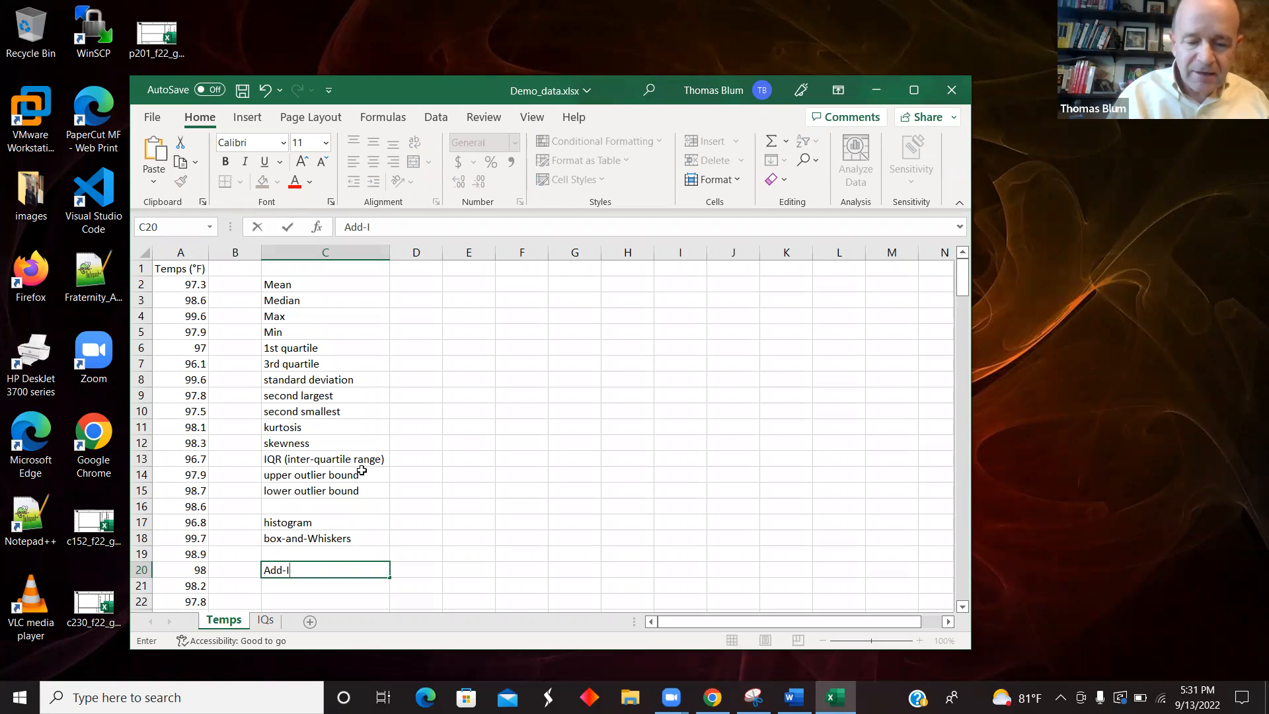
key(Return)
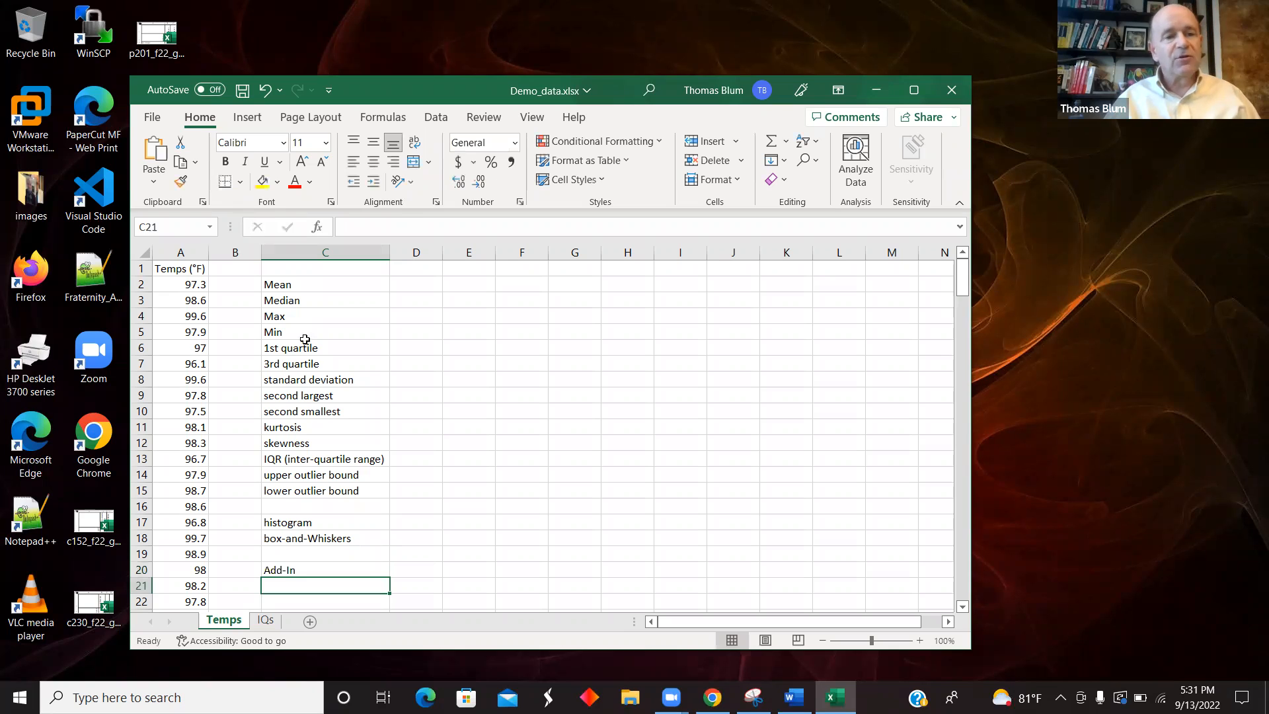
Calculate the mean in cell D2 with the AVERAGE function over the temperatures in A2:A201.
click(425, 285)
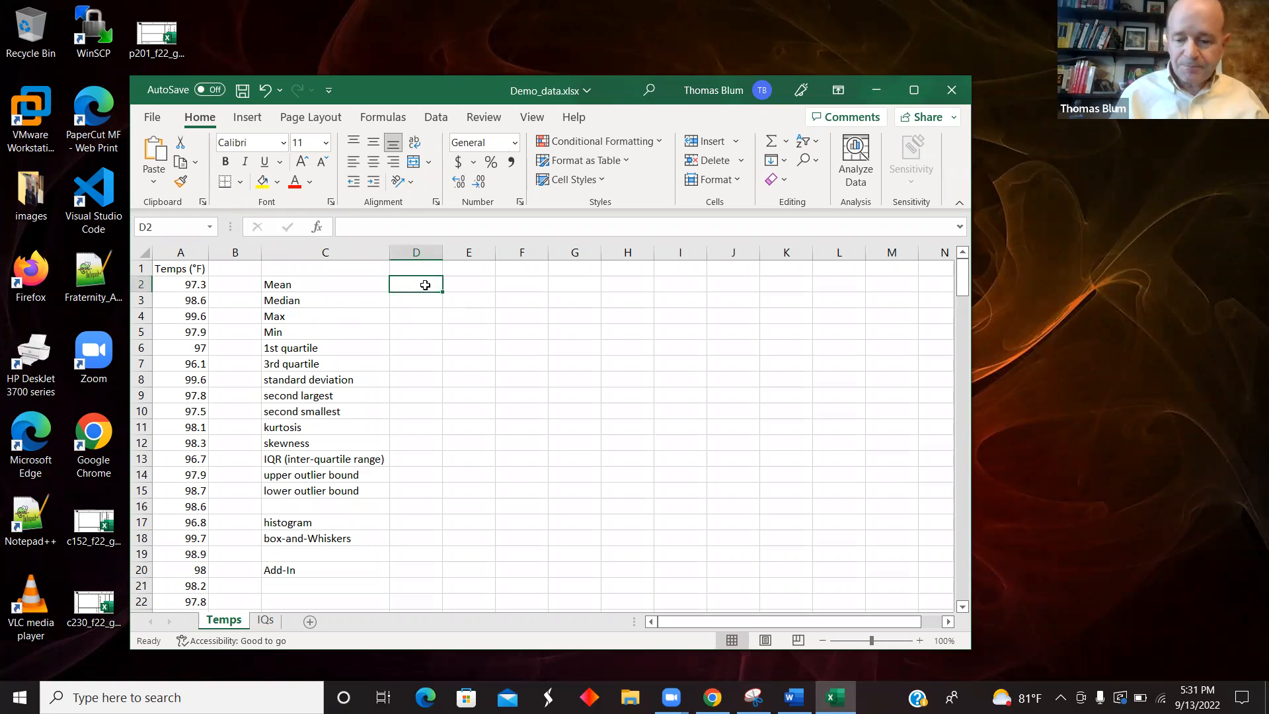
text(=)
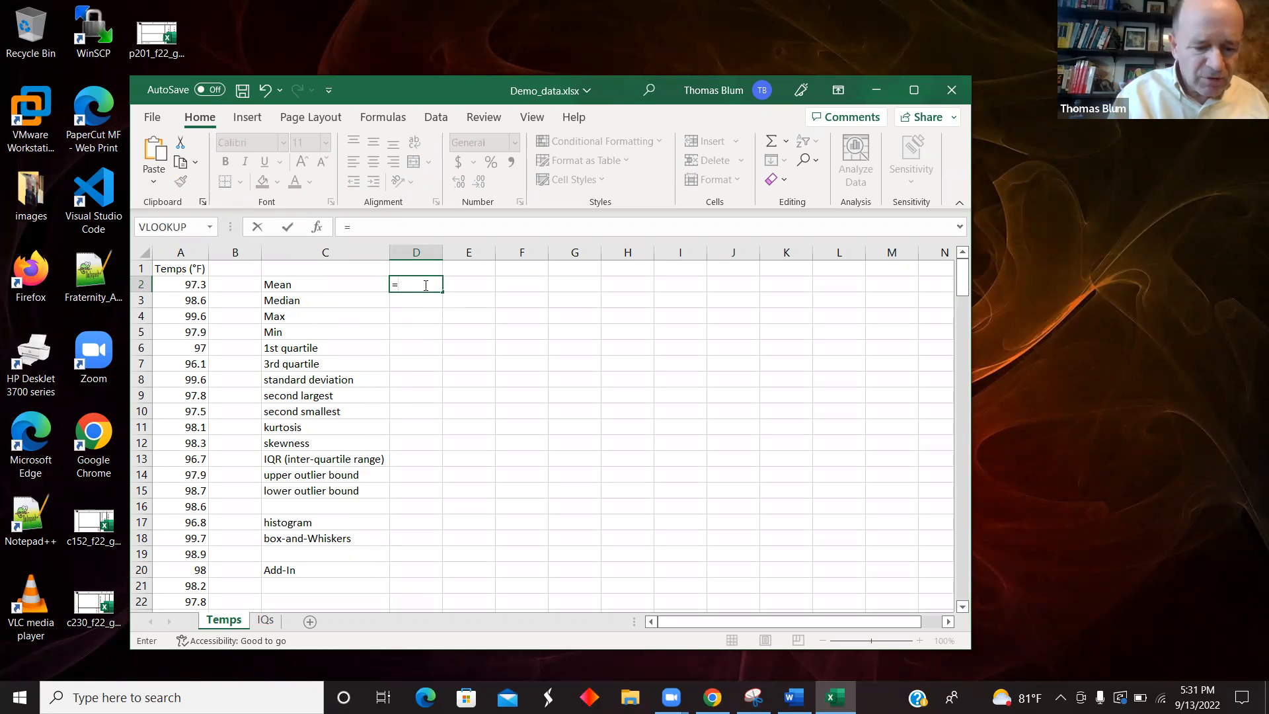
text(A)
text(vaer)
key(BackSpace)
key(BackSpace)
key(BackSpace)
text(er)
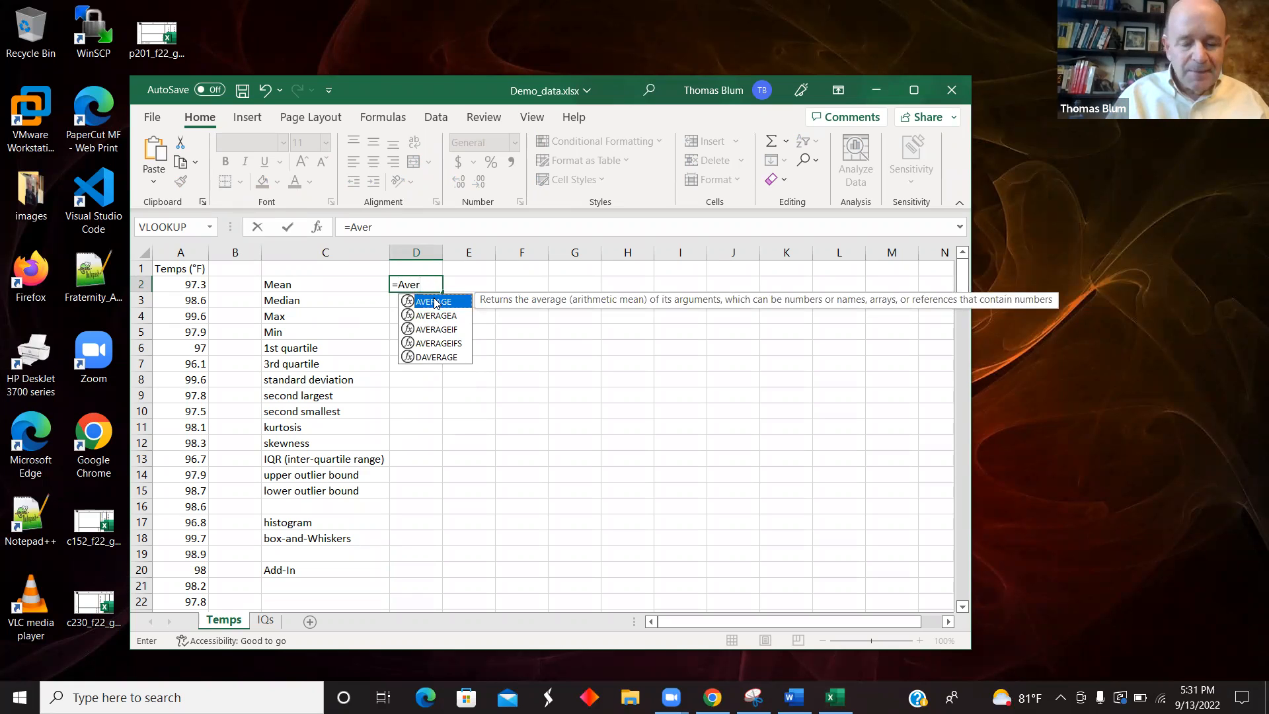
text(age)
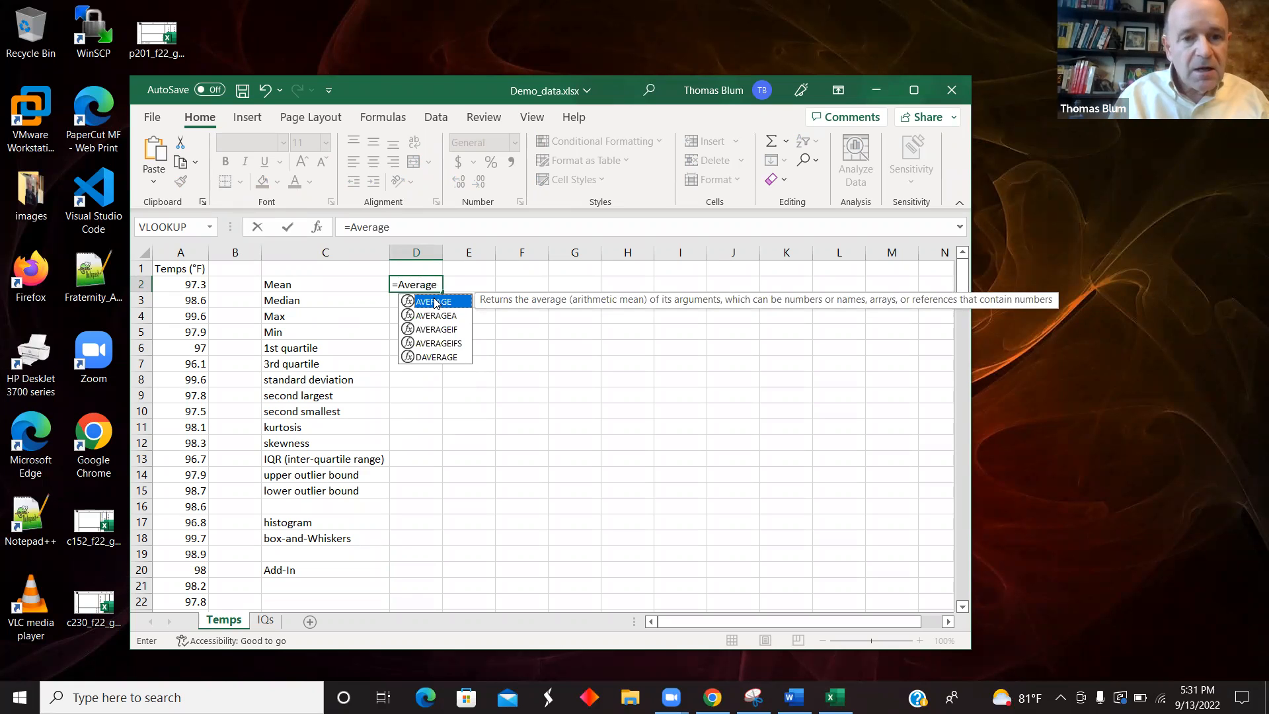
text(()
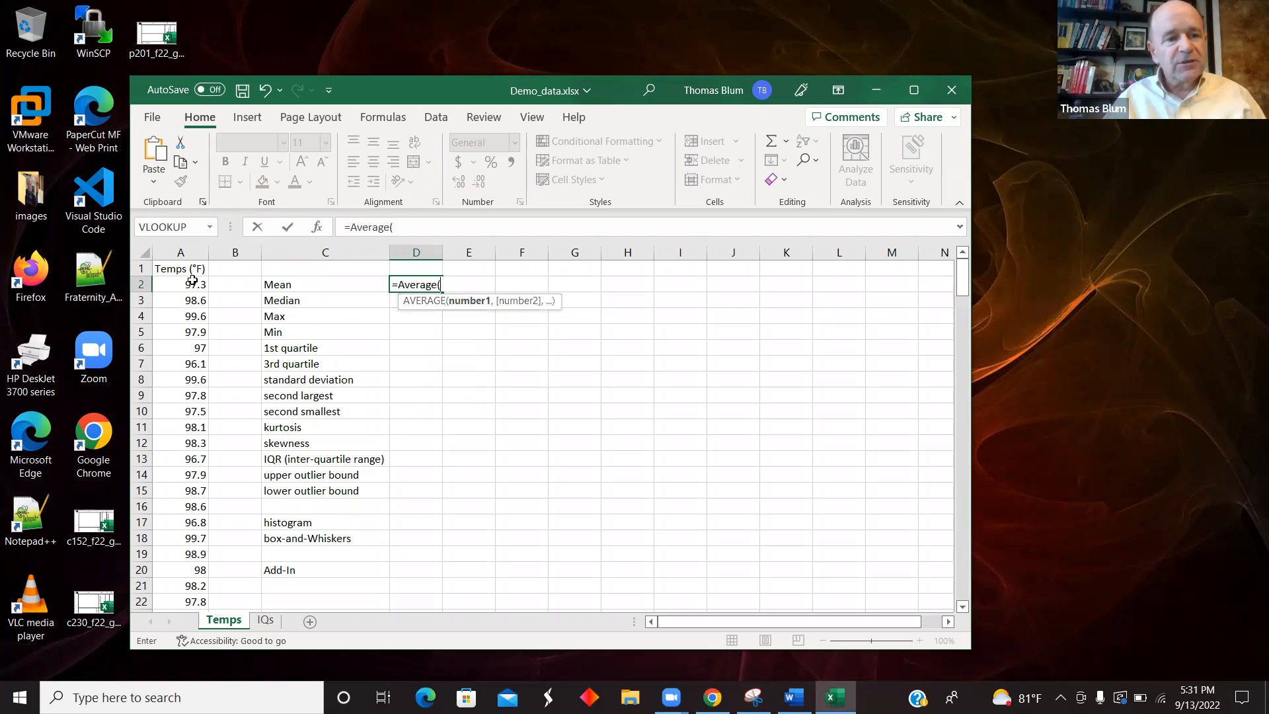
drag(182, 283, 180, 581)
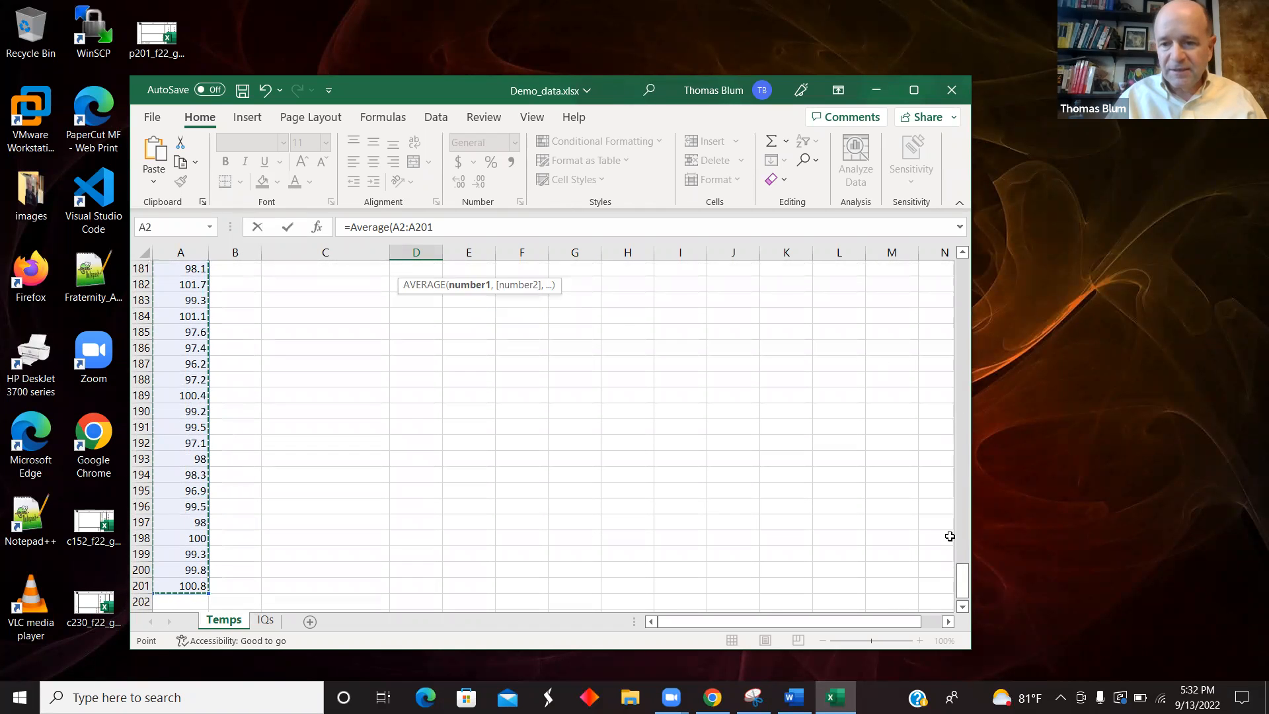
click(489, 219)
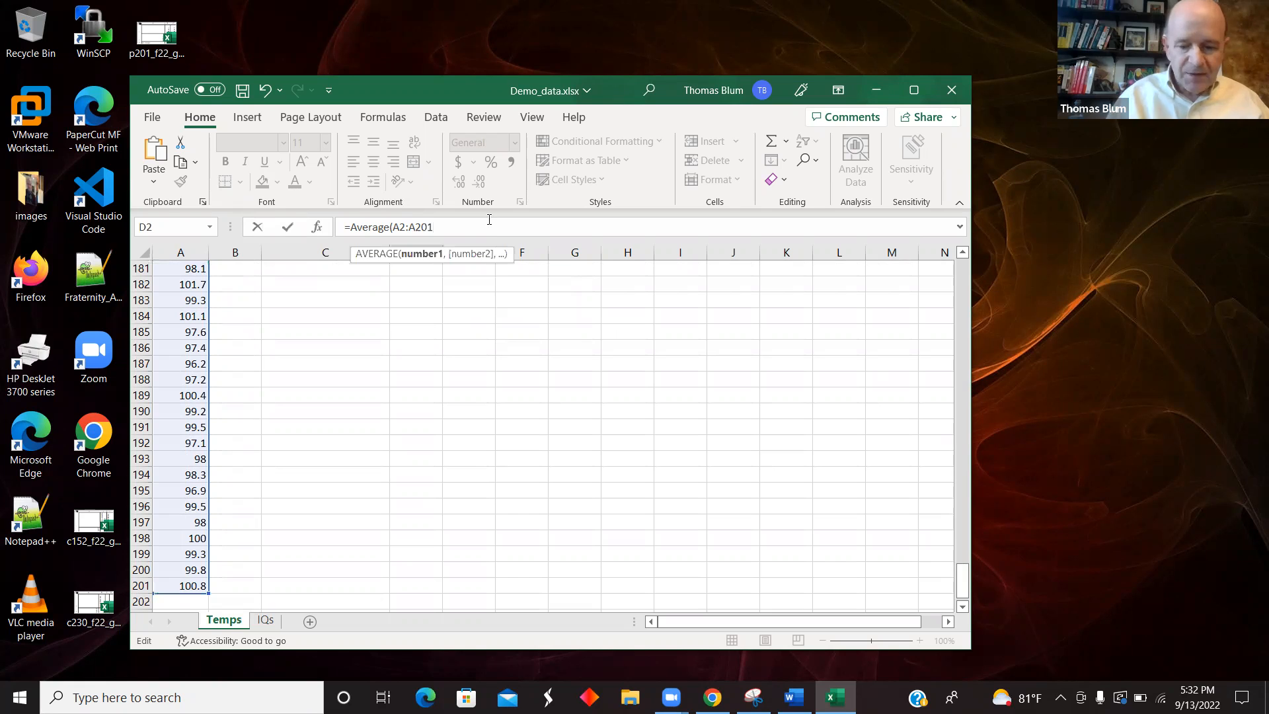
key(Return)
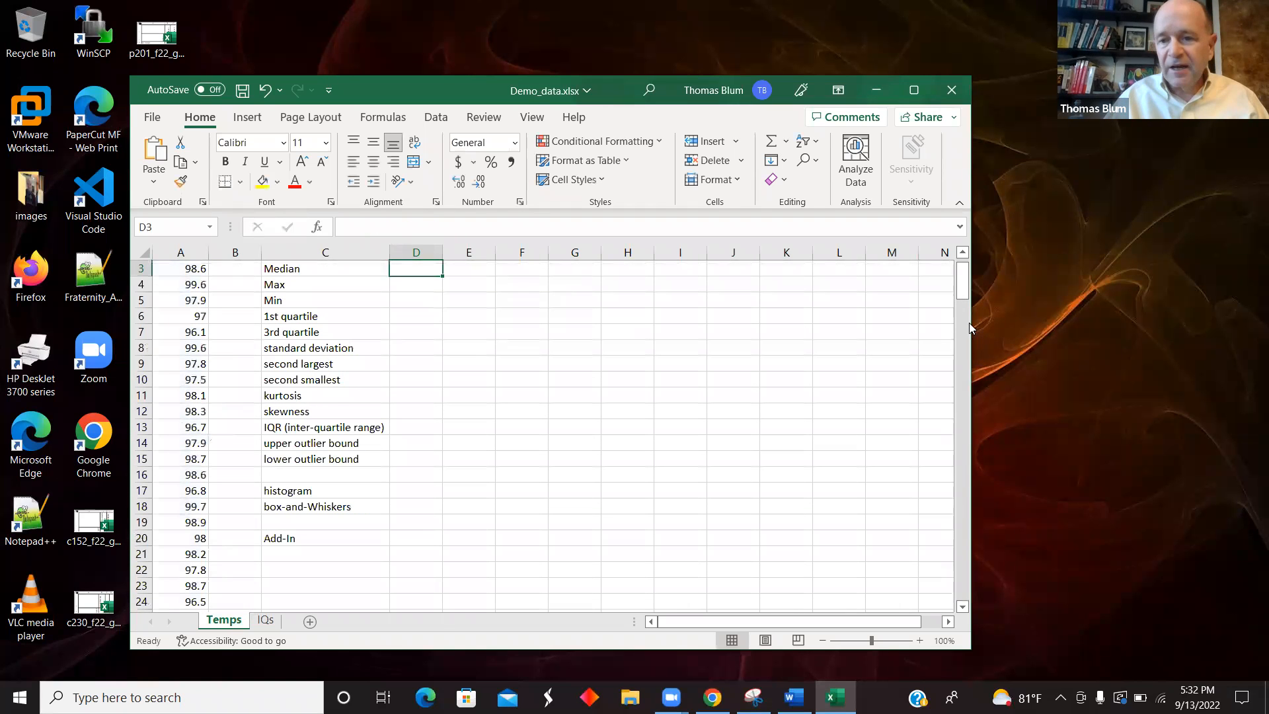
Make the row references in D2's formula absolute as A$2:A$201, and fill the formula down through D15.
scroll(962, 291, up, 1)
click(410, 283)
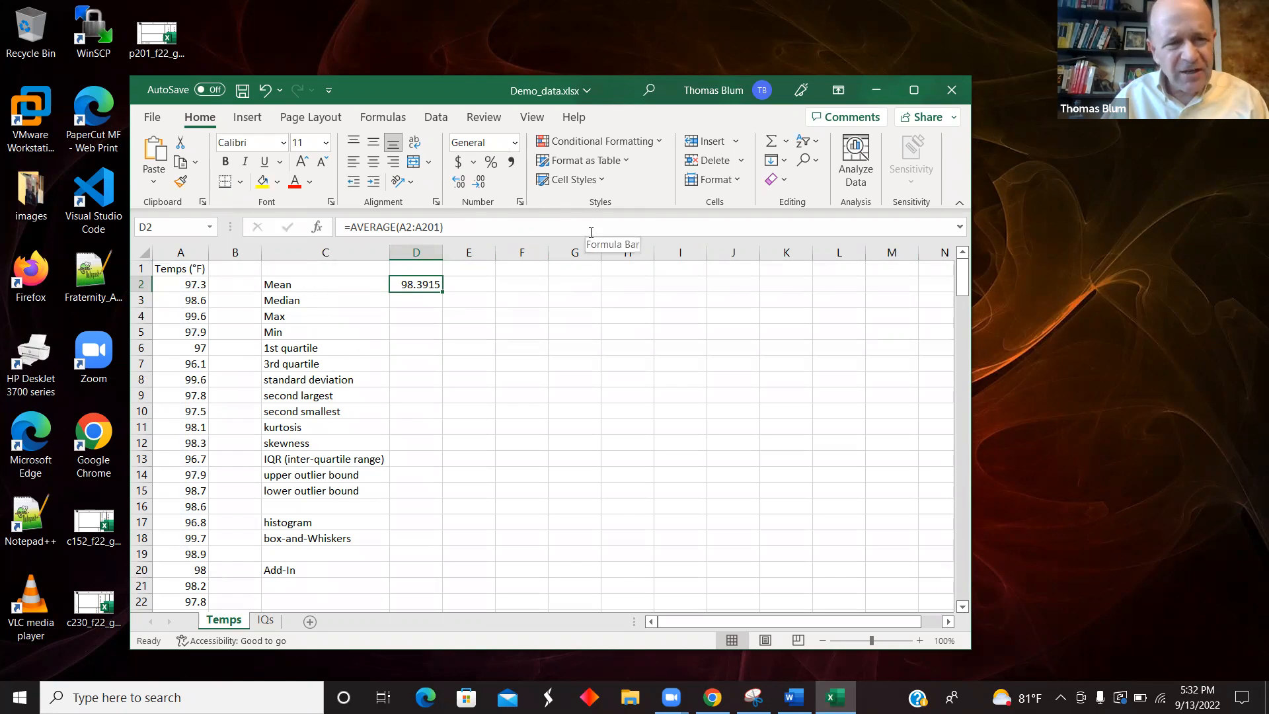
click(406, 227)
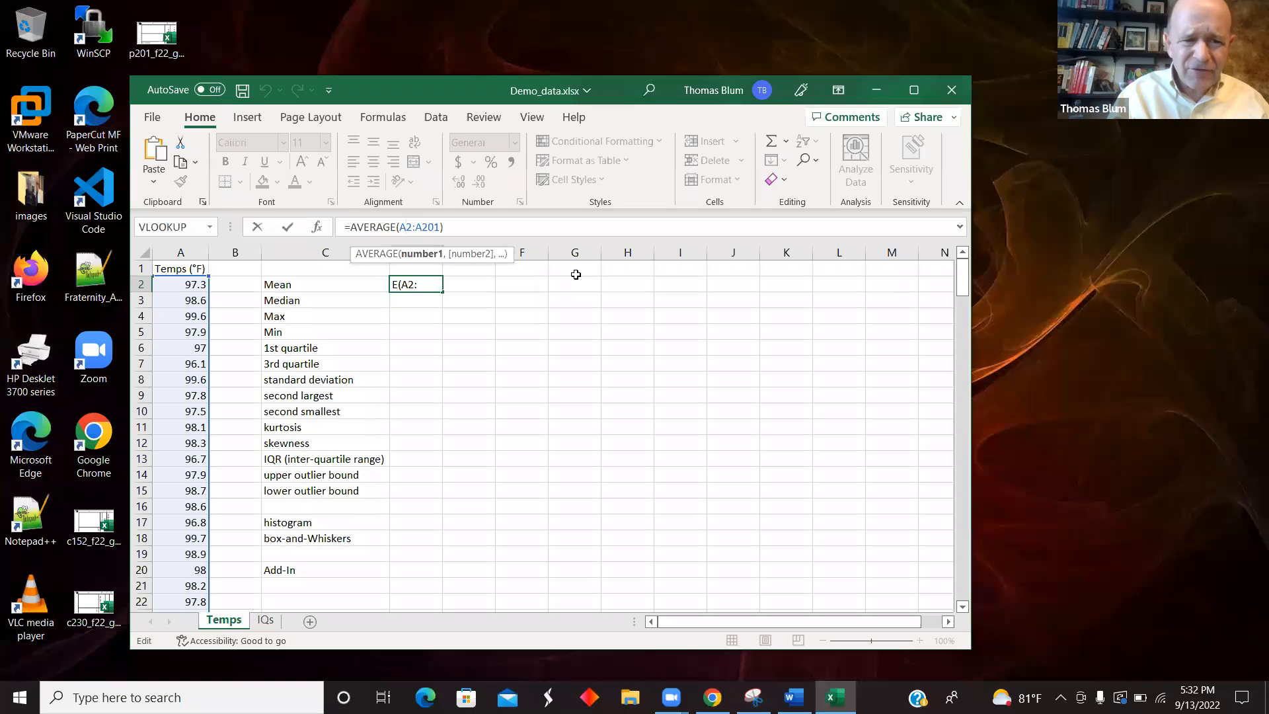
key(Right)
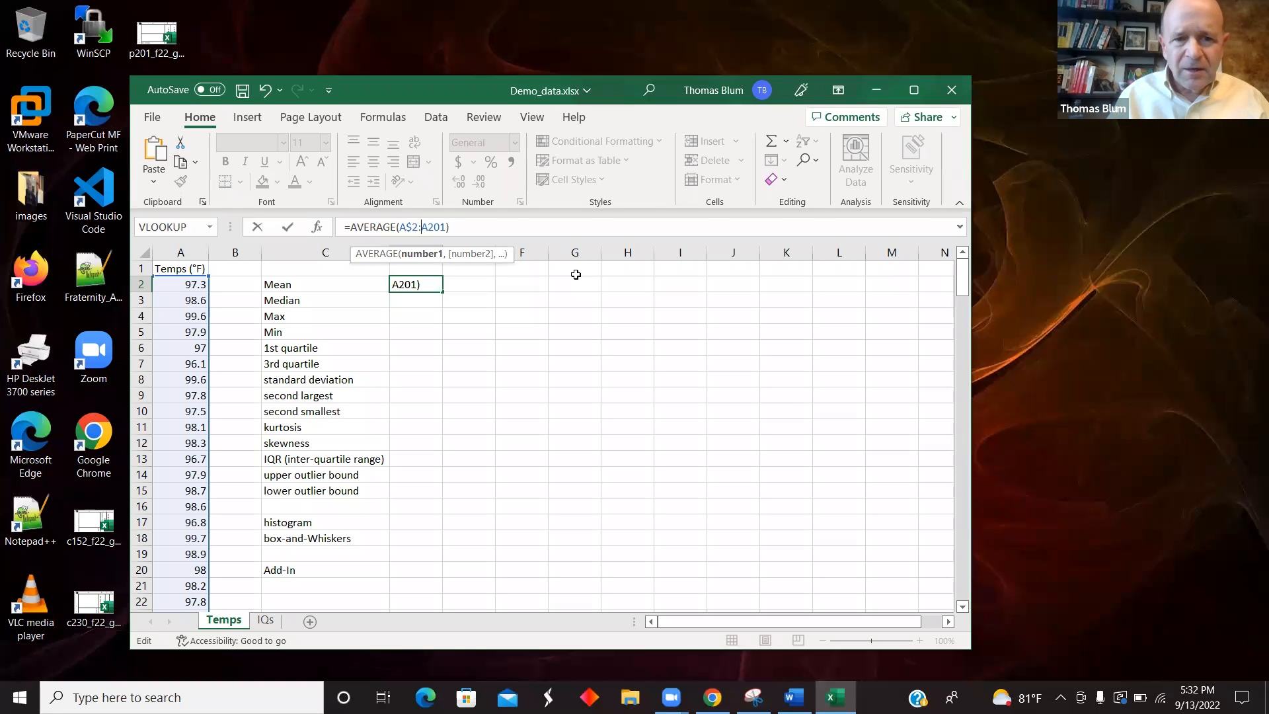
text($)
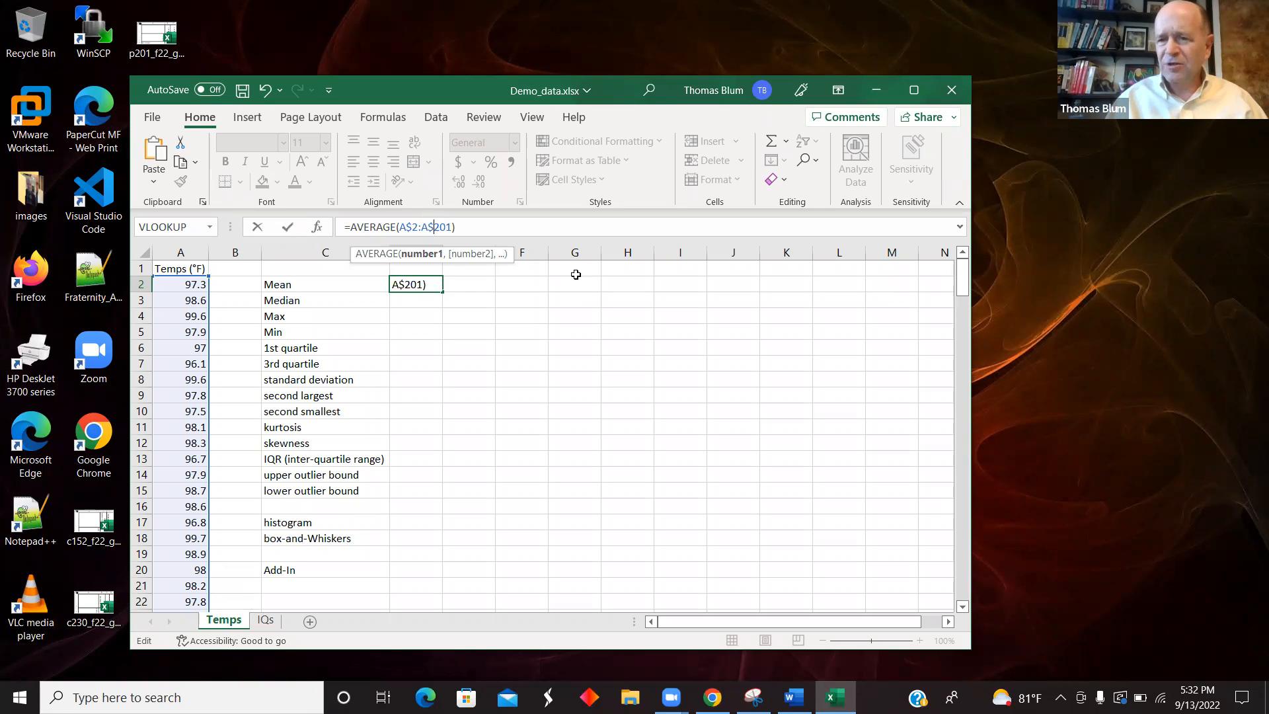
key(Return)
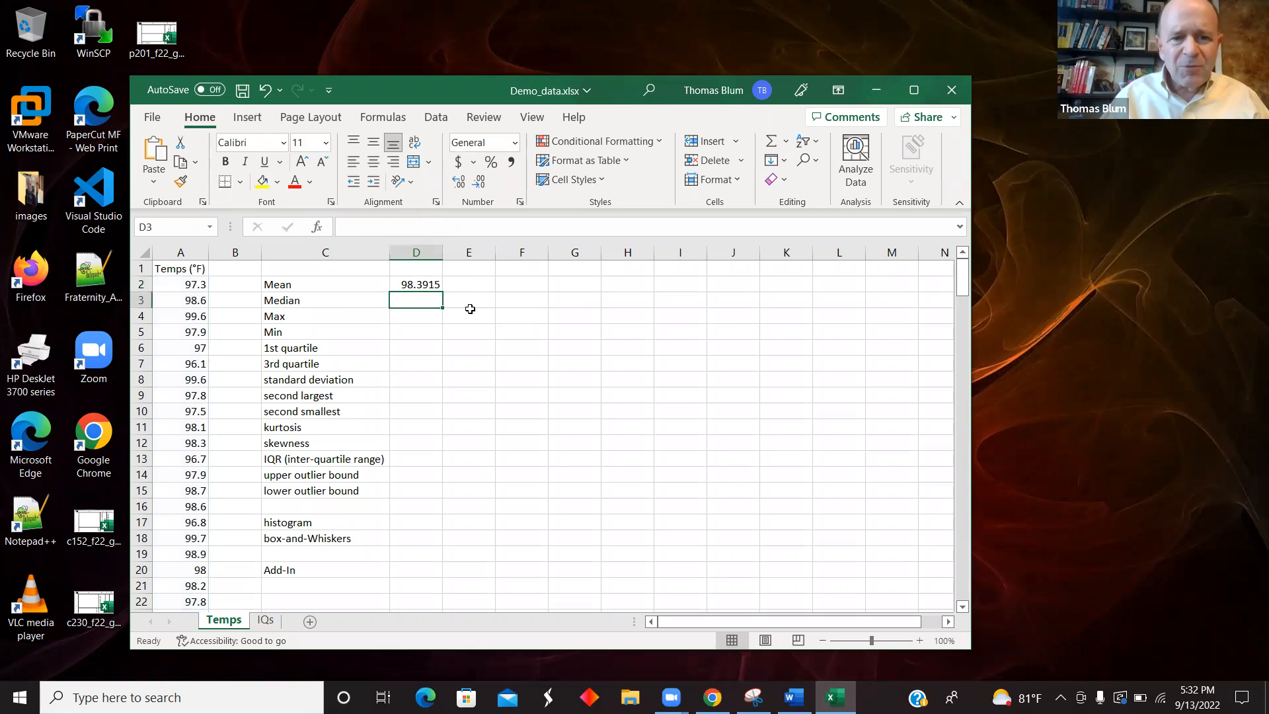
click(397, 283)
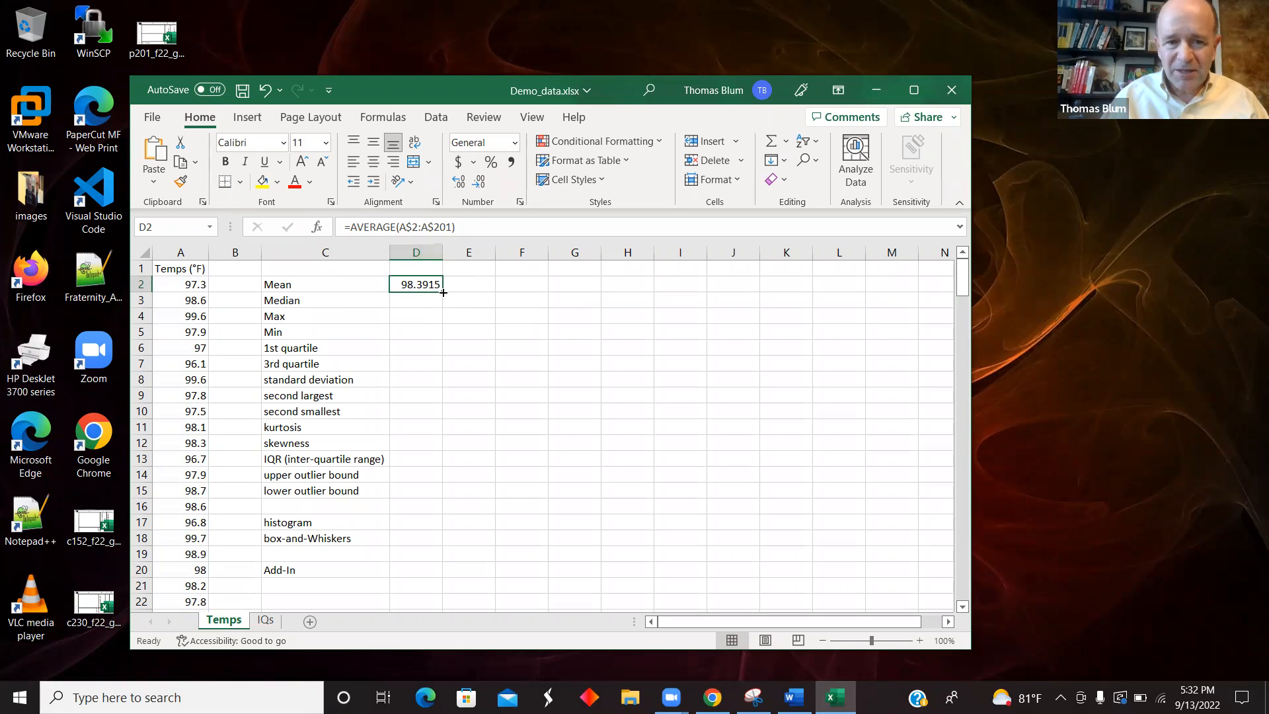
drag(443, 292, 452, 504)
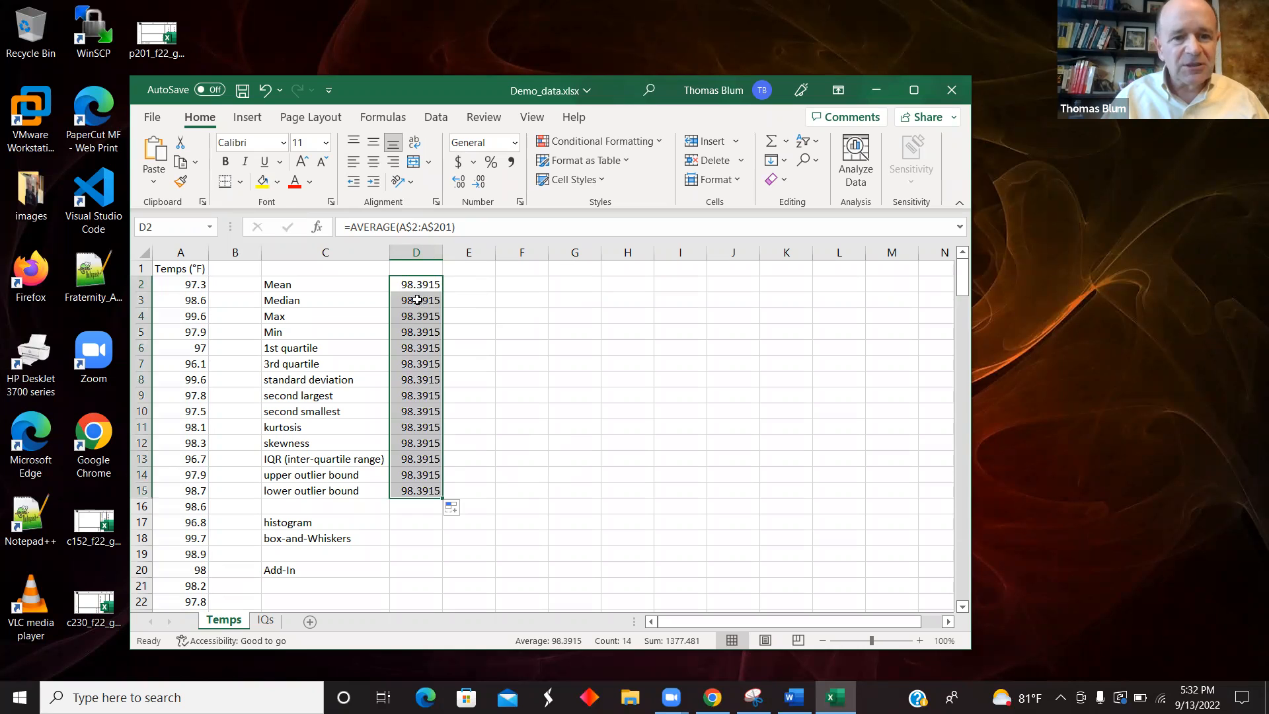
Replace the AVERAGE function in cell D3 with MEDIAN, keeping the range A$2:A$201.
click(416, 301)
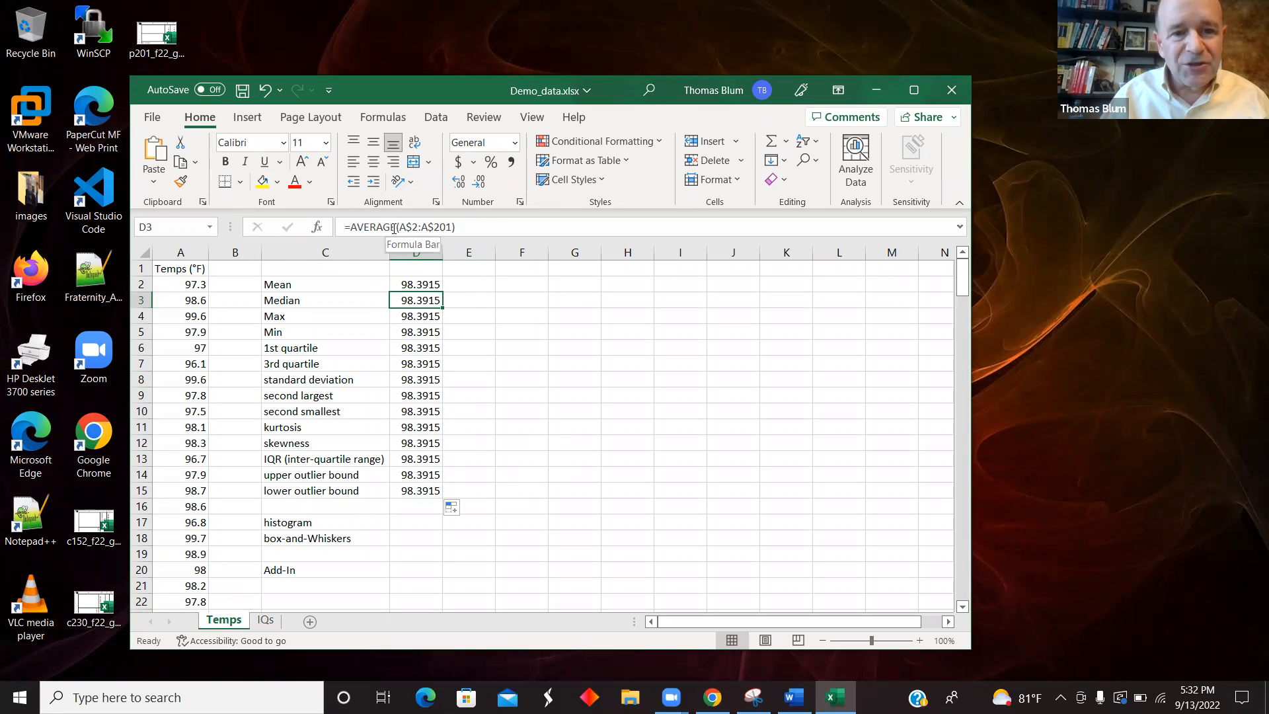
drag(395, 230, 352, 229)
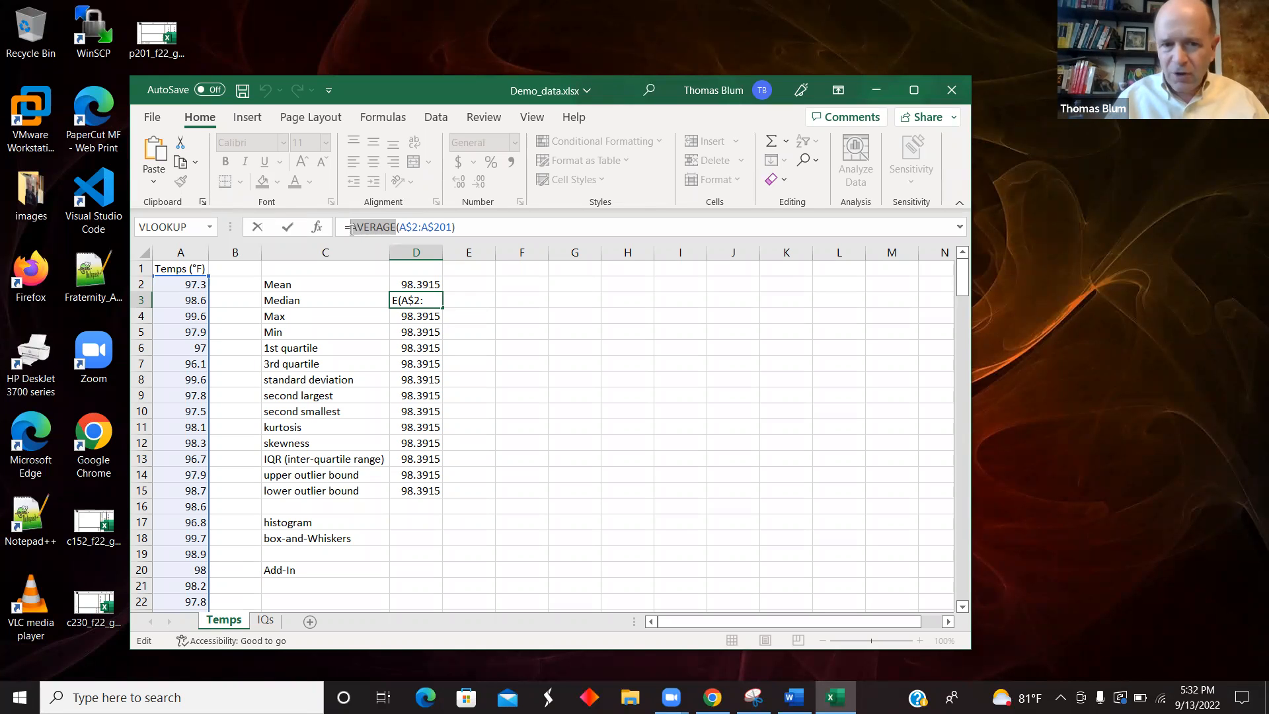
text(Median)
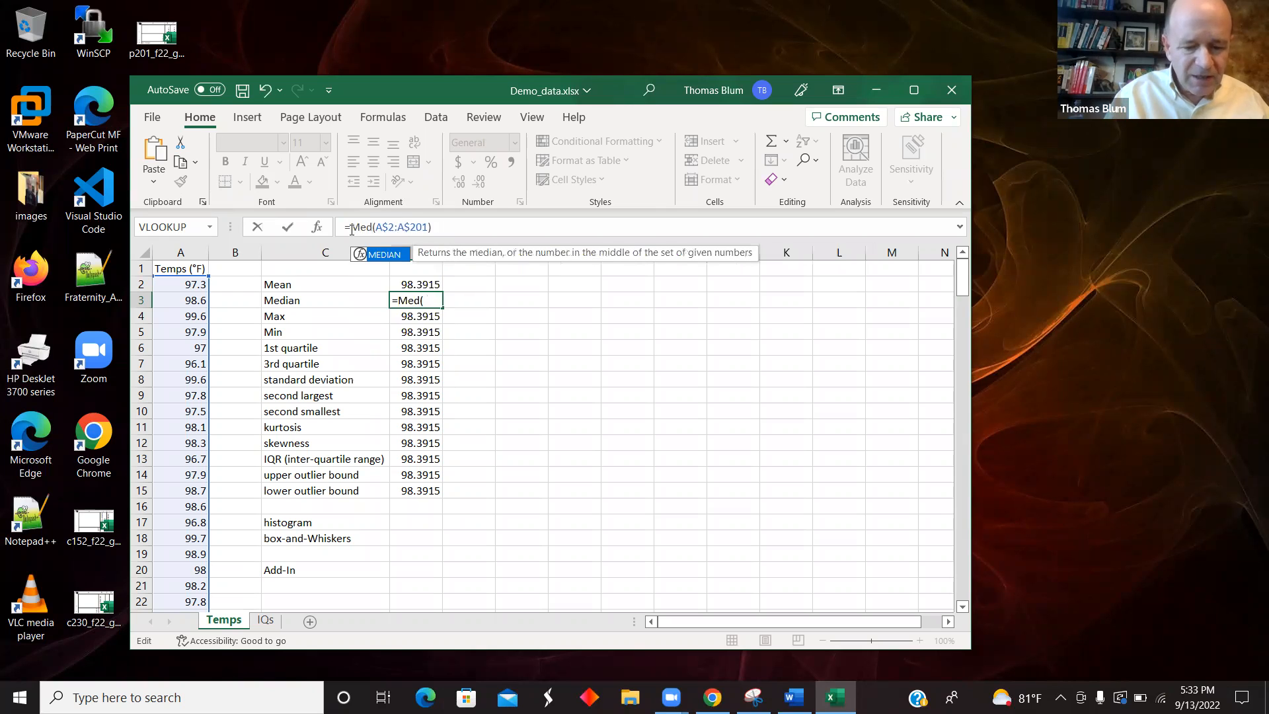
key(Return)
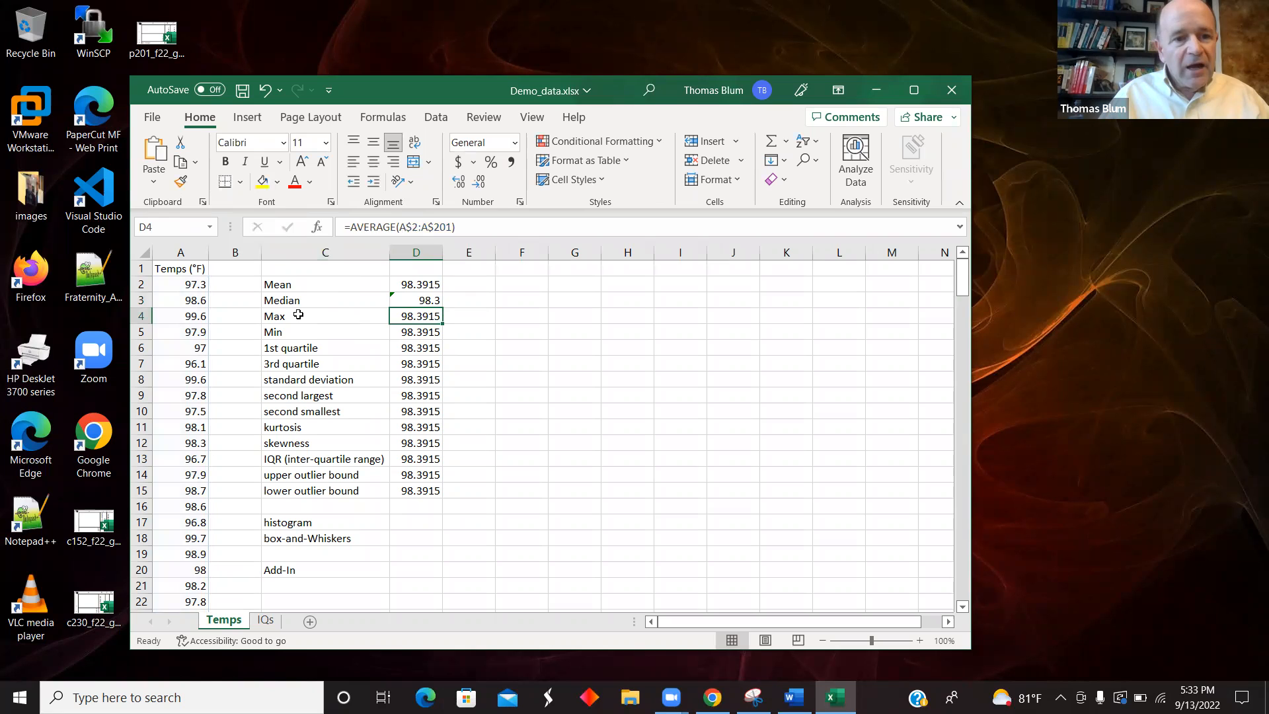
Replace the AVERAGE function in cell D4 with MAX, keeping the range A$2:A$201.
click(298, 315)
click(436, 316)
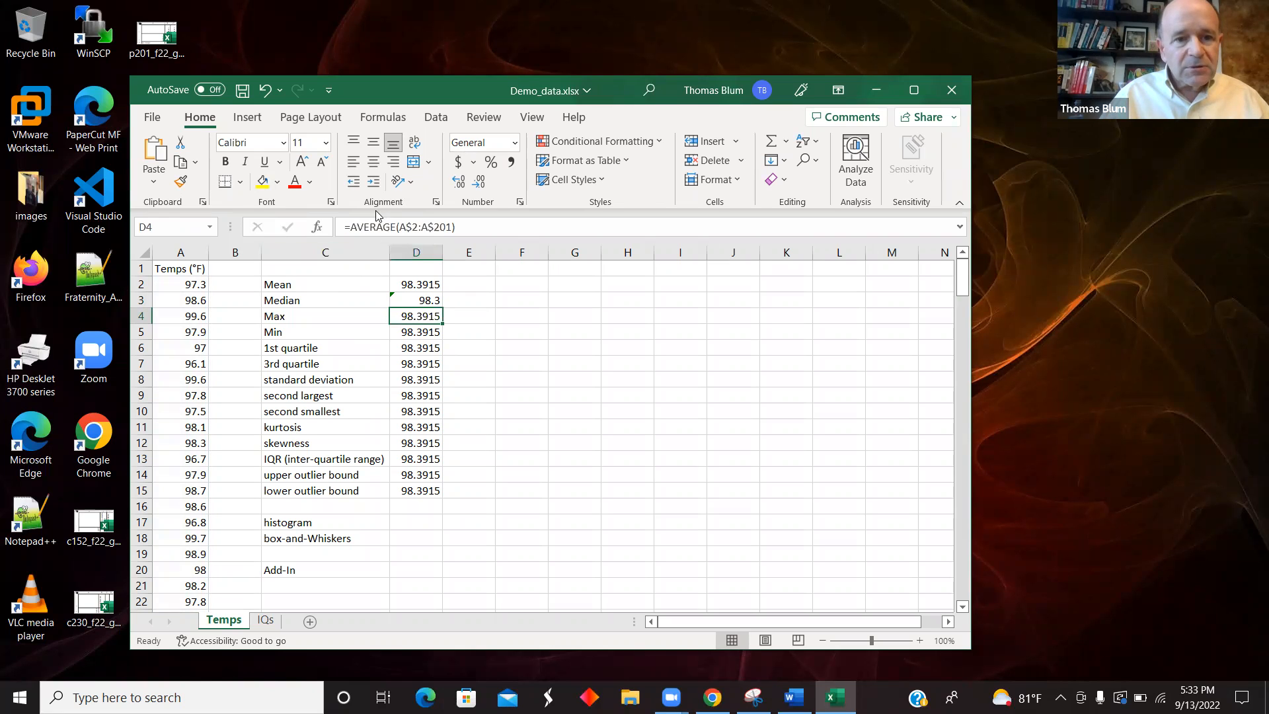
drag(394, 226, 350, 228)
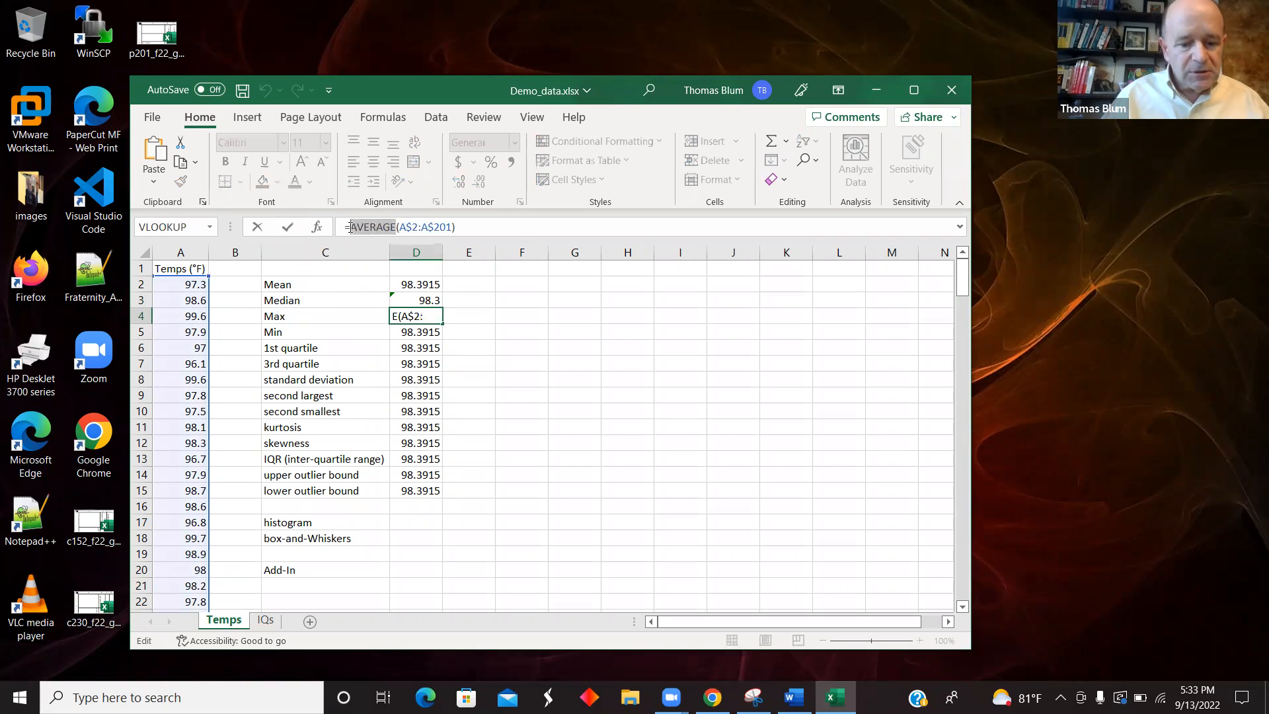
text(ma)
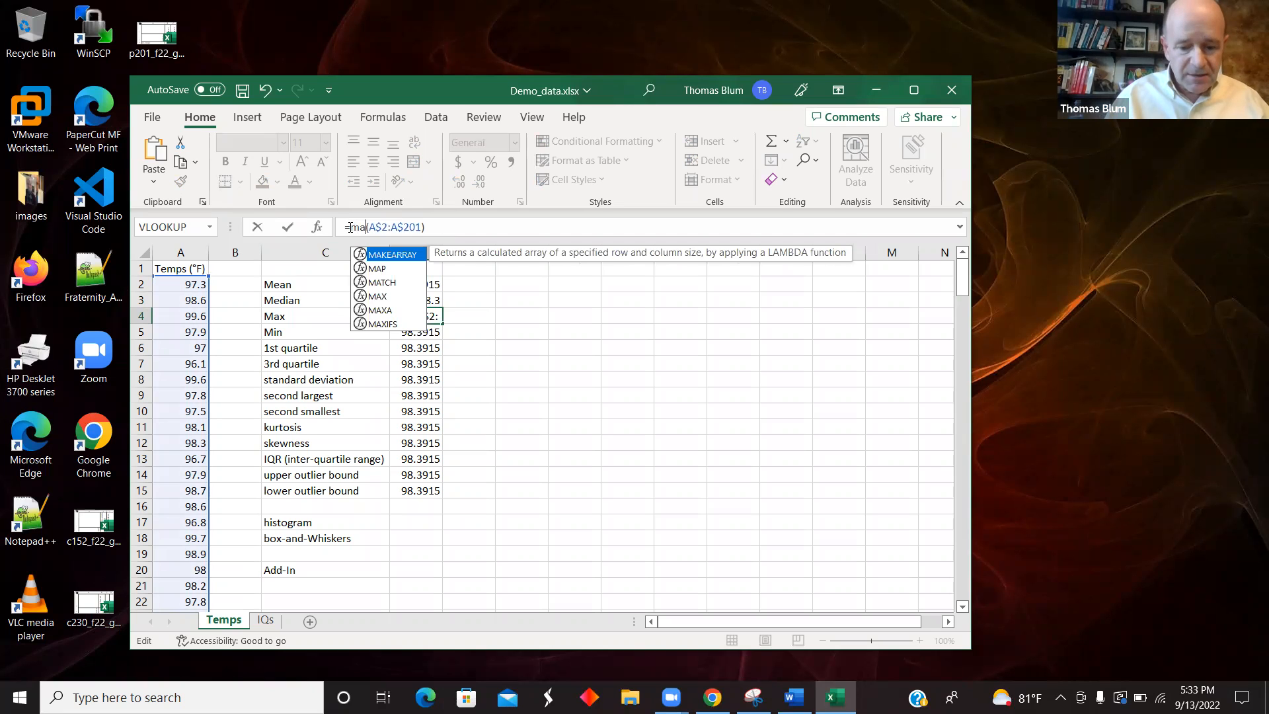
text(x)
key(Return)
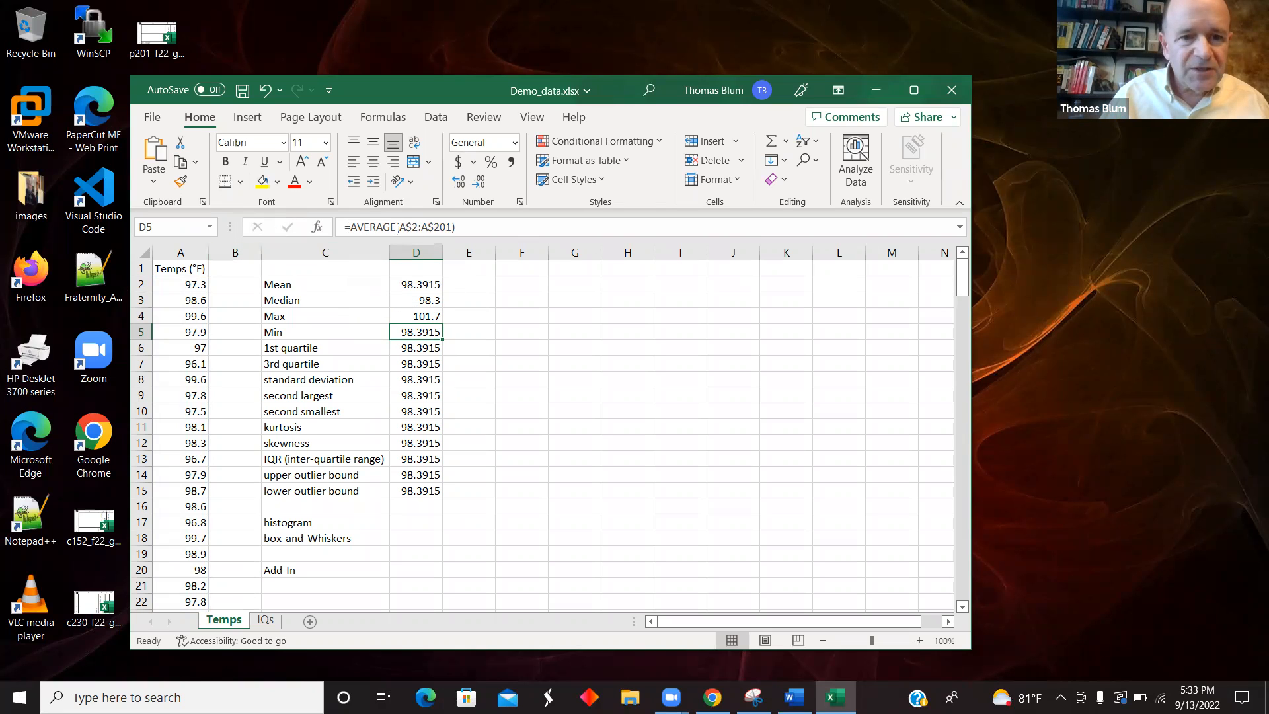
Replace the AVERAGE function in cell D5 with MIN, keeping the range A$2:A$201.
drag(395, 226, 355, 226)
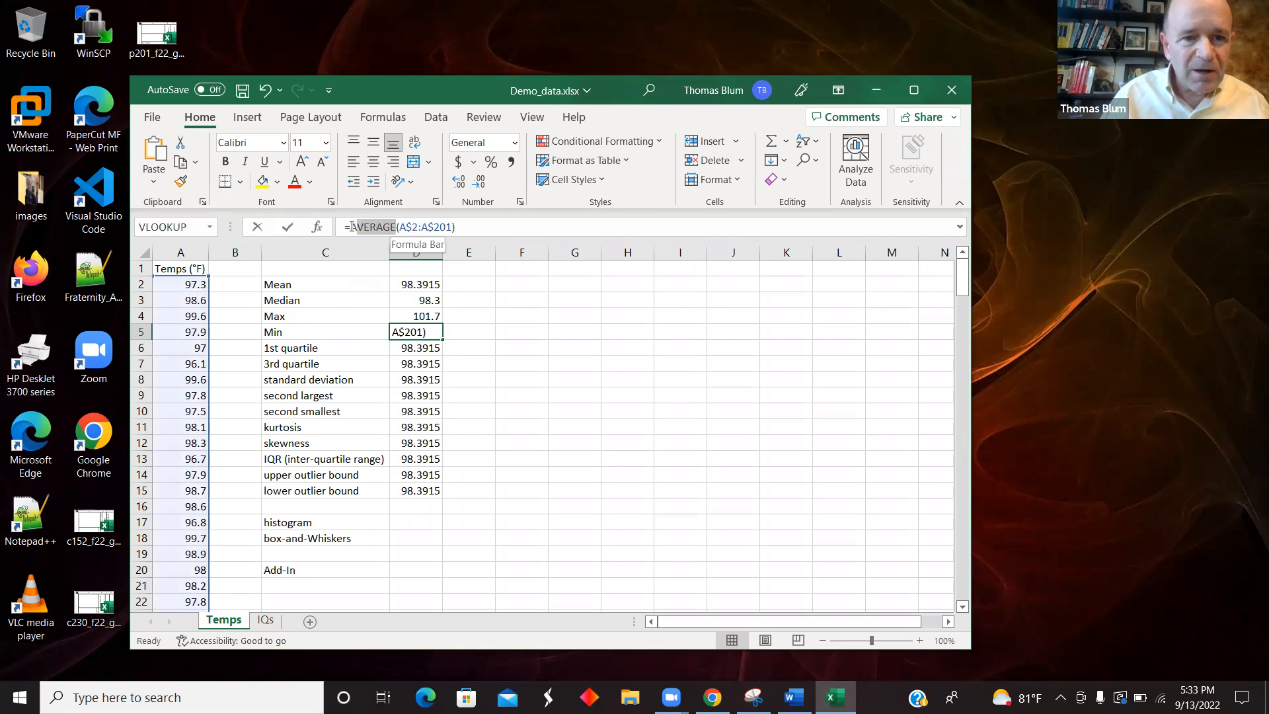
text(Min)
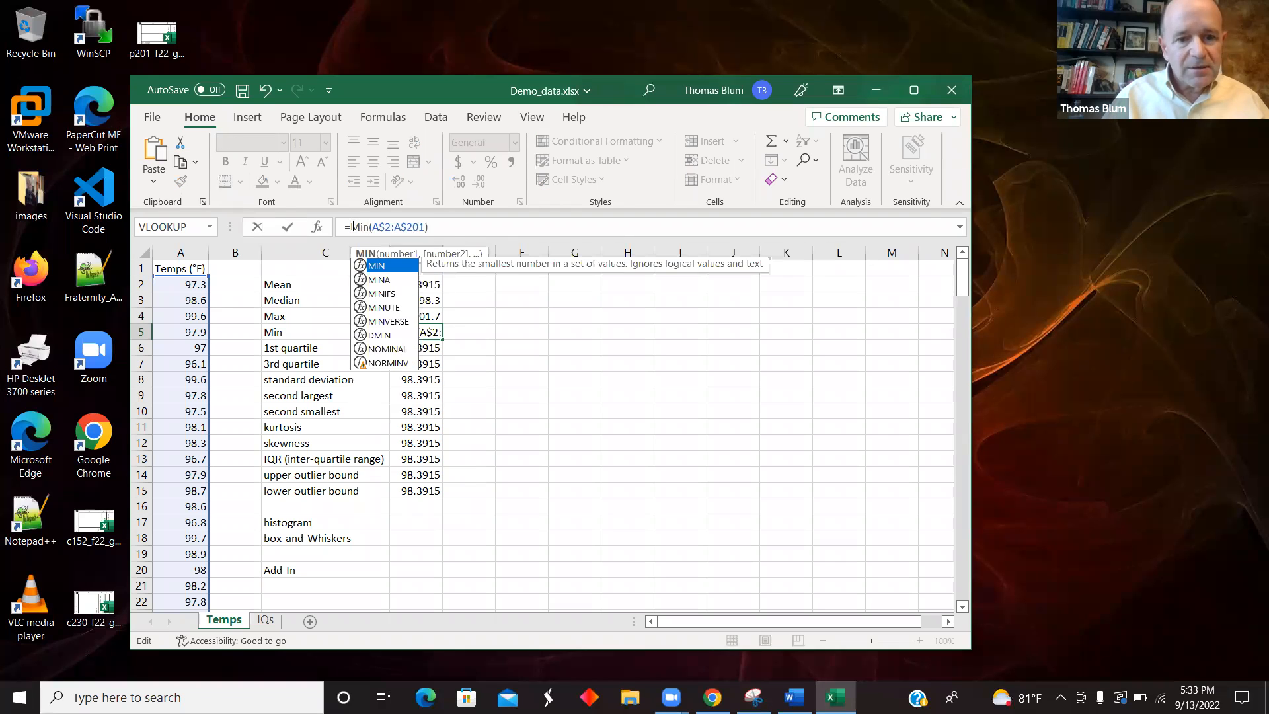
key(Return)
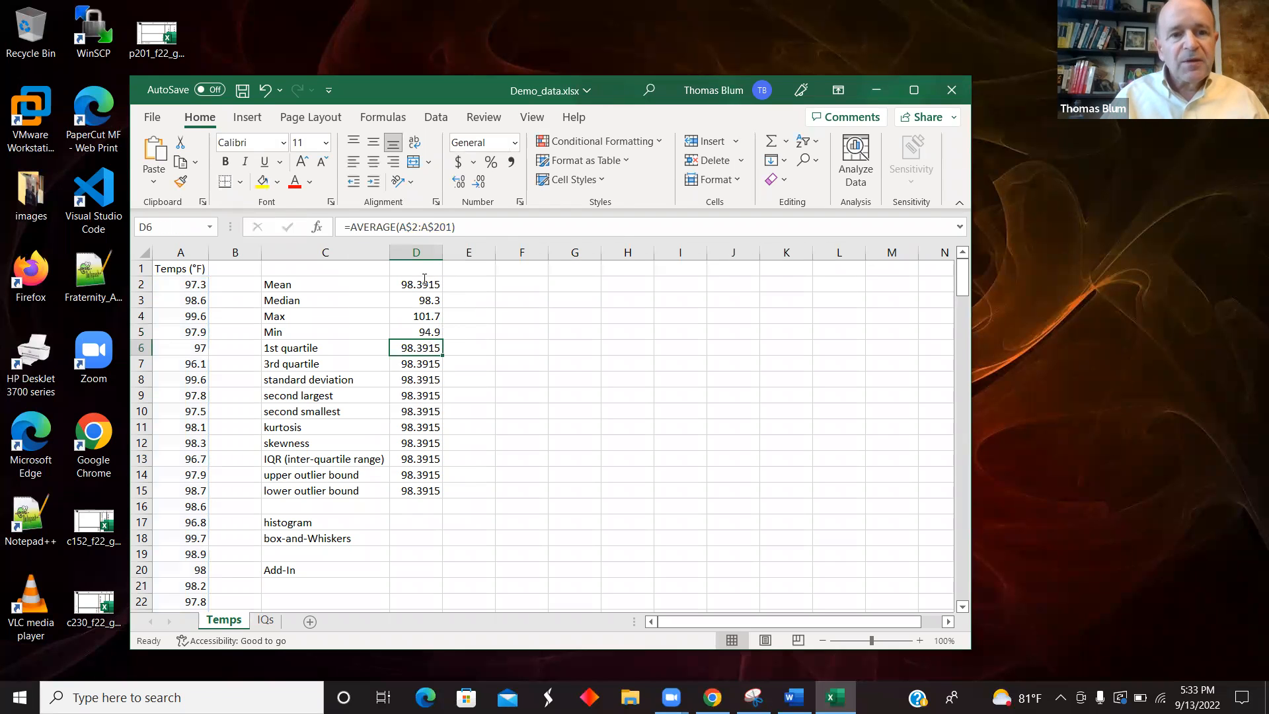
Change the function in cell D6 to QUARTILE.EXC over A$2:A$201, with 1 as the quart argument for the first quartile.
drag(395, 227, 351, 228)
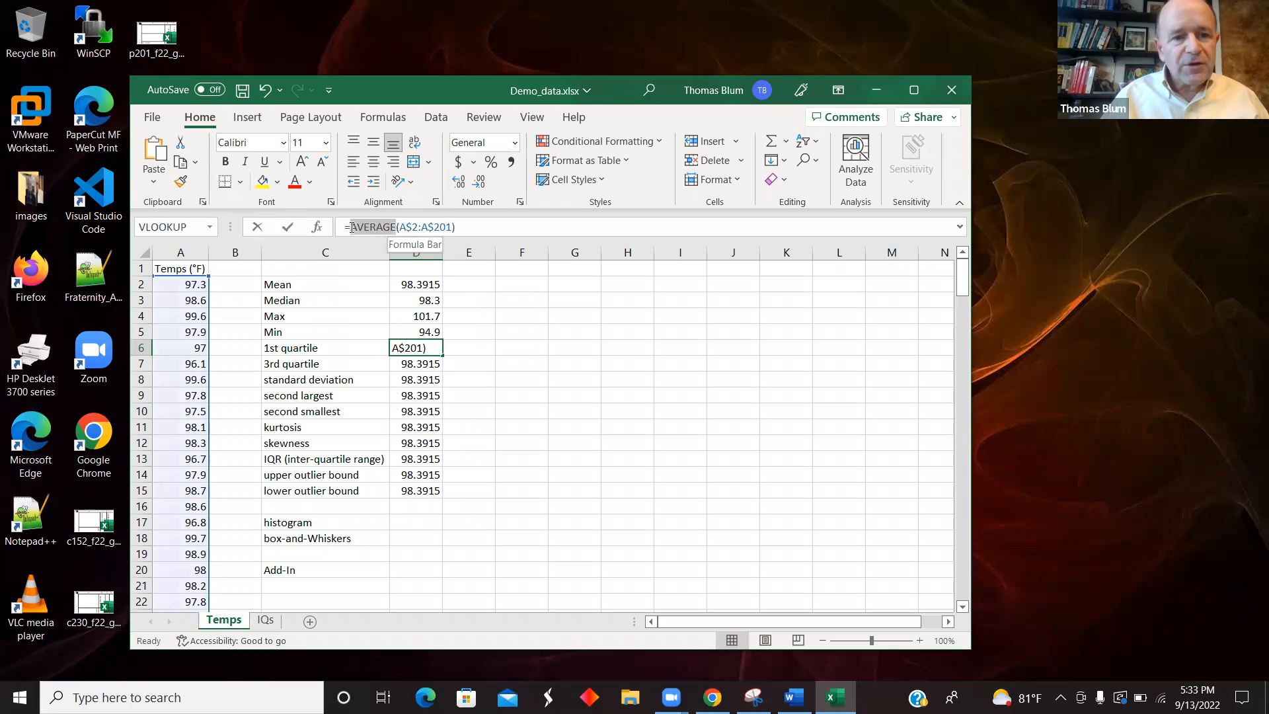
text(Q)
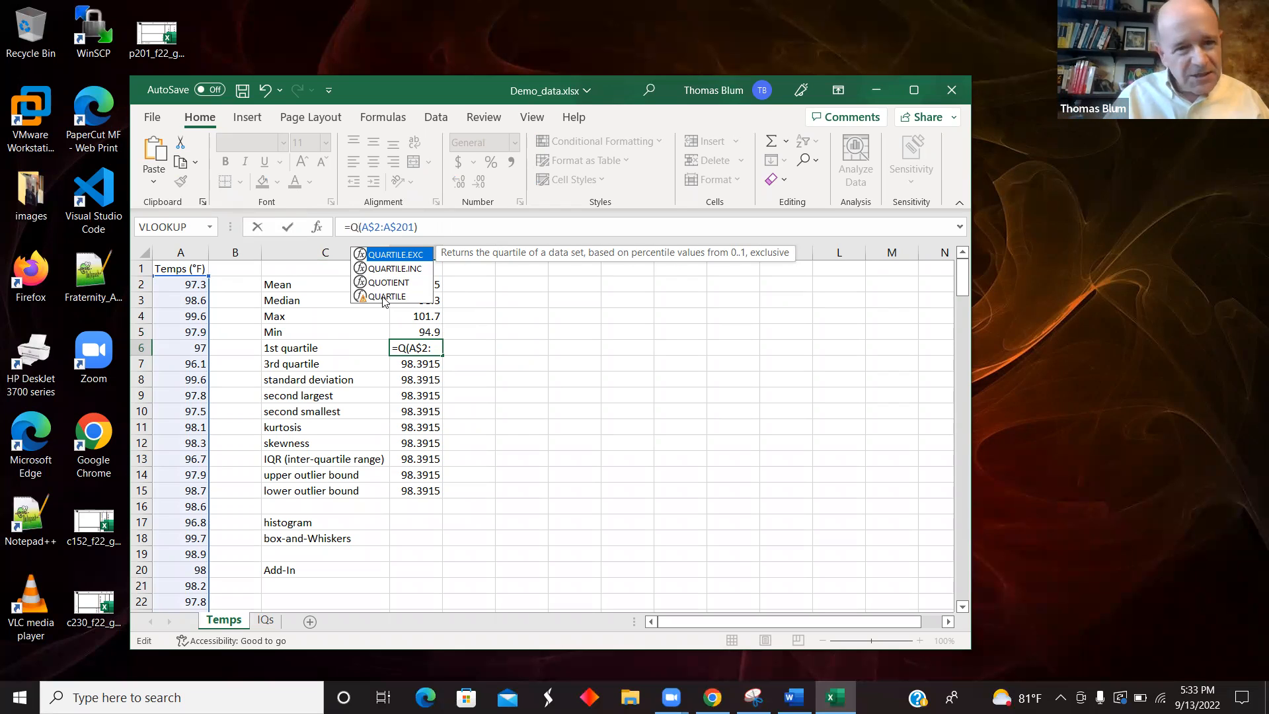
double_click(391, 255)
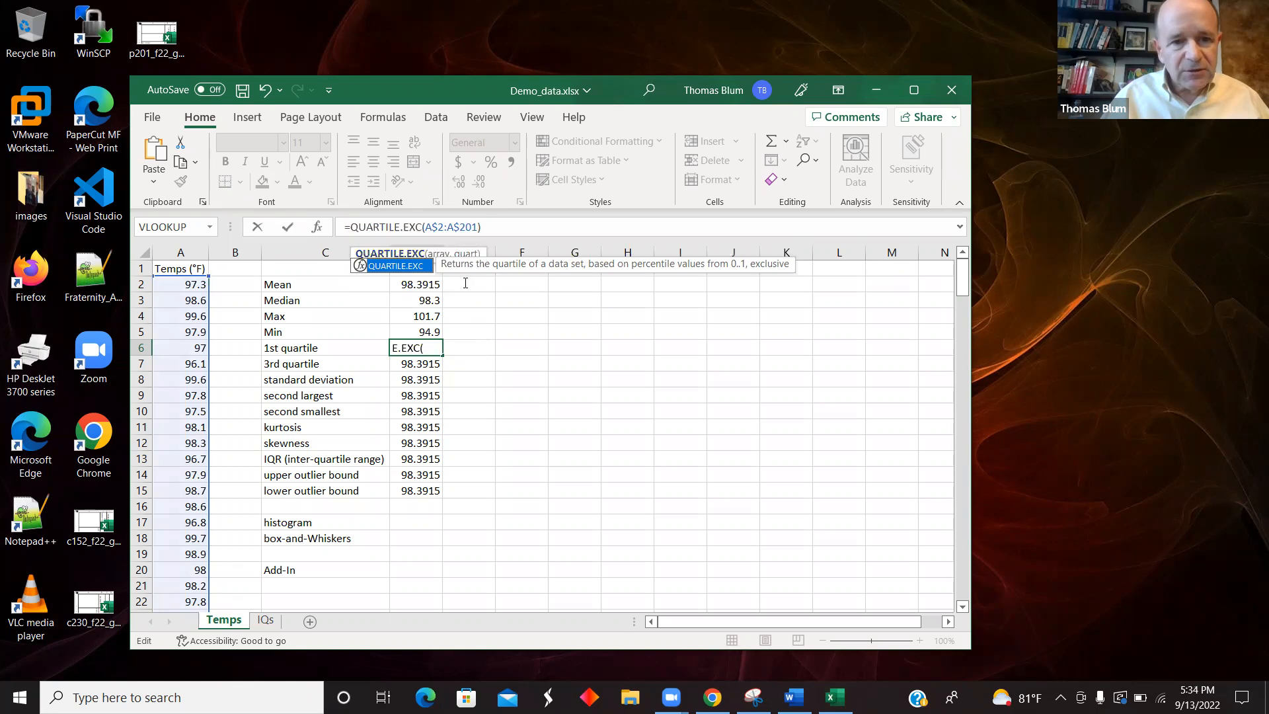
click(478, 227)
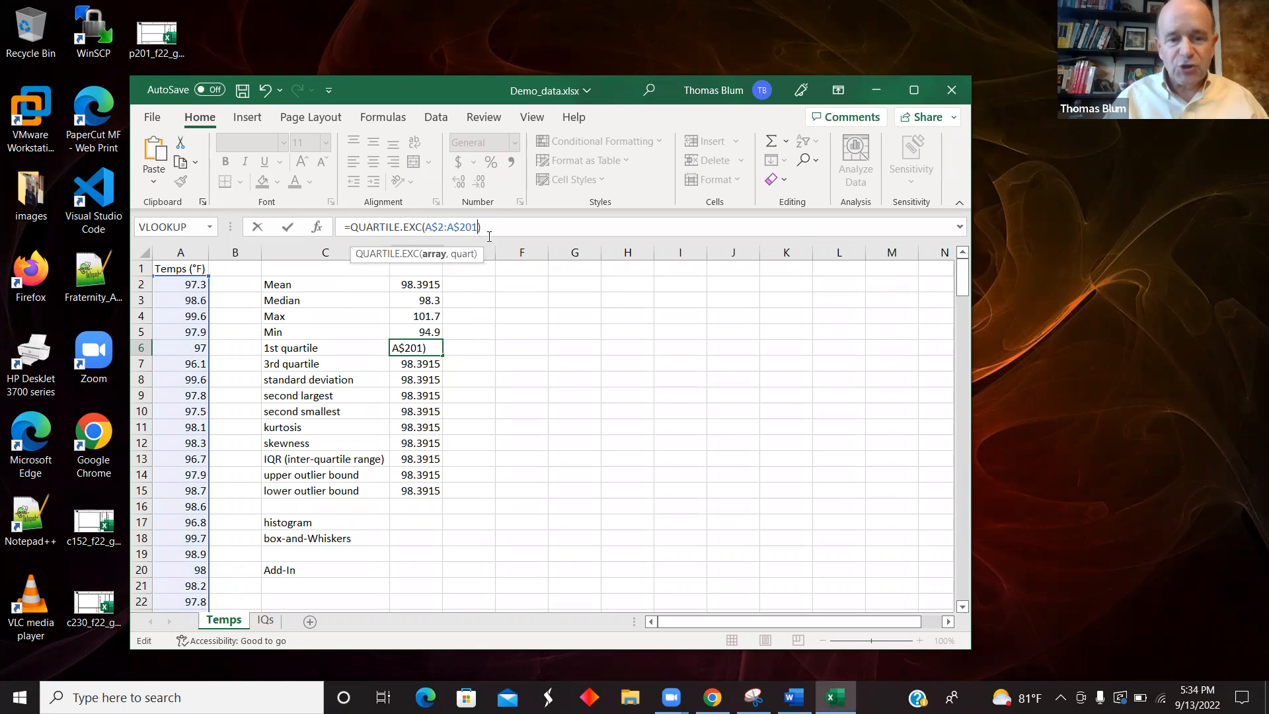
text(,1)
key(Return)
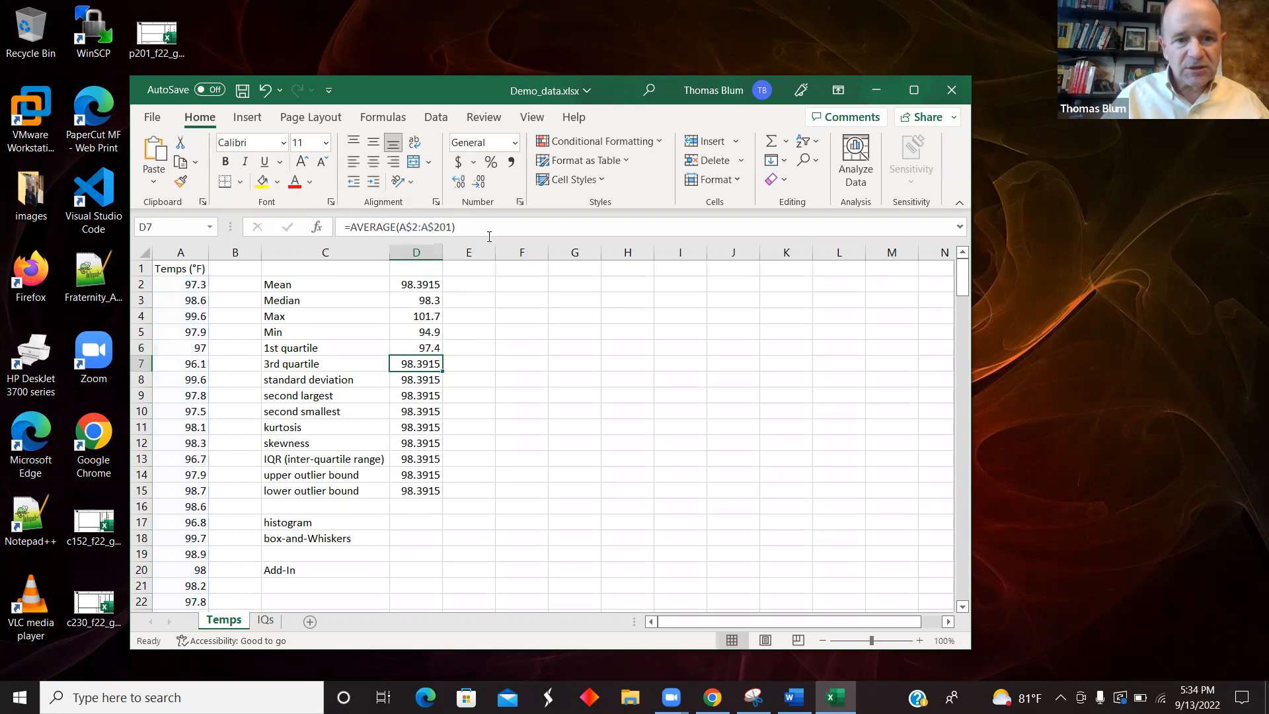
Fill the first quartile formula from D6 down into D7 and change D7's quart argument to 3.
click(419, 342)
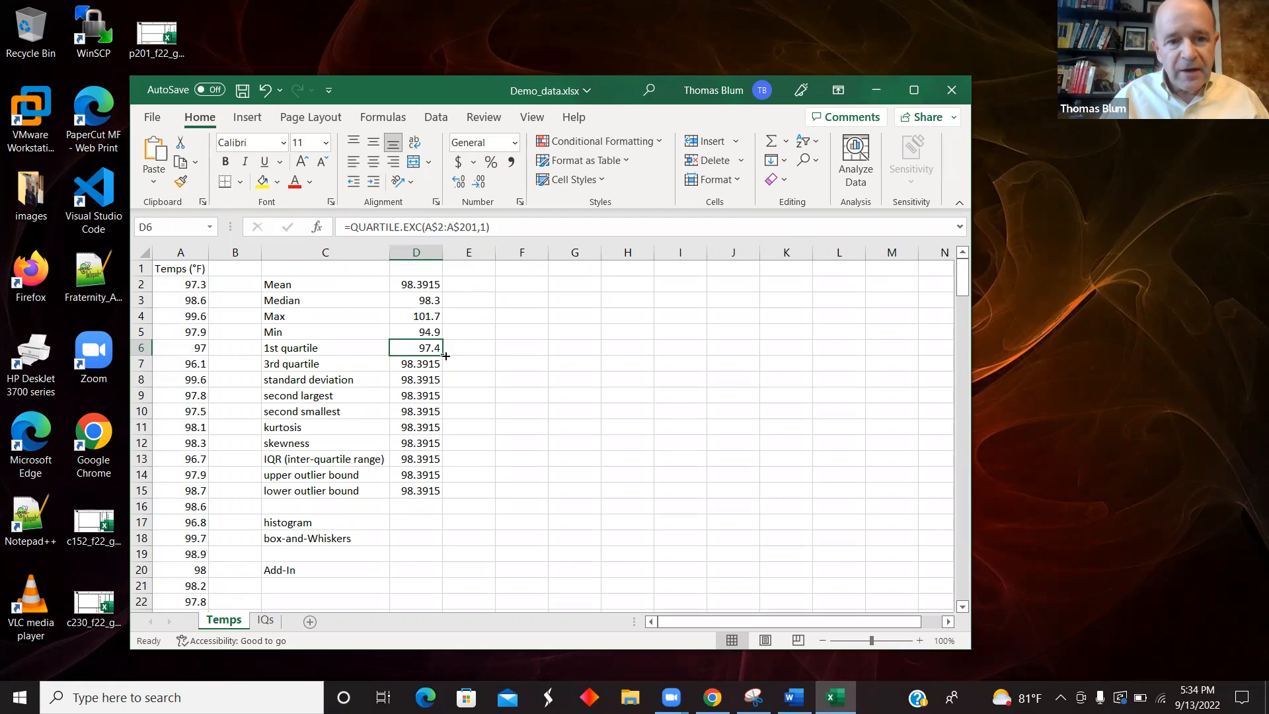
drag(443, 357, 444, 372)
click(414, 365)
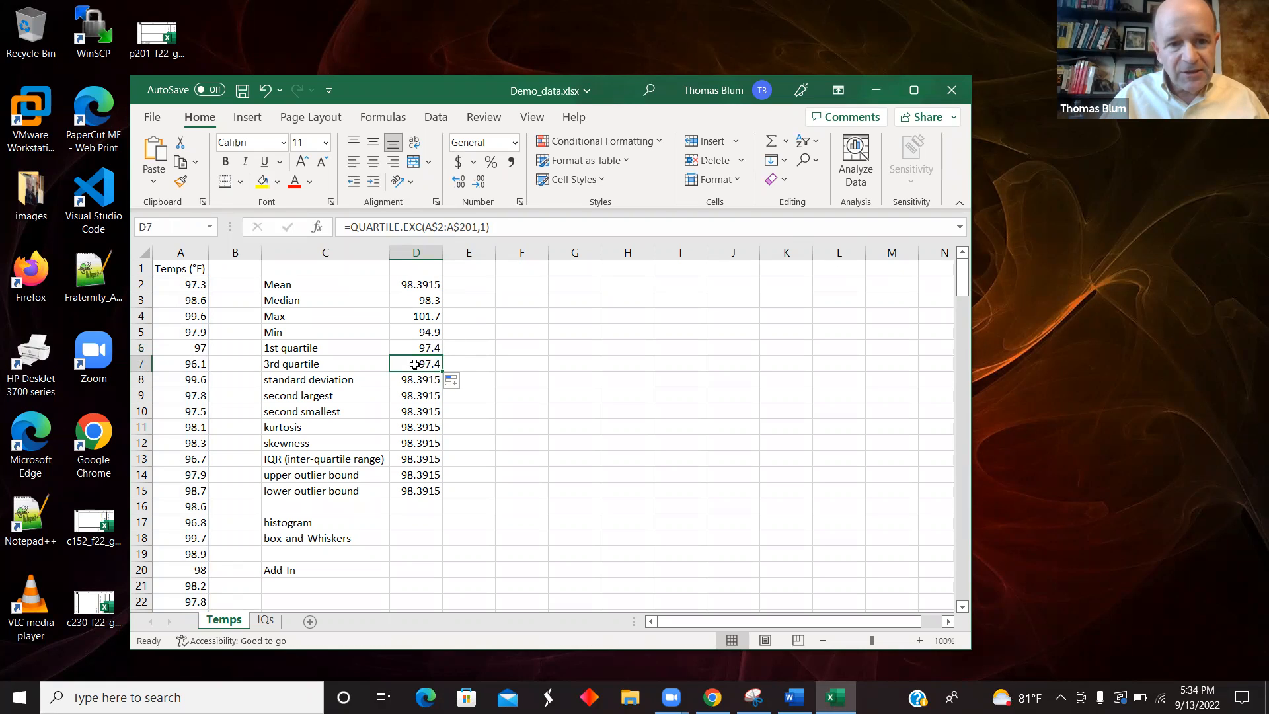
click(483, 227)
key(Right)
key(Delete)
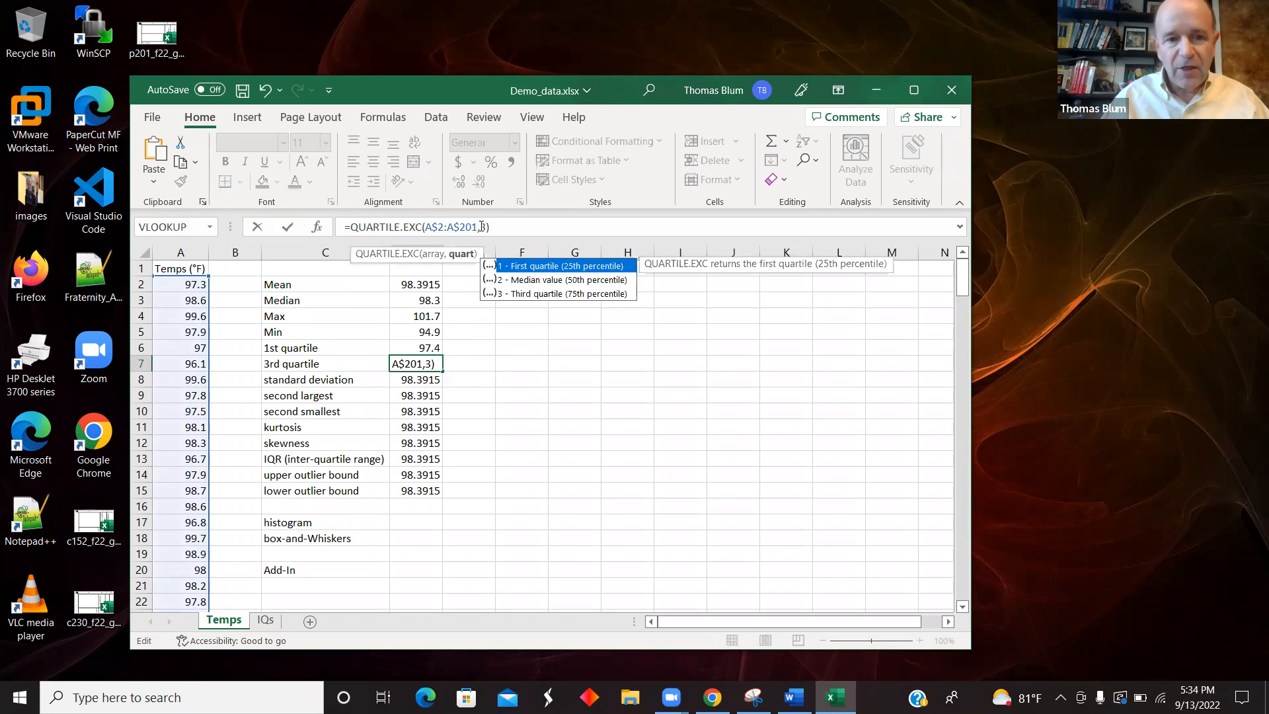
text(3)
key(Return)
Calculate the first quartile in cell E6 with the older QUARTILE function, using A2:A201 and quart 1.
click(477, 352)
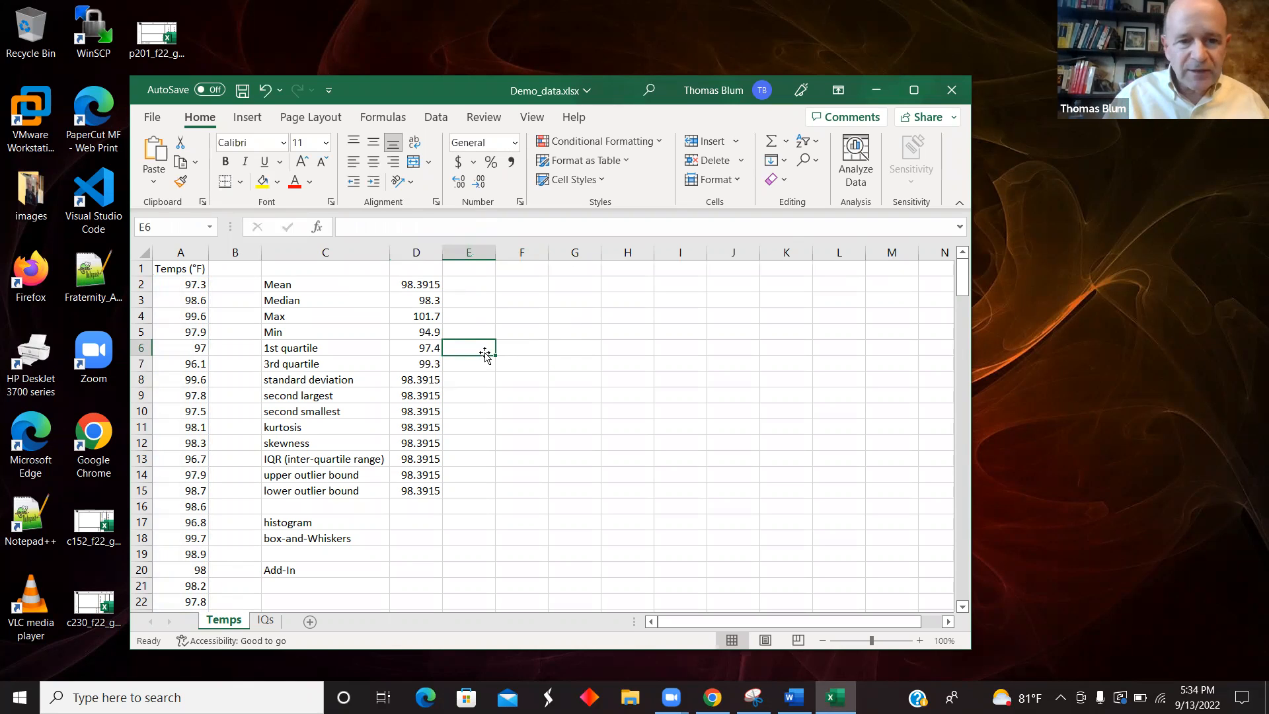
text(=qua)
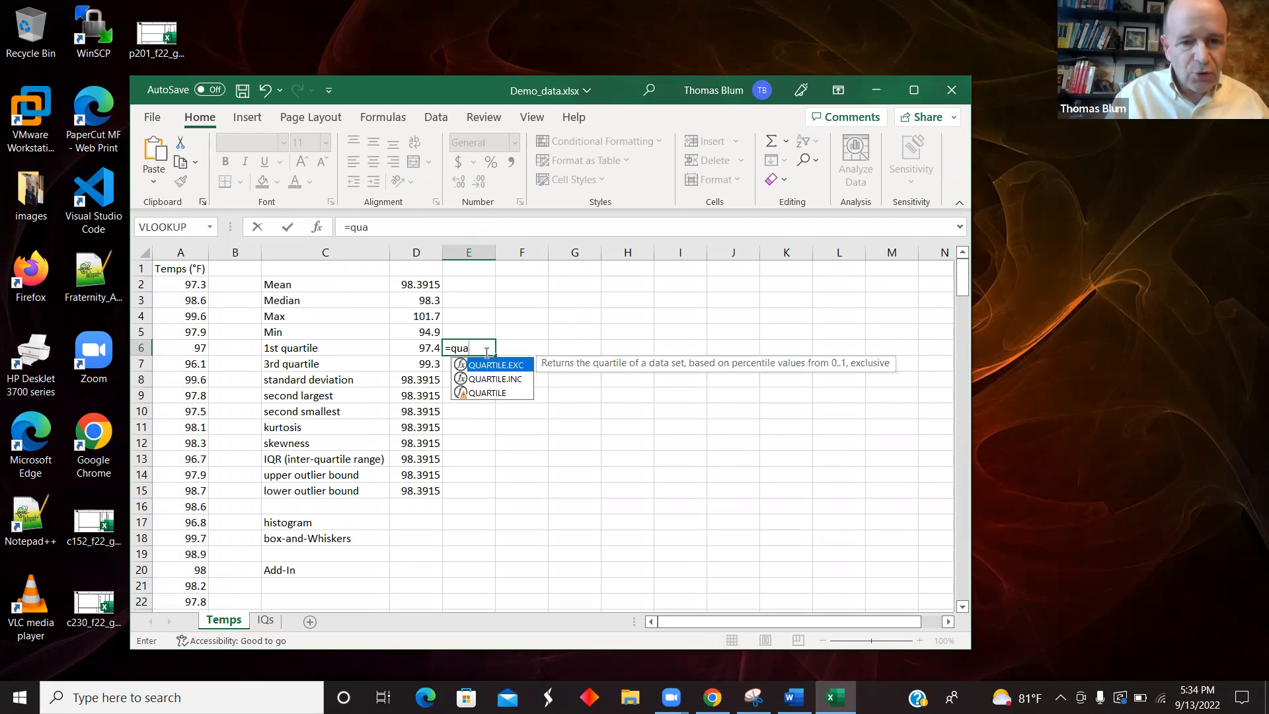
text(rtile)
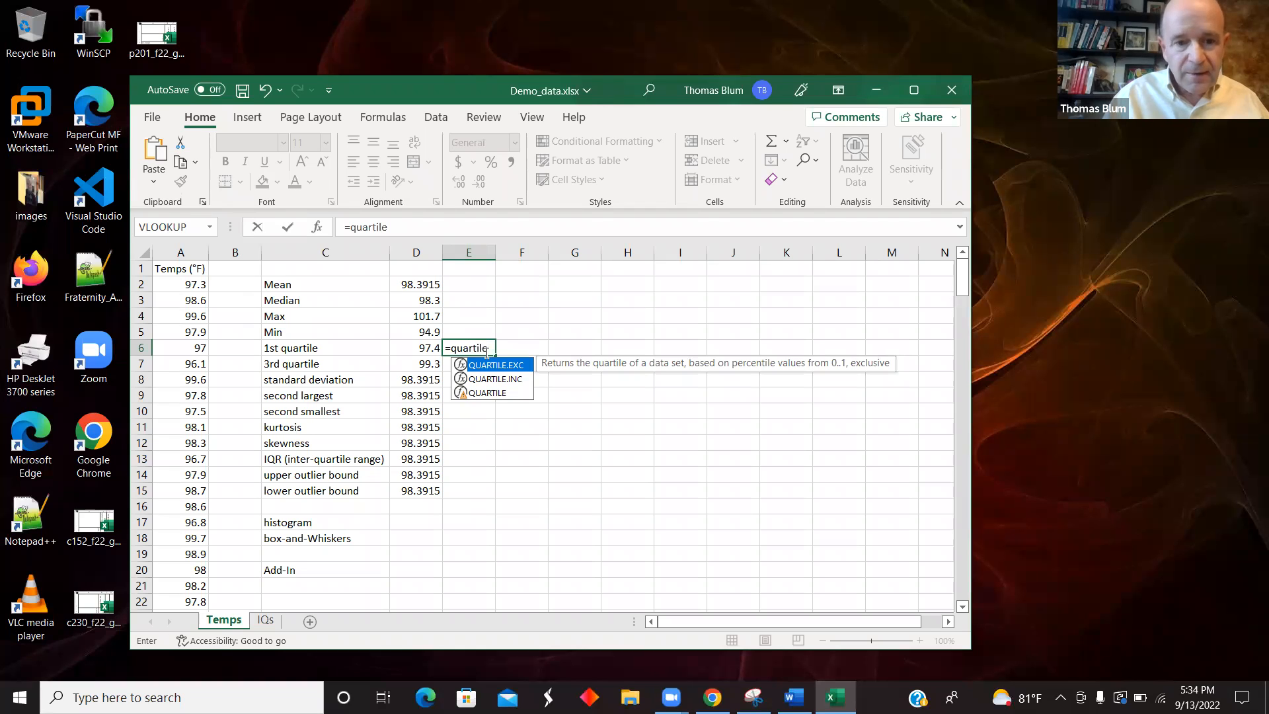
text(()
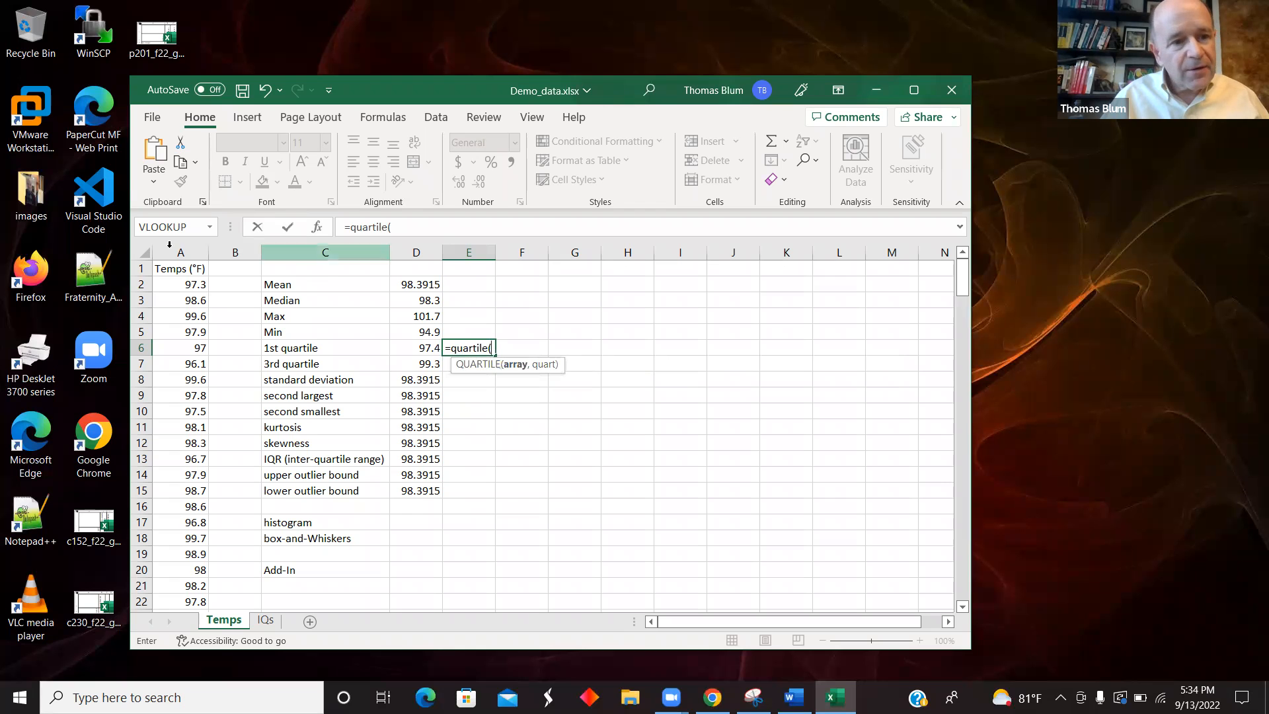
drag(188, 283, 160, 592)
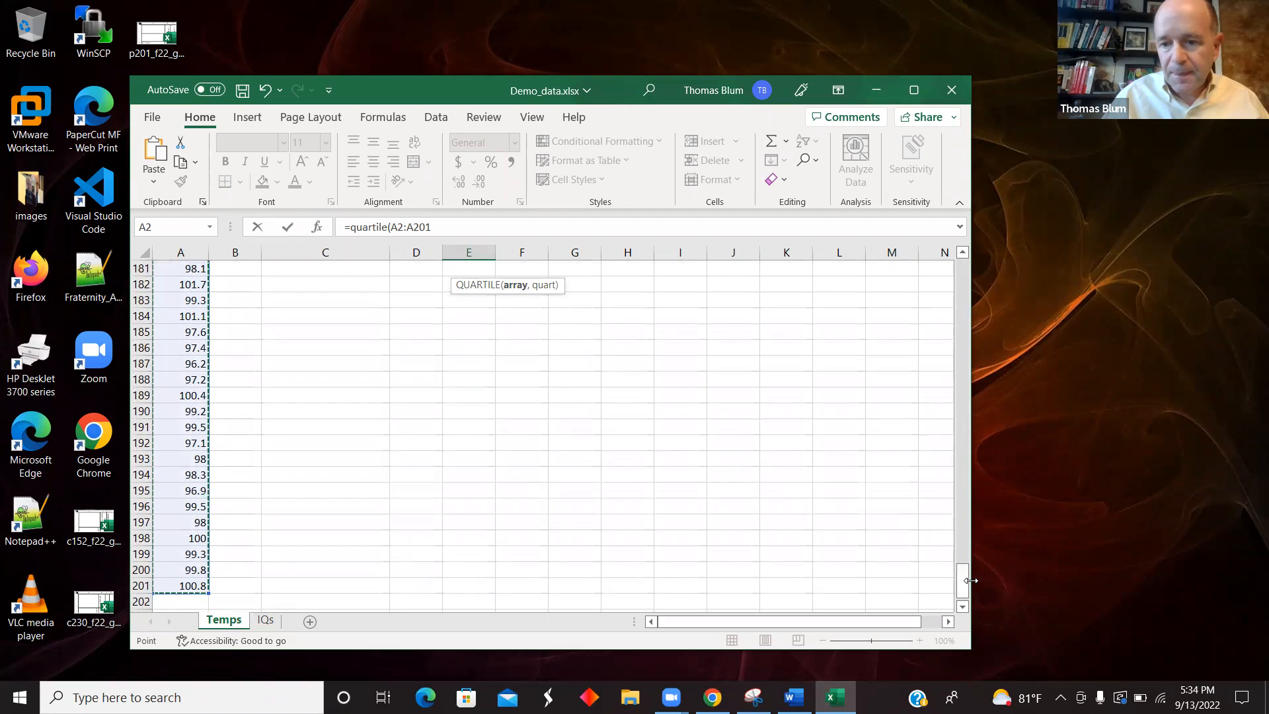
drag(971, 580, 960, 580)
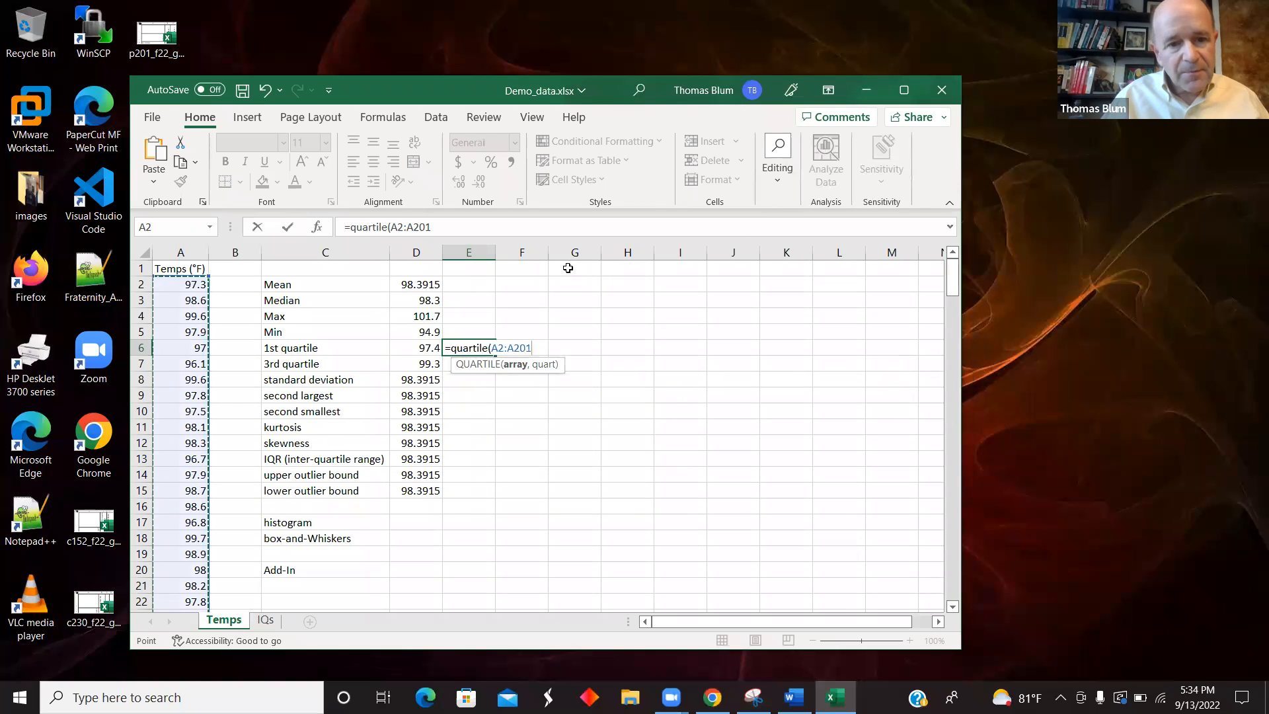
text(,)
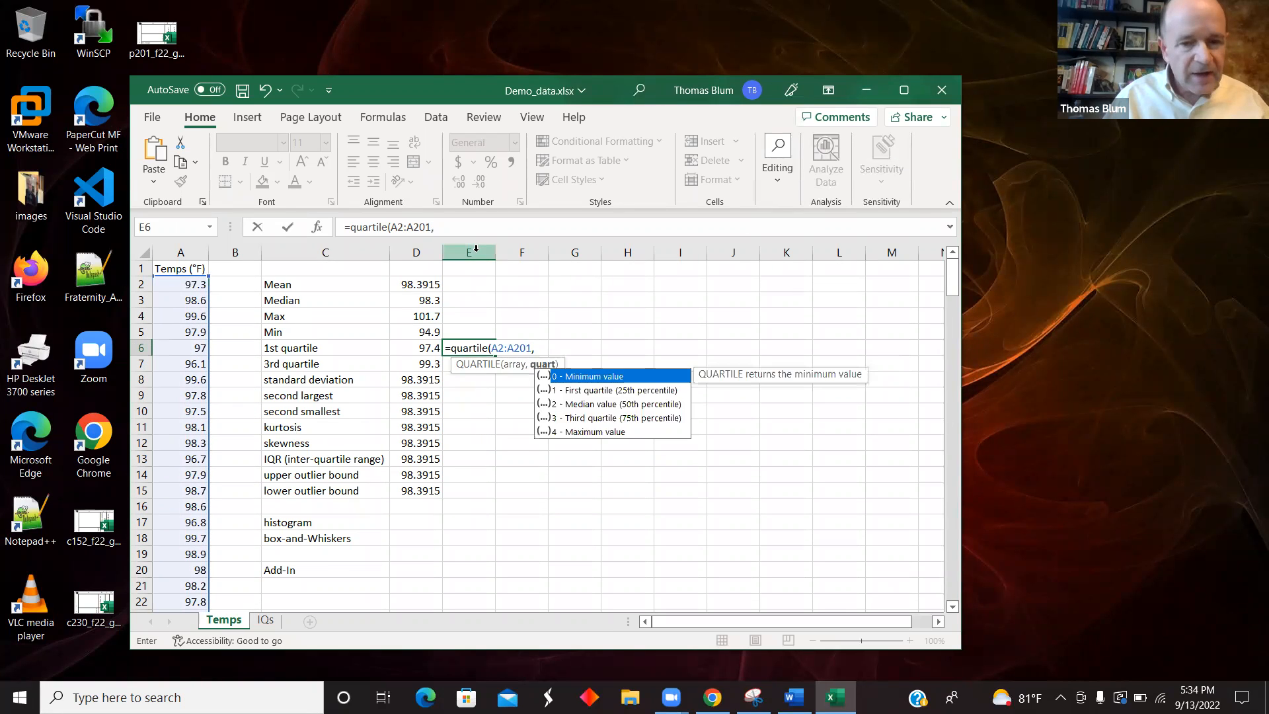
text(1))
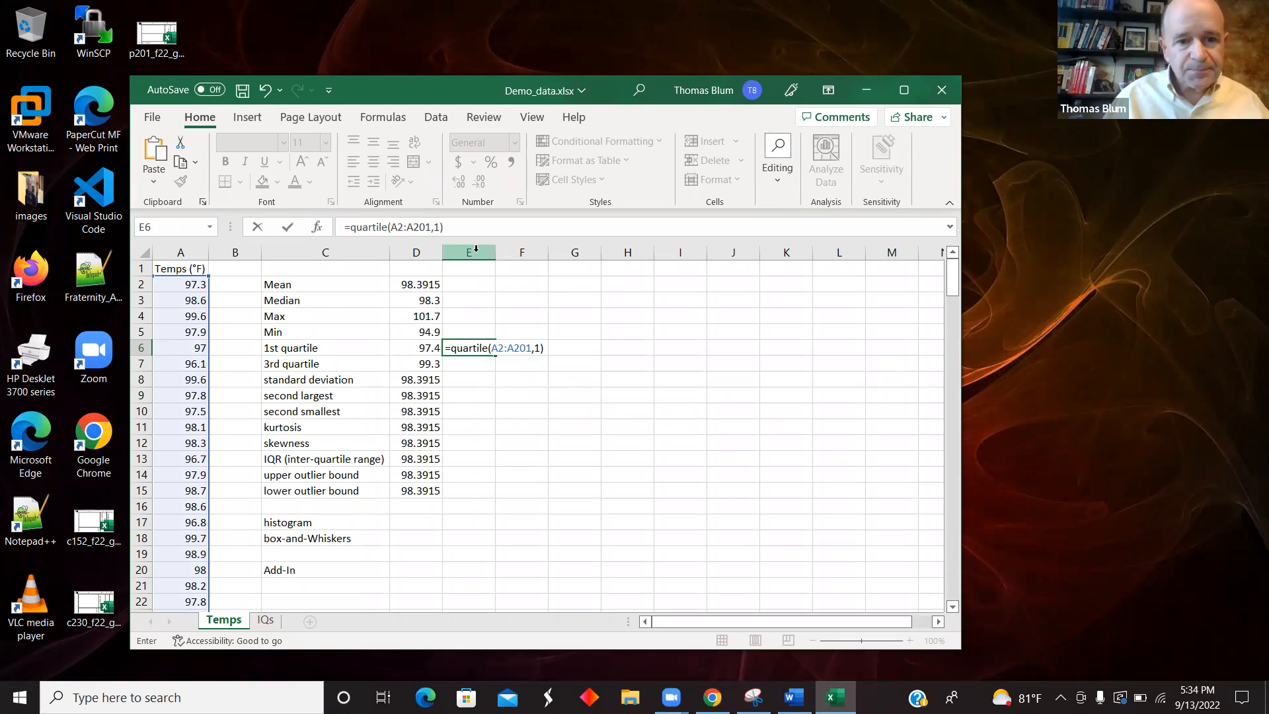
key(Return)
Widen the workbook window and compare the first quartile formulas in cells D6 and E6.
click(526, 349)
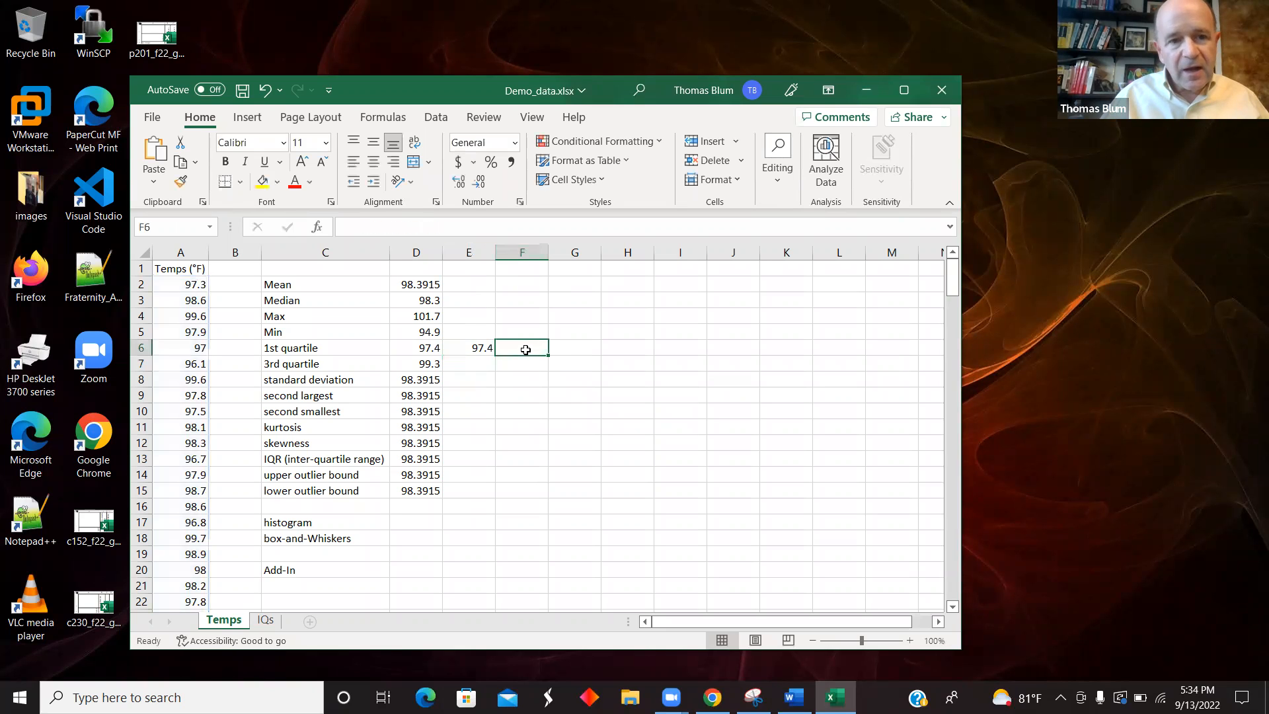
click(456, 345)
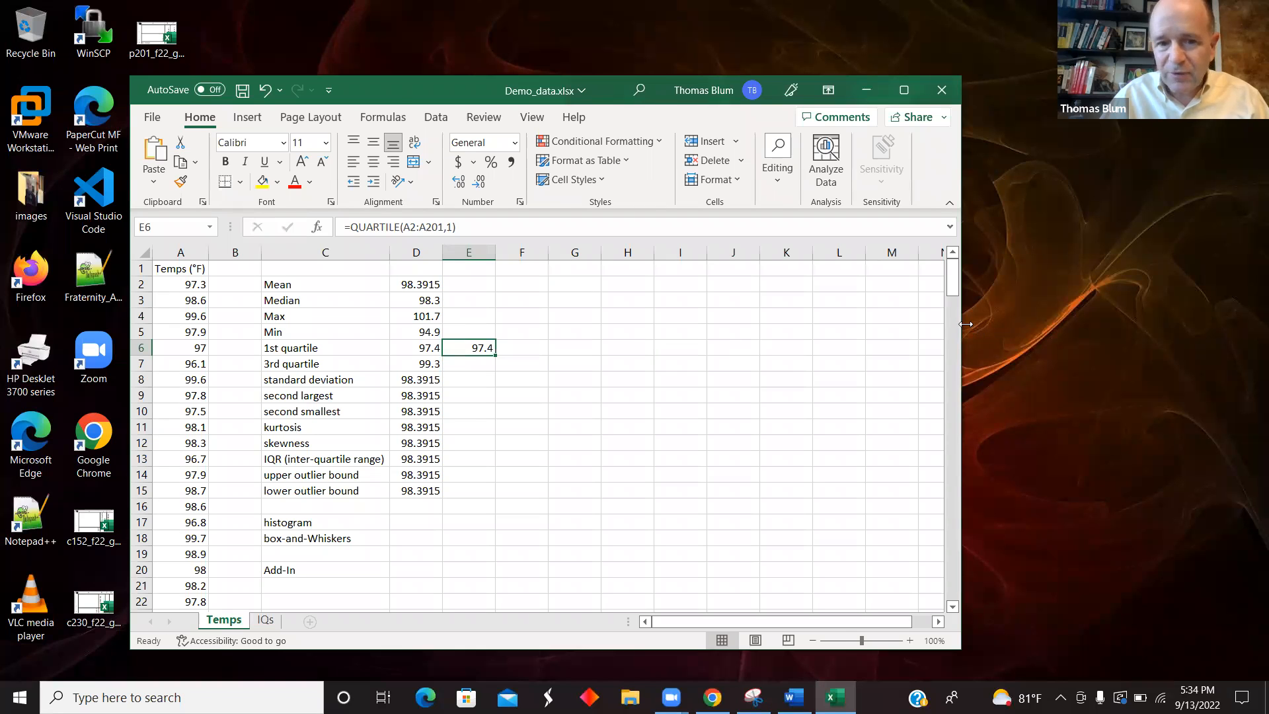
drag(965, 324, 1074, 323)
click(321, 347)
click(422, 345)
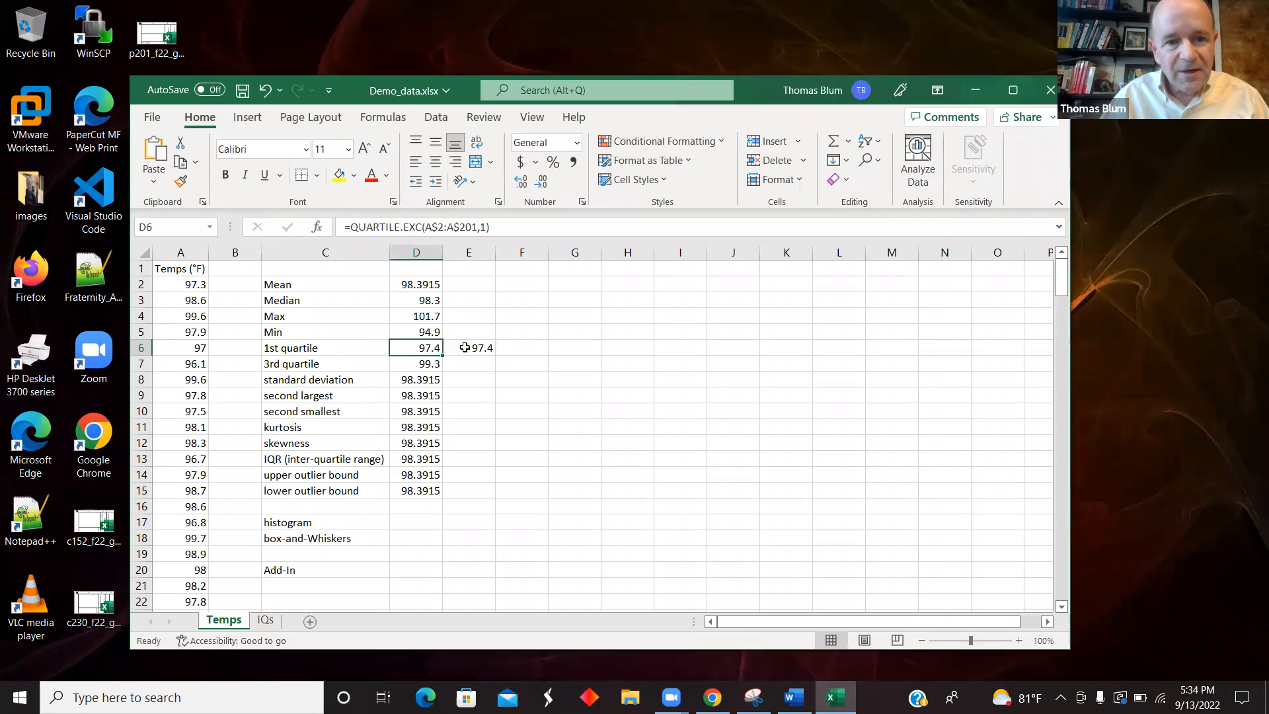
click(484, 348)
Calculate the first quartile in cell F6 with QUARTILE.INC(A2:A201,1), and compare the three results in D6:F6.
click(525, 349)
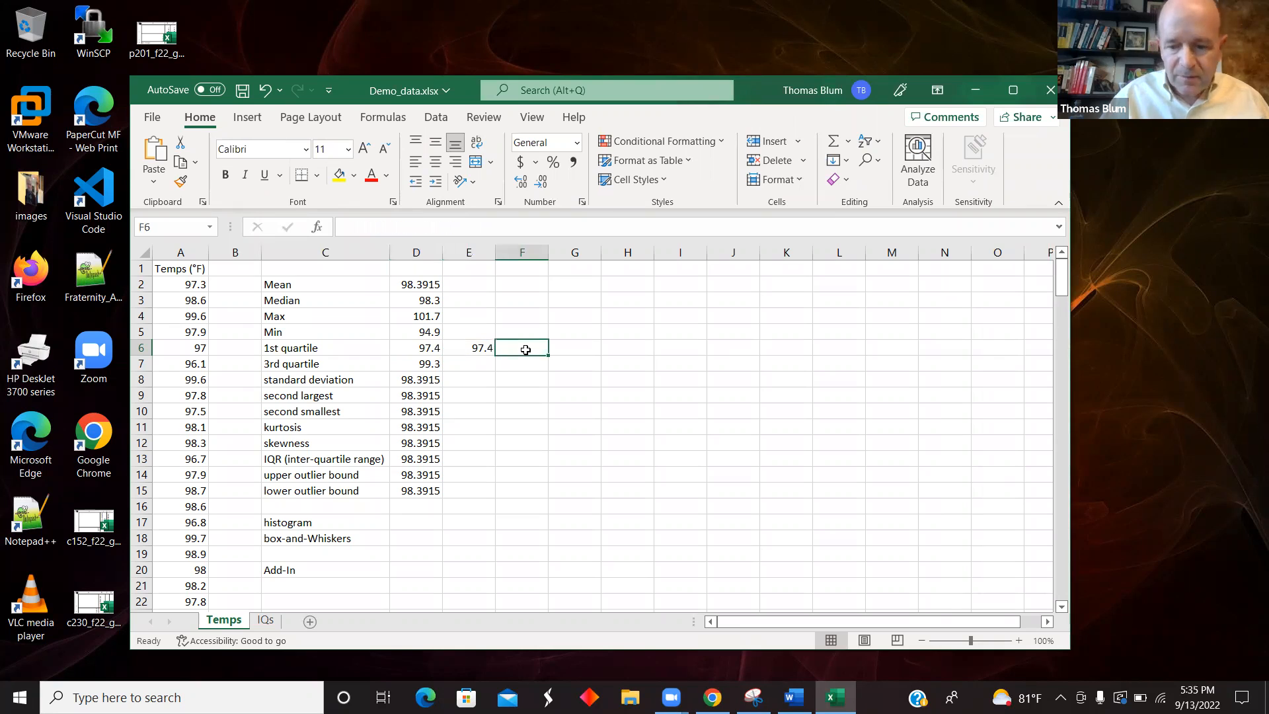
text(=)
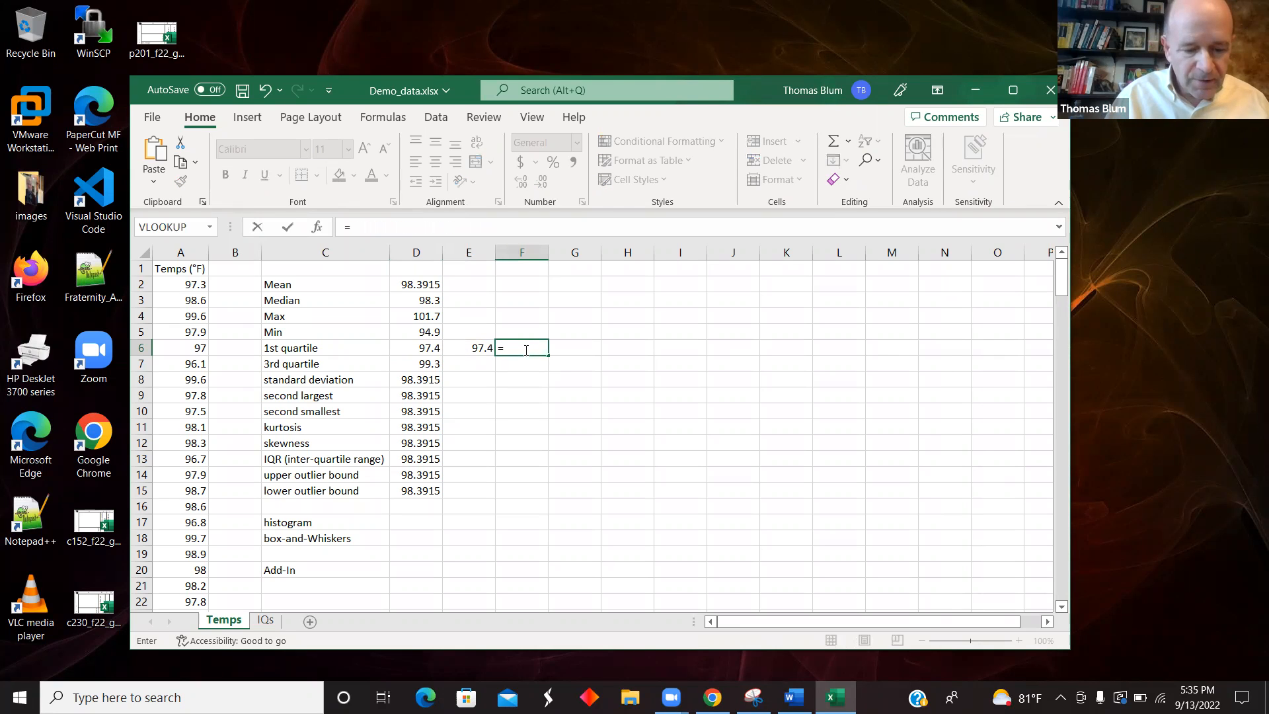
text(quartile)
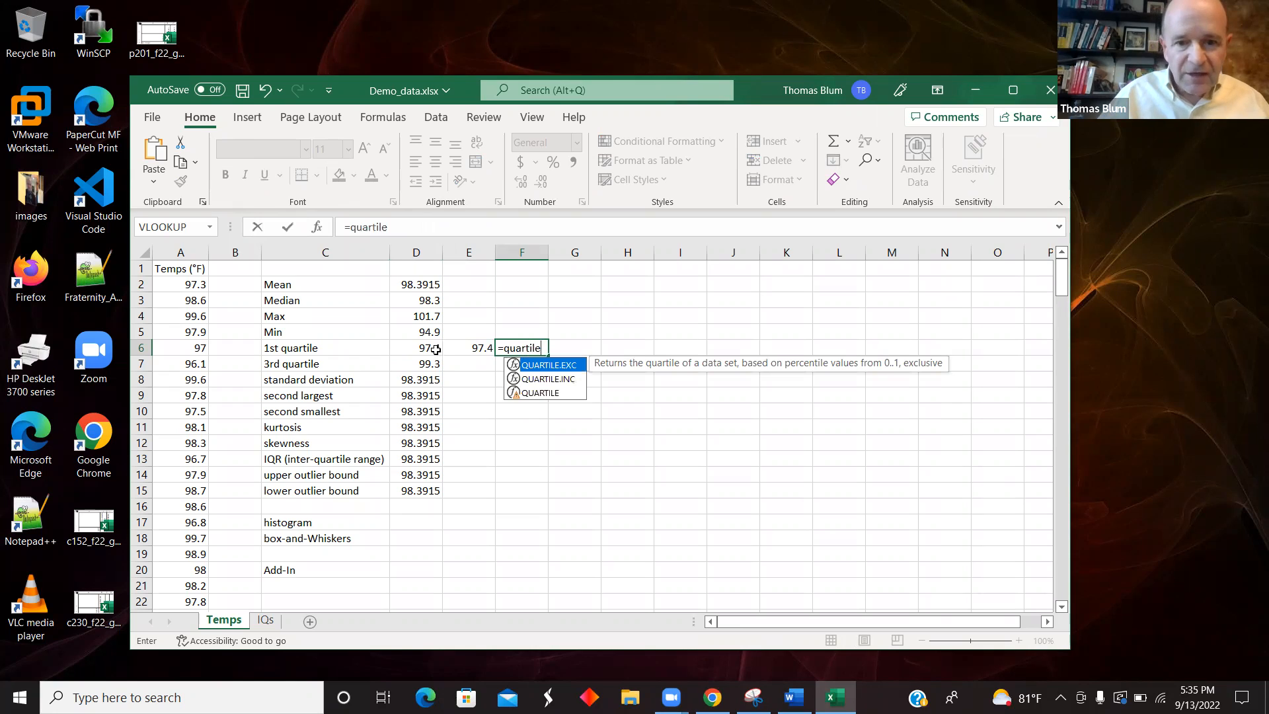
click(563, 380)
double_click(563, 379)
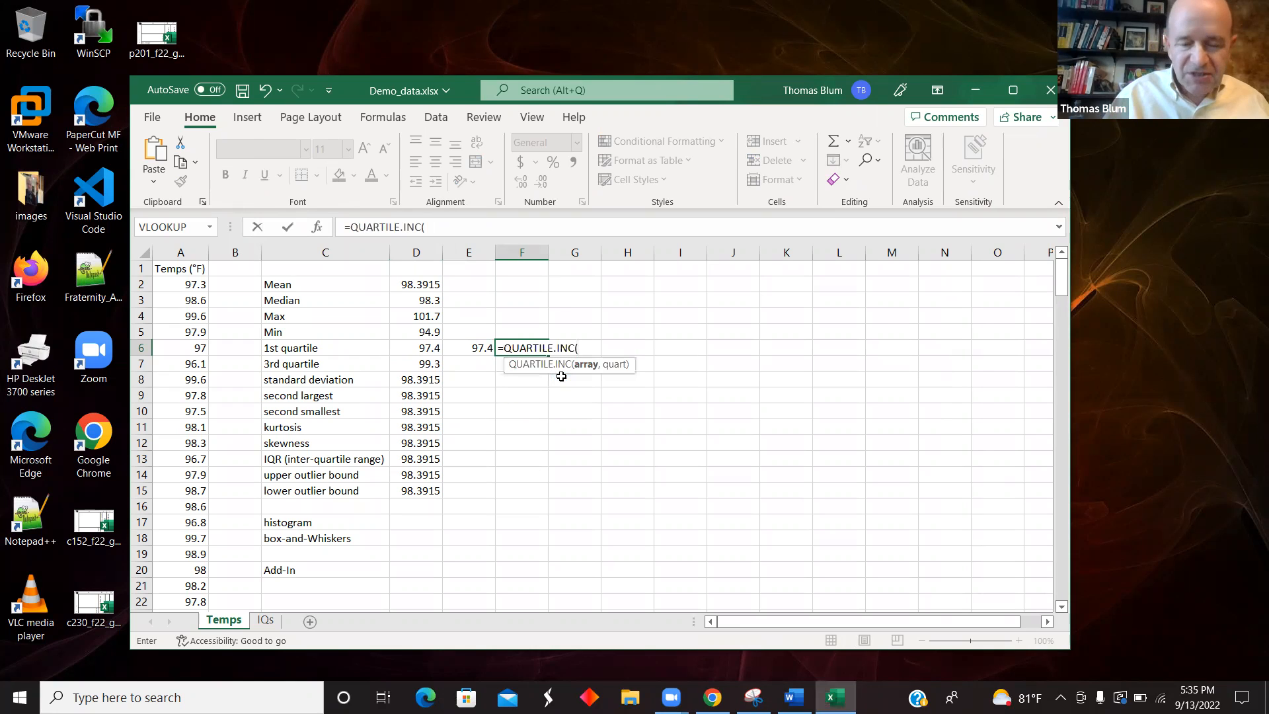
drag(191, 283, 170, 589)
drag(1061, 581, 1054, 278)
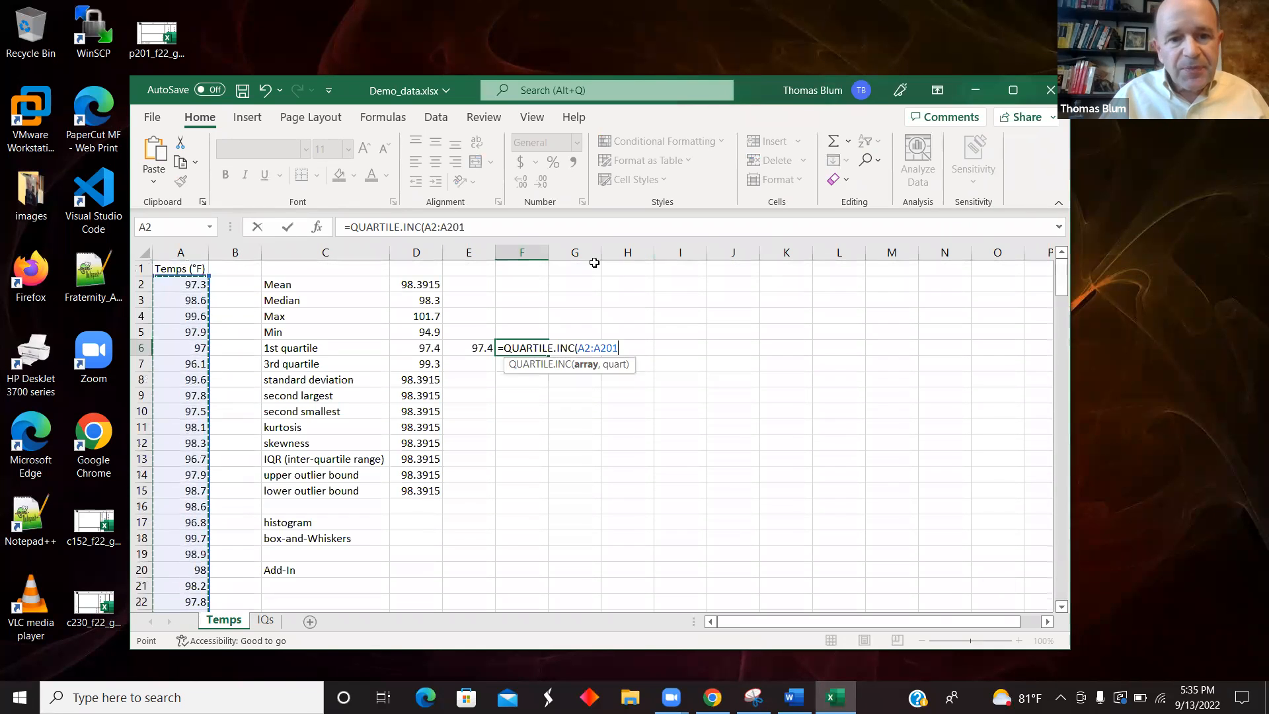
click(483, 230)
text(,)
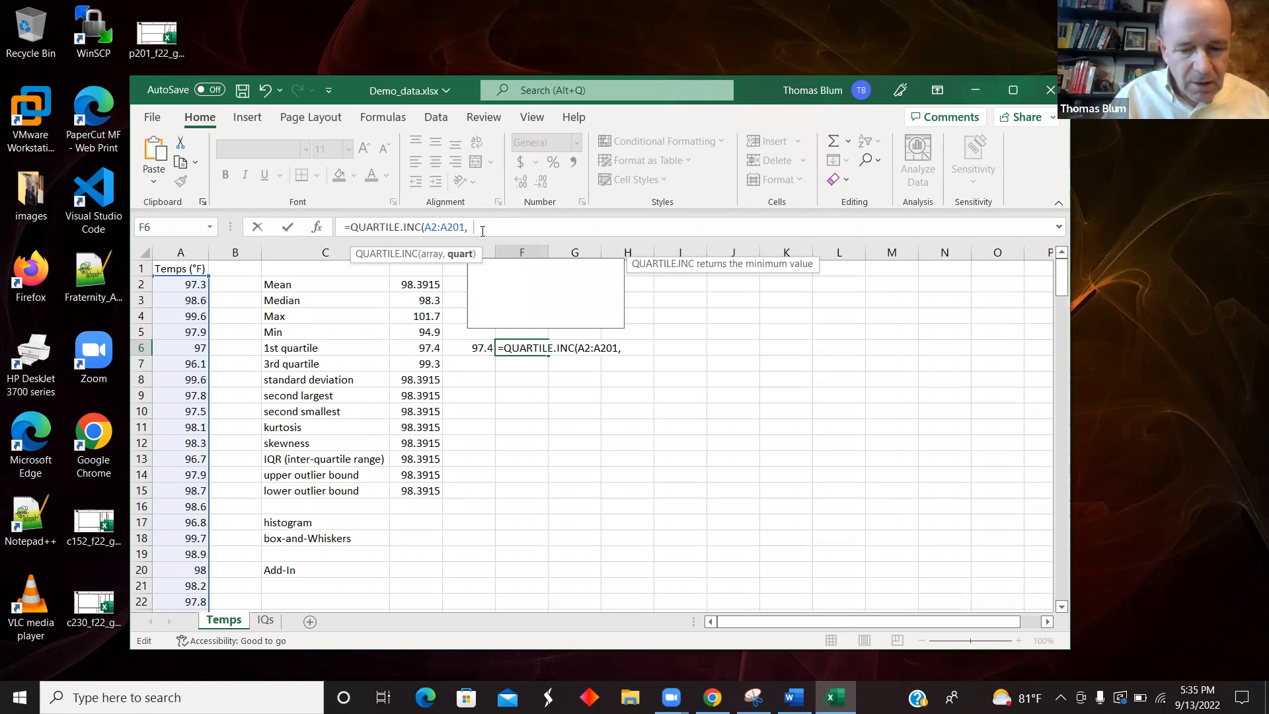
text(1))
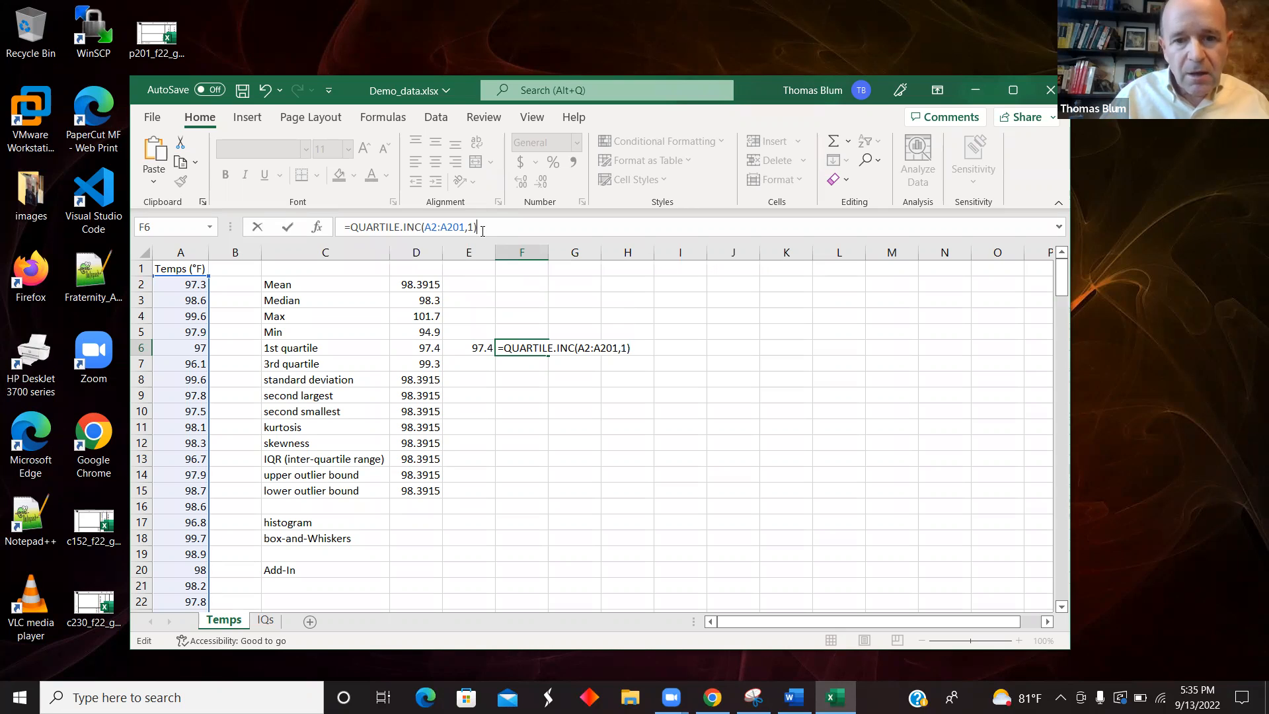
key(Return)
drag(431, 348, 527, 351)
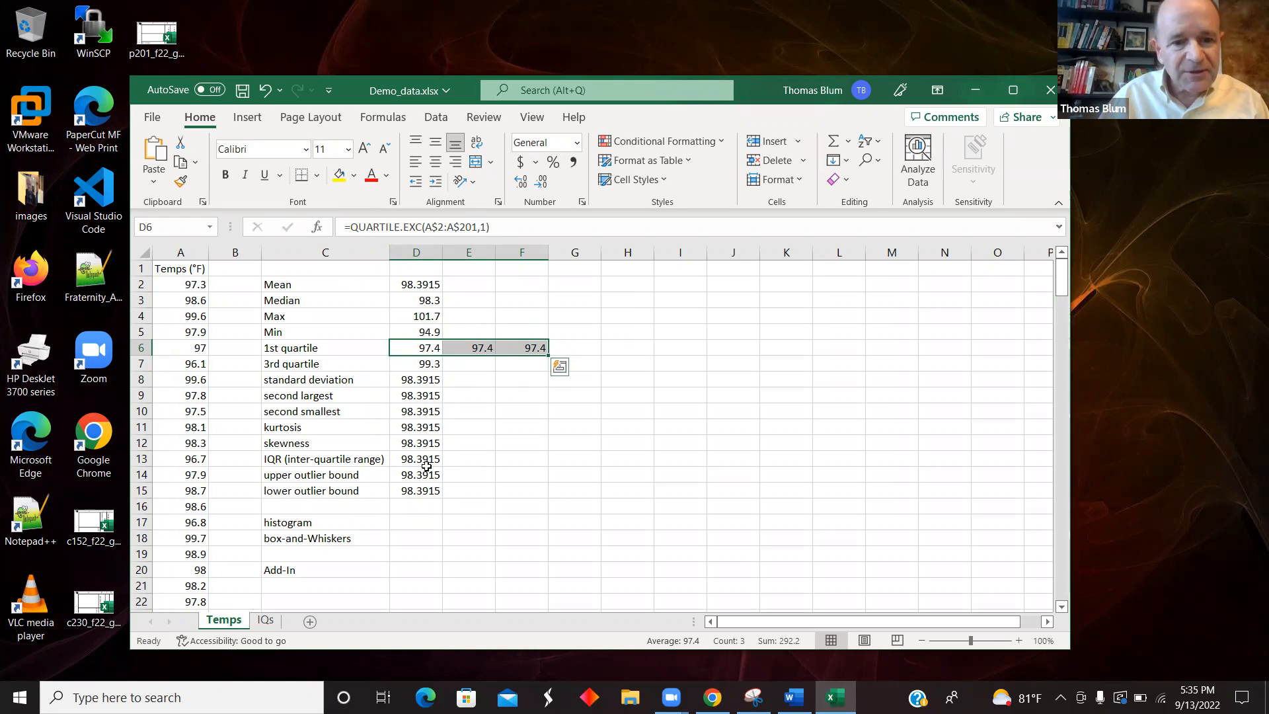
Calculate the sample standard deviation in cell D8 by replacing AVERAGE with STDEV.S over A$2:A$201.
click(420, 382)
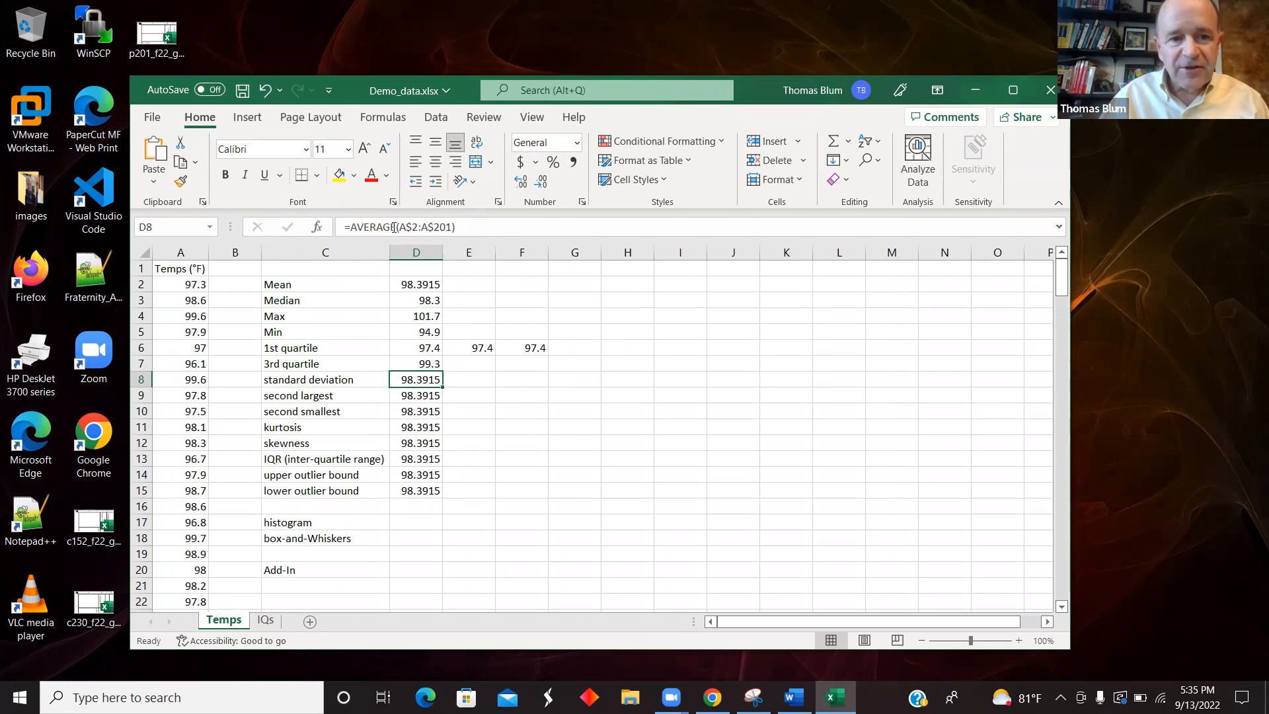
double_click(353, 227)
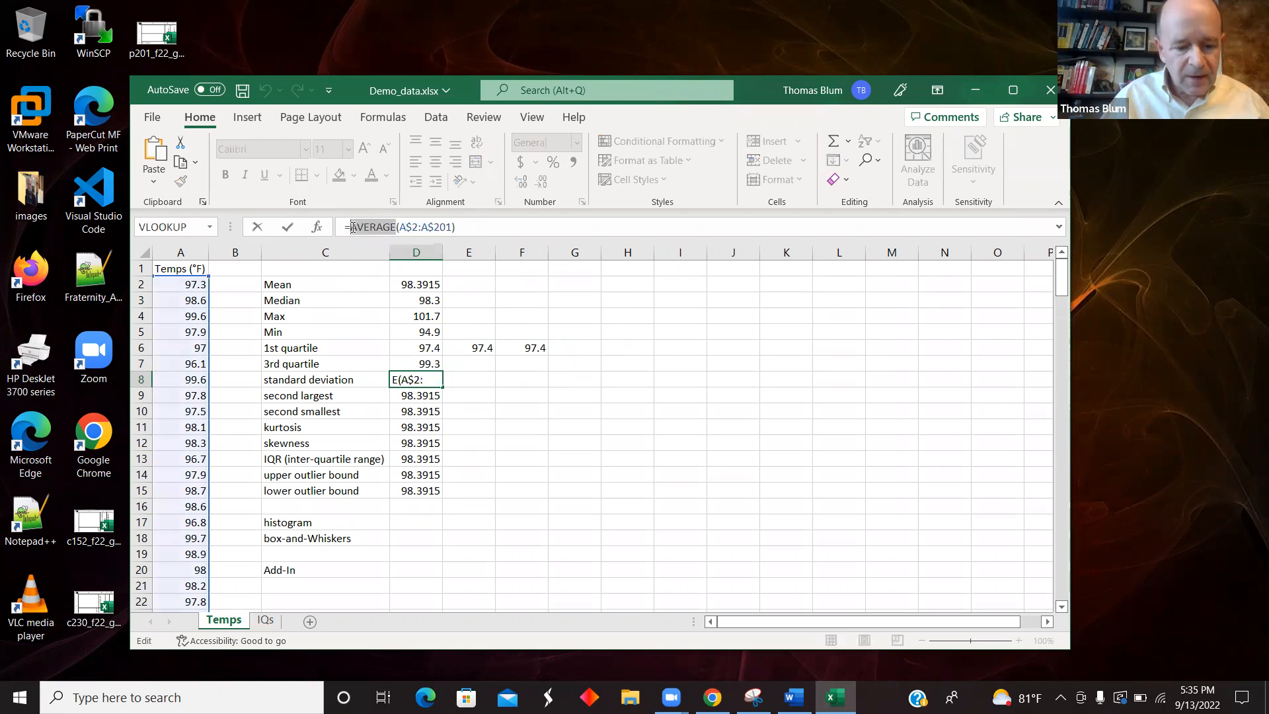
text(ST)
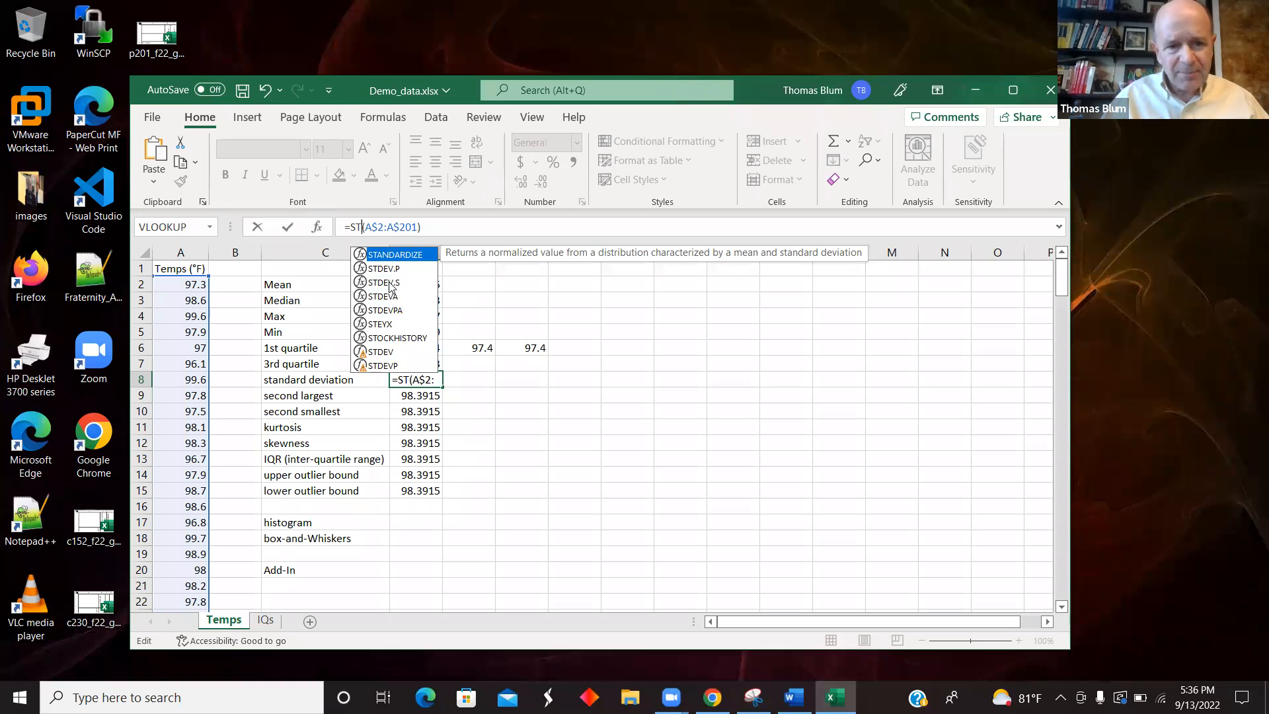
click(390, 284)
double_click(390, 284)
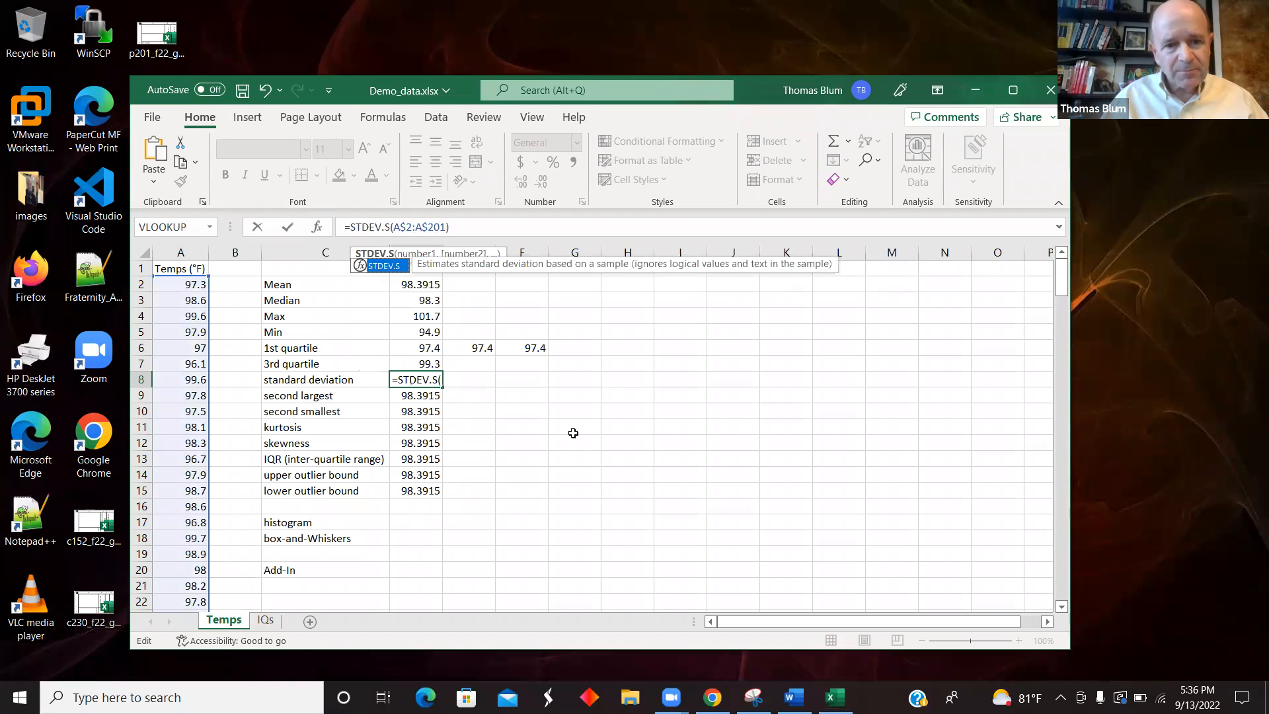
key(Return)
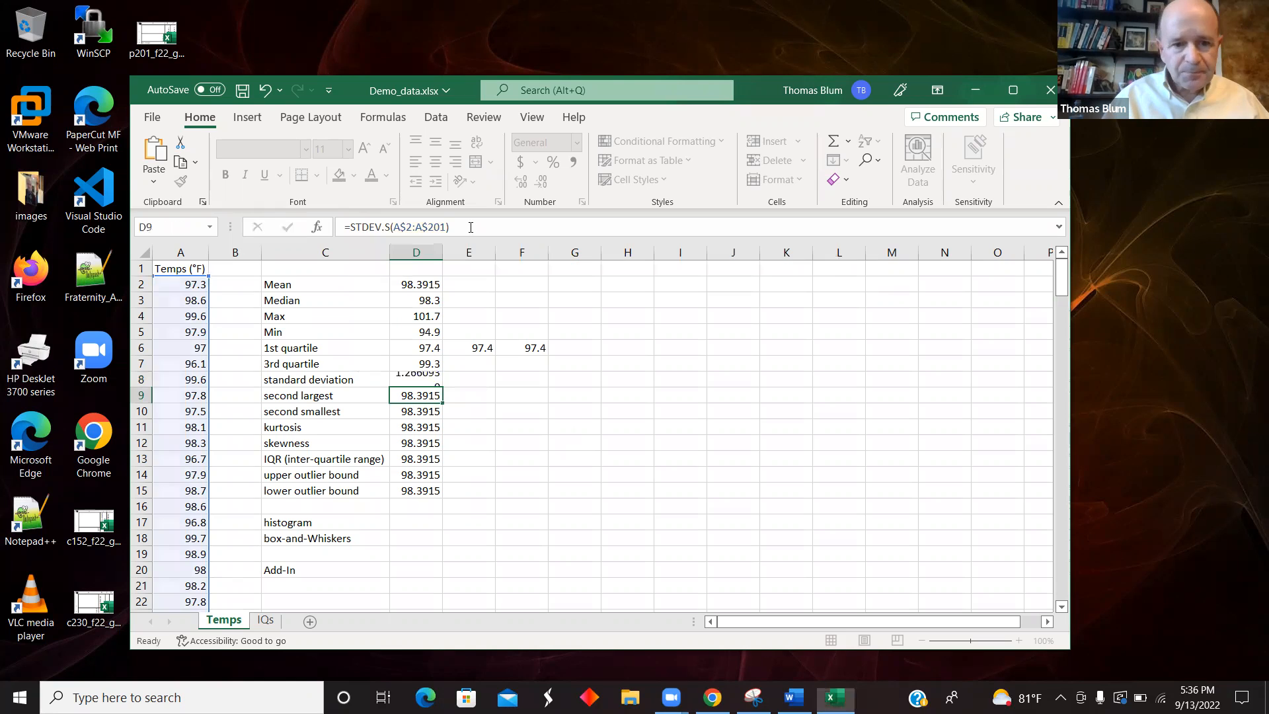
Review the standard deviation in row 8 against the mean and median labels and formulas in rows 2 and 3.
click(326, 381)
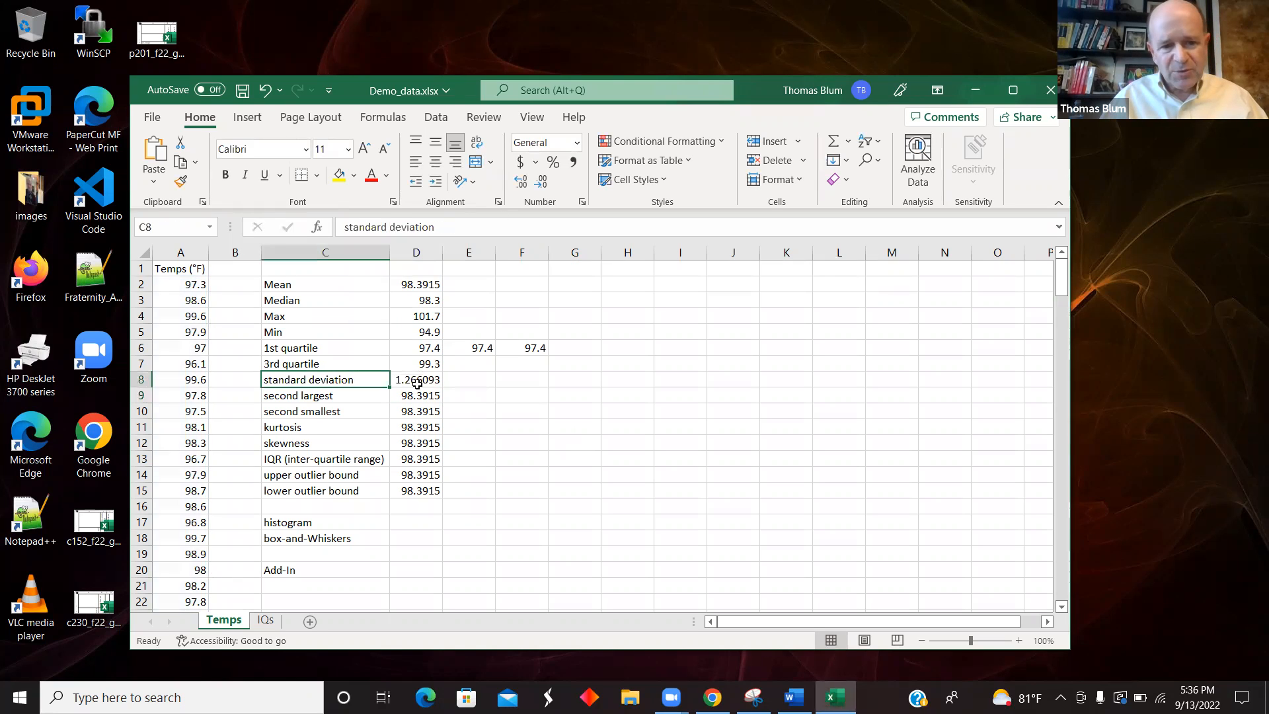
click(419, 380)
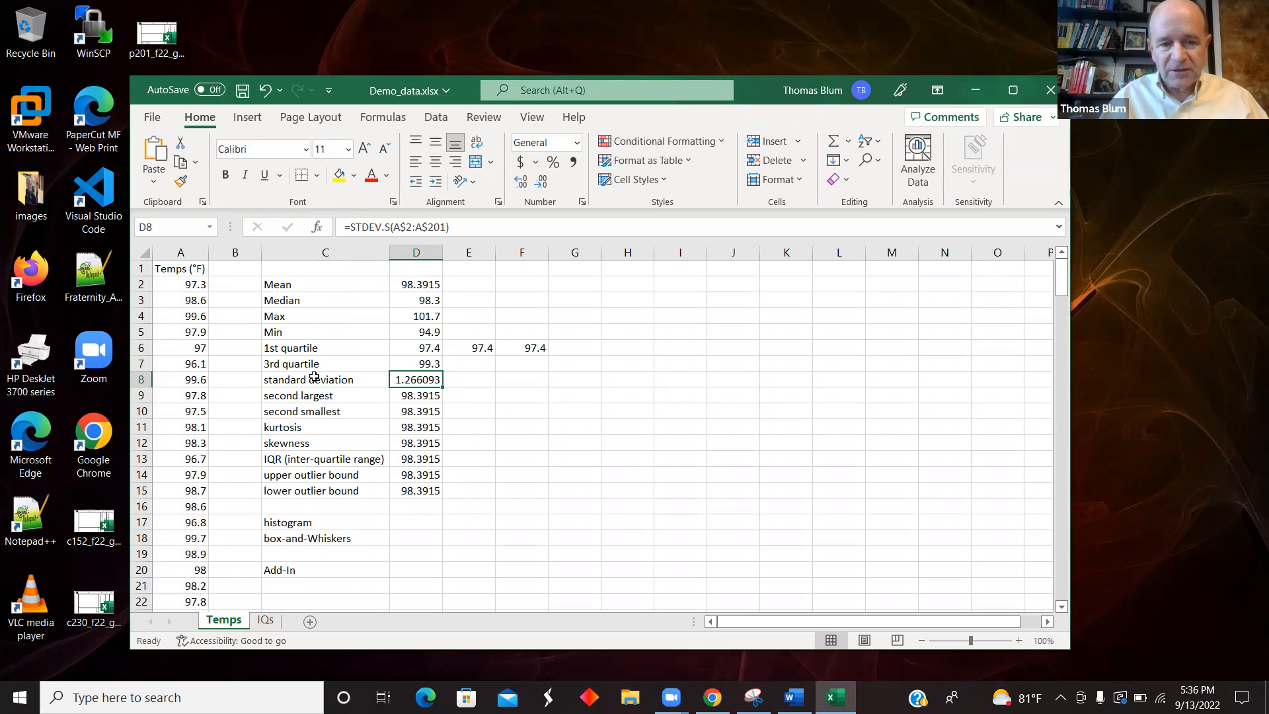
click(356, 380)
click(335, 284)
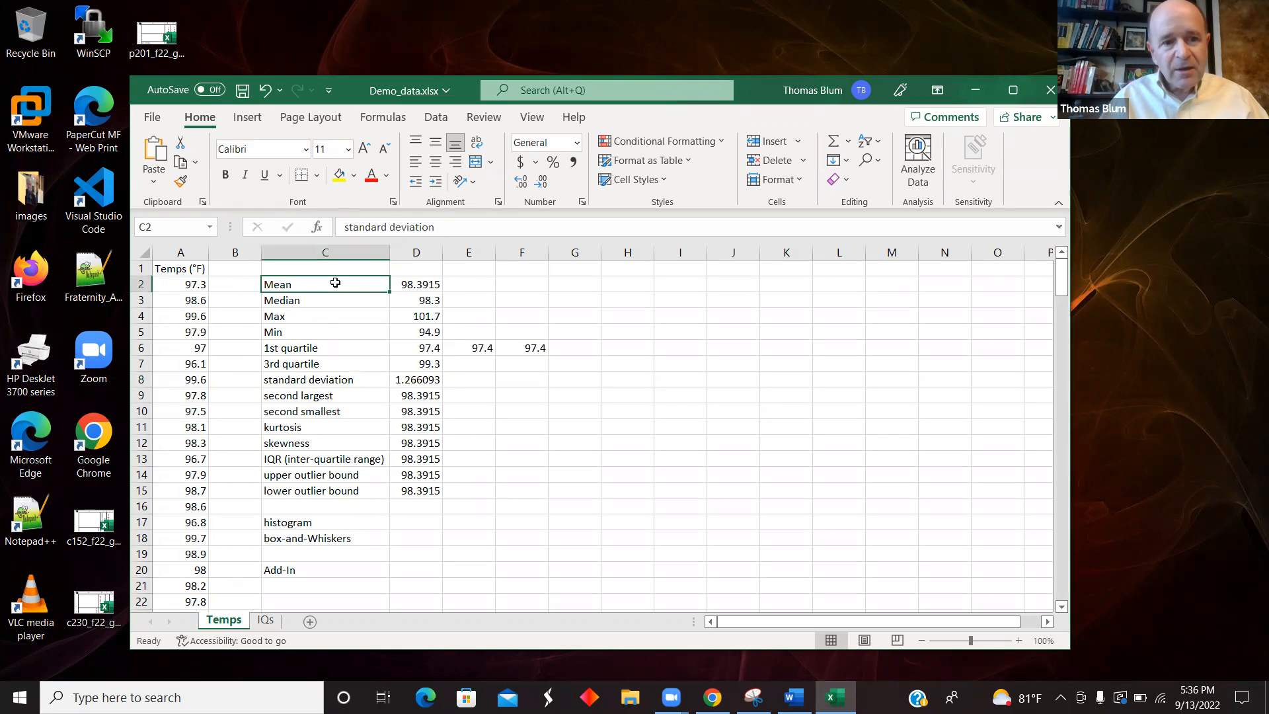
click(336, 299)
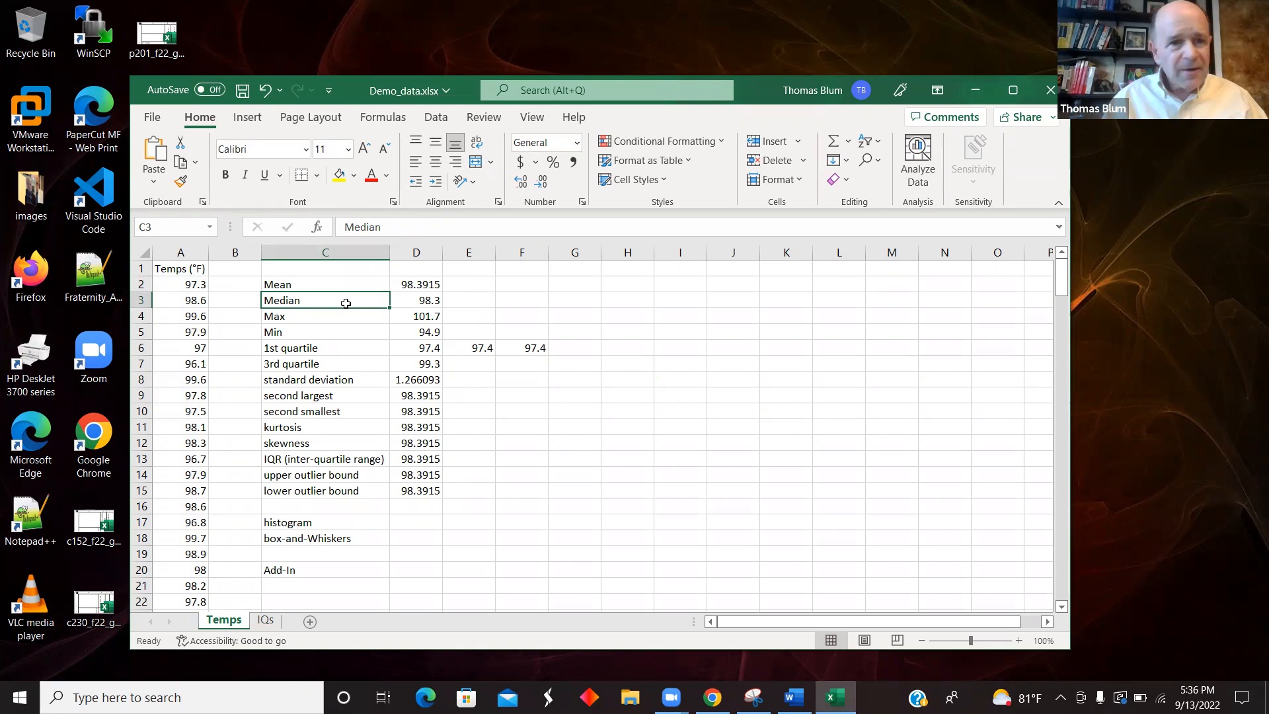
click(363, 279)
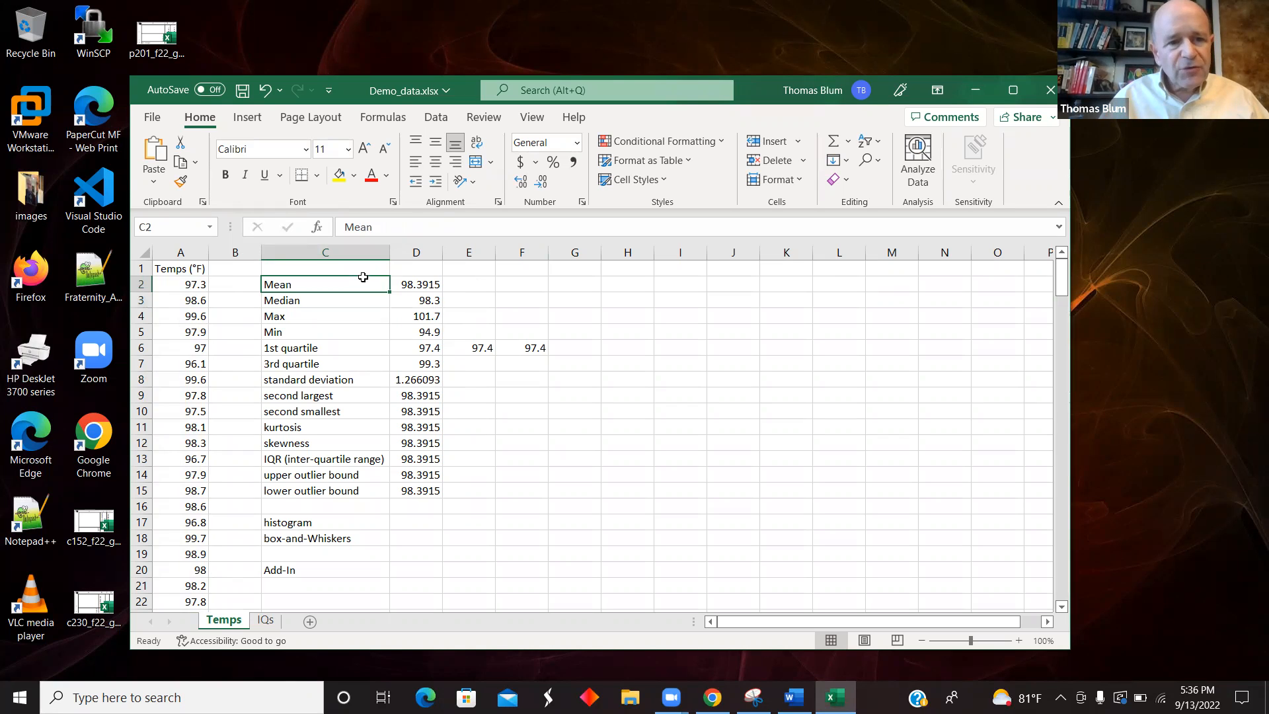
click(421, 282)
click(432, 300)
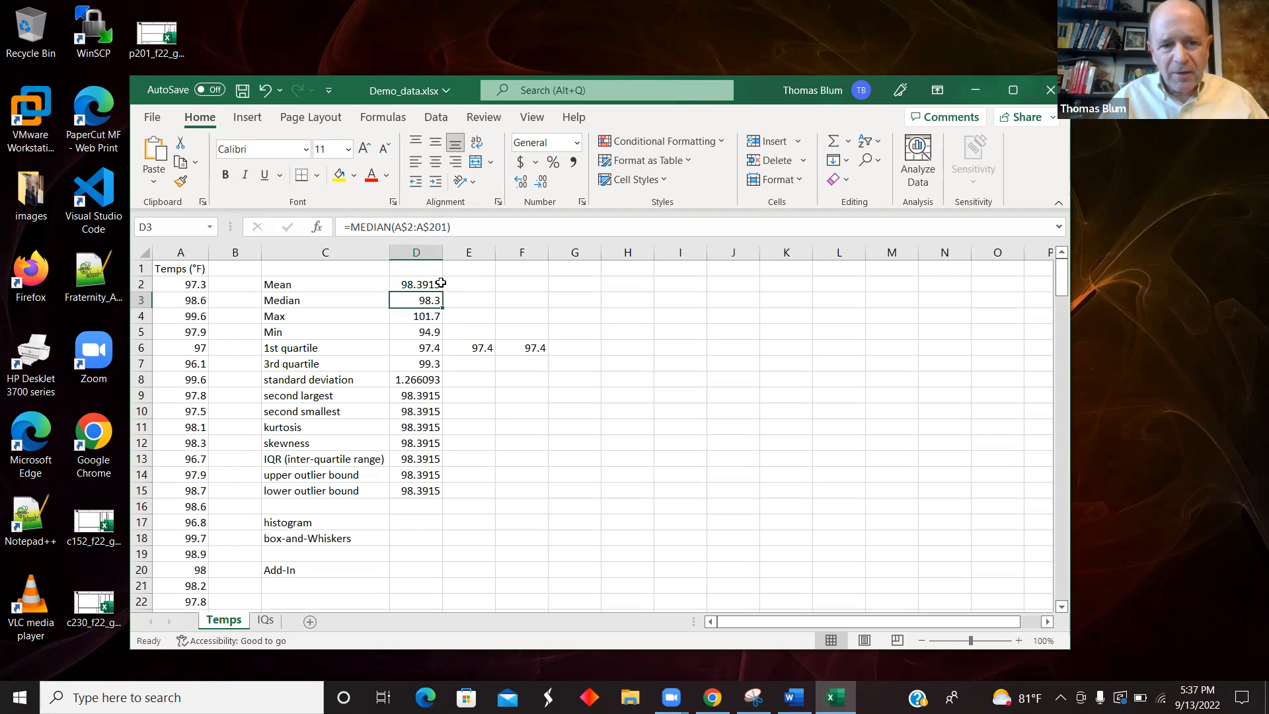
click(426, 379)
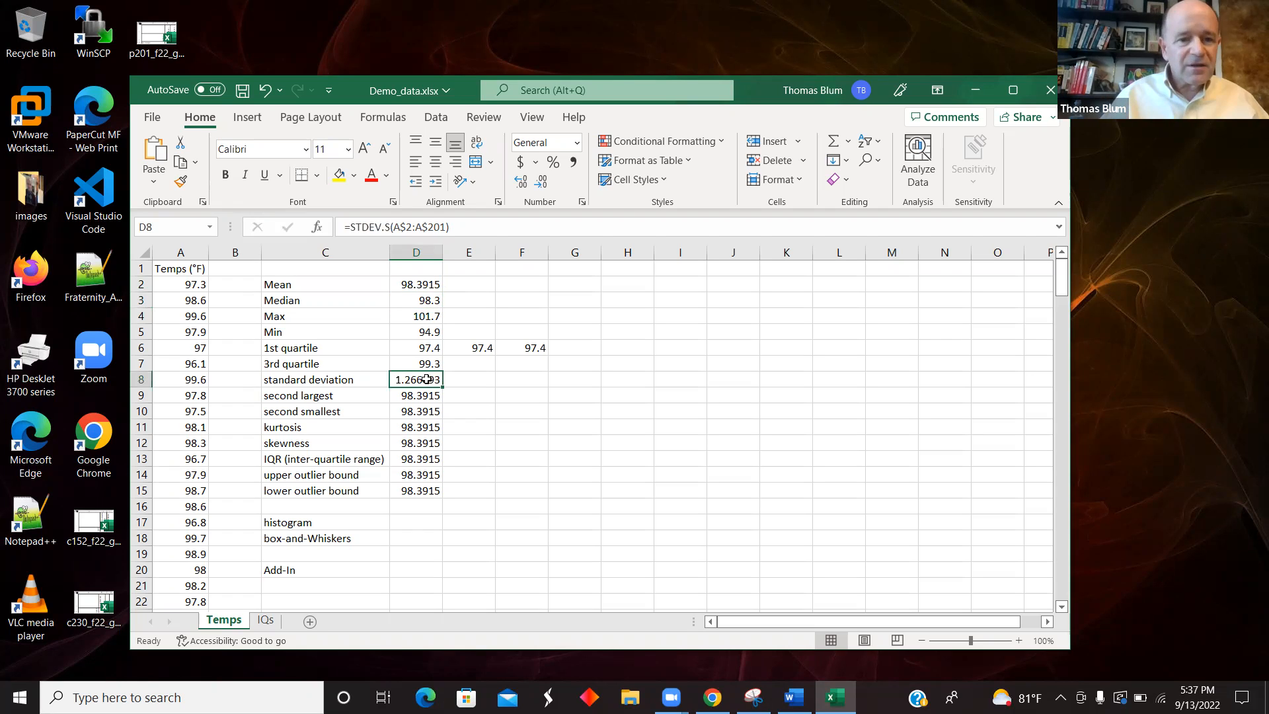
Calculate the second largest temperature in cell D9 with the LARGE function, using A$2:A$201 and k 2.
click(428, 395)
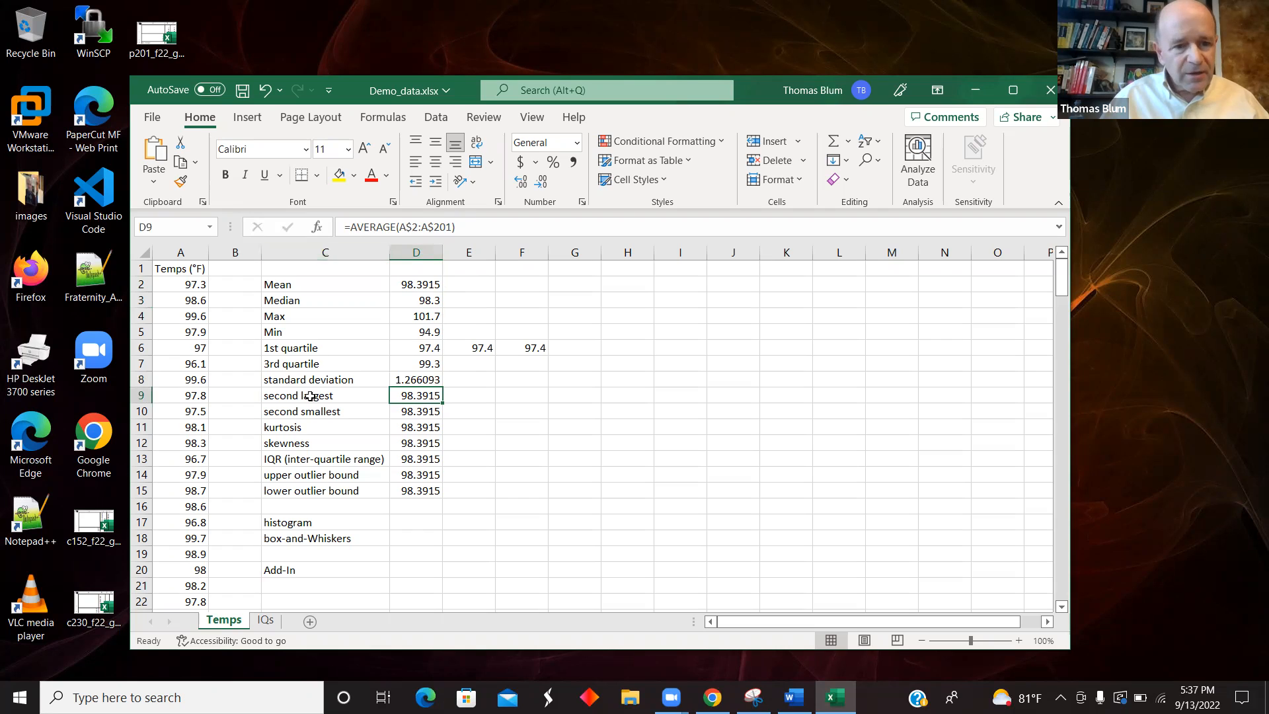
drag(397, 227, 351, 227)
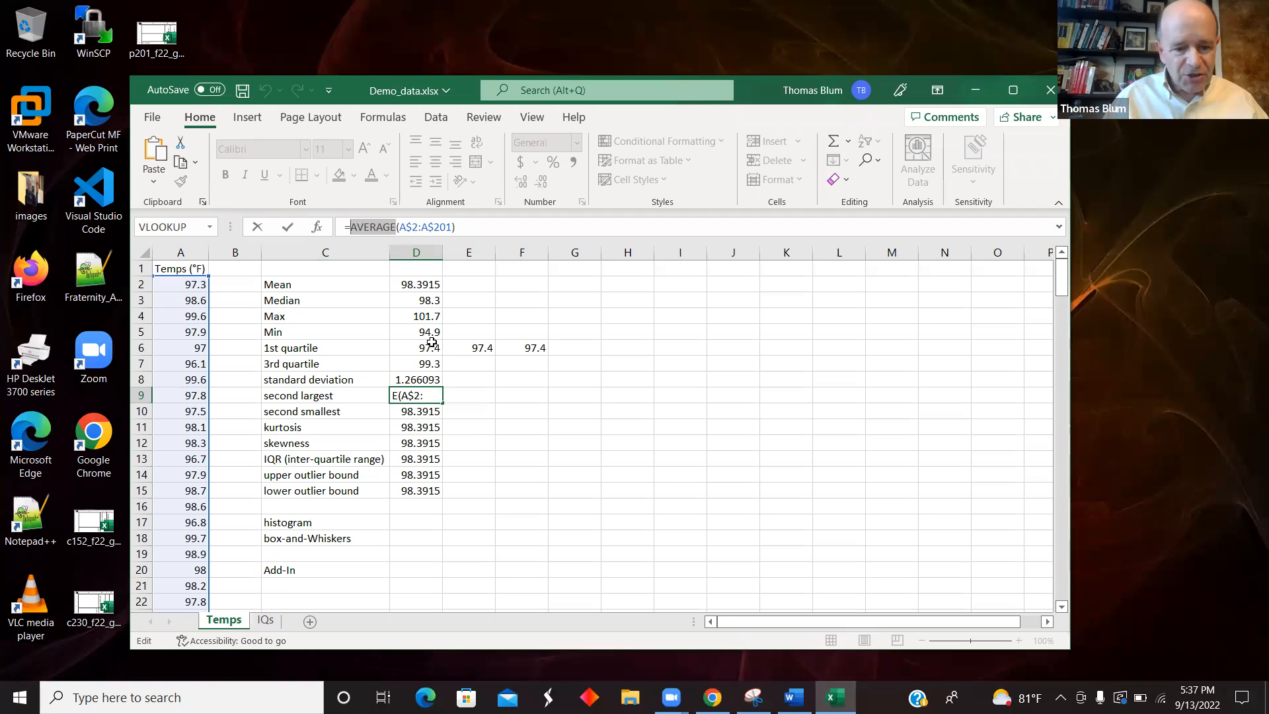
text(L)
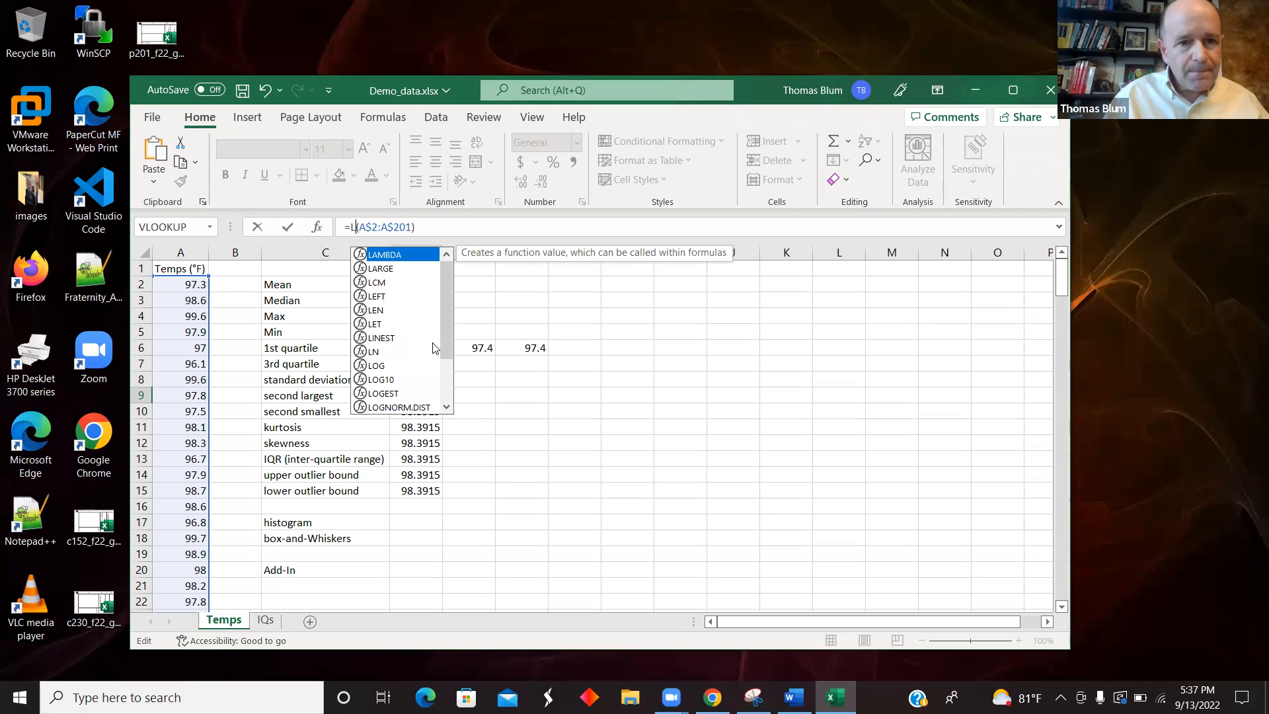
click(405, 268)
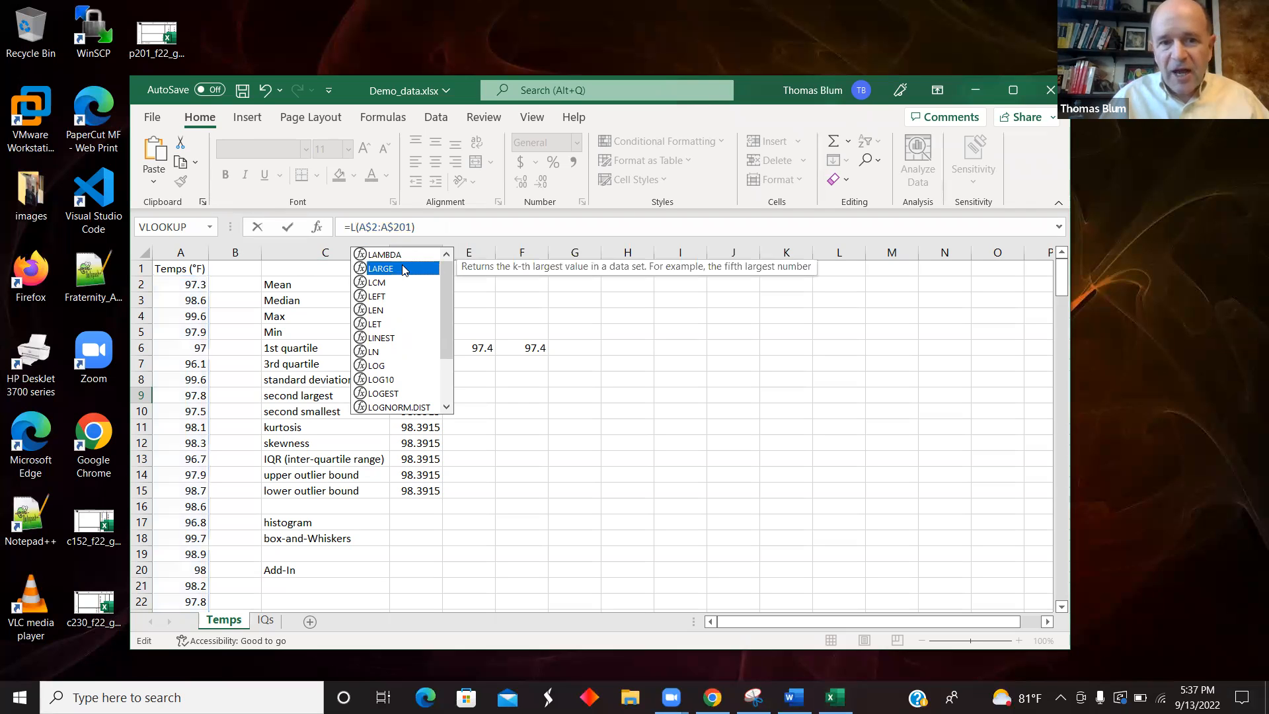
double_click(404, 268)
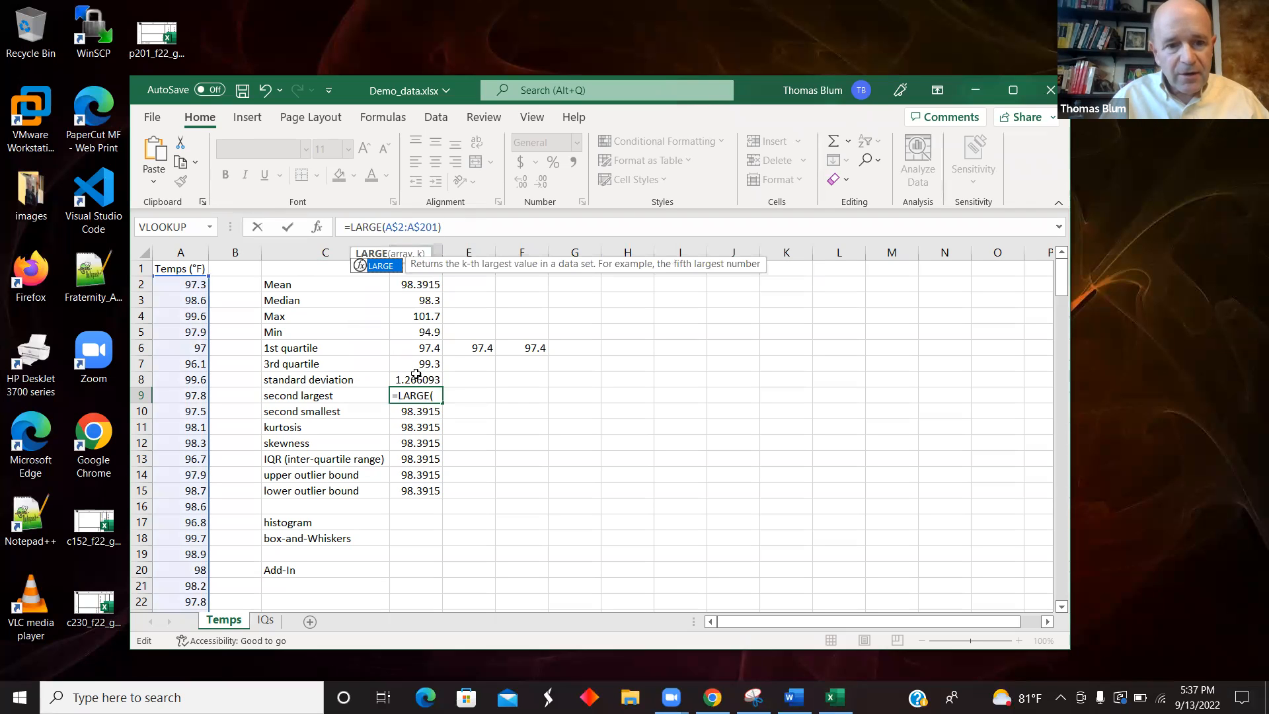
click(456, 232)
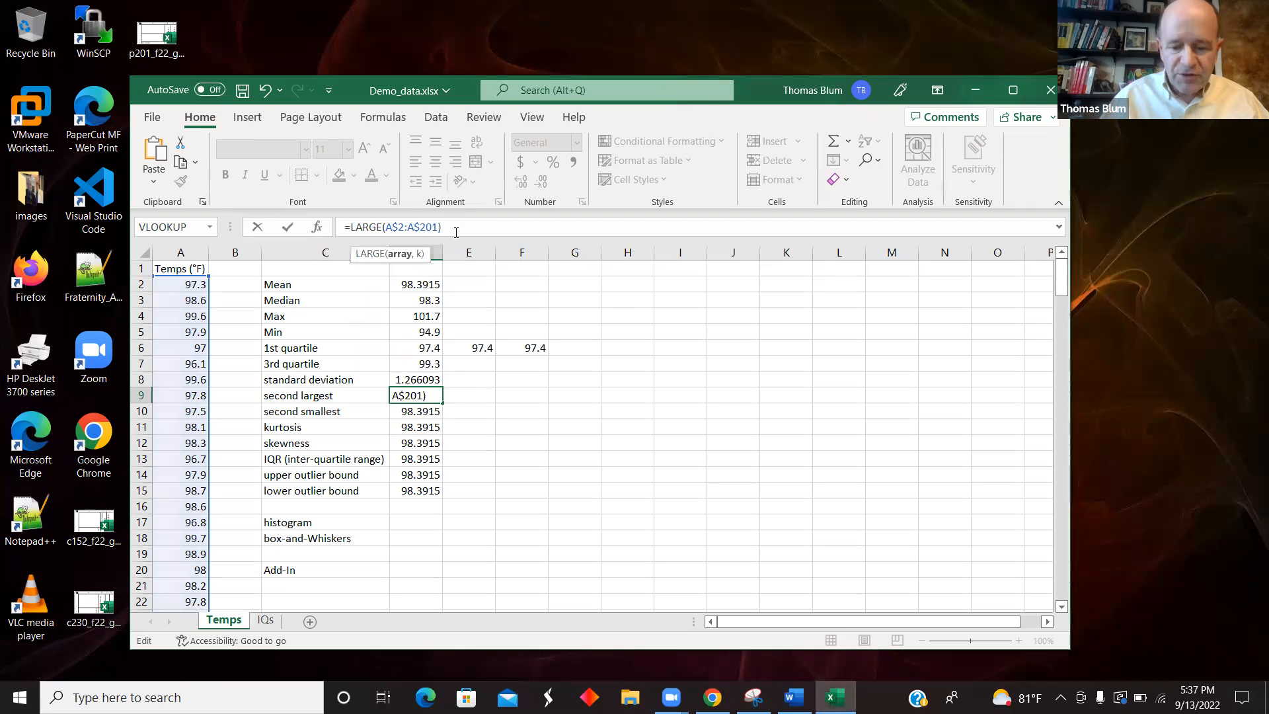
text(,2)
key(Return)
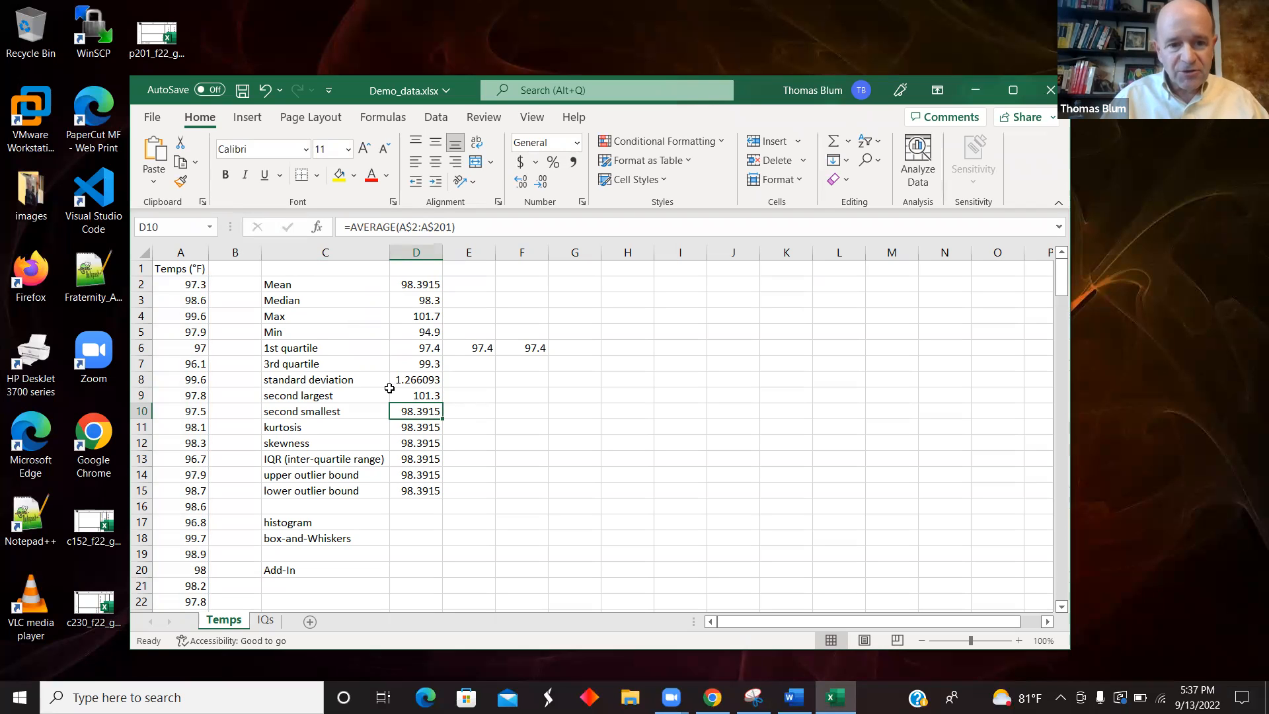
Calculate the second smallest temperature in cell D10 with the SMALL function, using A$2:A$201 and k 2.
drag(397, 229, 349, 230)
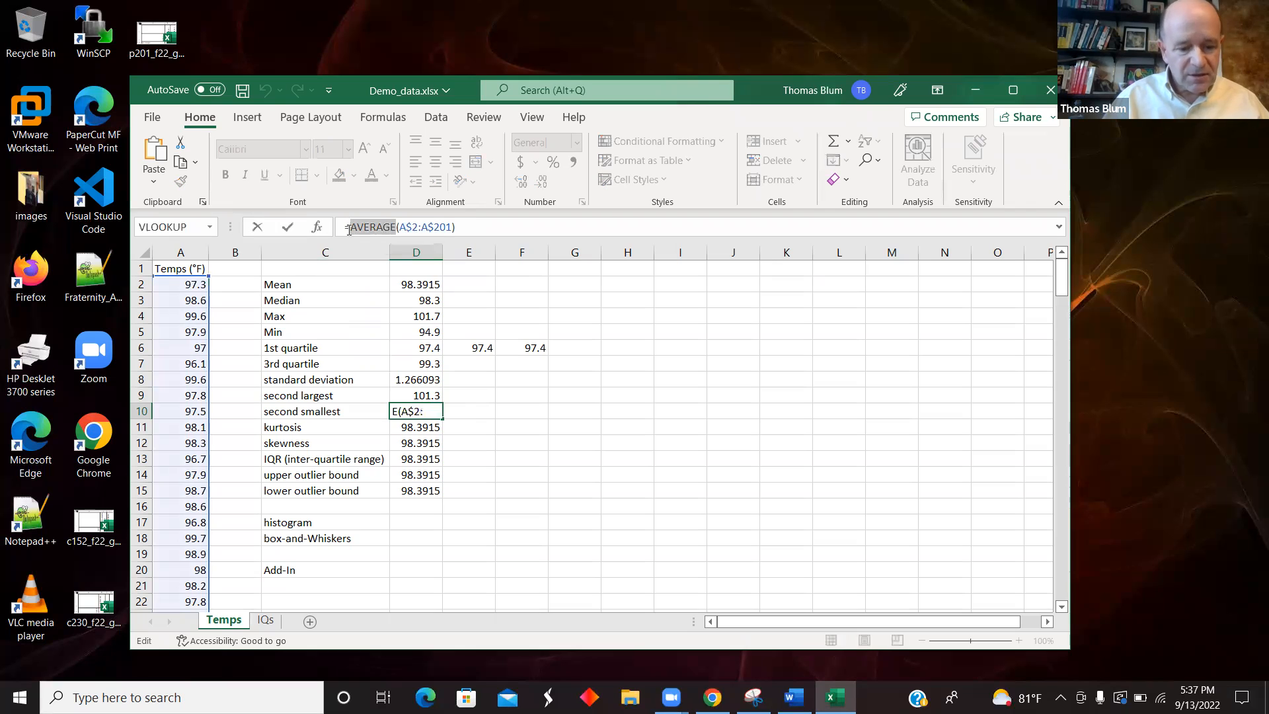
text(sm)
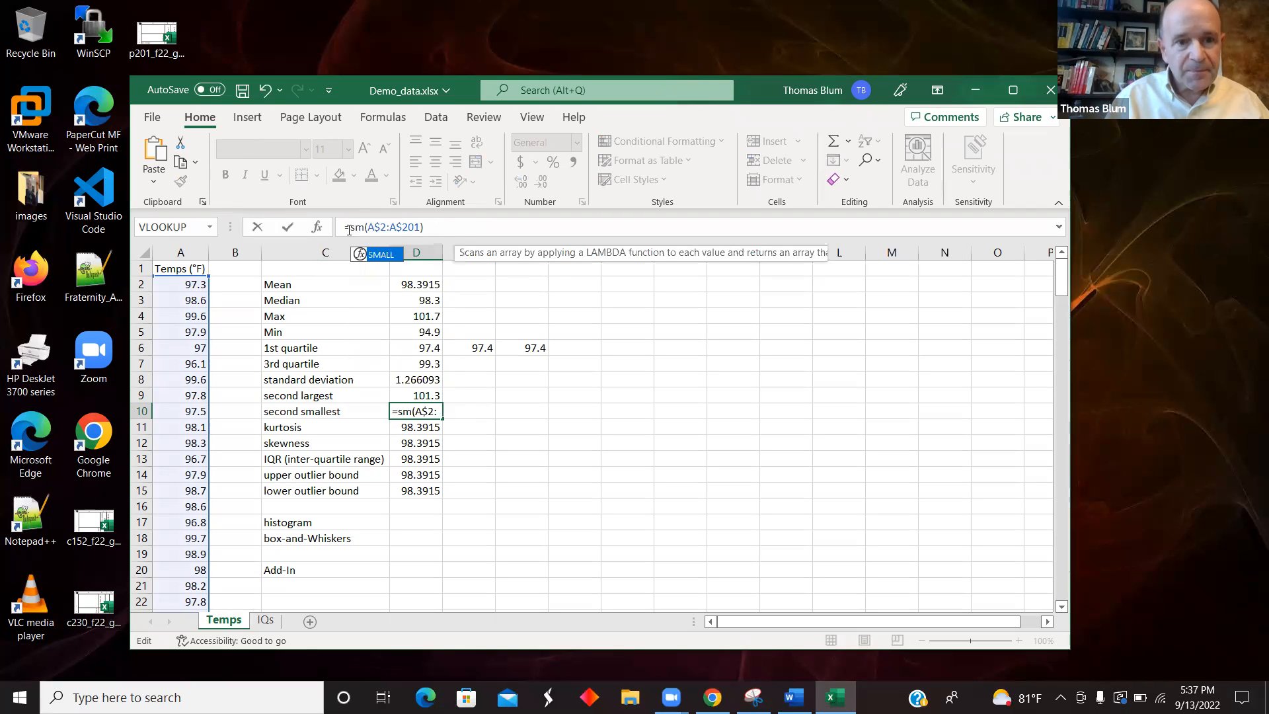
double_click(380, 256)
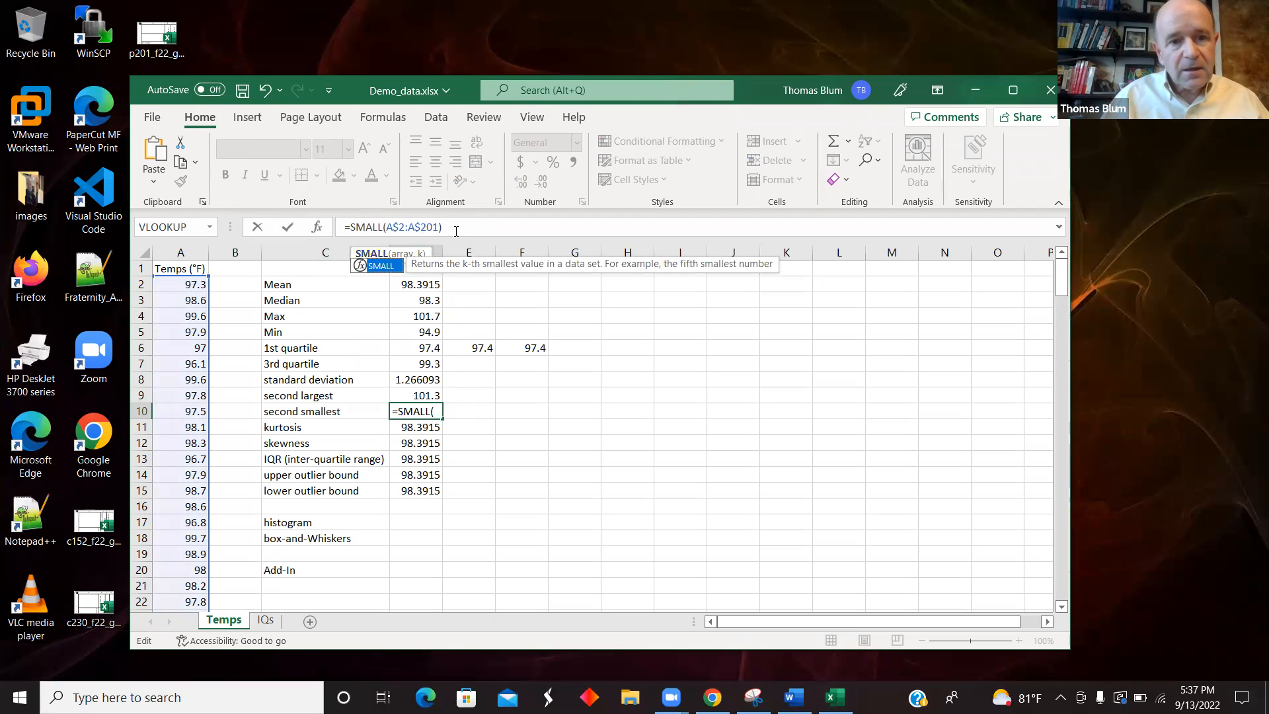
click(435, 227)
text(1)
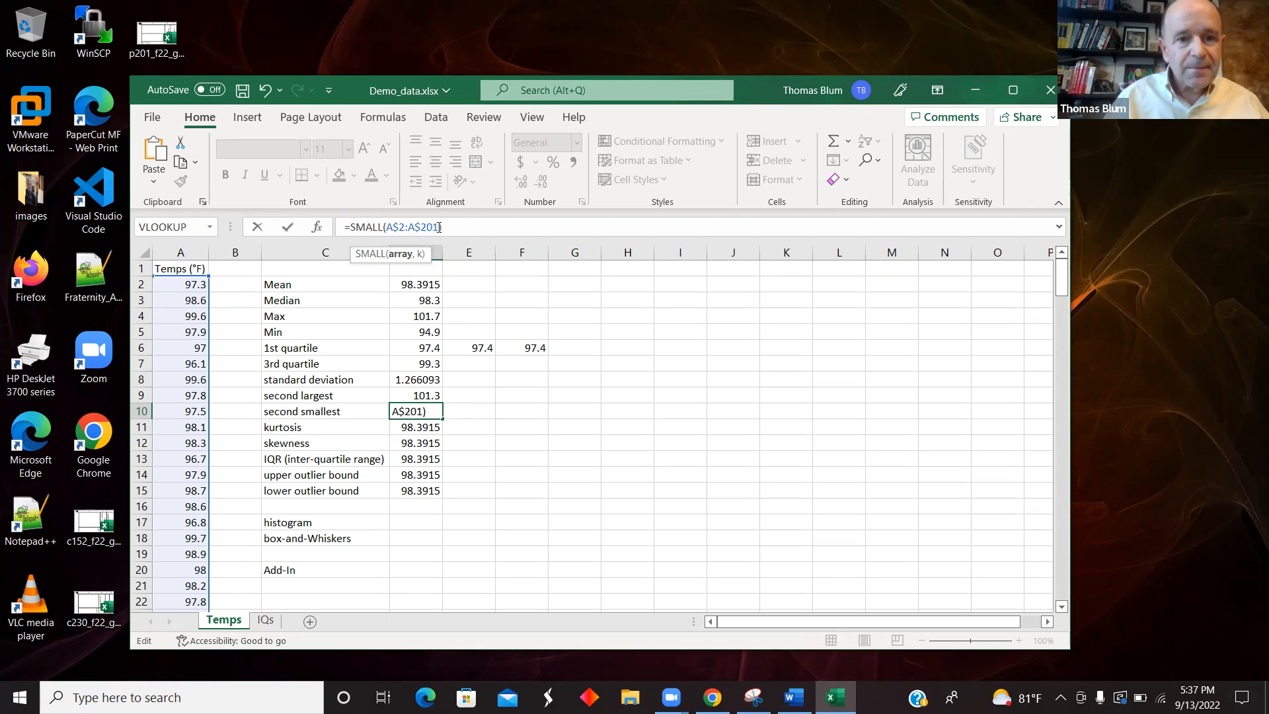
text(,2)
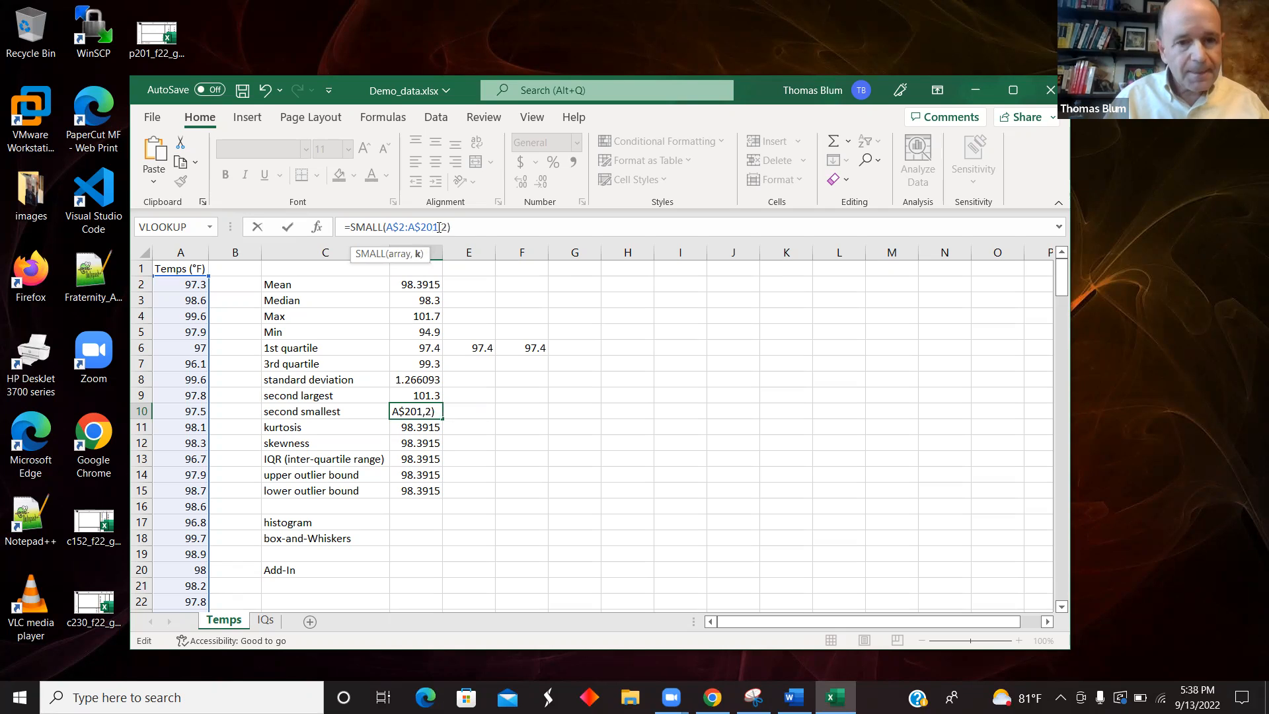
key(Return)
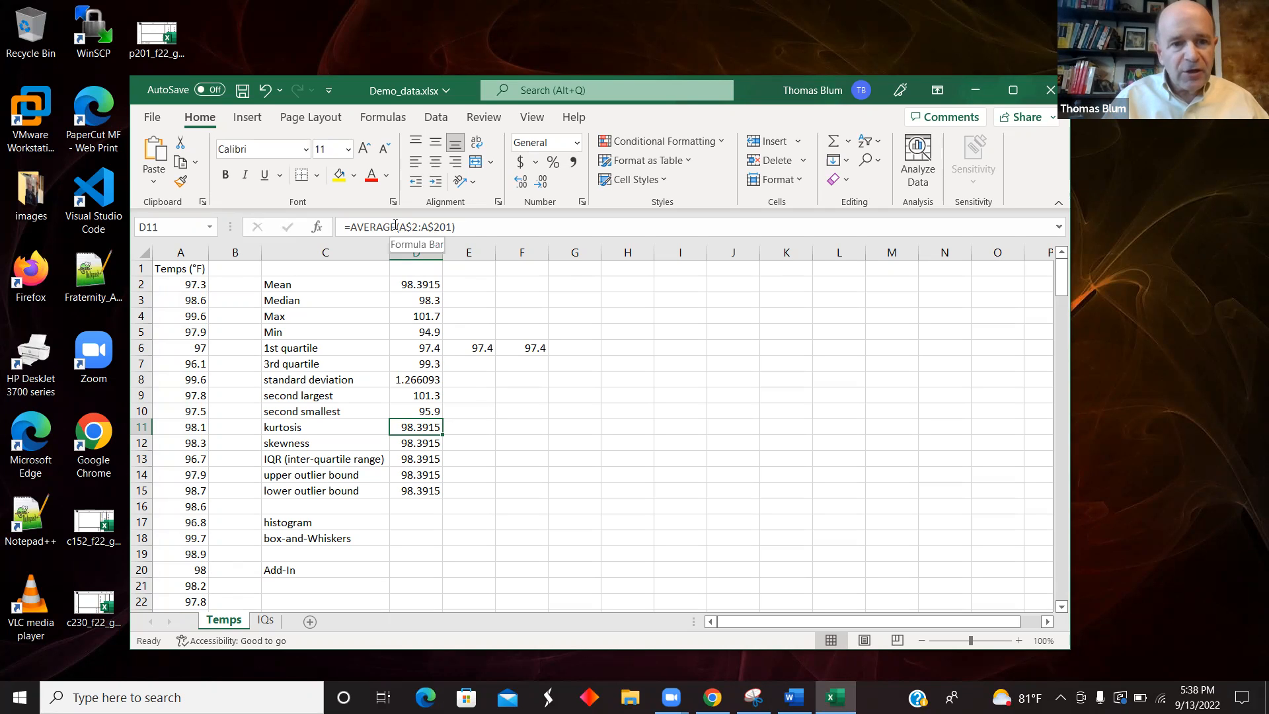
Calculate the kurtosis in cell D11 by replacing AVERAGE with KURT over A$2:A$201, and check the resulting formula.
drag(395, 226, 352, 223)
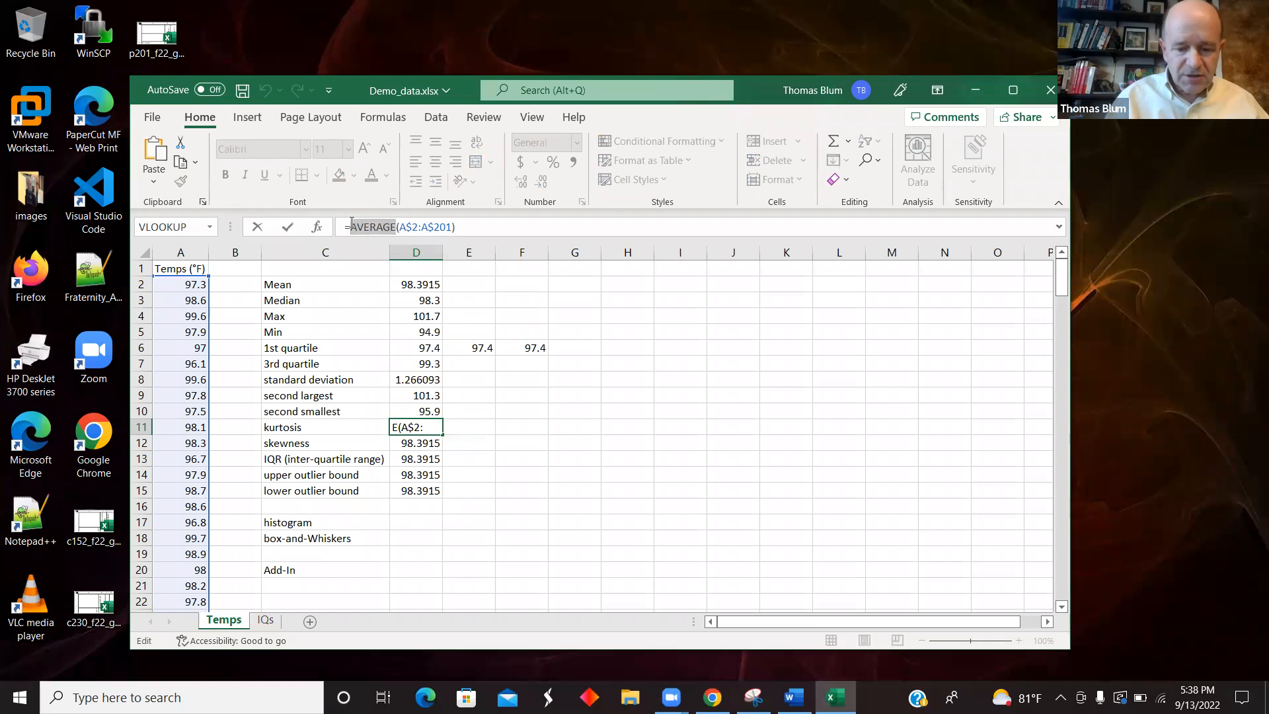
text(K)
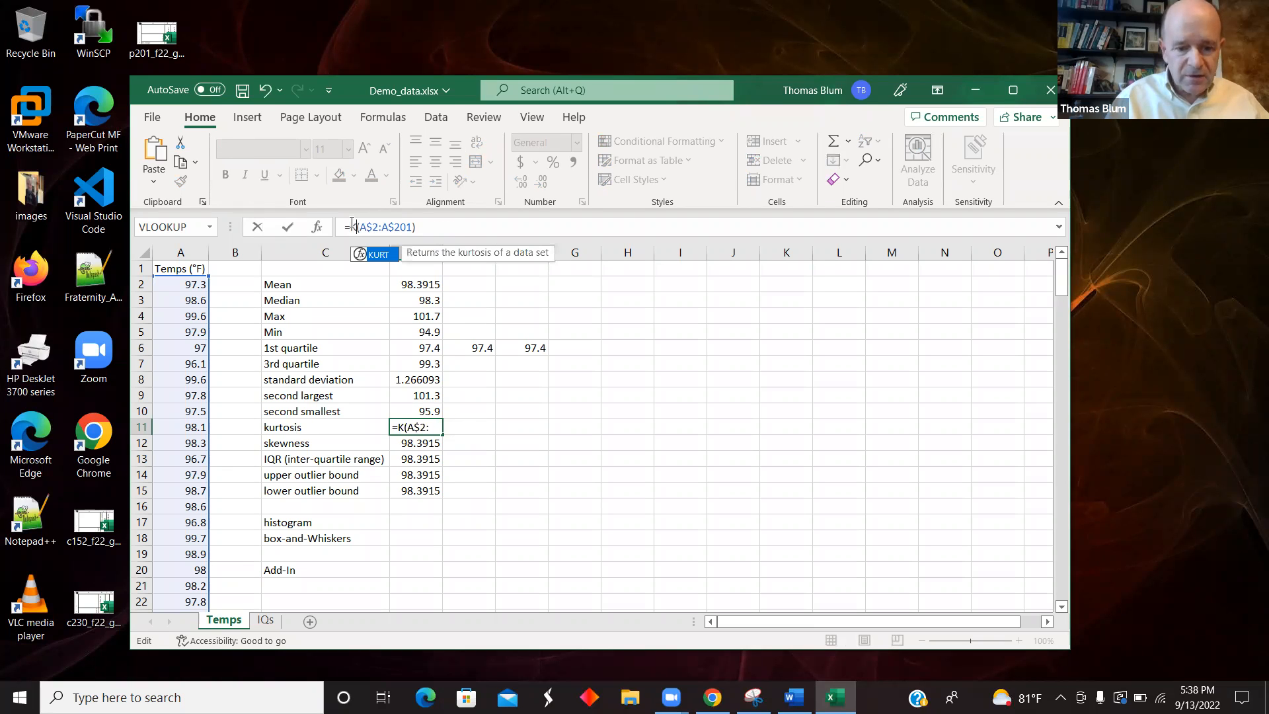
text(urt)
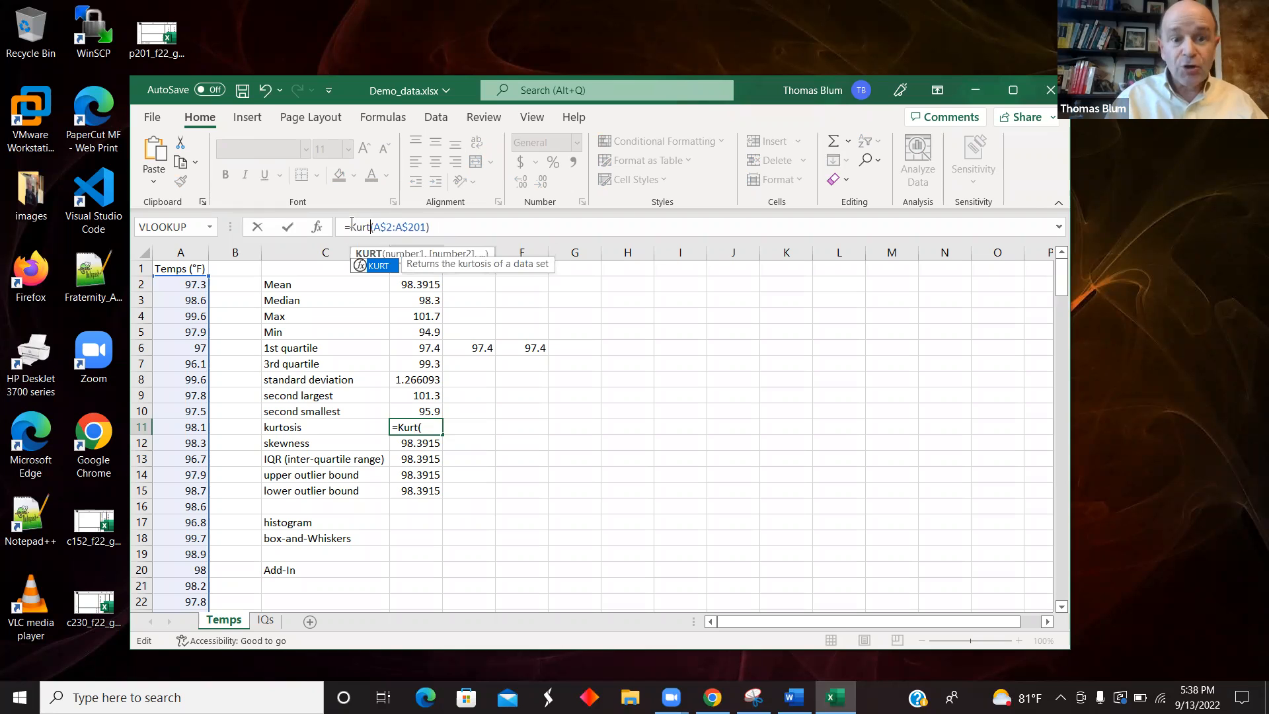
key(Return)
click(406, 426)
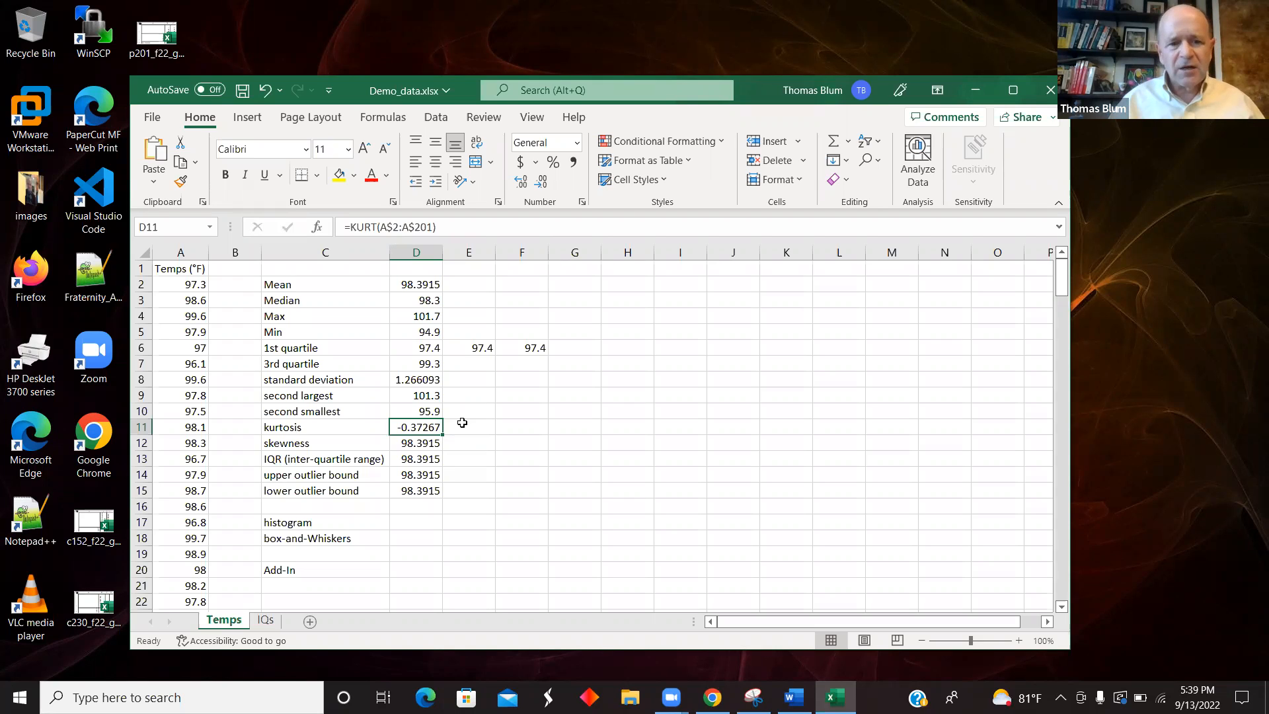
Calculate the skewness in cell D12 by replacing AVERAGE with SKEW over A$2:A$201, and check the resulting formula.
click(431, 442)
drag(395, 226, 353, 228)
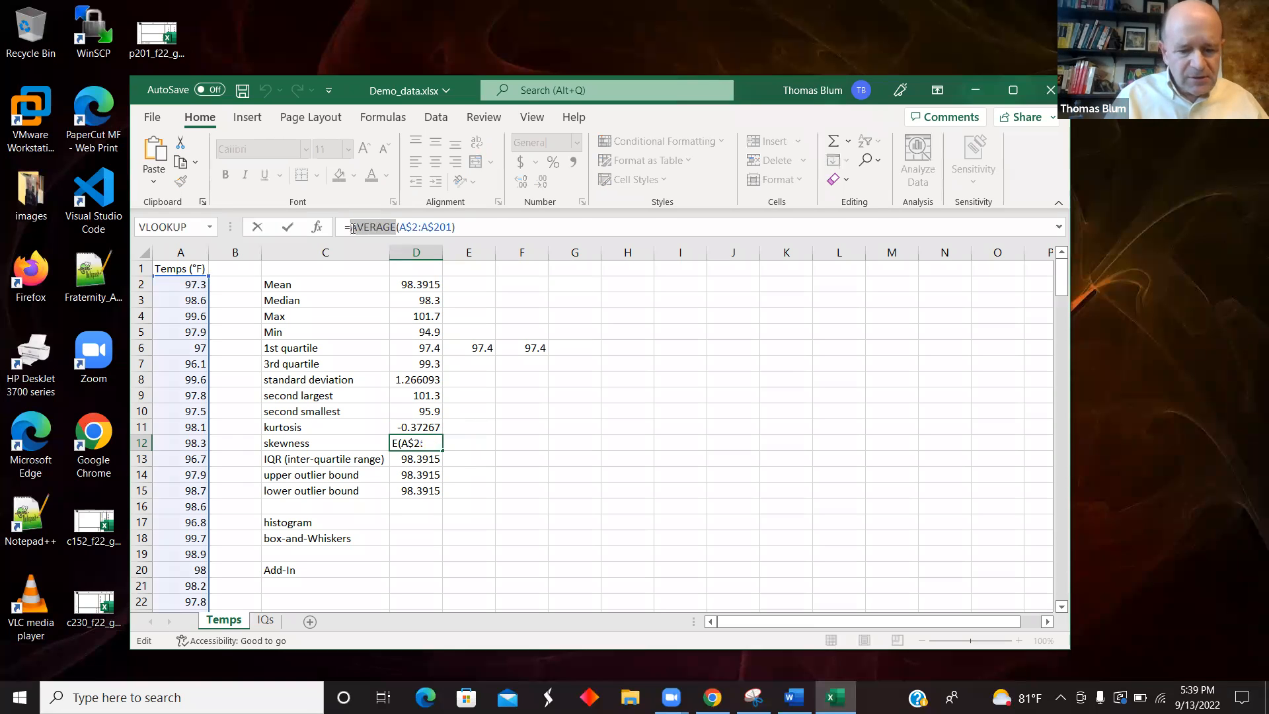
text(Skew)
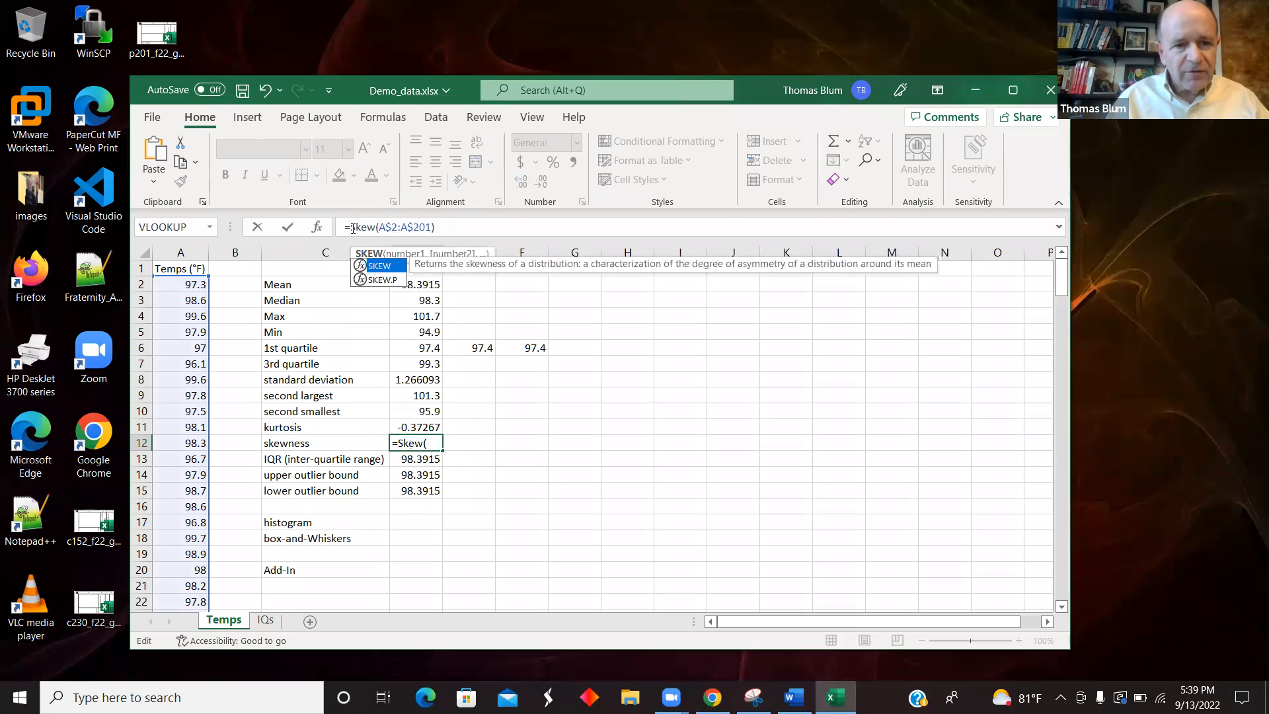
key(Return)
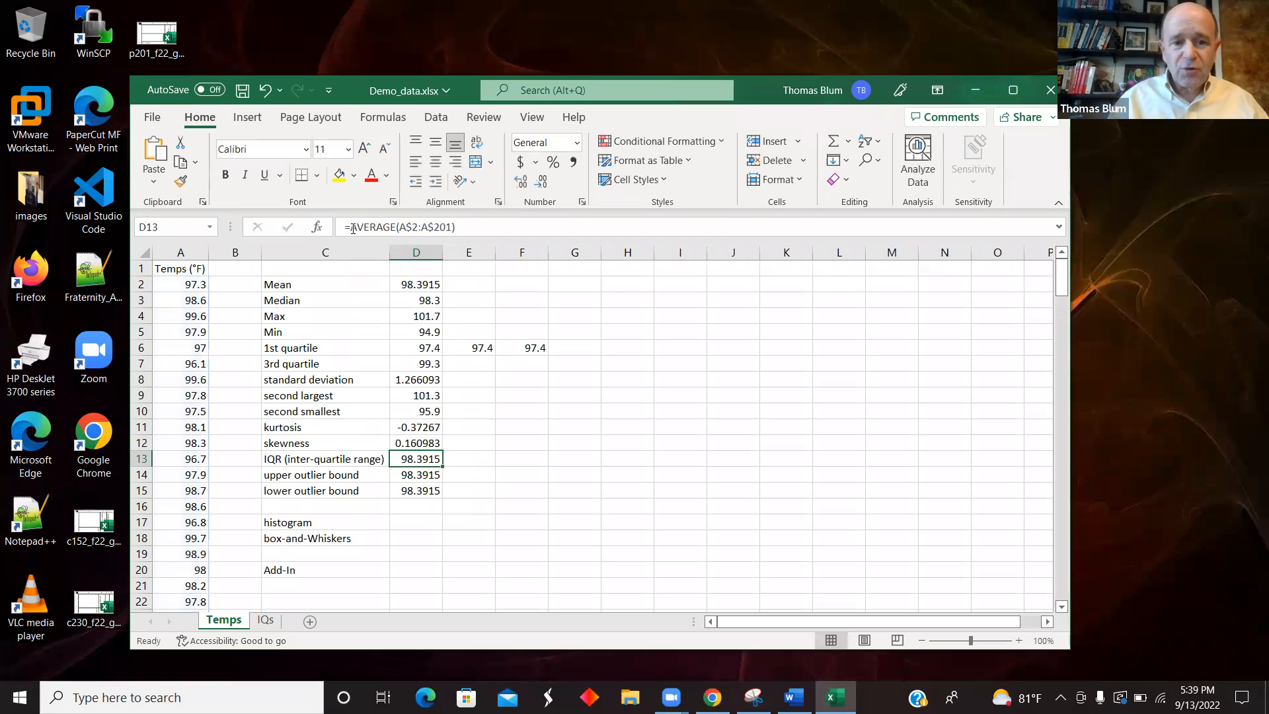
click(417, 444)
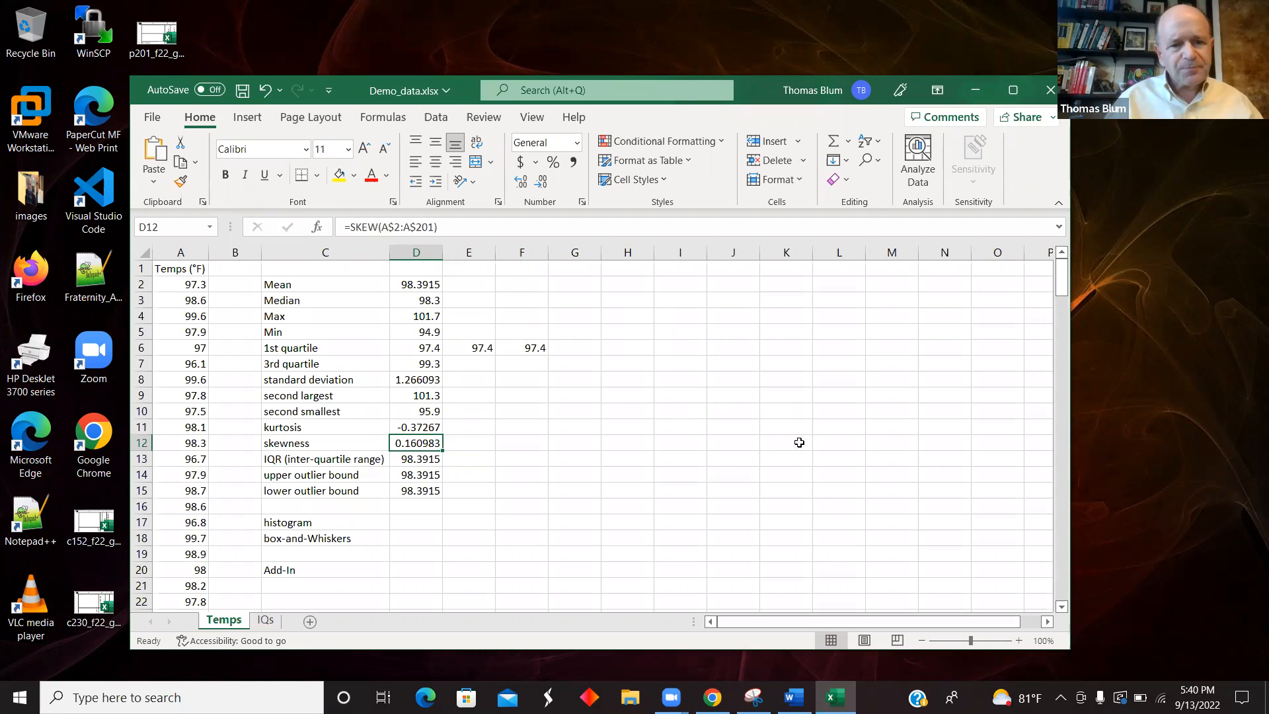
Calculate the interquartile range in cell D13 by subtracting the first quartile from the third quartile with =D7-D6.
click(420, 459)
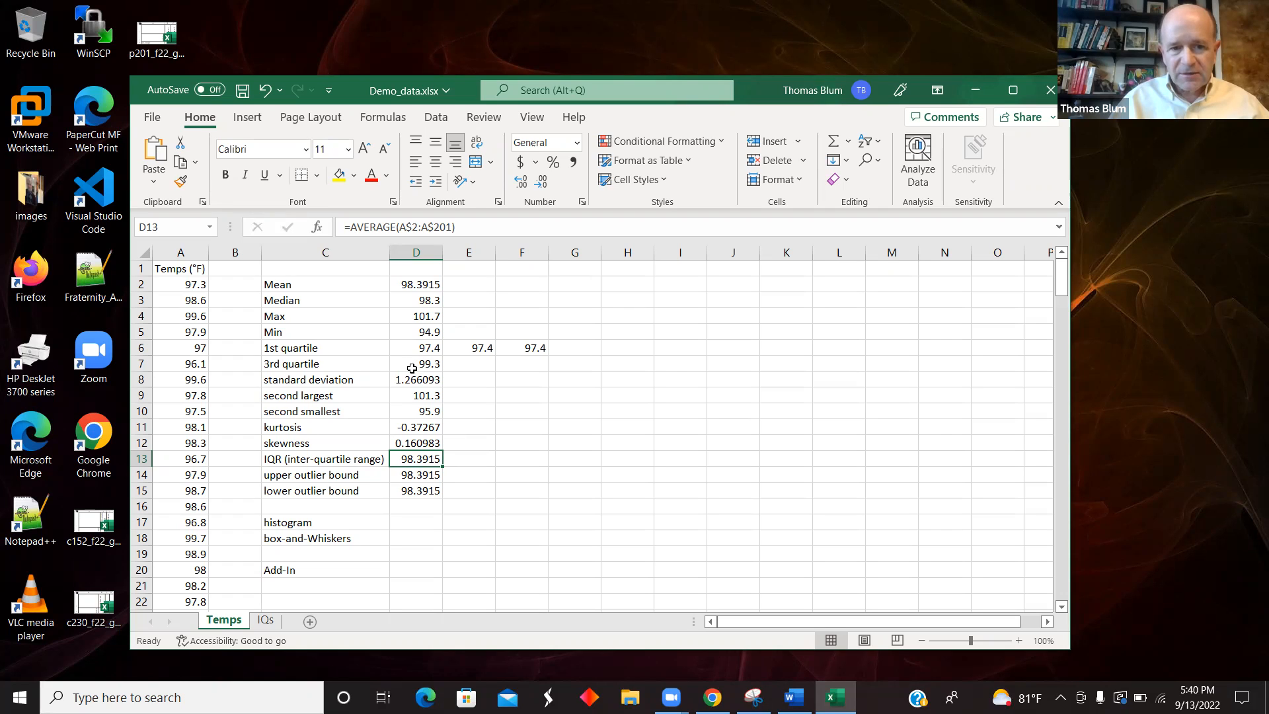
click(284, 348)
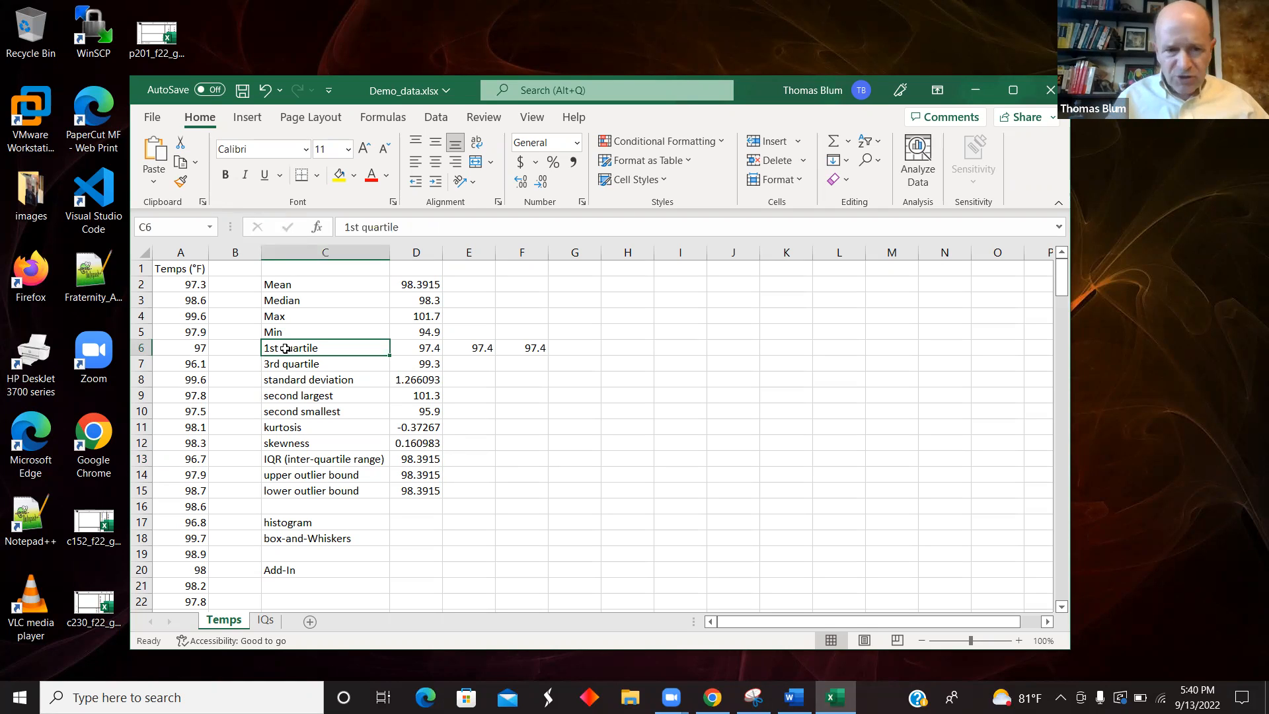
click(301, 297)
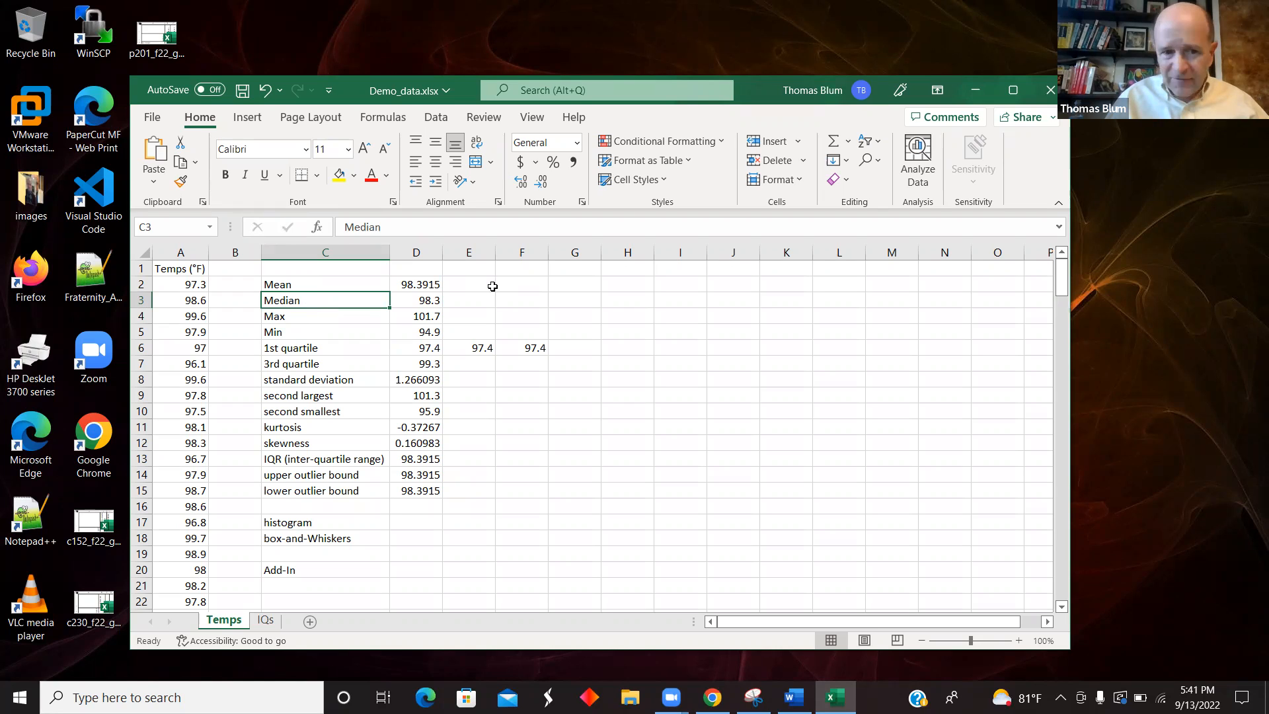
click(307, 364)
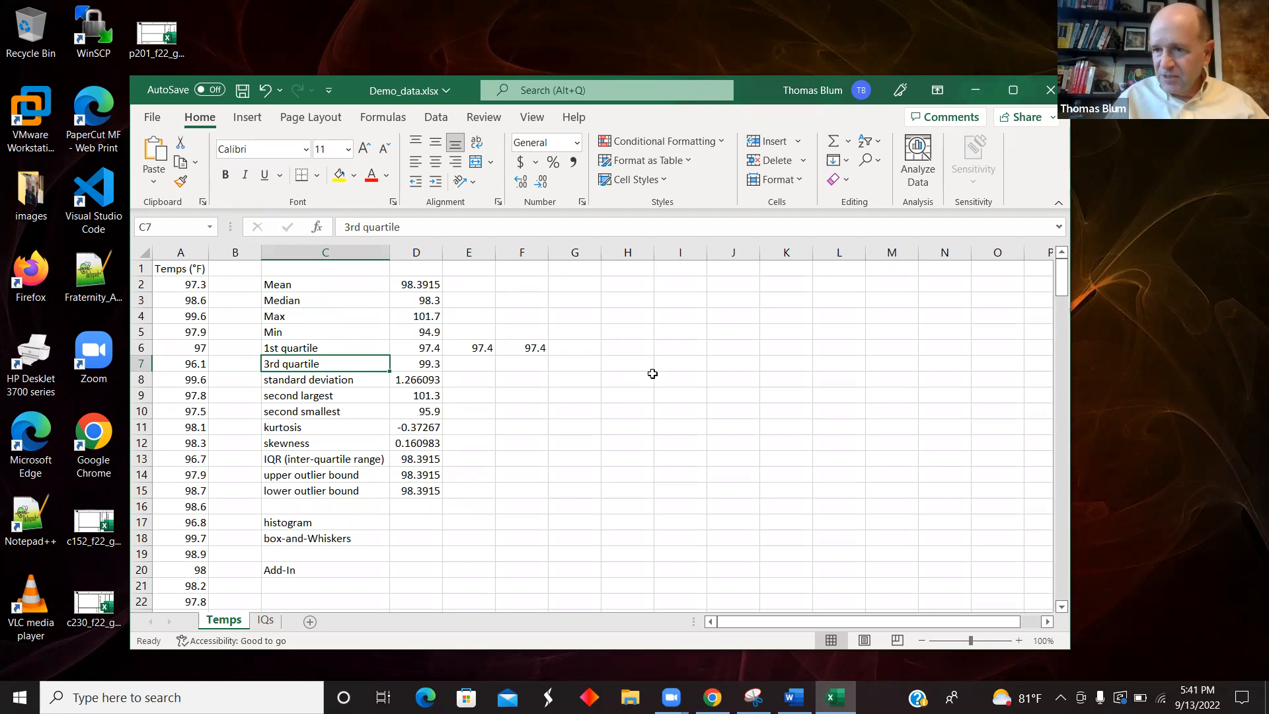
click(340, 349)
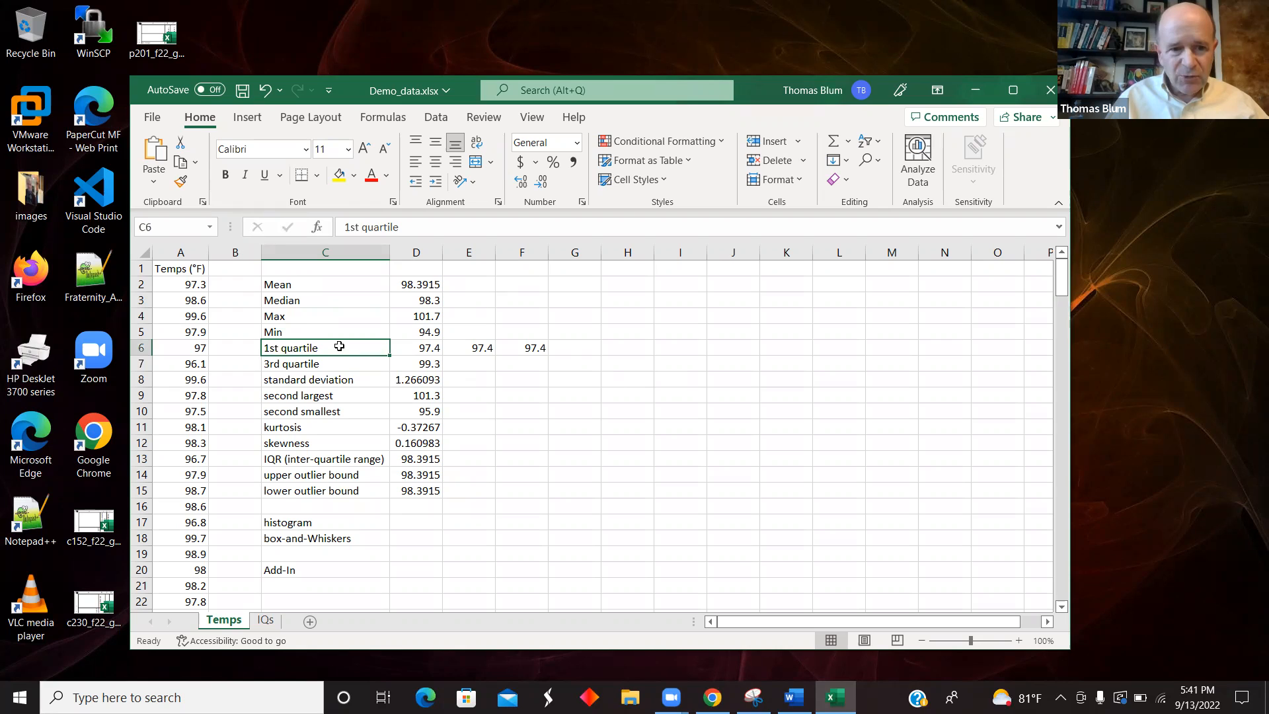
click(338, 364)
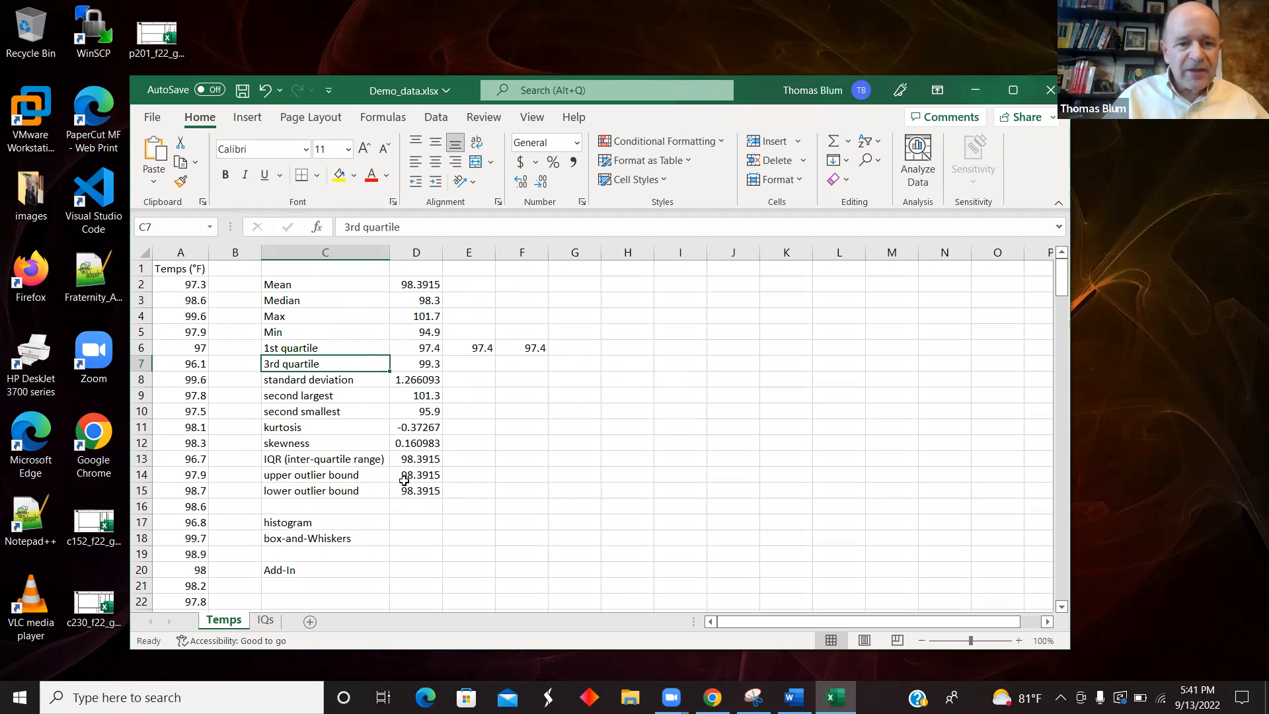
click(420, 459)
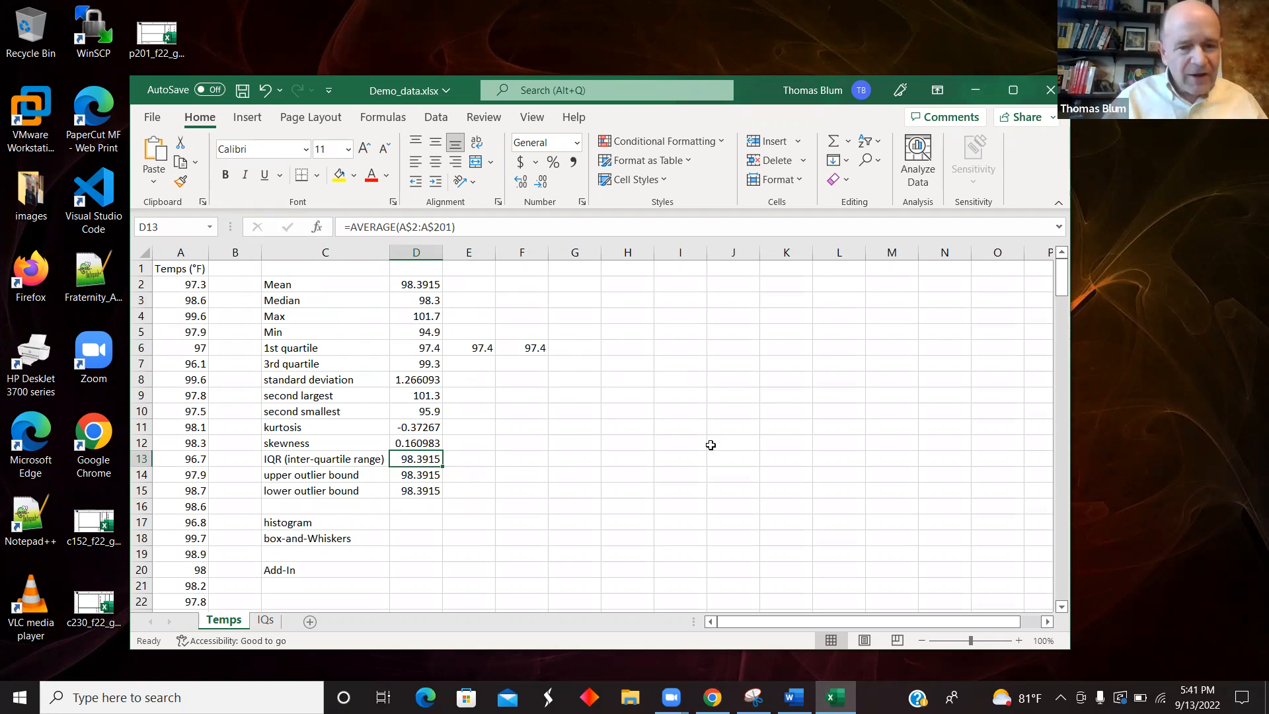
text(=)
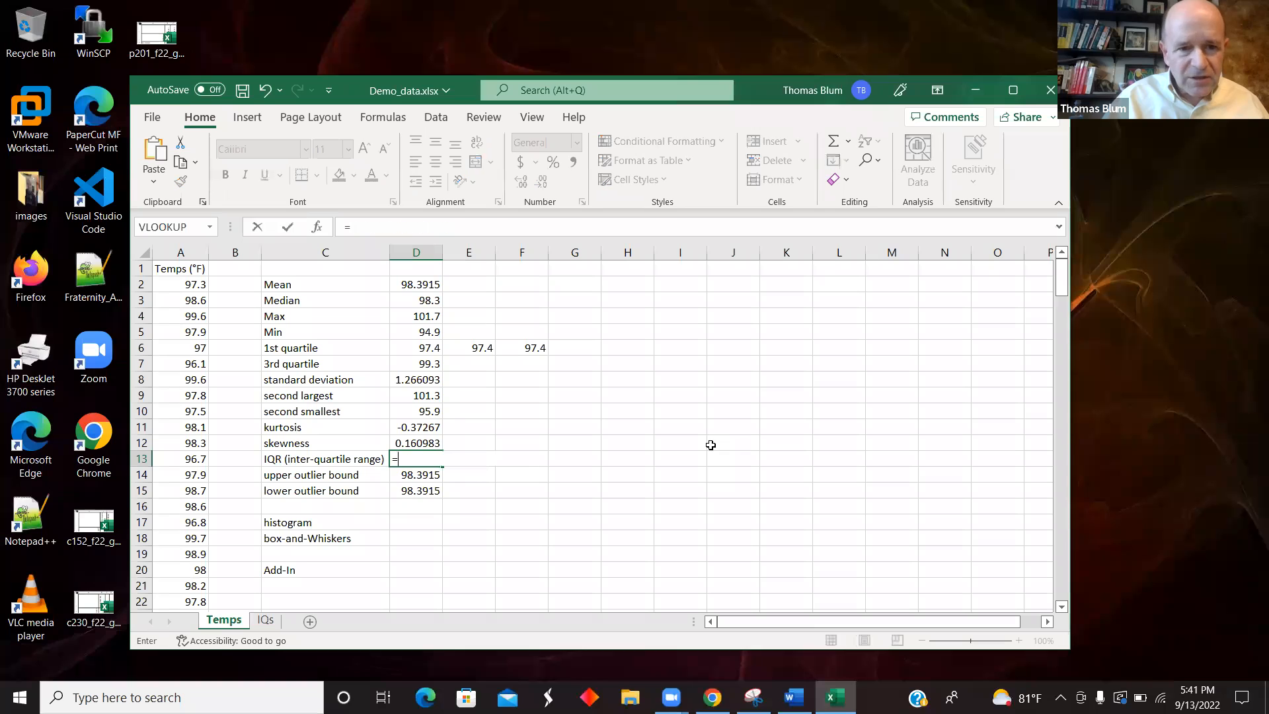
click(417, 365)
text(-)
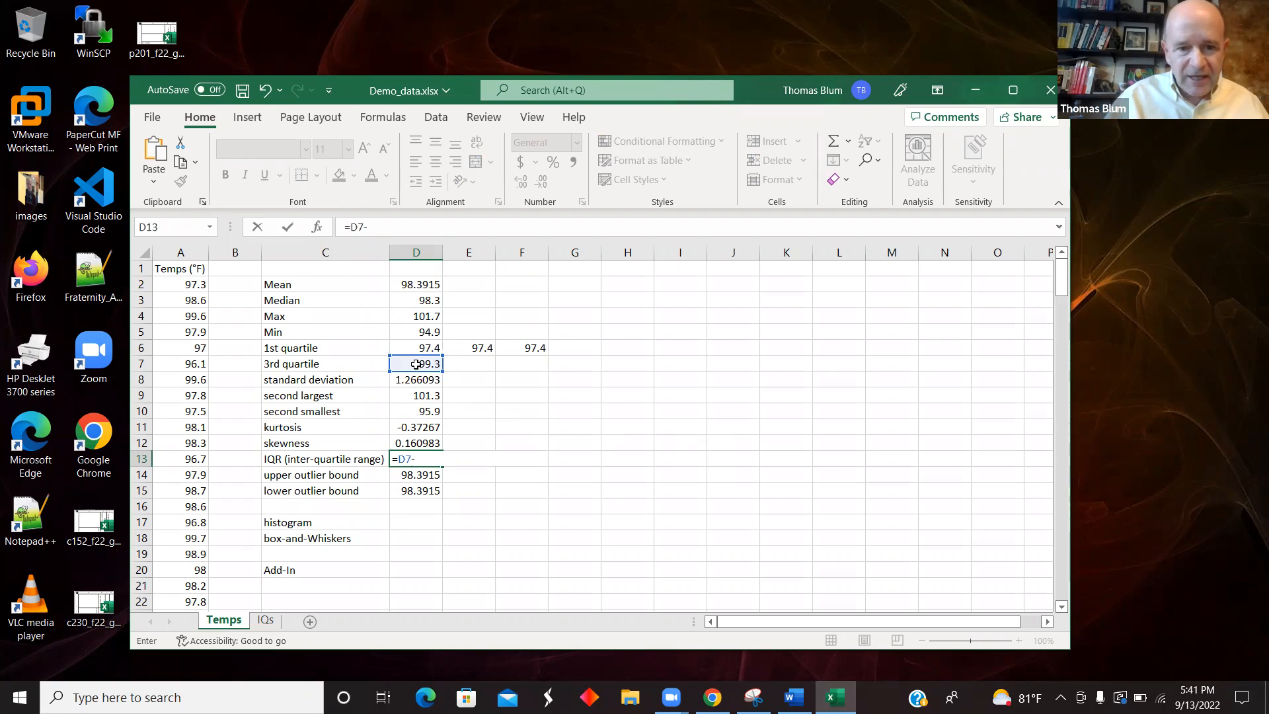
click(418, 348)
key(Return)
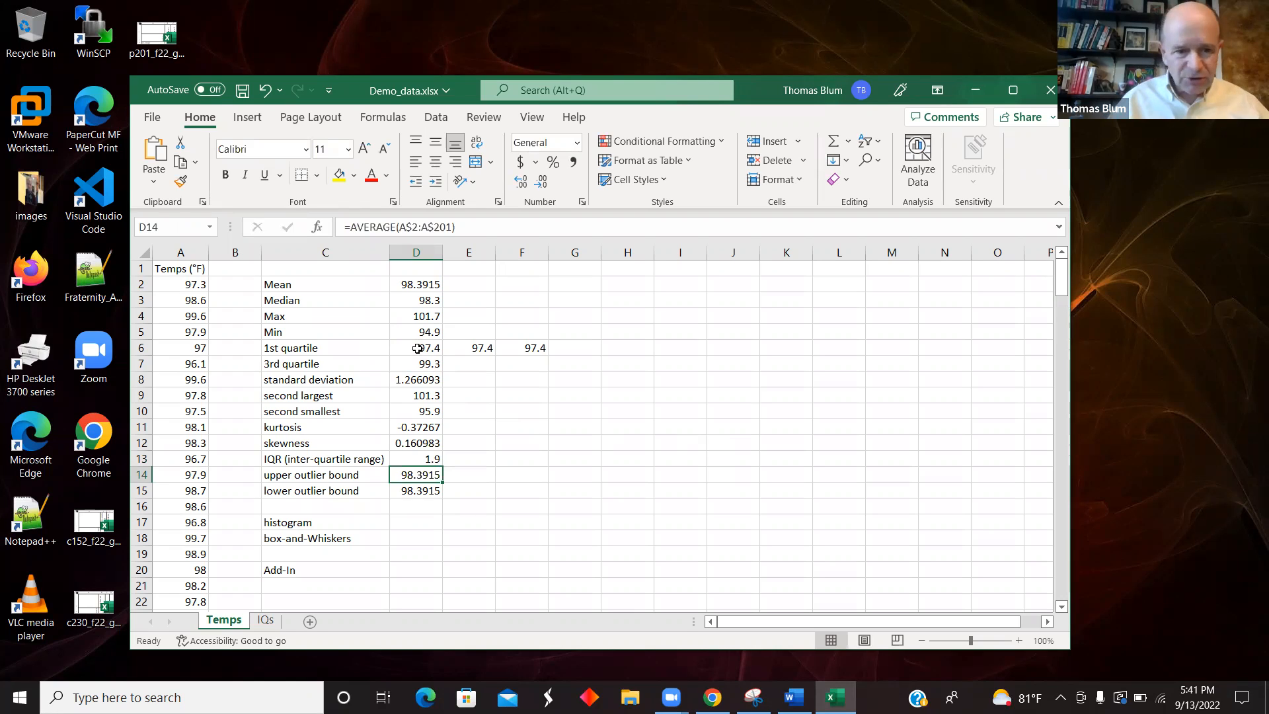
Calculate the upper outlier bound in cell D14 with =D7+1.5*D13, and check the resulting formula.
text(=)
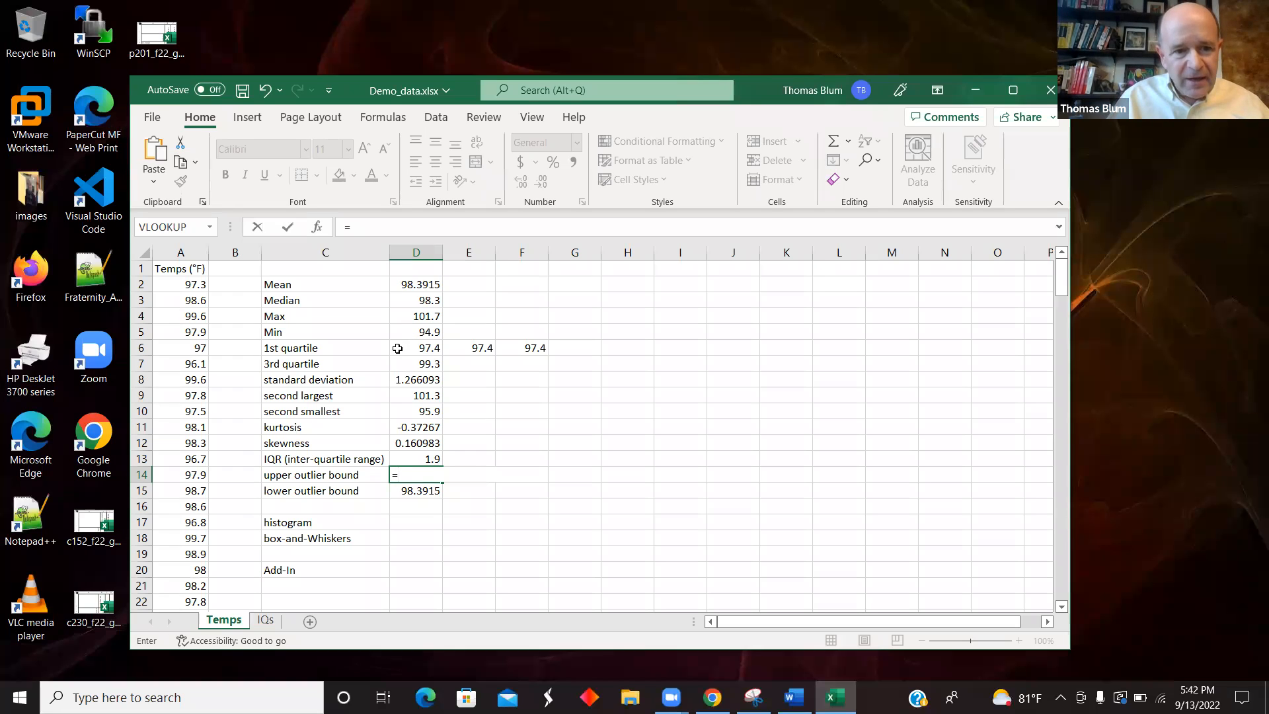
click(416, 362)
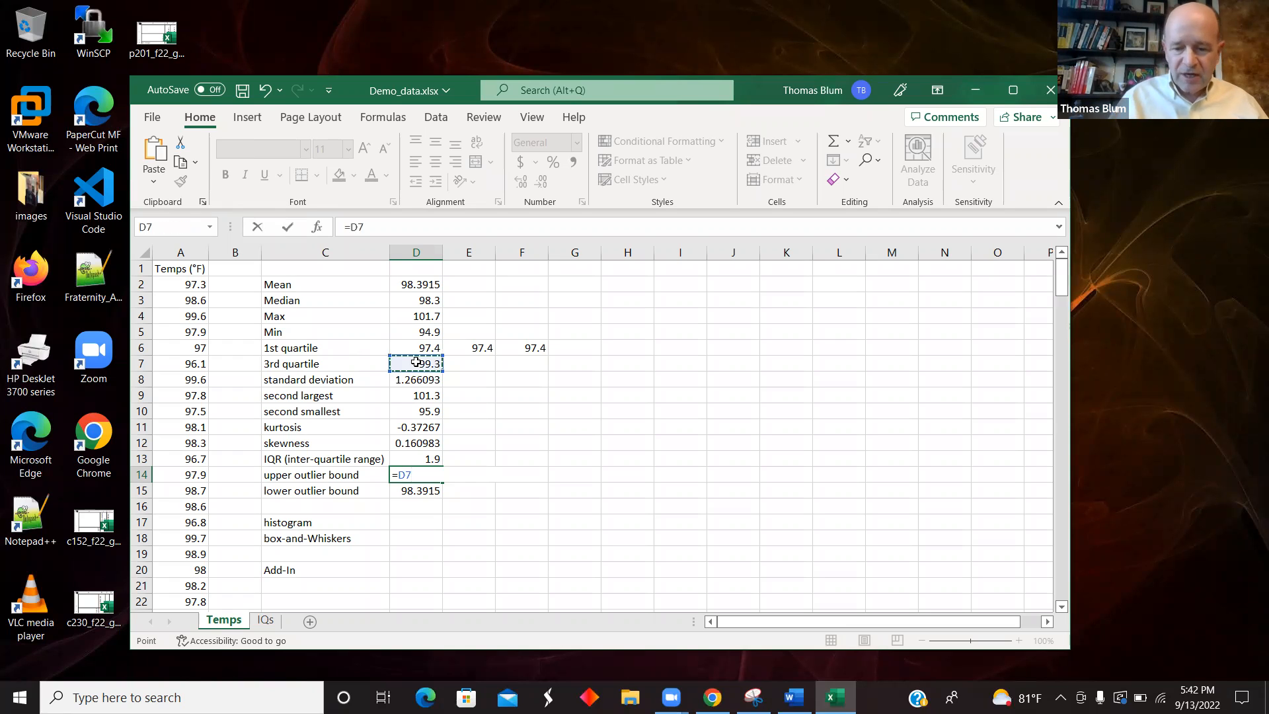
text(+)
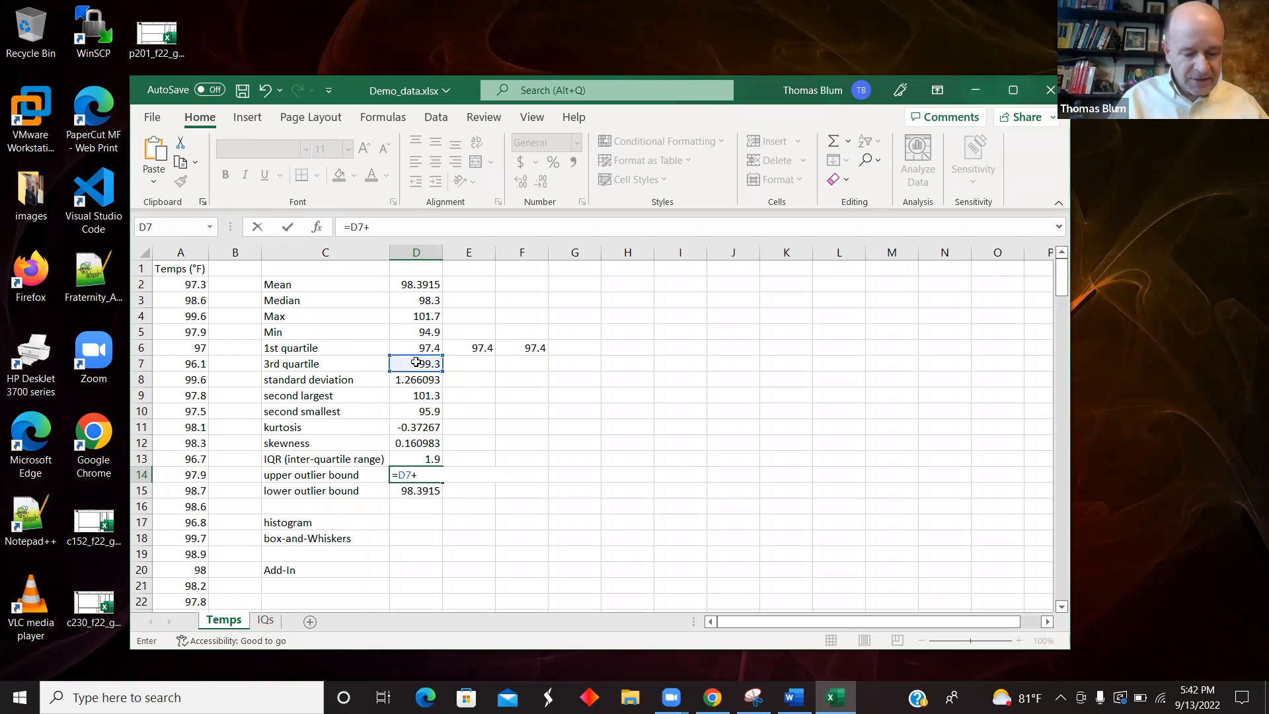
text(1.5)
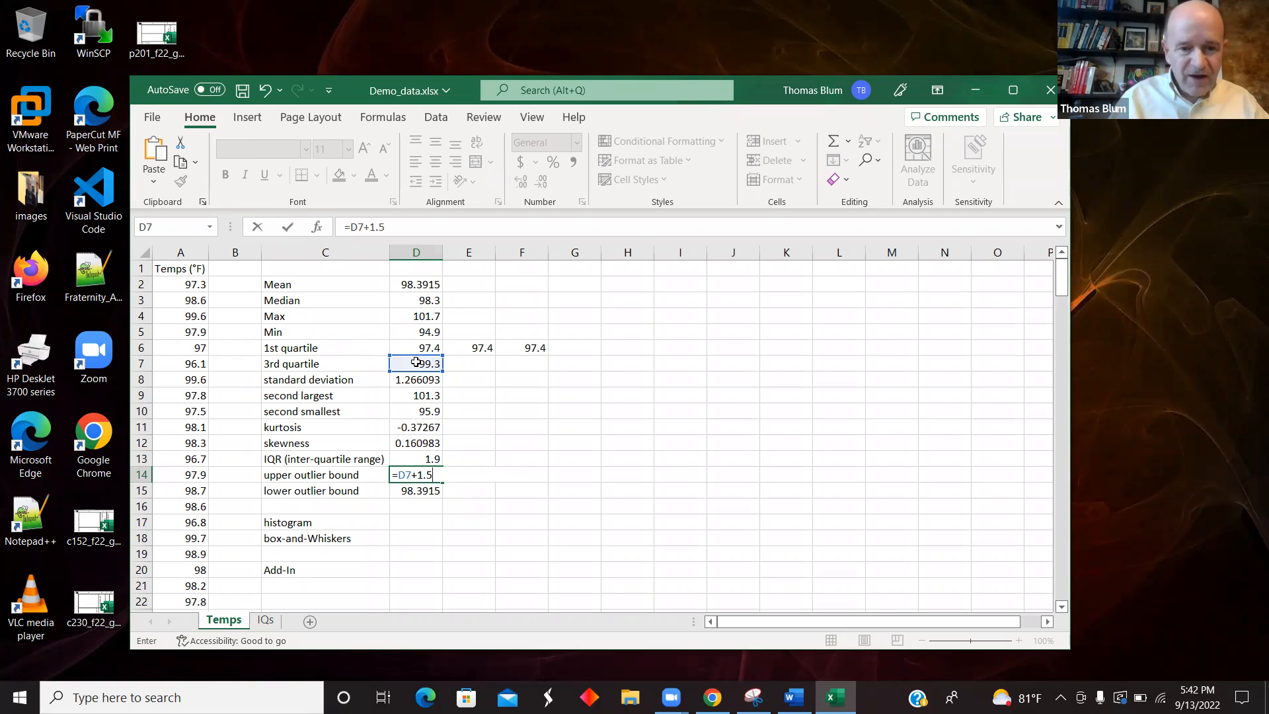
text(*)
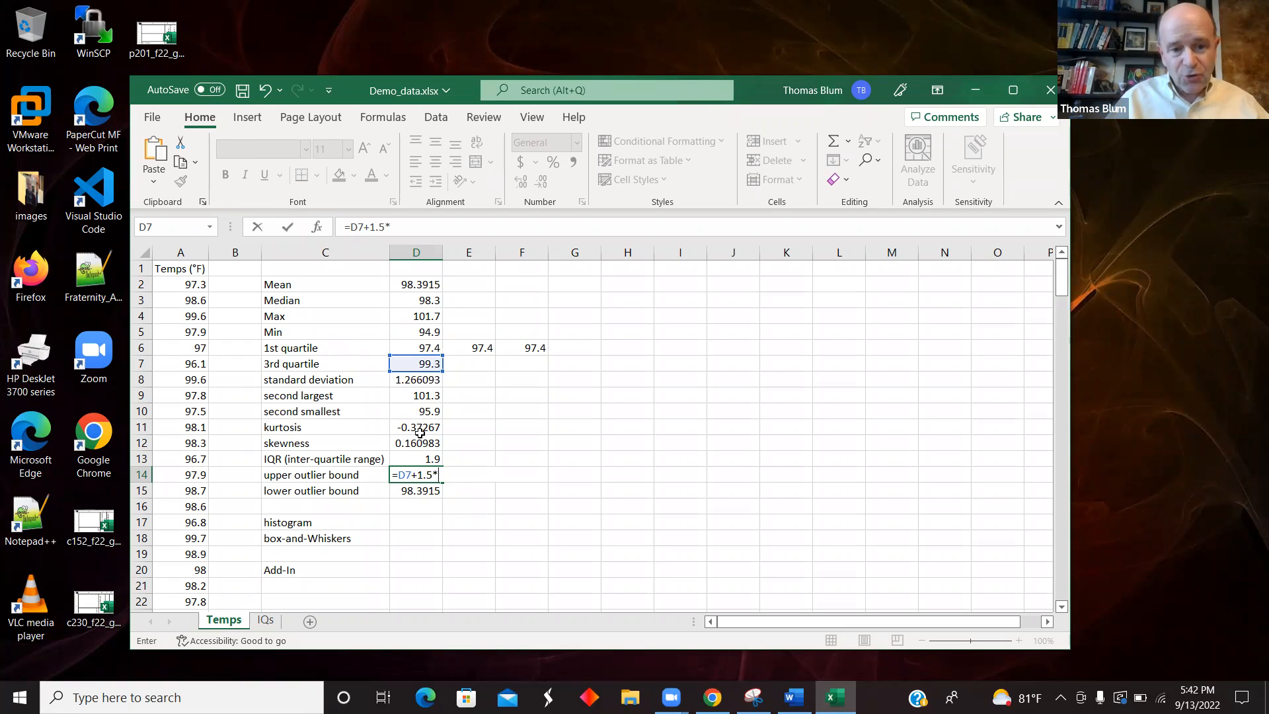
click(418, 456)
key(Return)
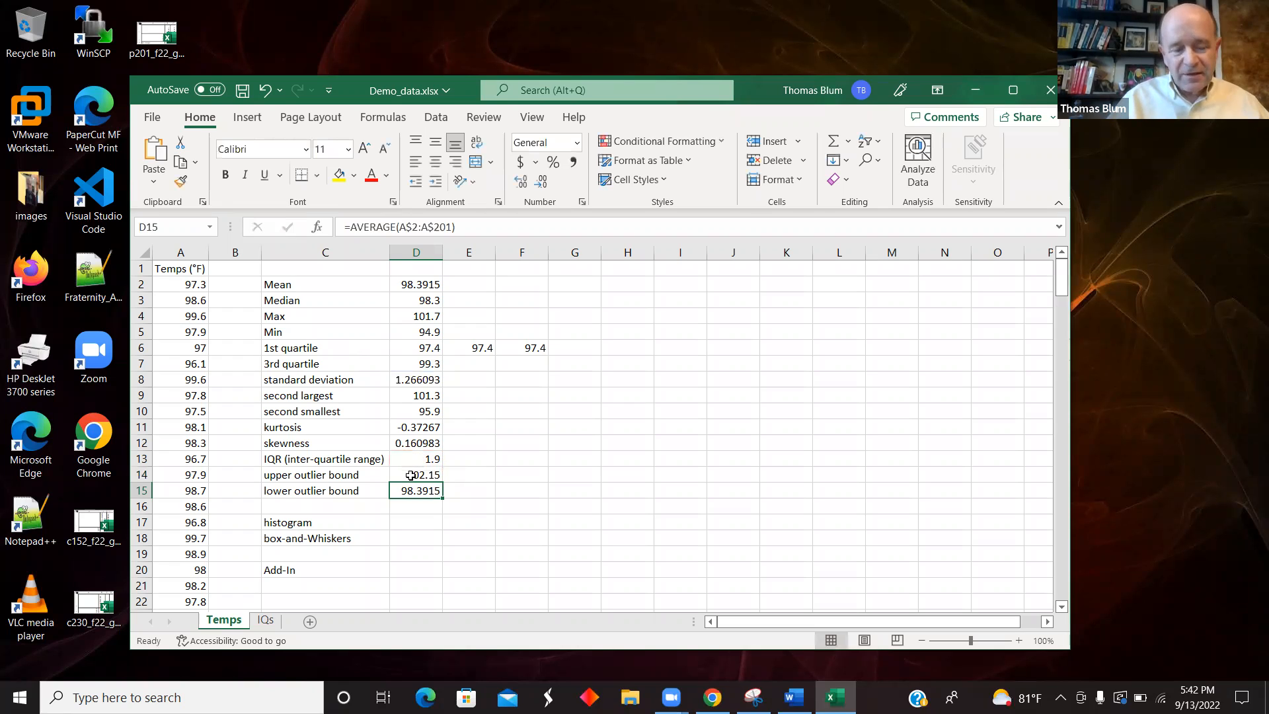
click(411, 475)
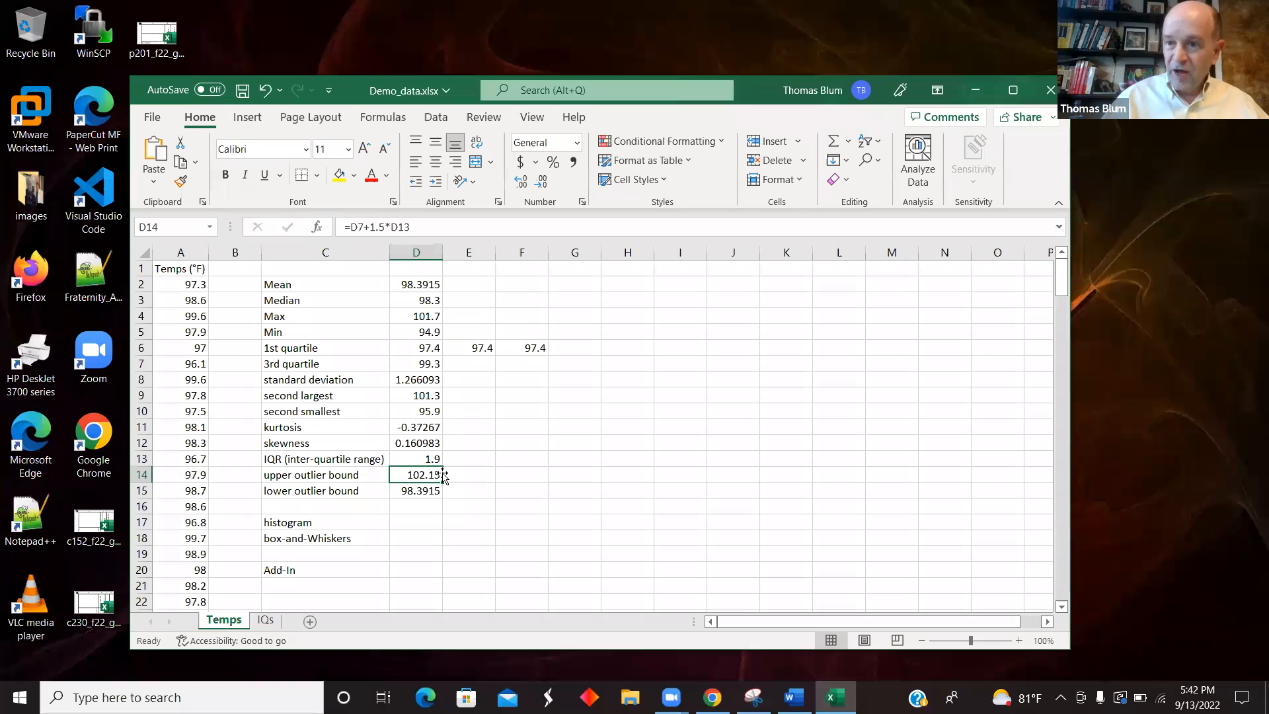
Calculate the lower outlier bound in cell D15 with =D6-1.5*D13, and review the formulas in D13 to D15.
click(407, 490)
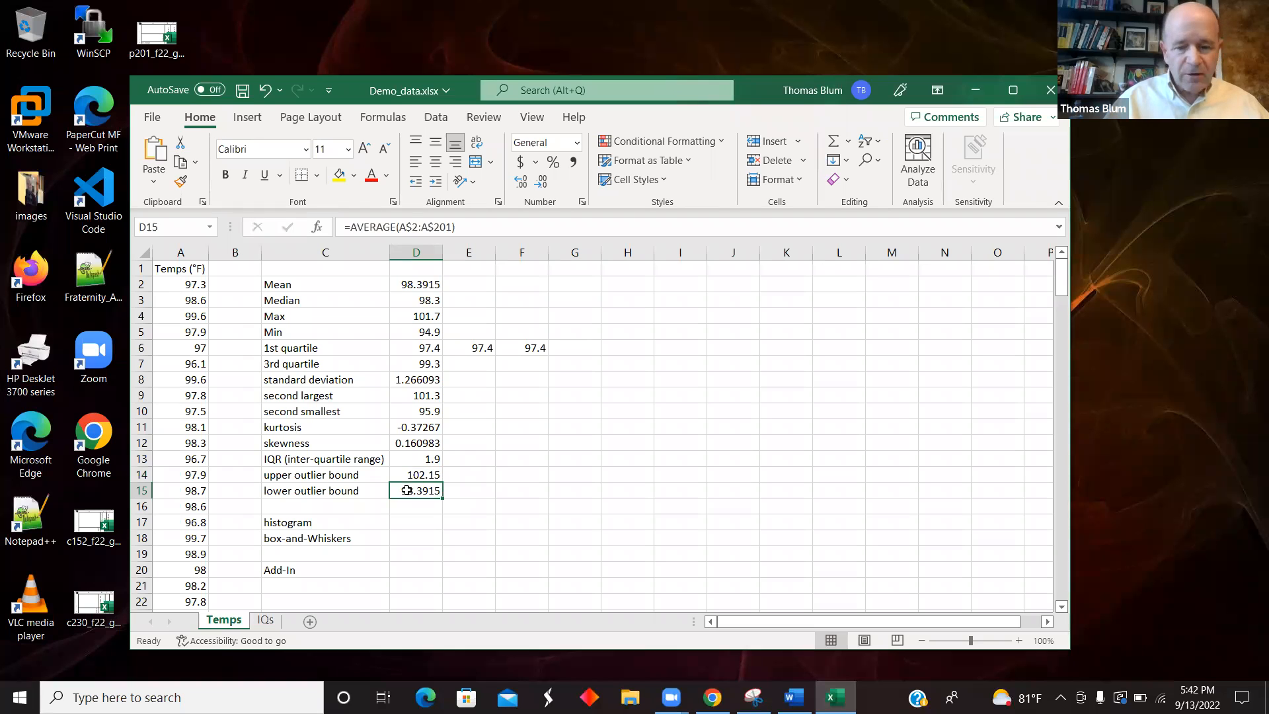
text(=)
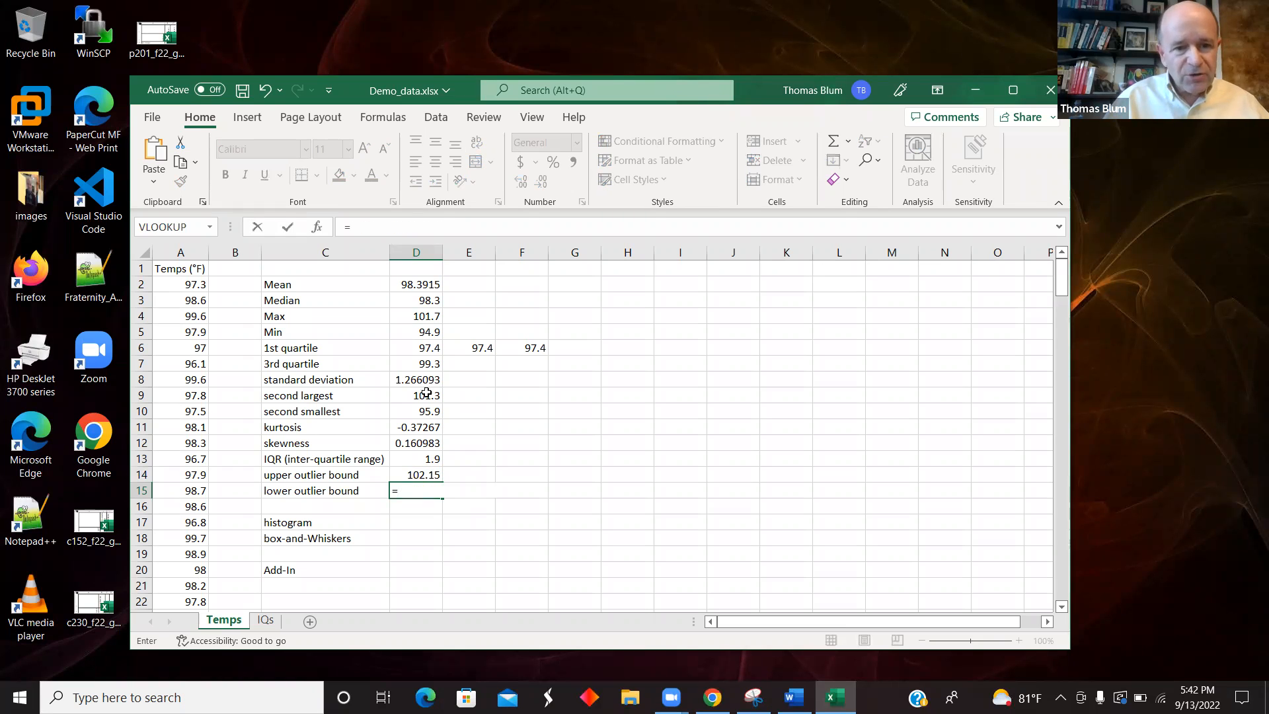
click(413, 347)
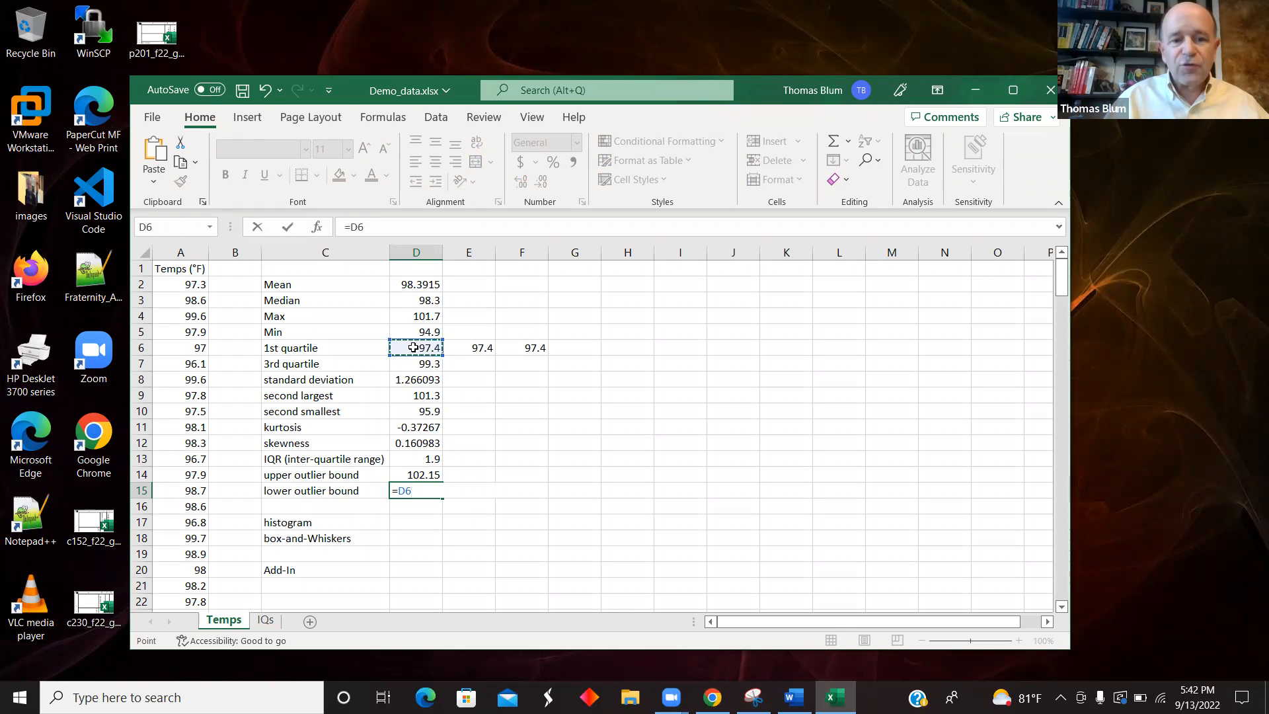
text(-1.5*)
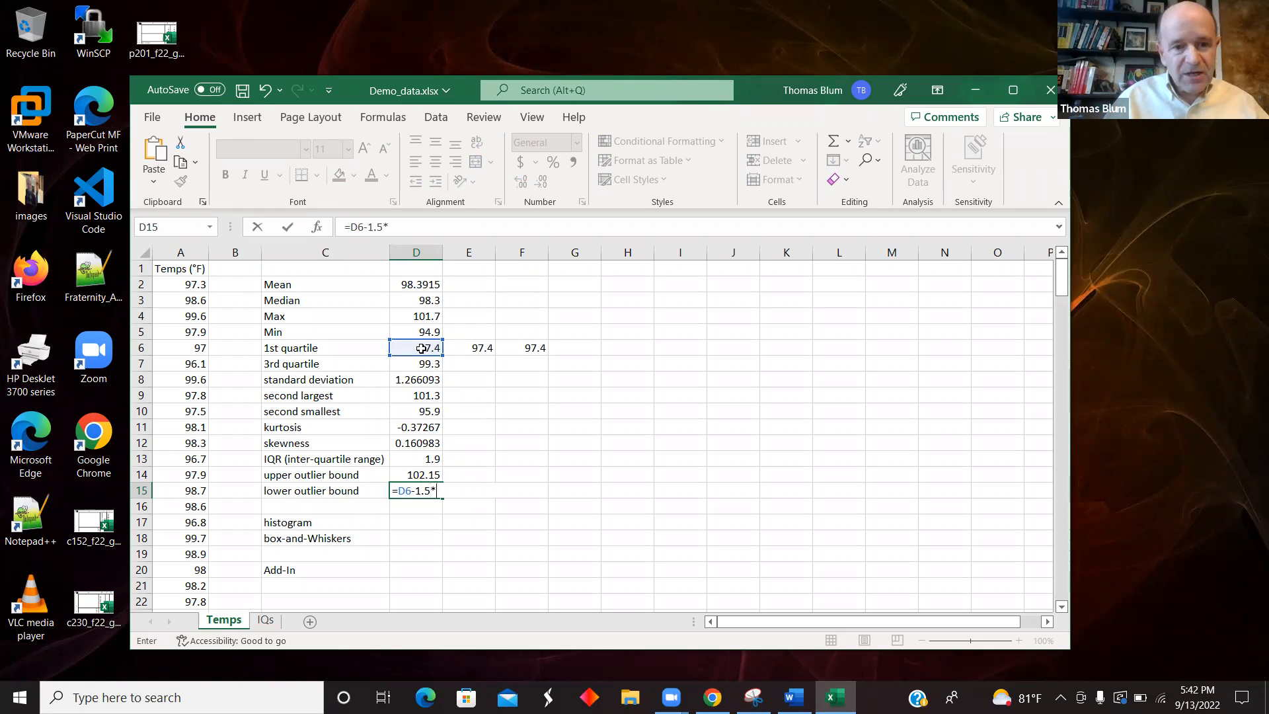
click(418, 460)
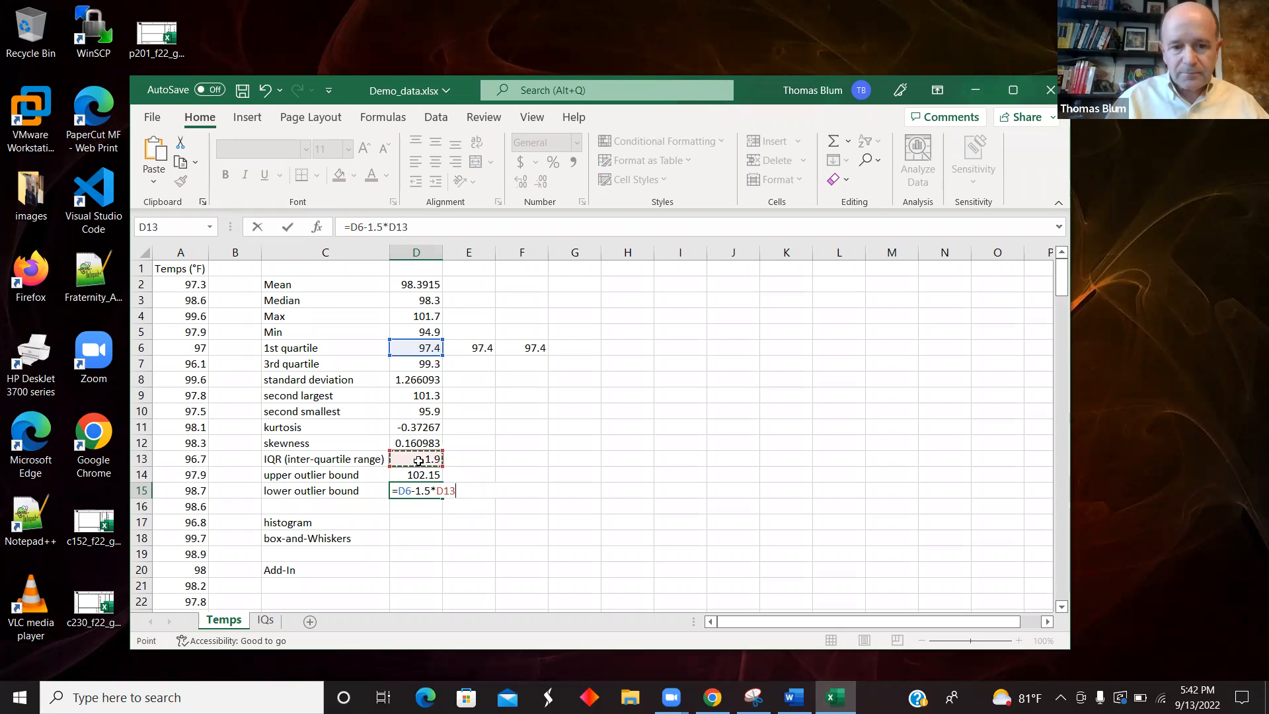
key(Return)
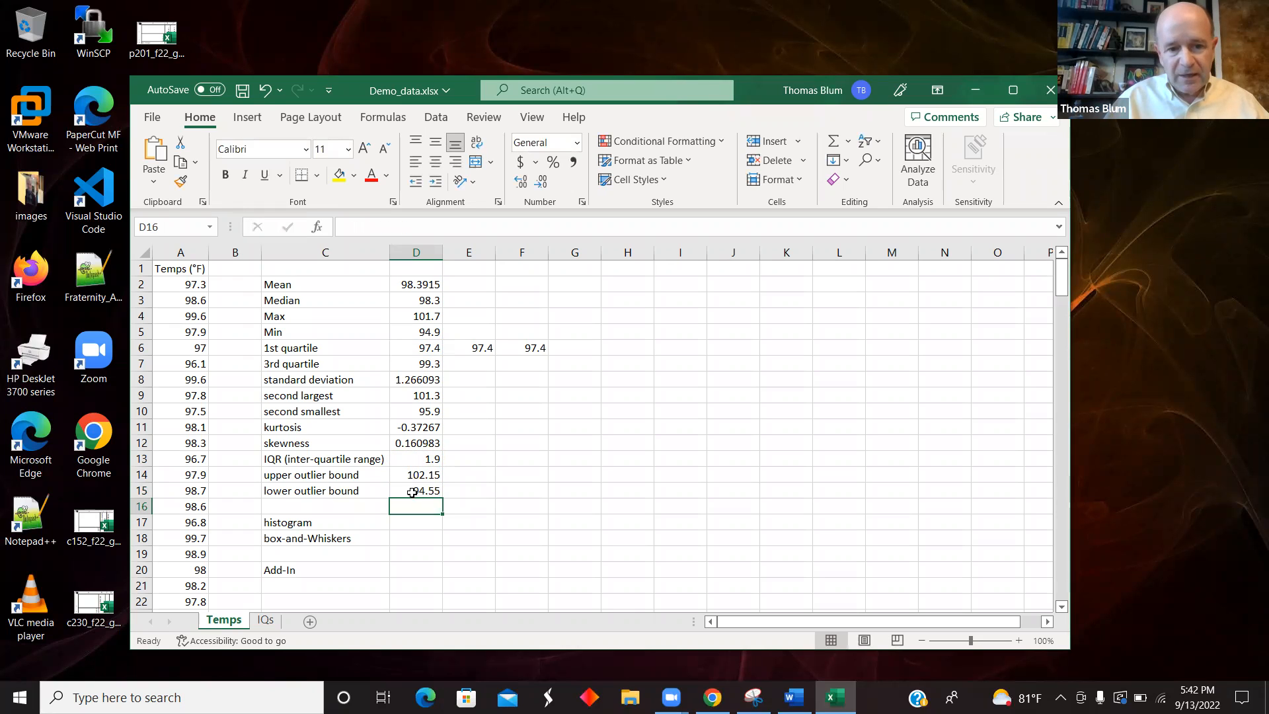
click(412, 489)
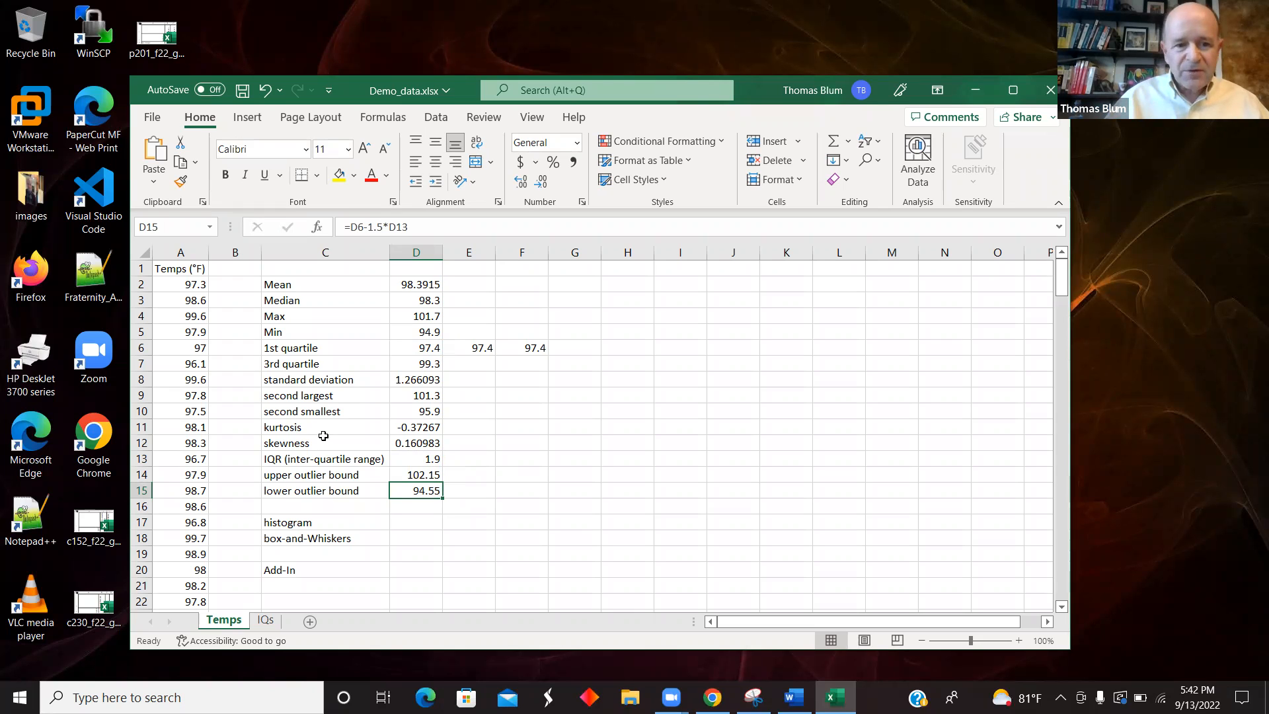
click(417, 474)
click(415, 459)
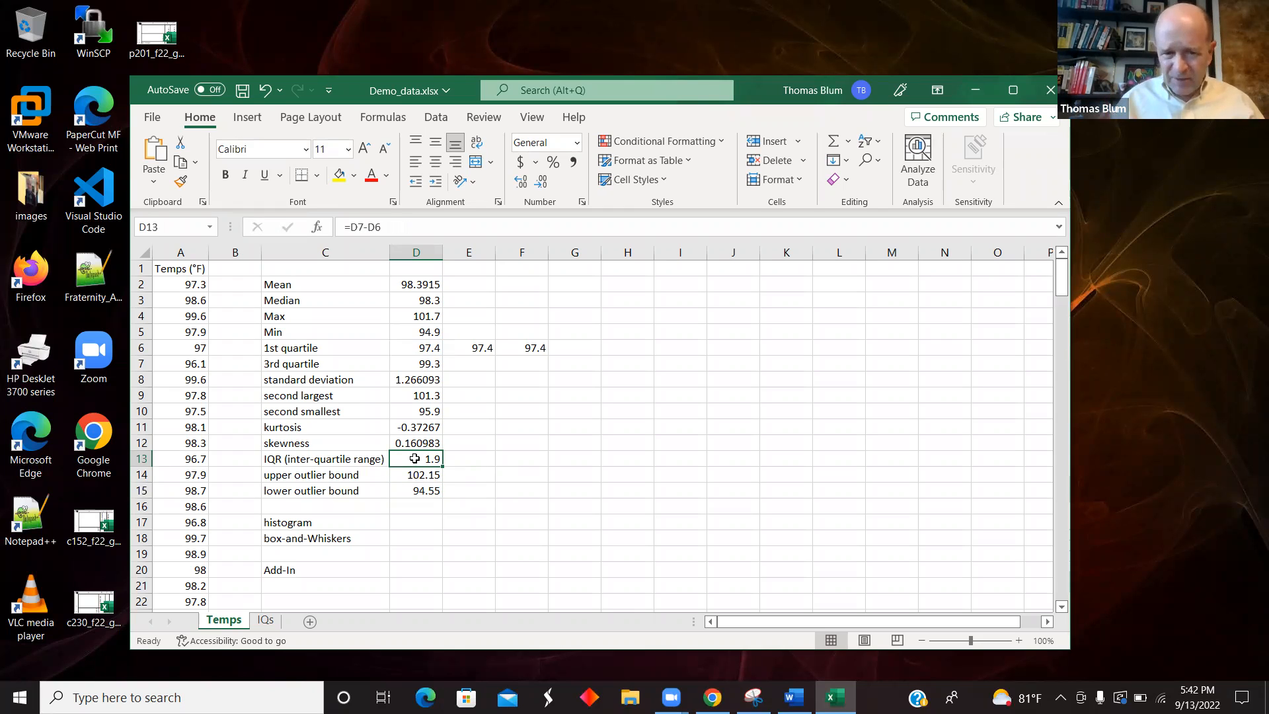
click(419, 473)
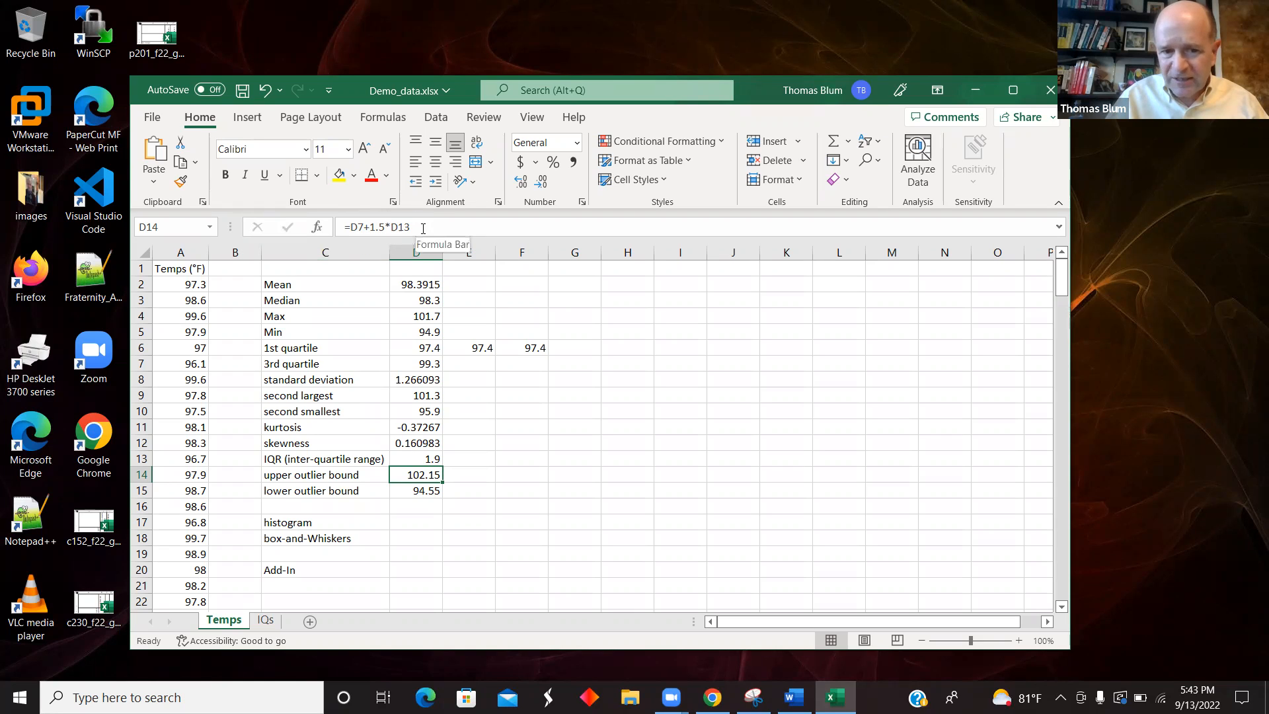
click(431, 491)
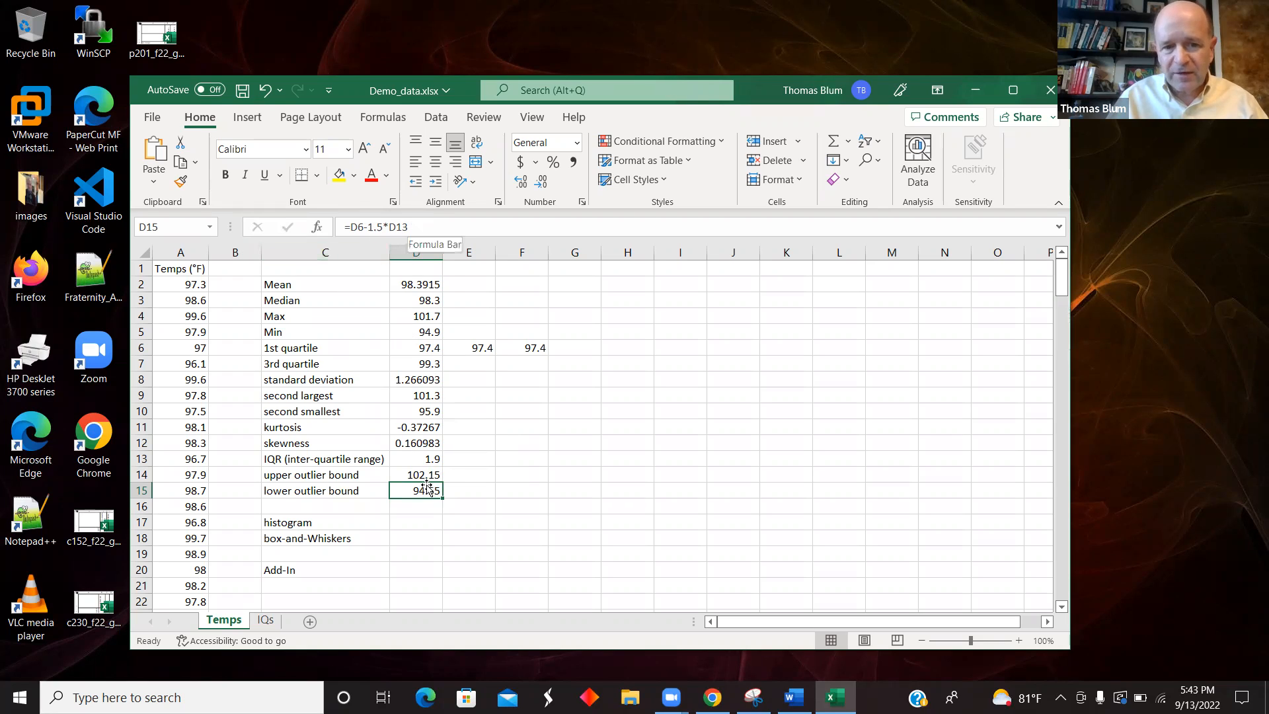
Insert a histogram chart of the temperature data in A2:A201.
click(418, 523)
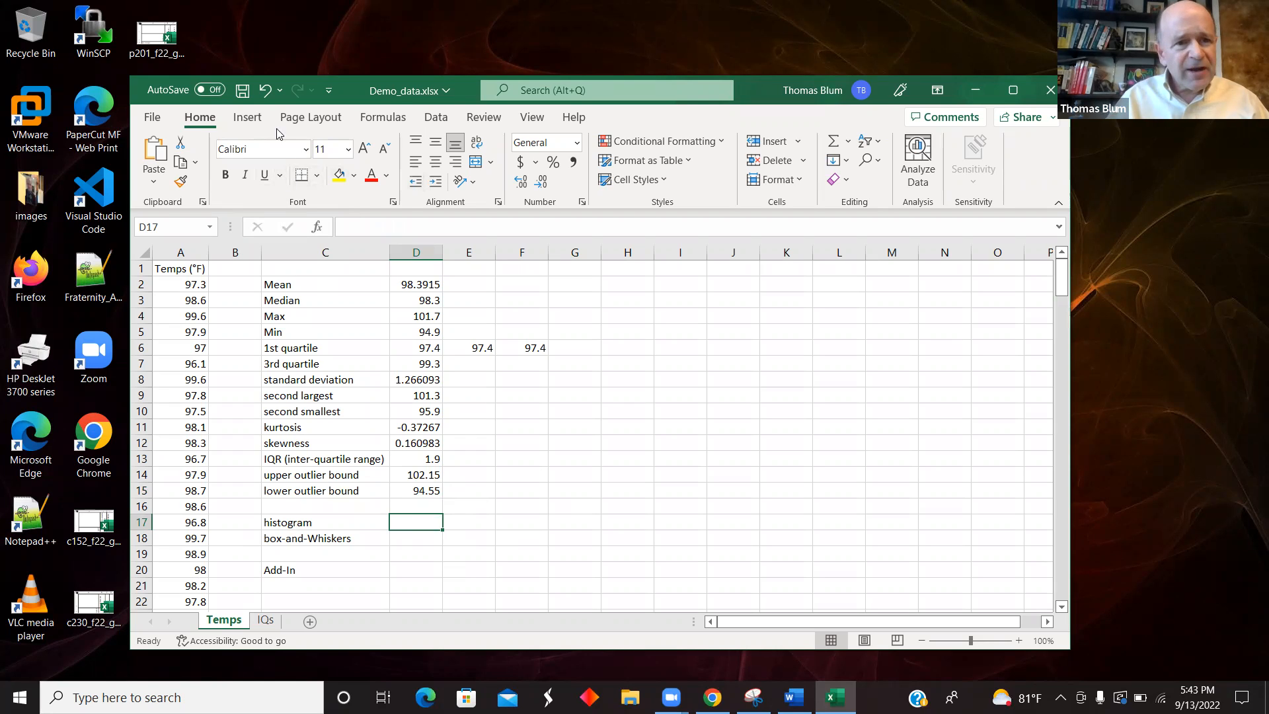
drag(189, 284, 175, 581)
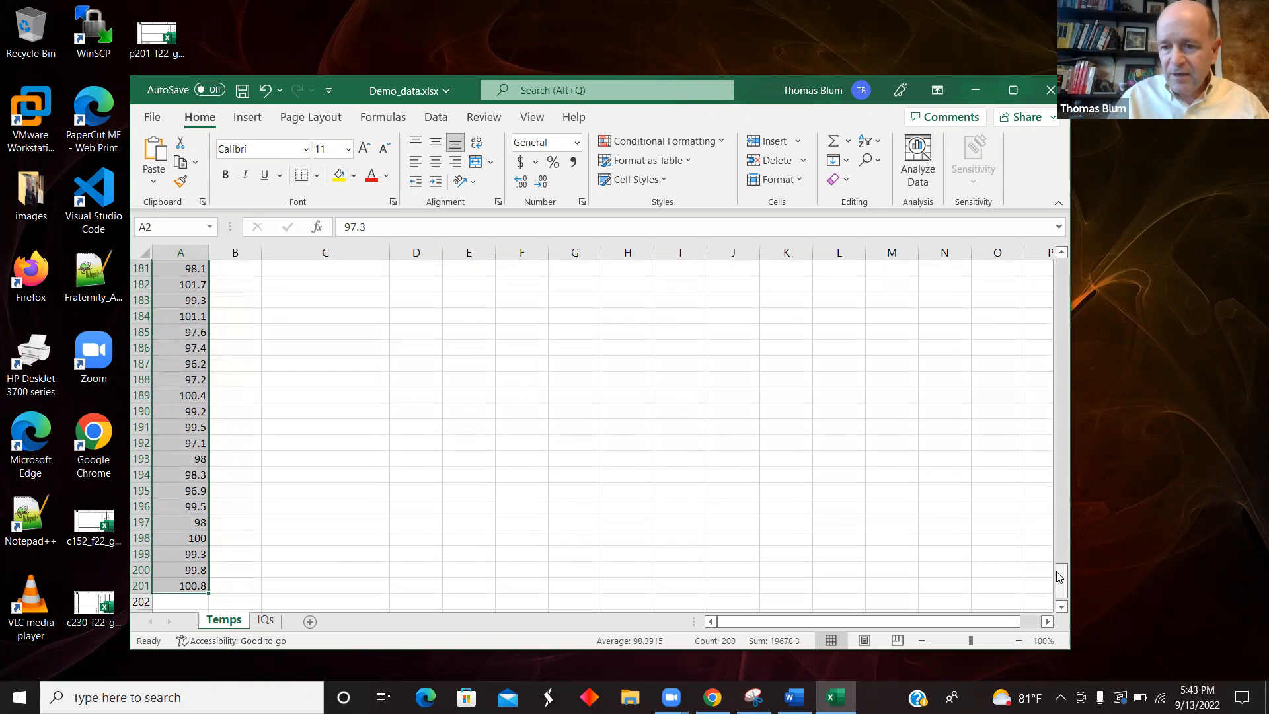
drag(1061, 580, 1060, 272)
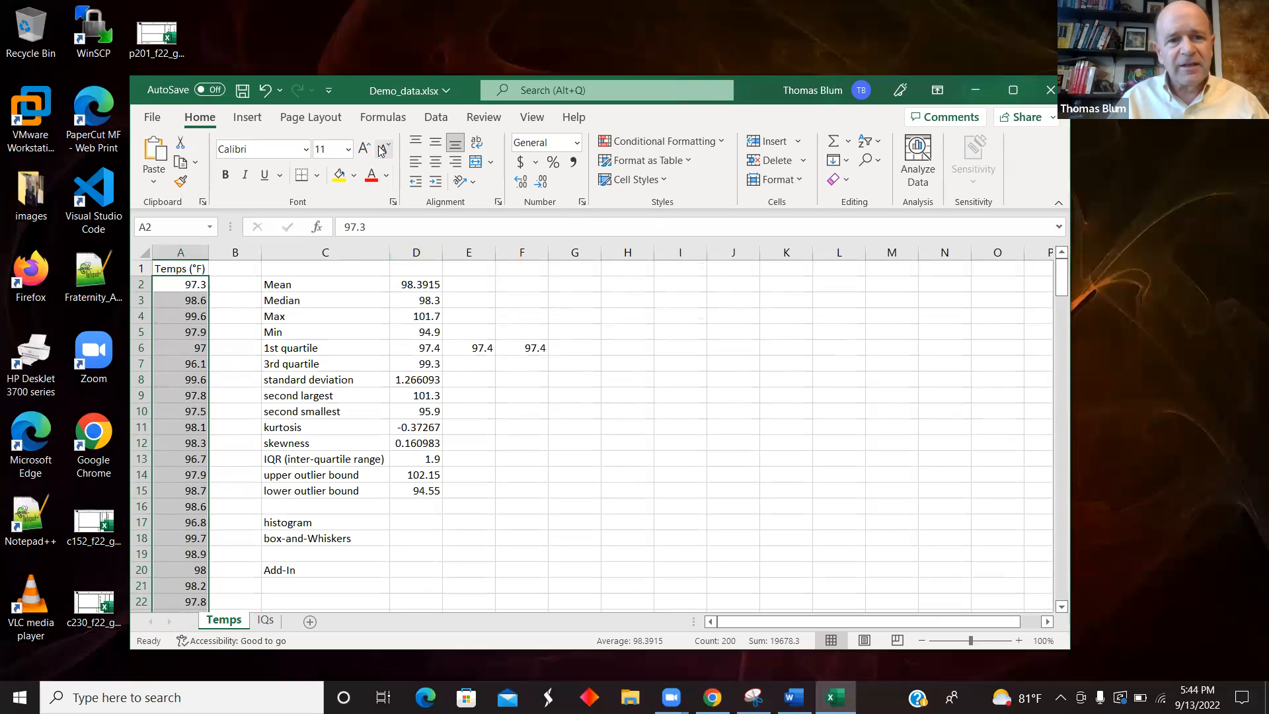
click(253, 118)
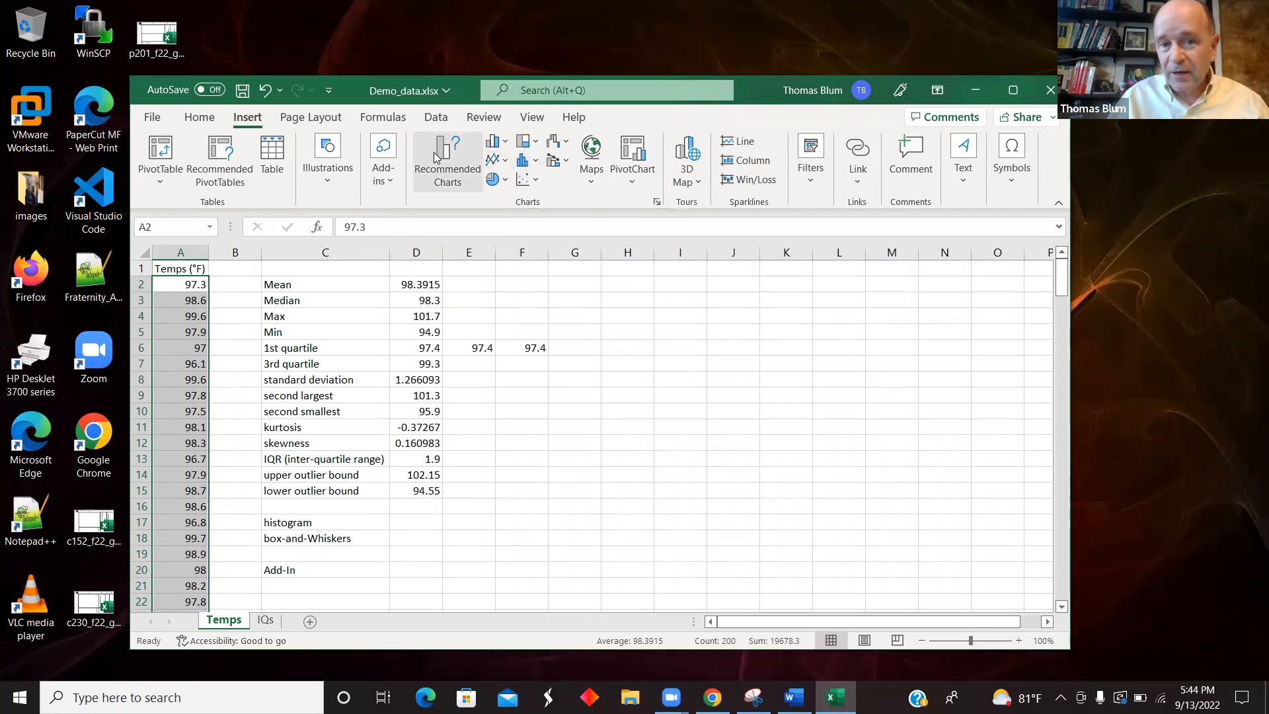
click(537, 164)
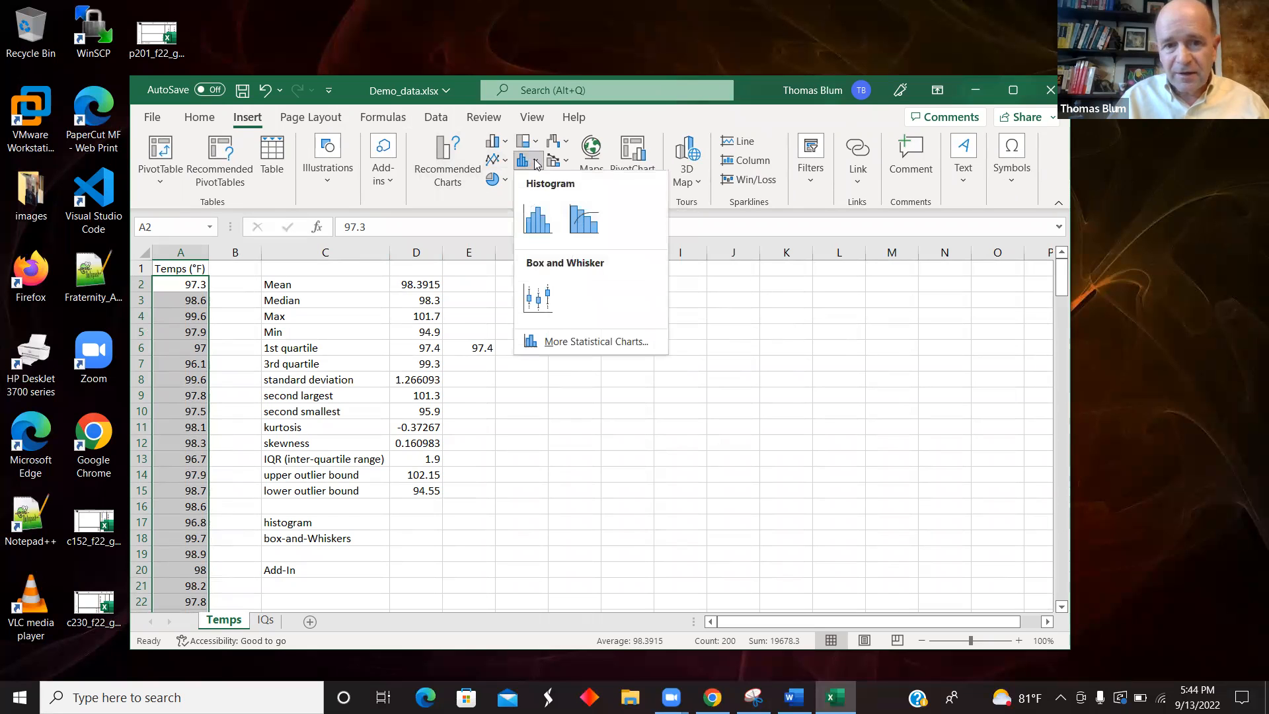
click(530, 230)
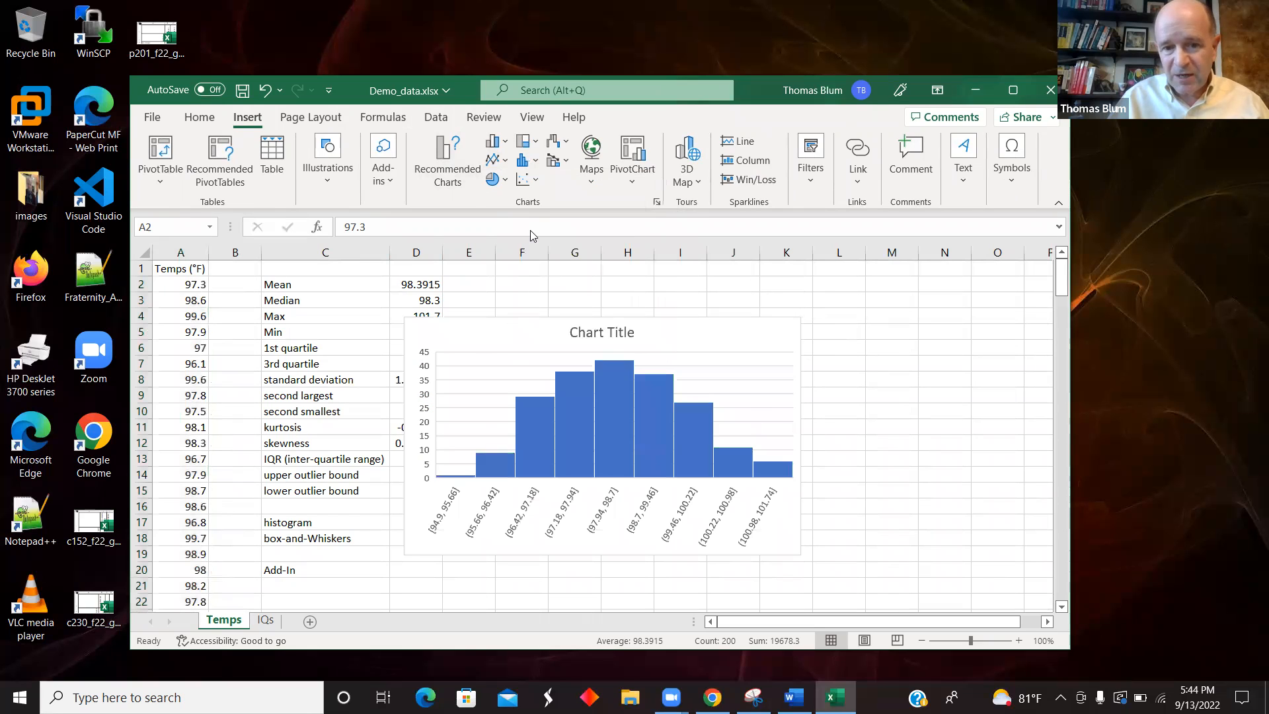
Move the histogram up beside the statistics in column D and change its chart title to "Temperature".
drag(673, 331, 579, 295)
click(659, 297)
text(Temperatures)
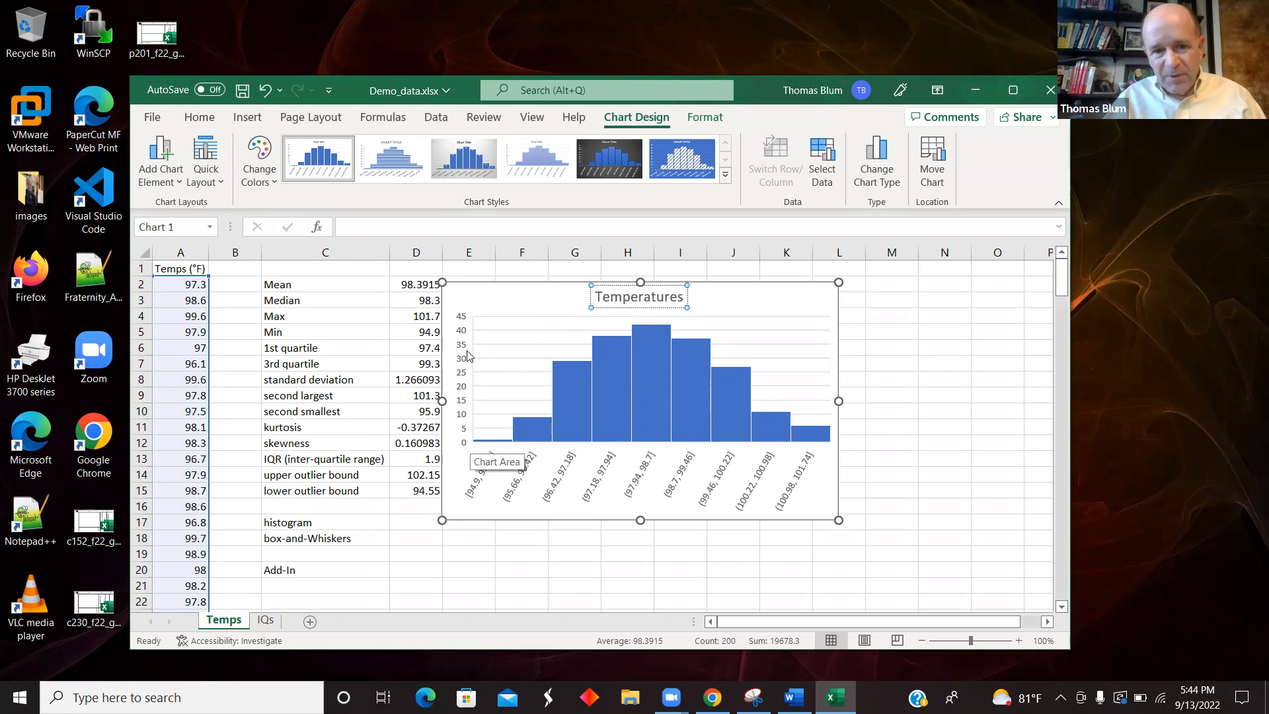
key(BackSpace)
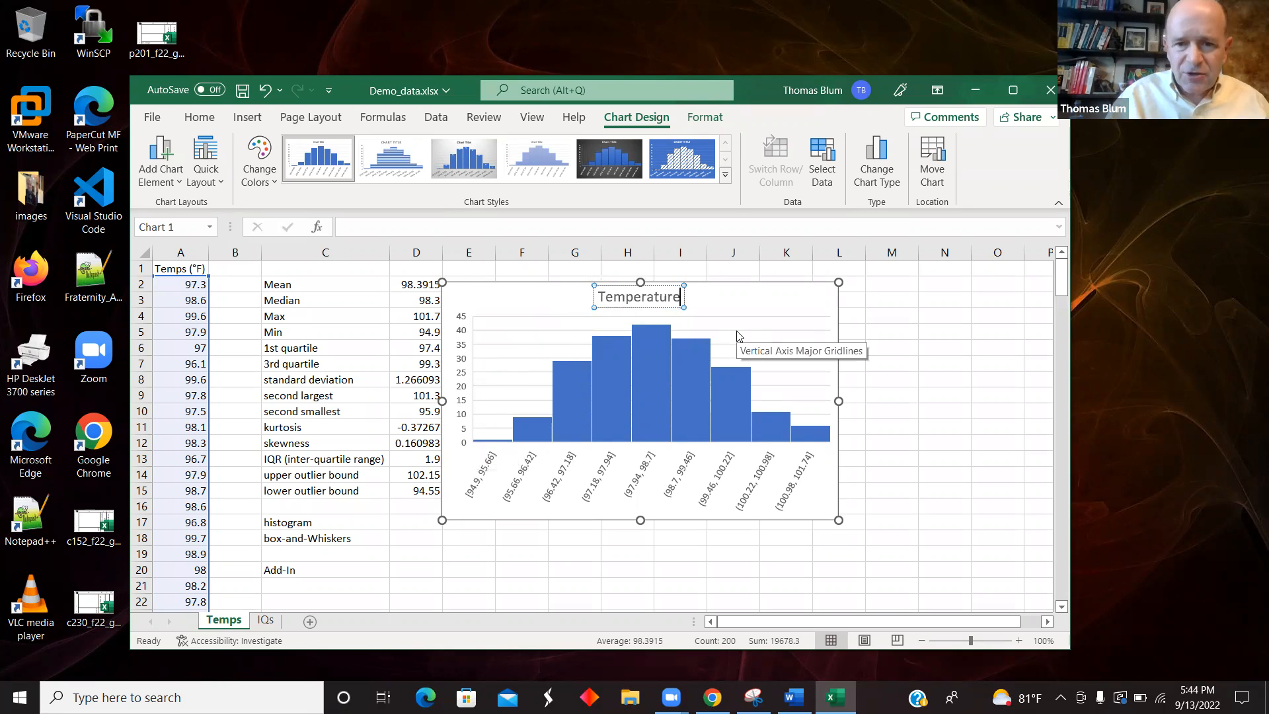
Complete the histogram's chart title so it reads "Temperature Histogram", and deselect the chart.
text(Histo)
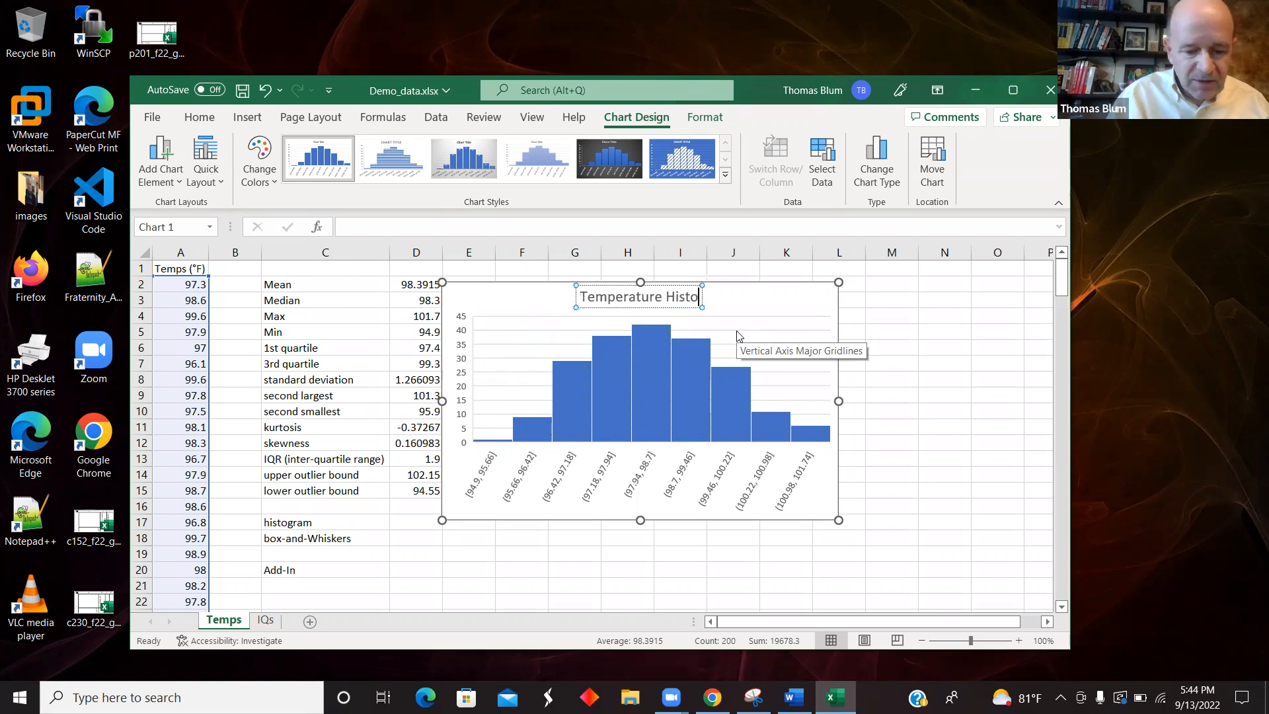
text(gram)
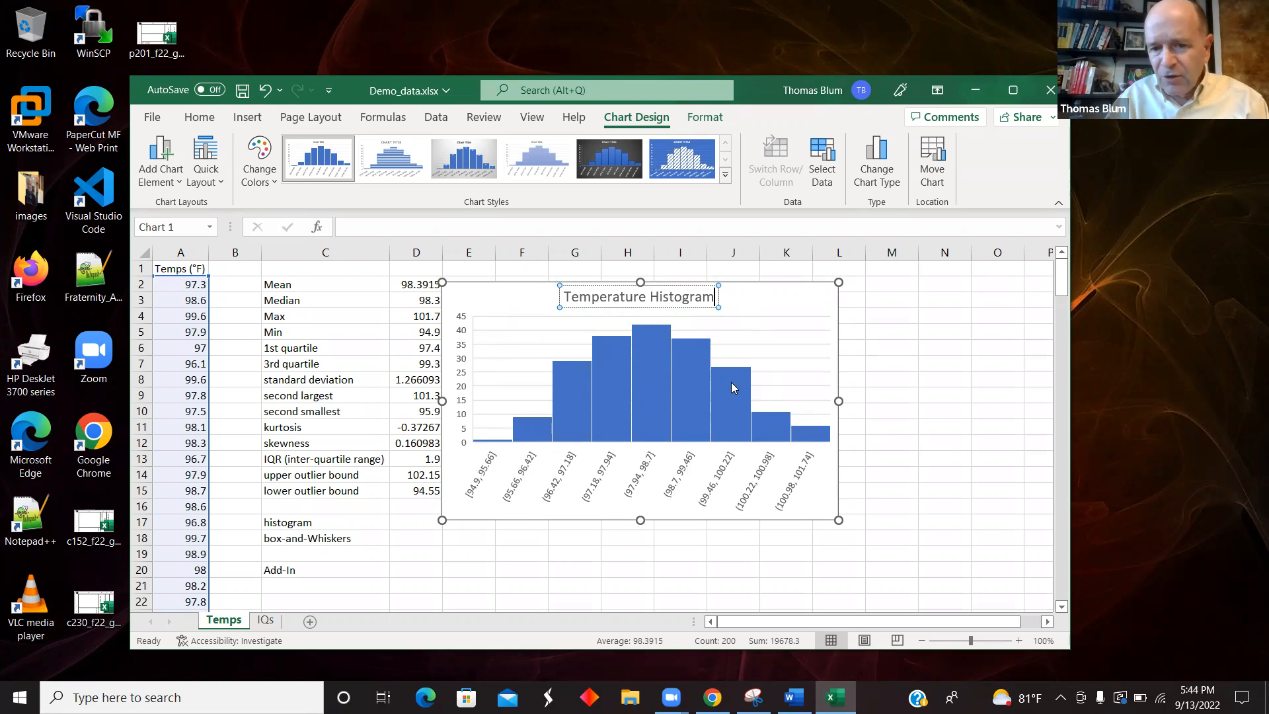
mouse_move(812, 435)
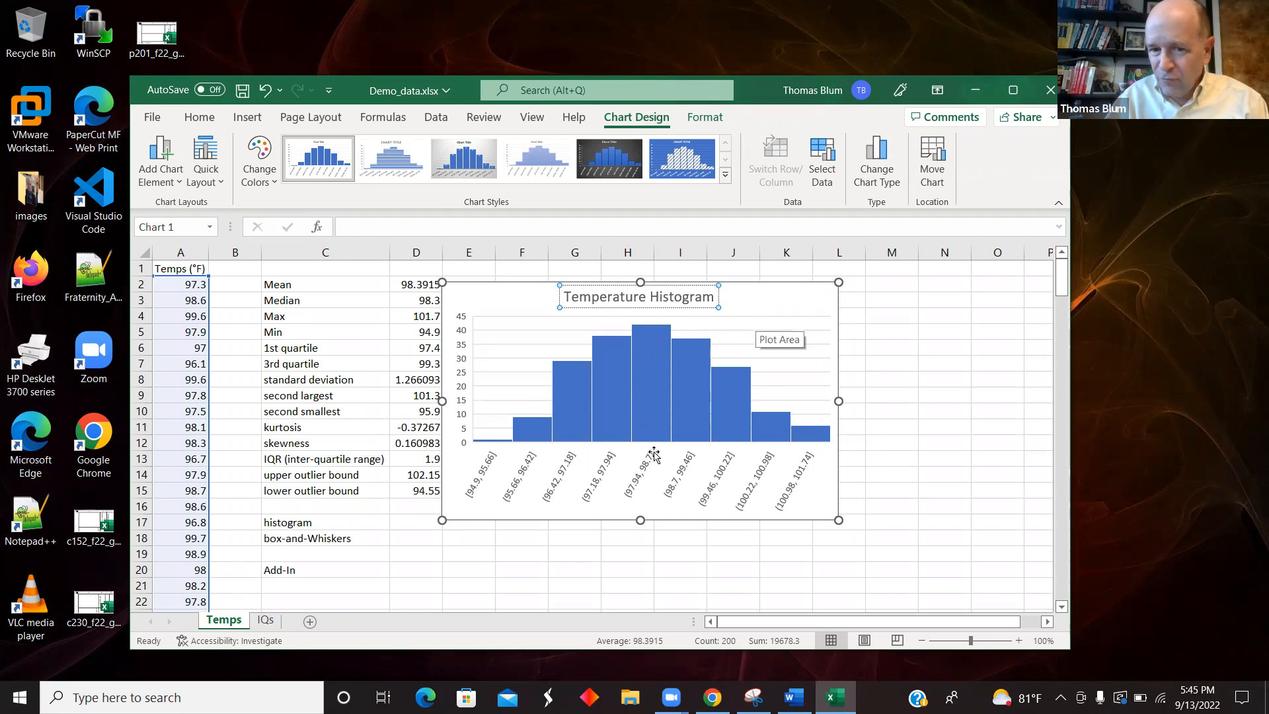
click(935, 361)
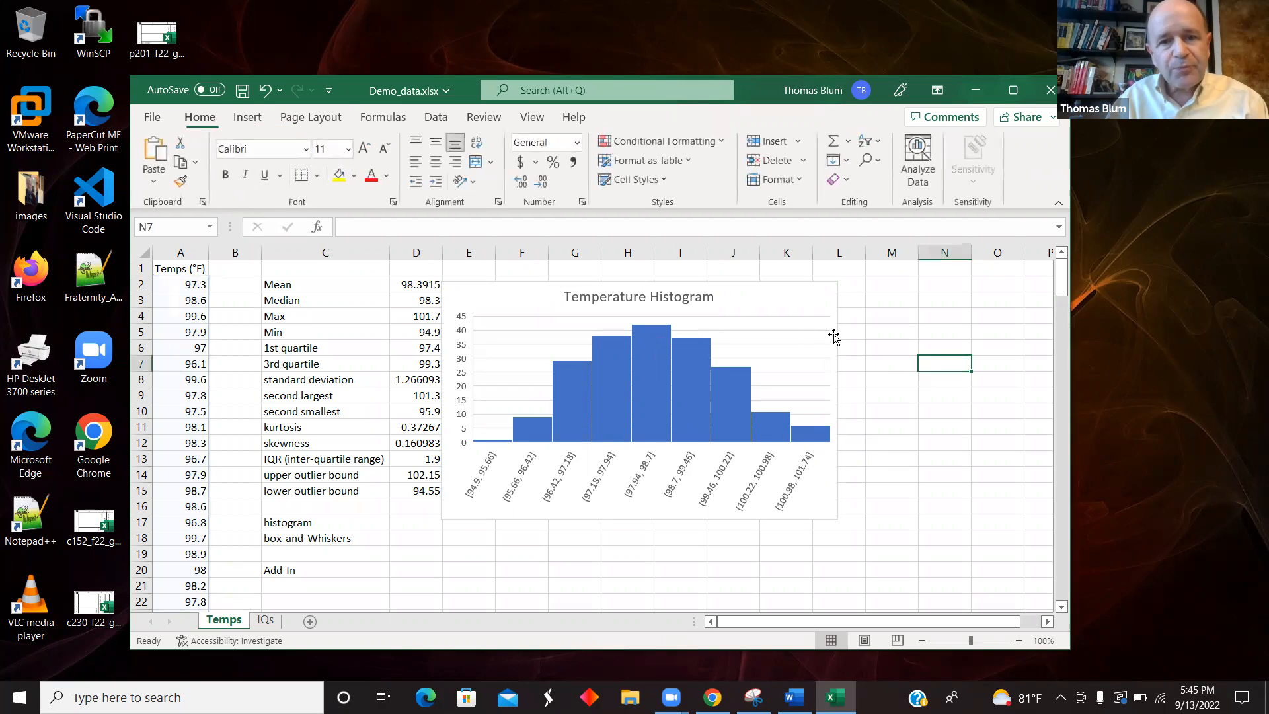
Open the axis formatting options for the histogram's horizontal axis, and reposition and widen the workbook window.
right_click(638, 477)
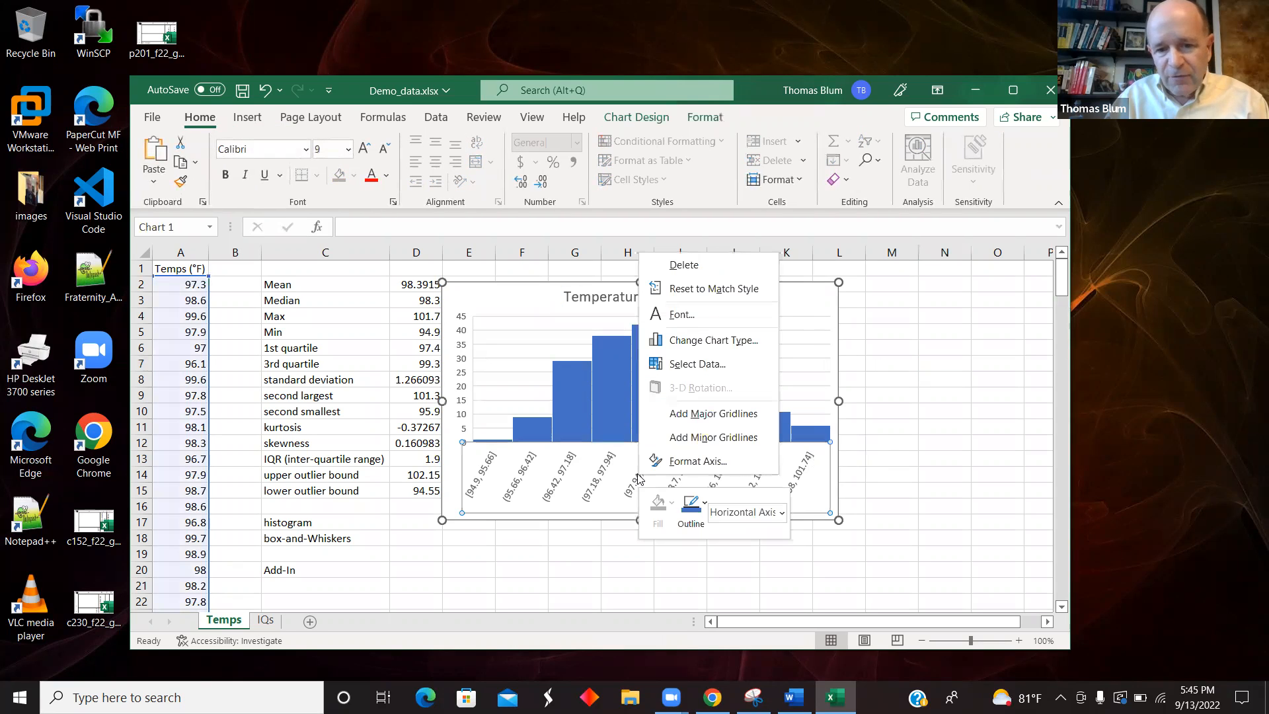
click(685, 465)
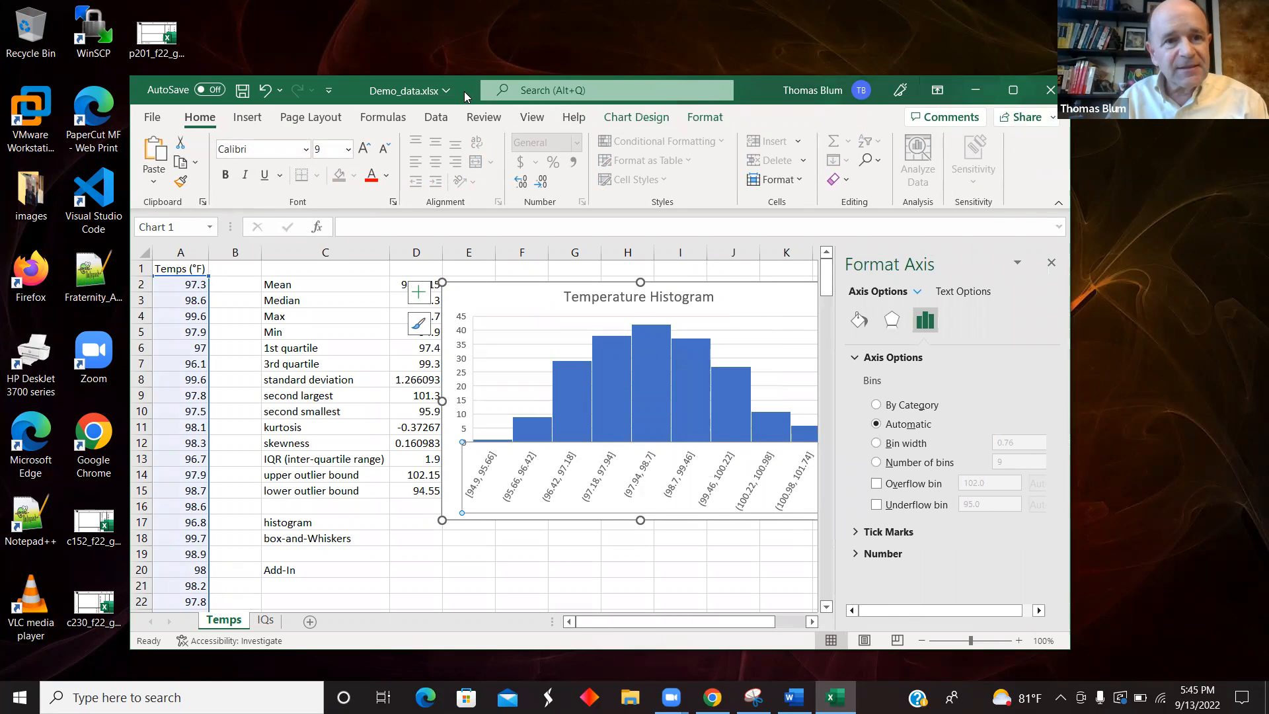
drag(471, 88, 396, 80)
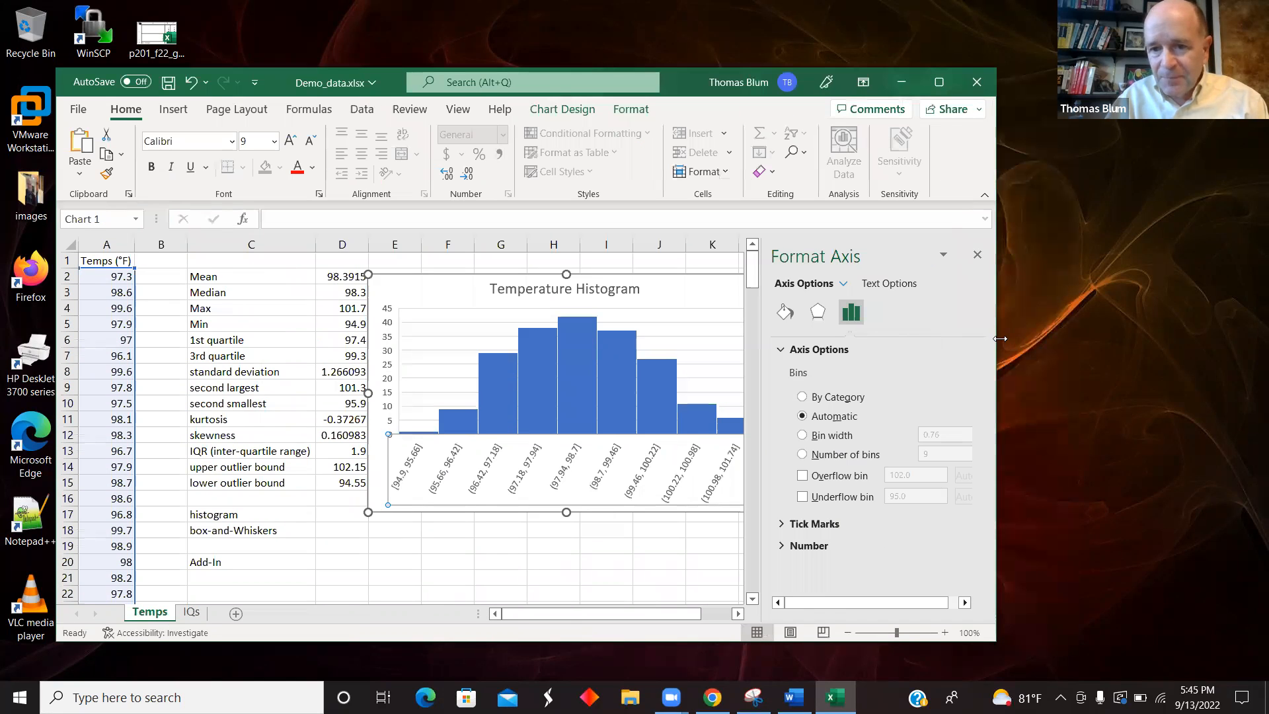
drag(1116, 343, 1117, 346)
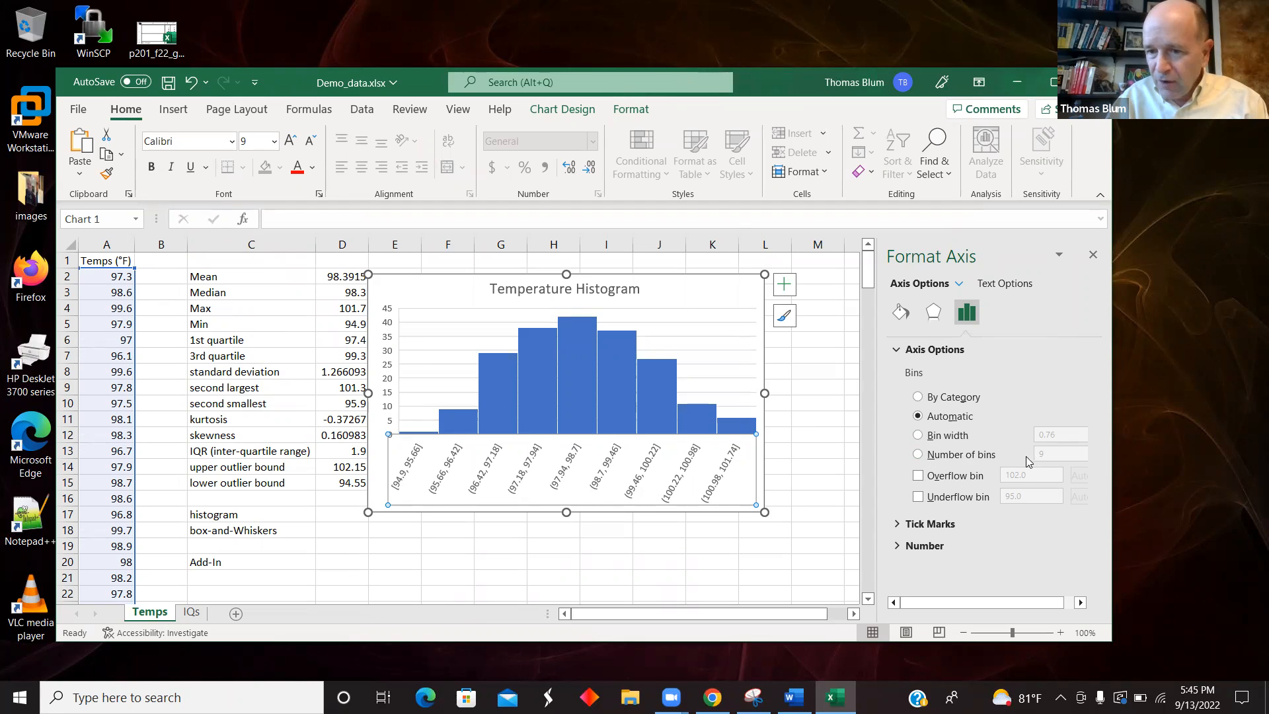
Set the bin width of the histogram's horizontal axis to 0.5.
click(918, 434)
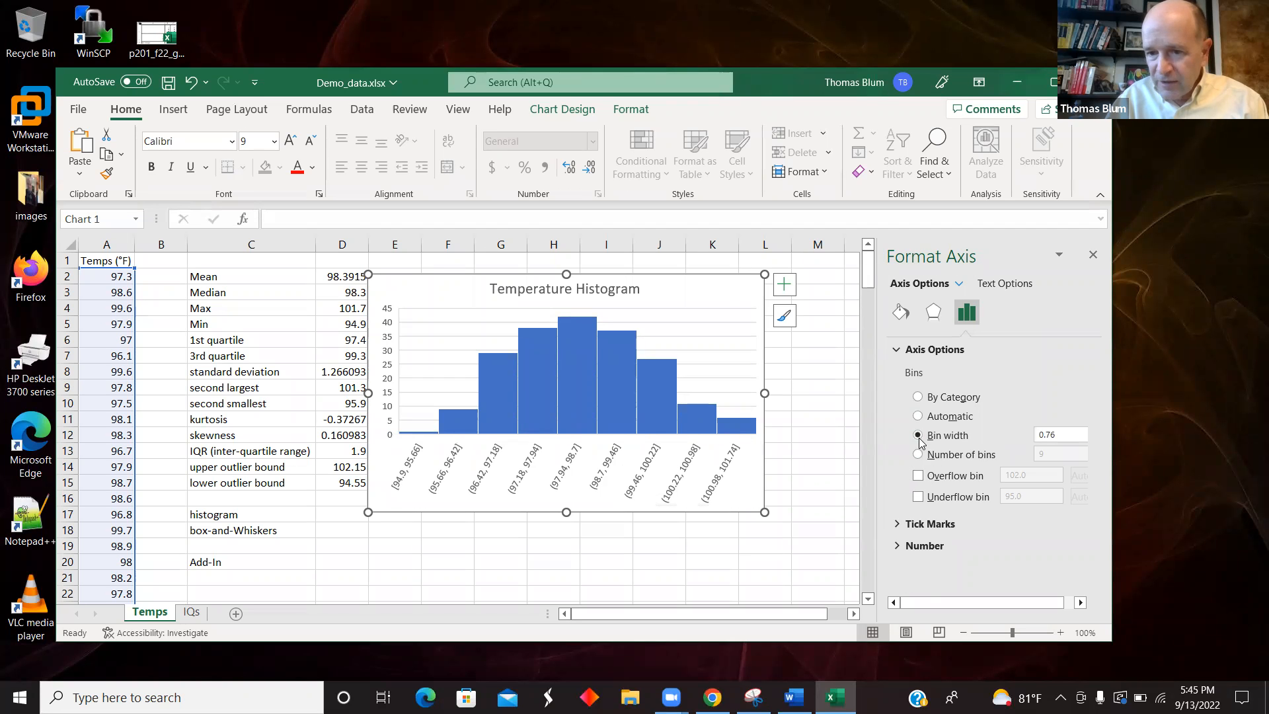
click(1056, 435)
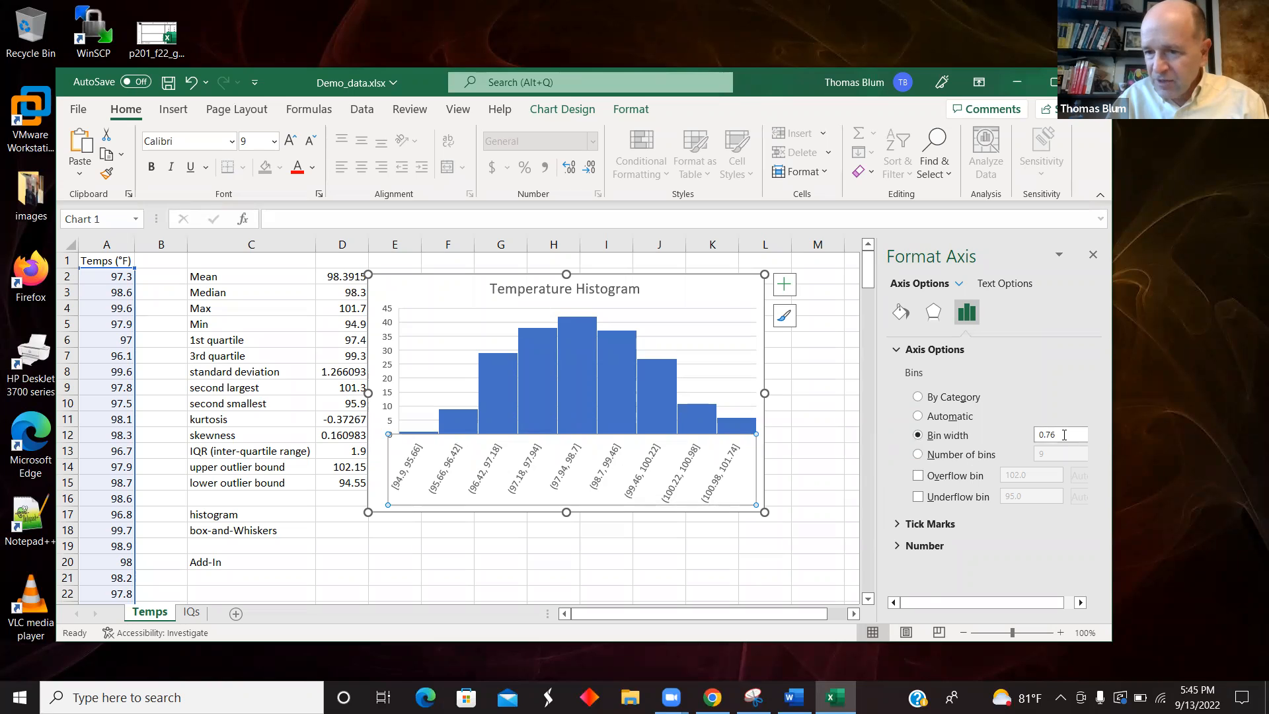
key(BackSpace)
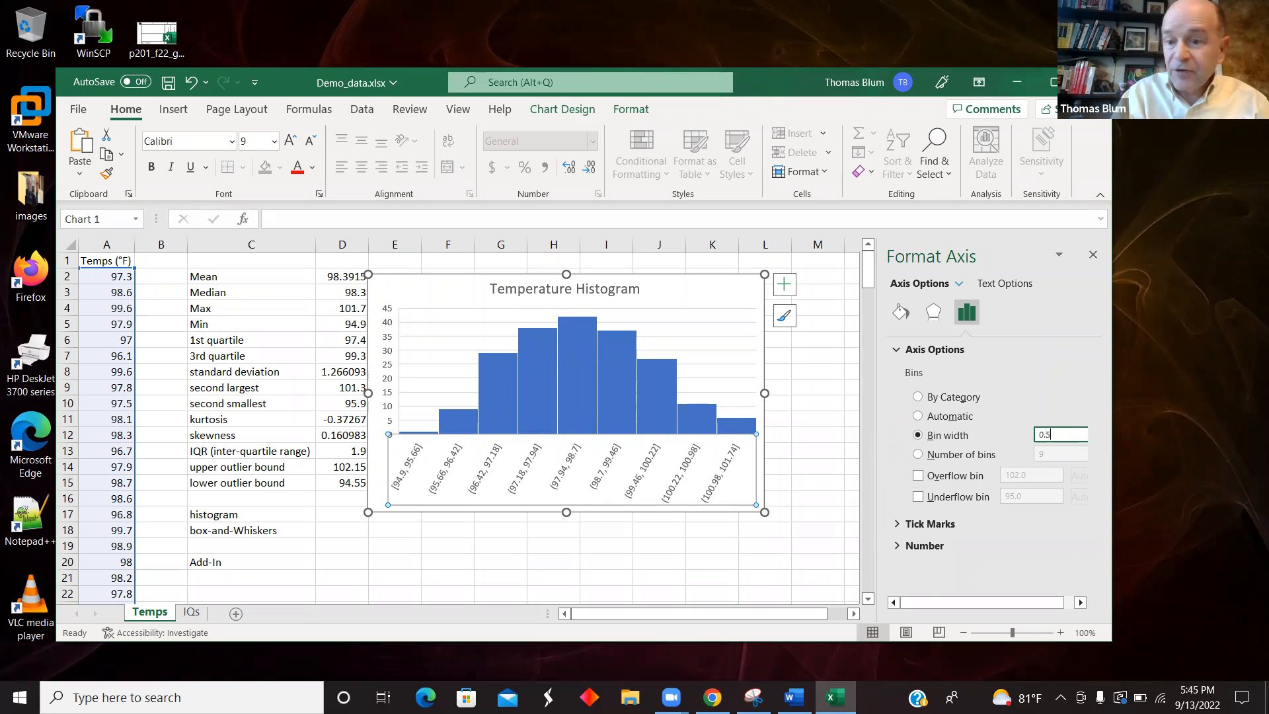
text(5)
key(Return)
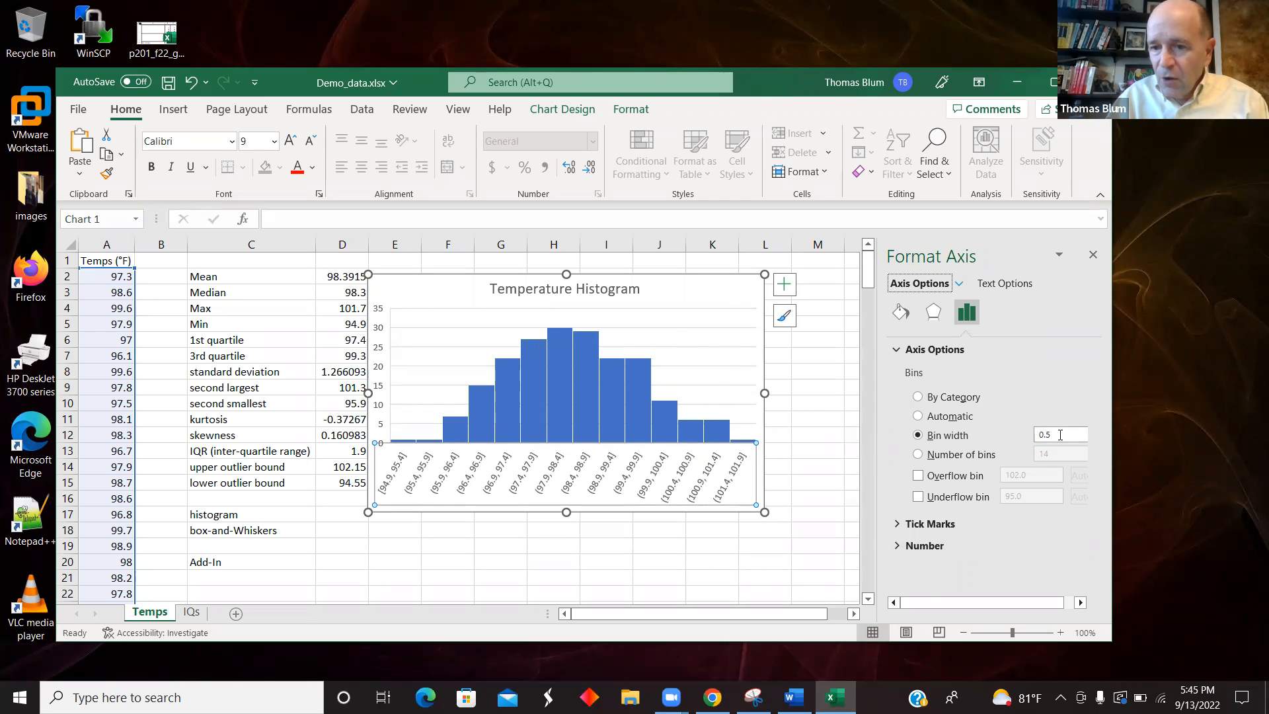
Switch the histogram's binning to a fixed number of bins and set it to 8.
click(917, 454)
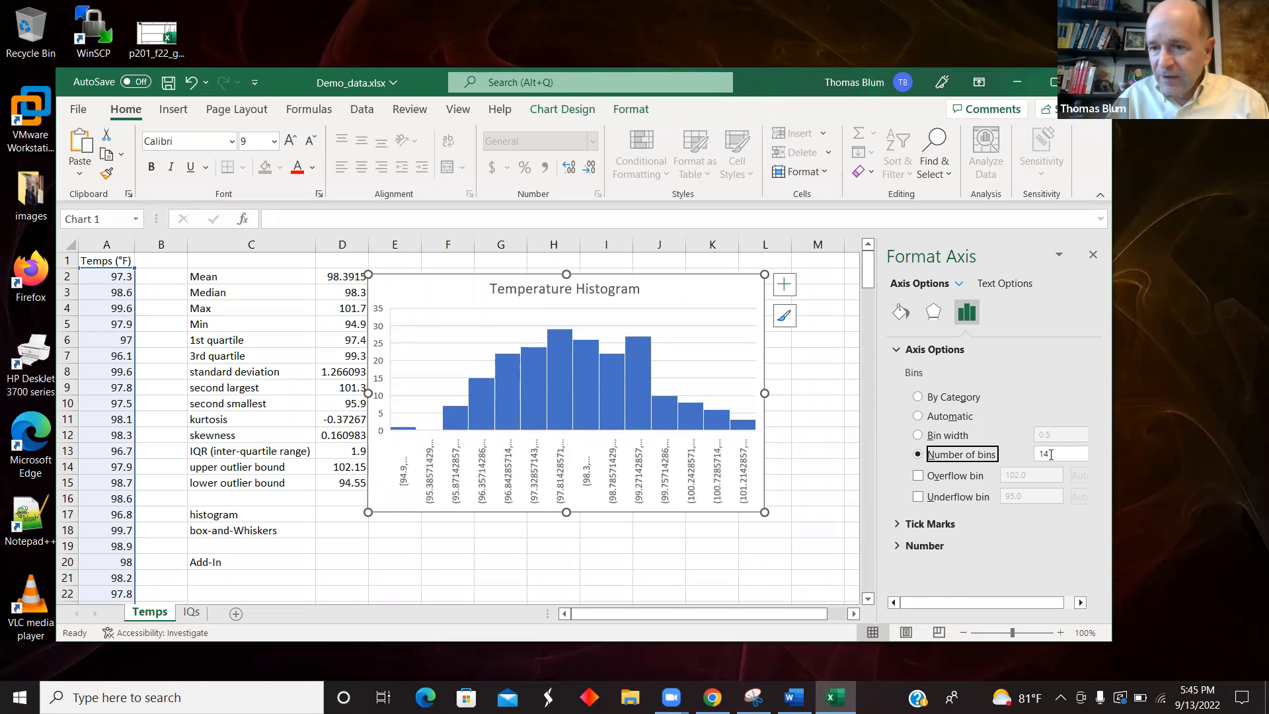
text(8)
key(Return)
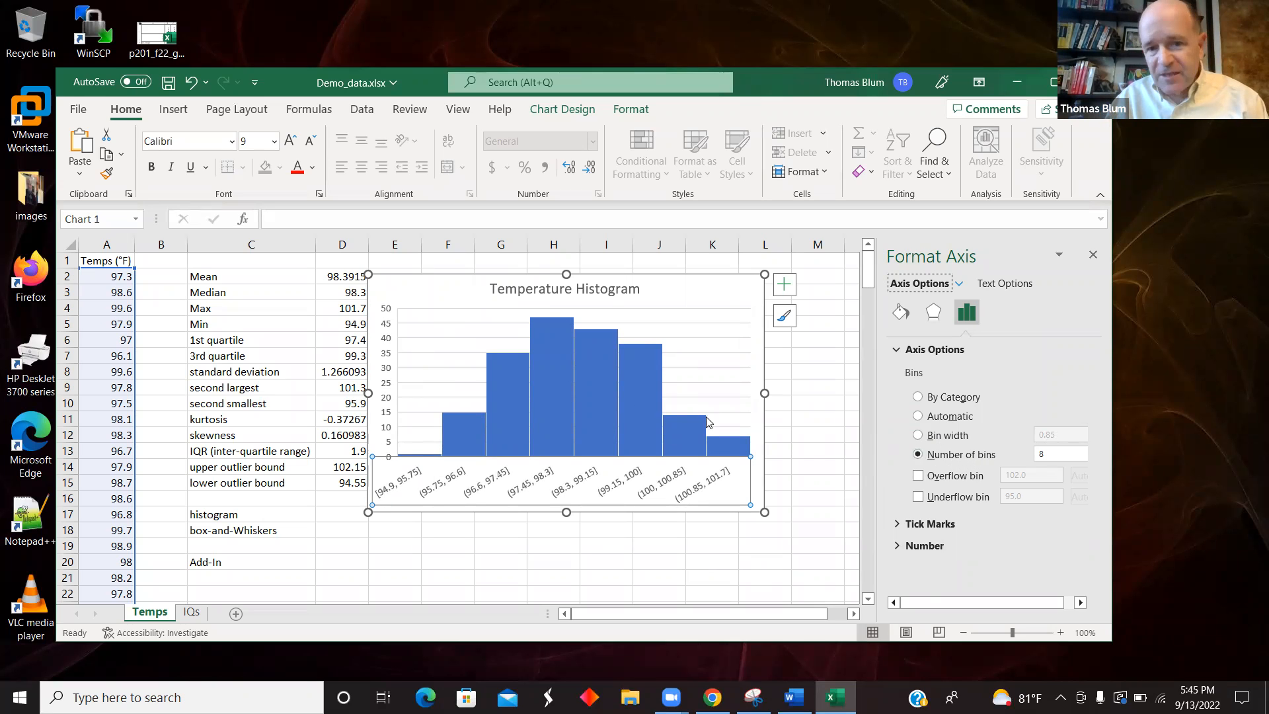
mouse_move(609, 411)
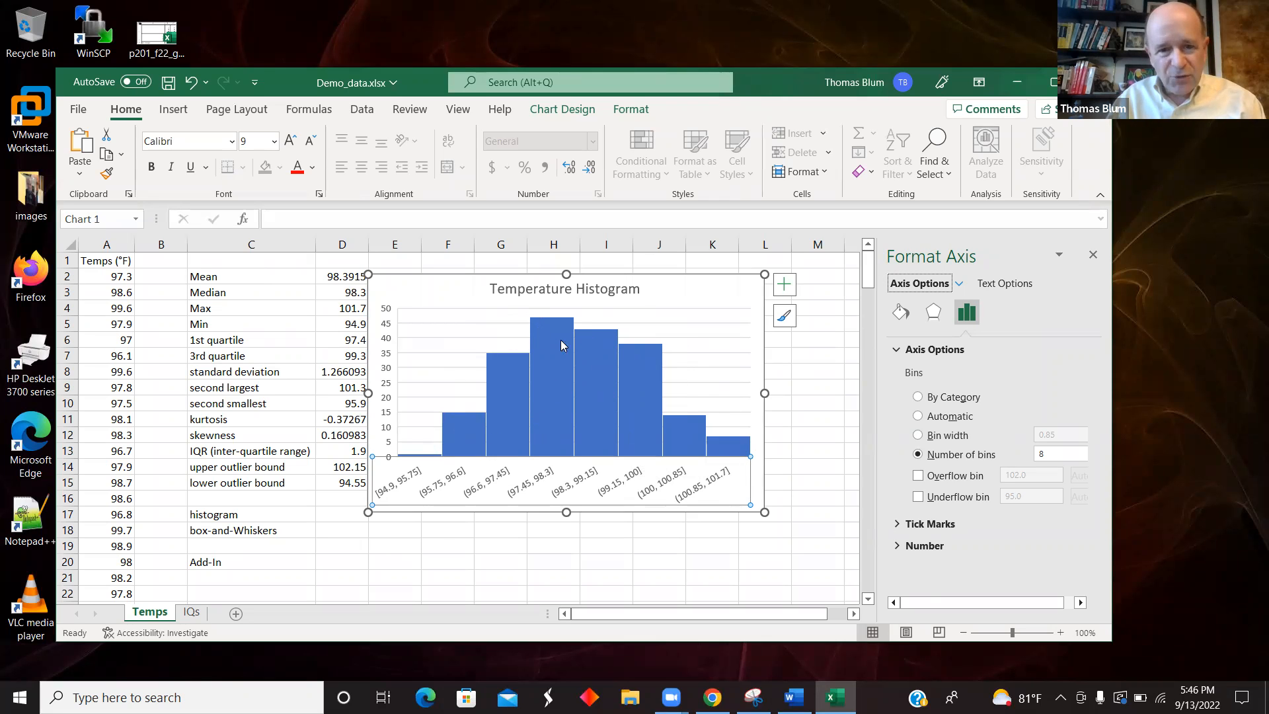
mouse_move(560, 448)
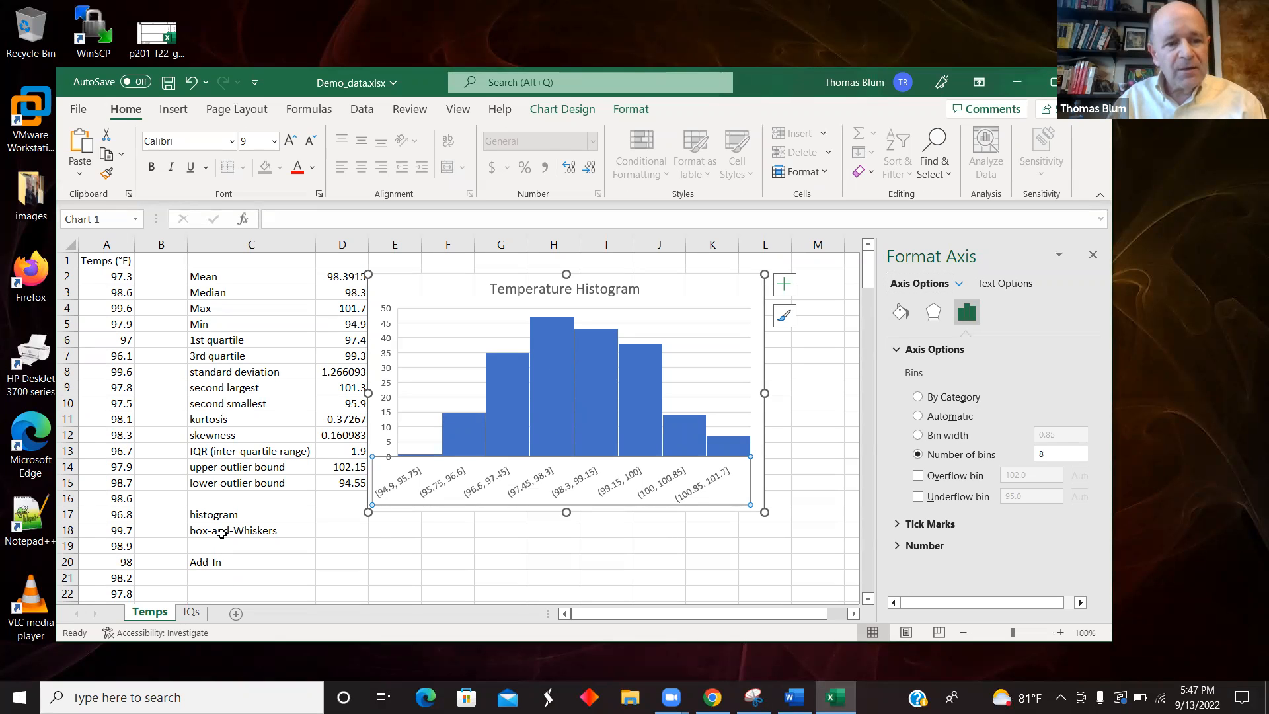
Insert a box-and-whisker chart of the temperatures in A2:A201 and place it over the lower part of the histogram.
click(432, 557)
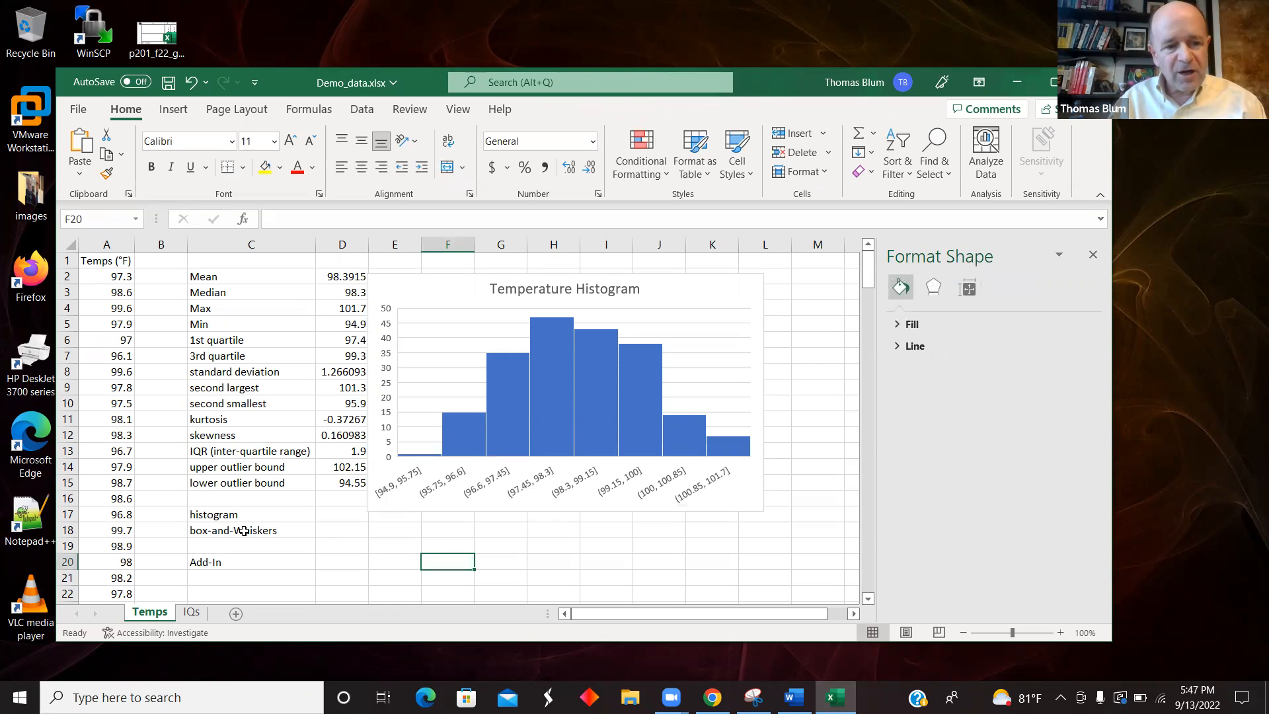
click(244, 530)
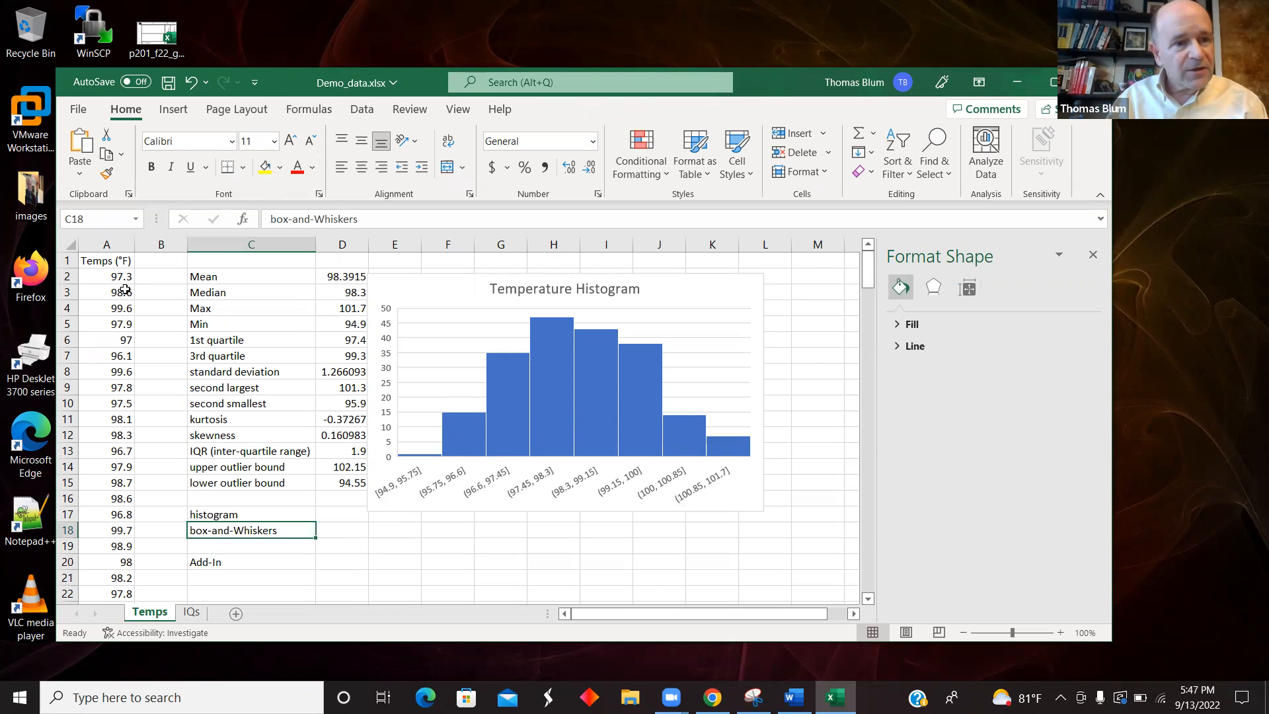
drag(109, 276, 104, 574)
drag(868, 572, 868, 254)
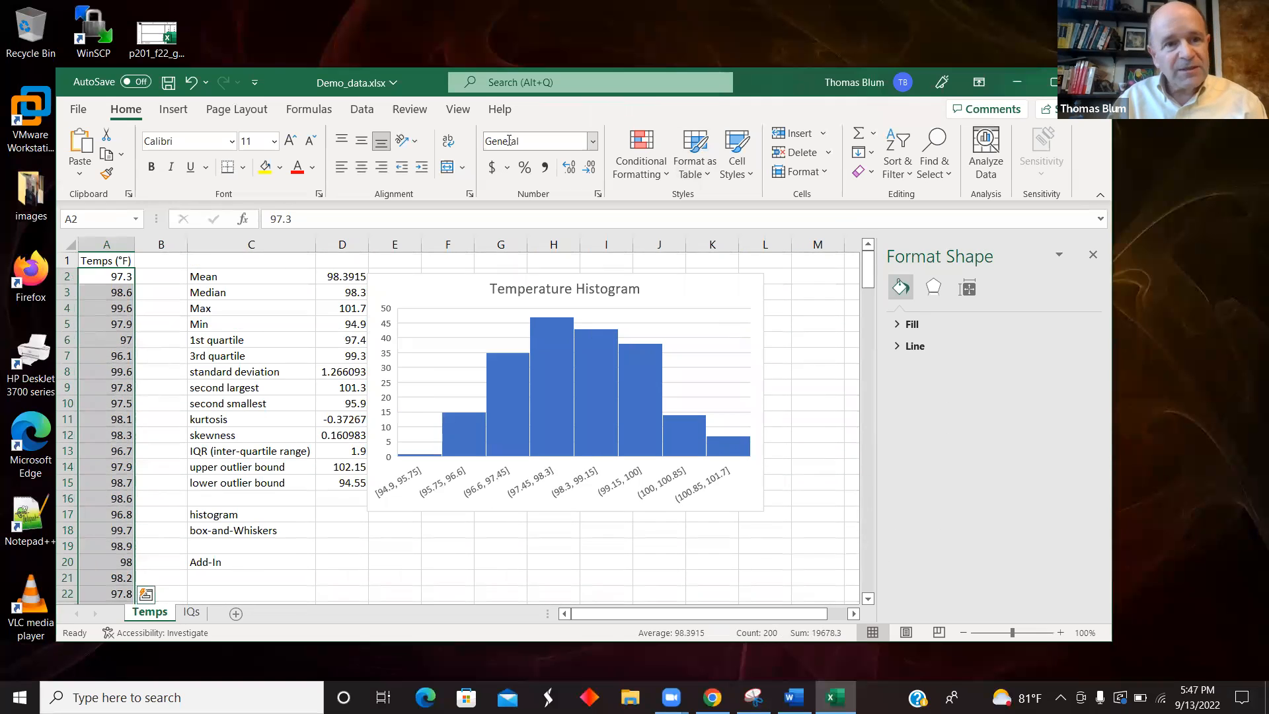
click(173, 109)
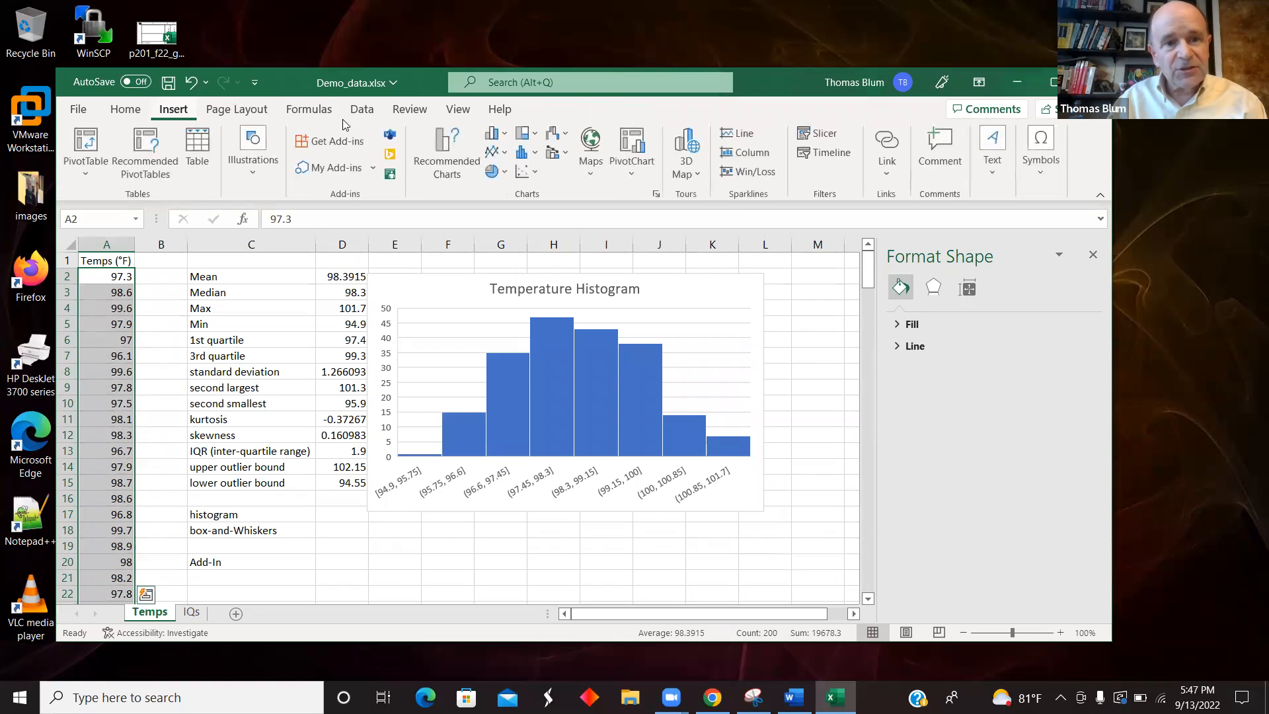
click(535, 154)
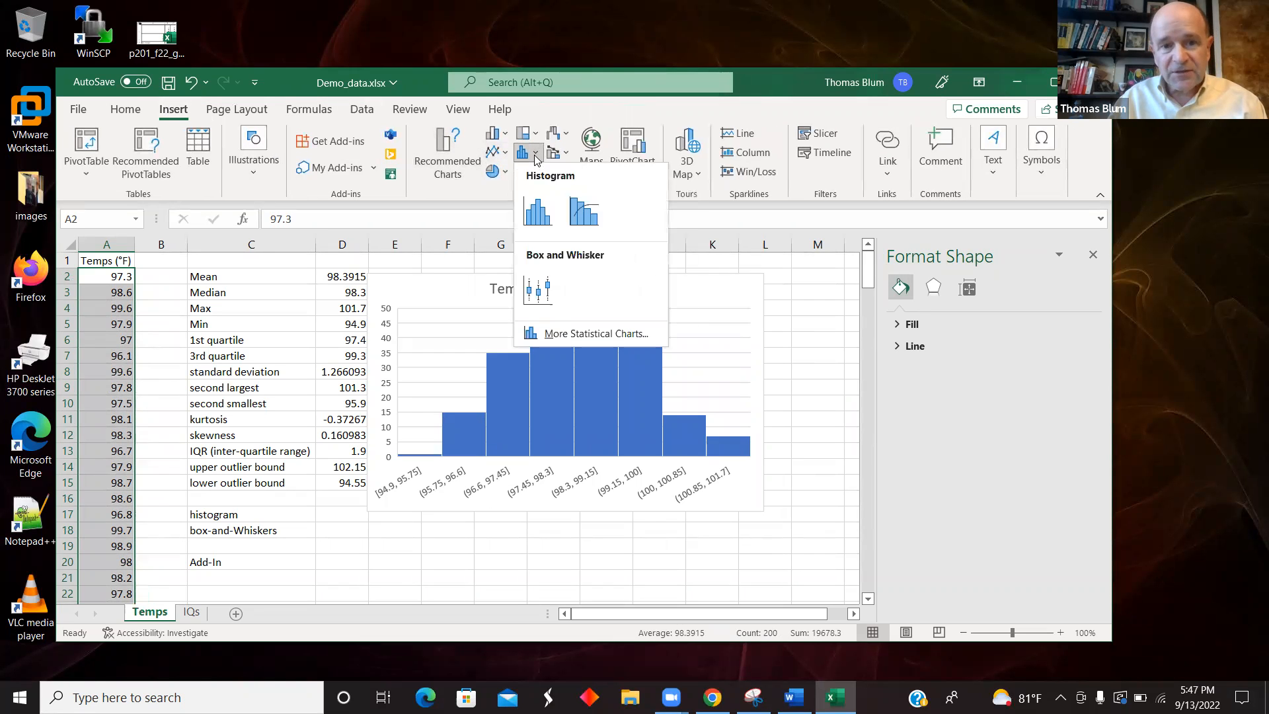
click(537, 289)
drag(599, 317, 693, 349)
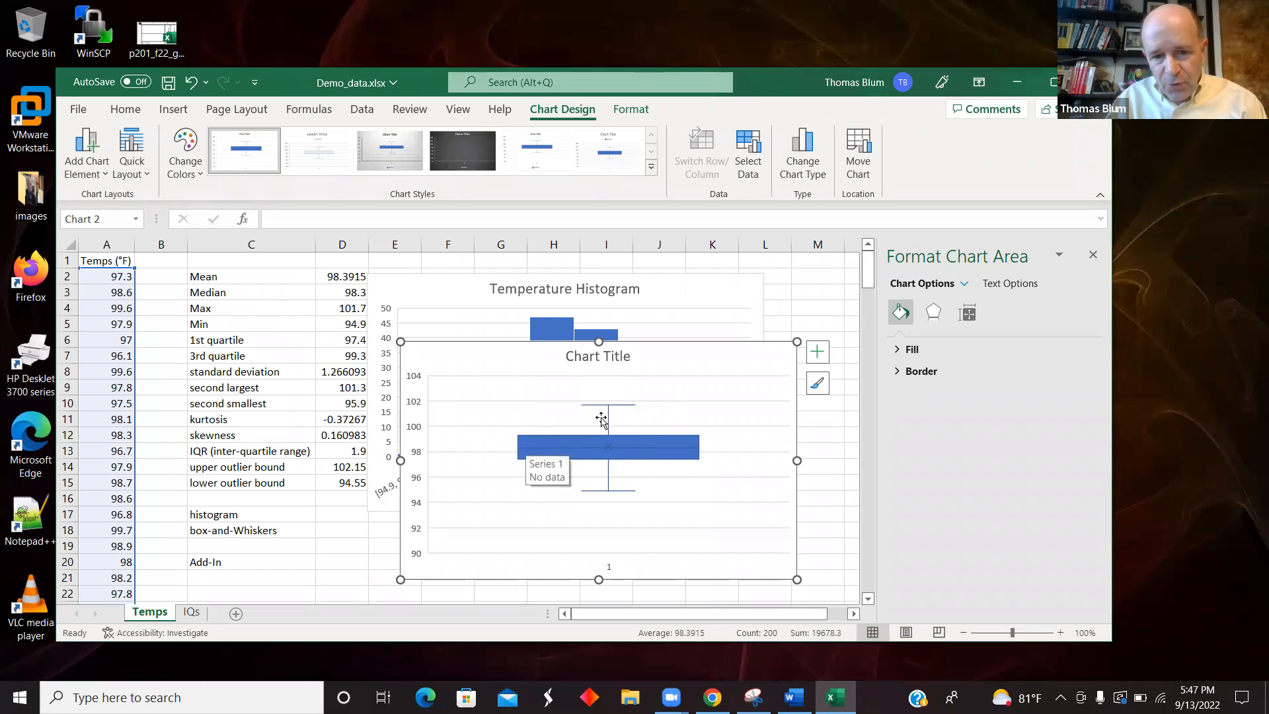
Examine the whisker ends, the box edges and the median line of the box-and-whisker chart.
mouse_move(631, 410)
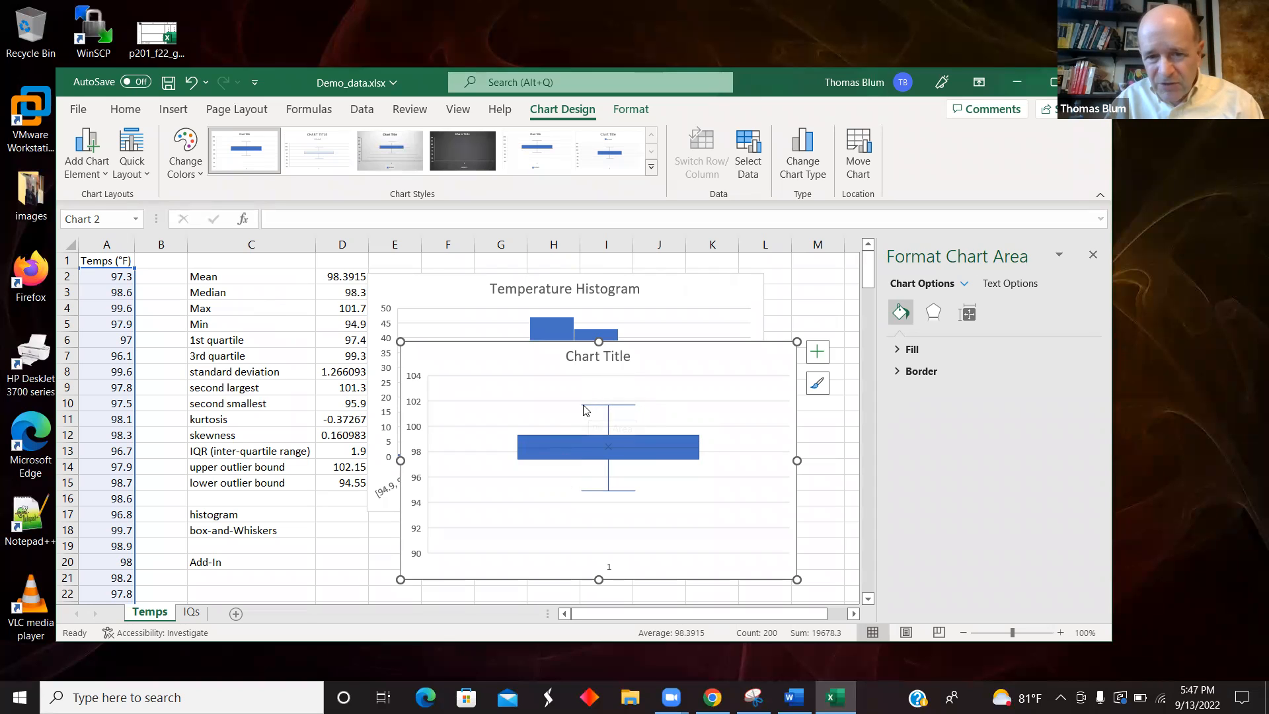
mouse_move(583, 409)
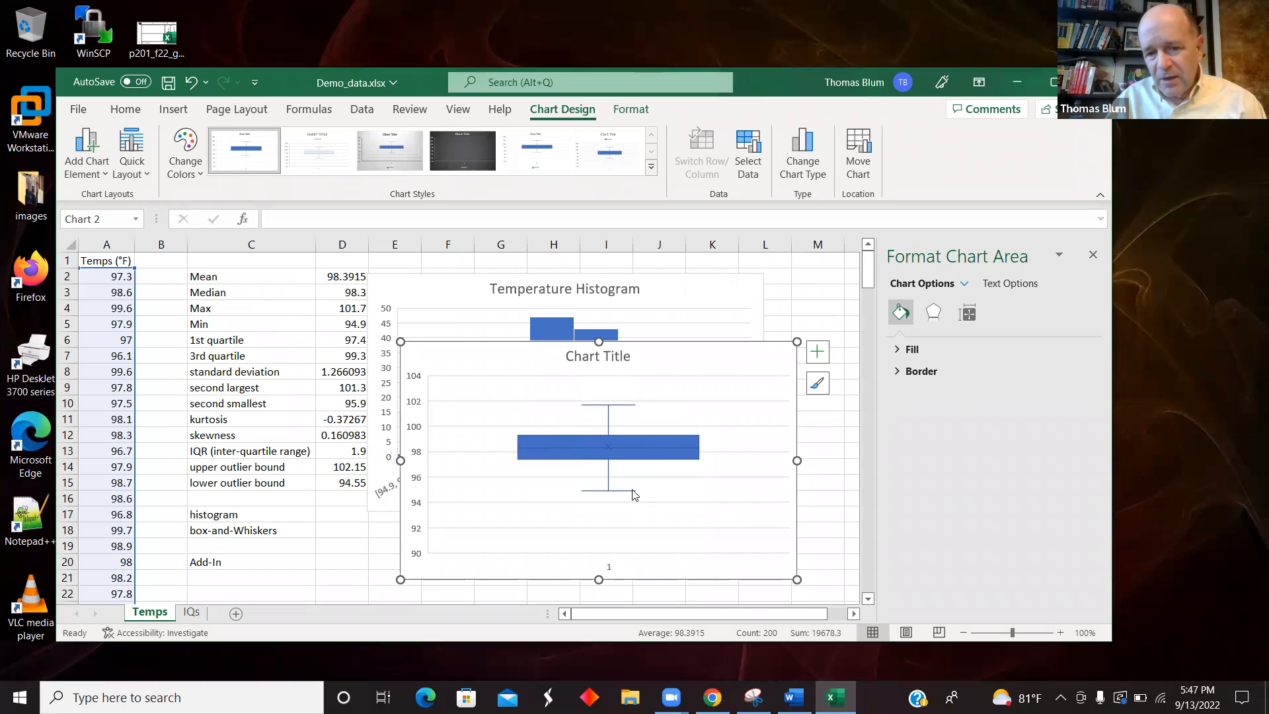
mouse_move(633, 497)
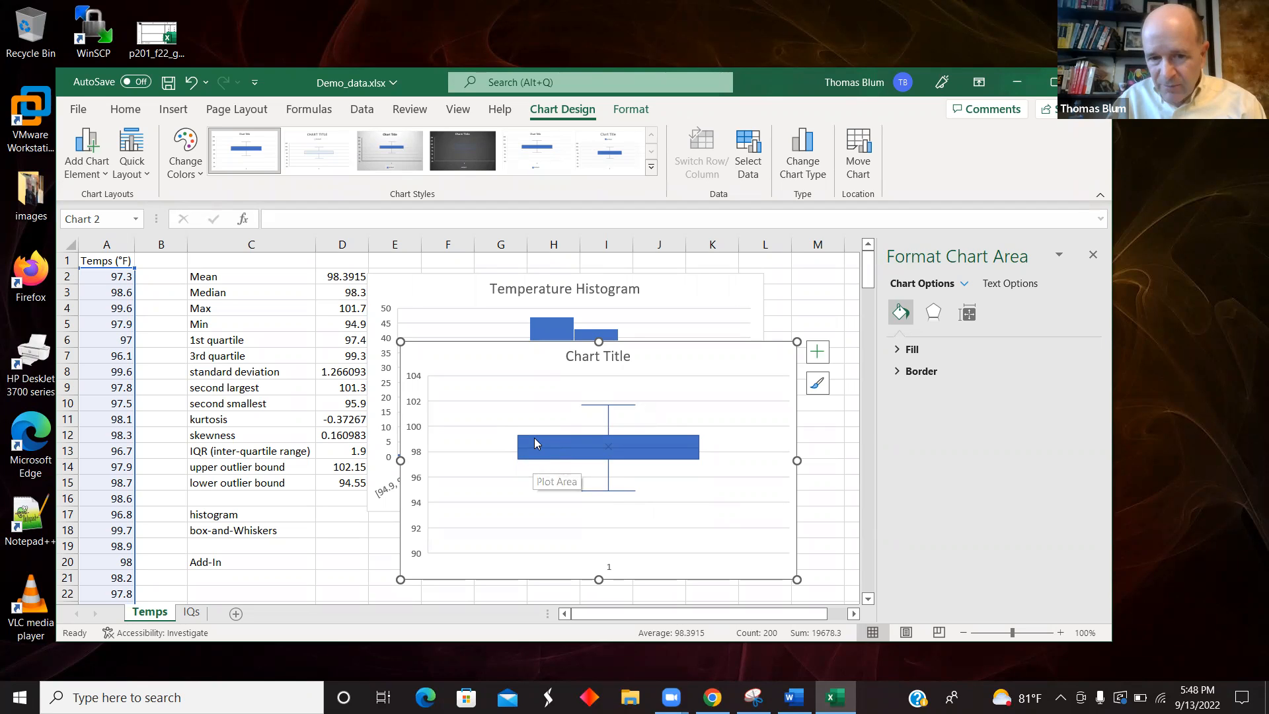
mouse_move(536, 435)
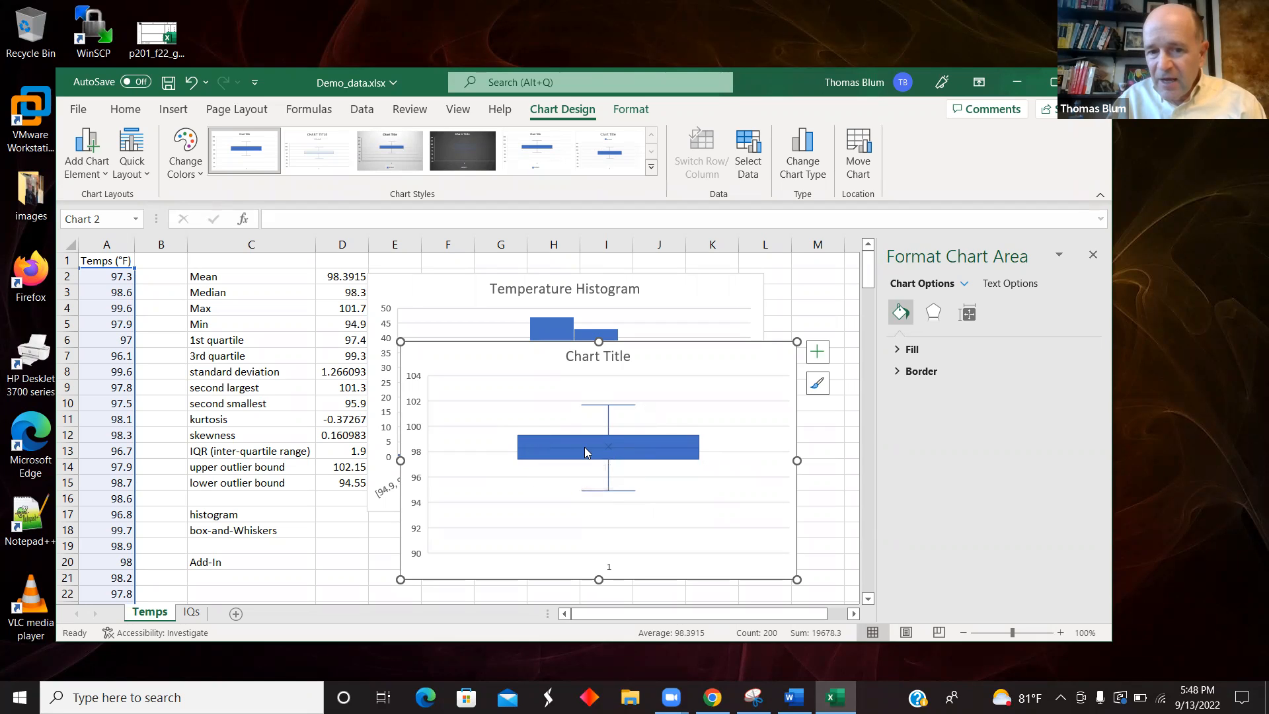
mouse_move(601, 456)
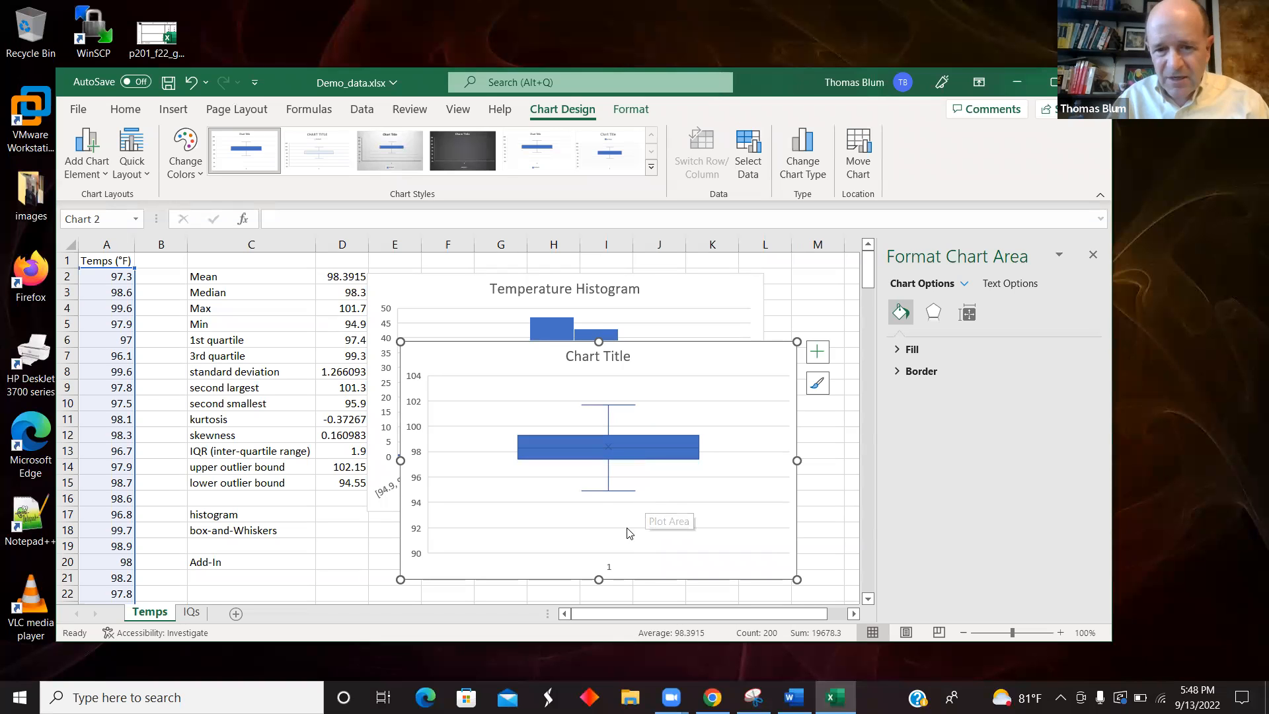
mouse_move(668, 446)
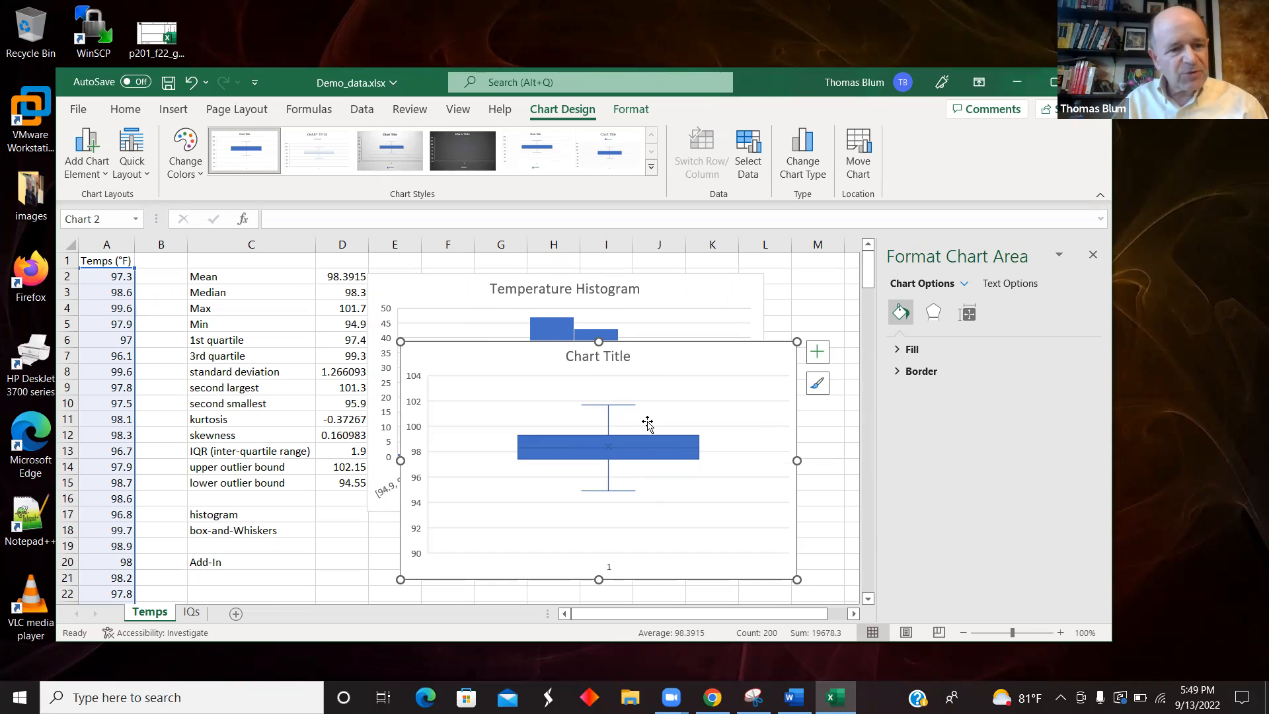
Confirm in the Excel add-ins manager that the Analysis ToolPak is enabled, and close the Format Shape pane.
click(239, 561)
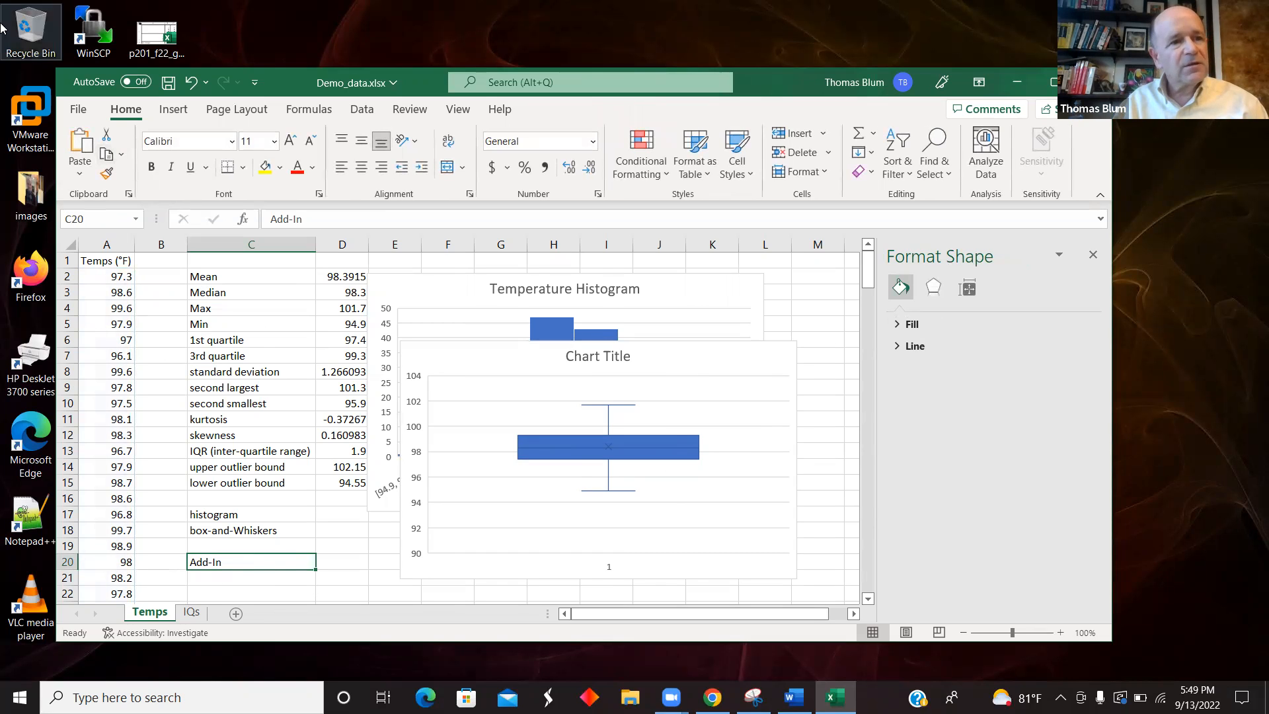
click(79, 110)
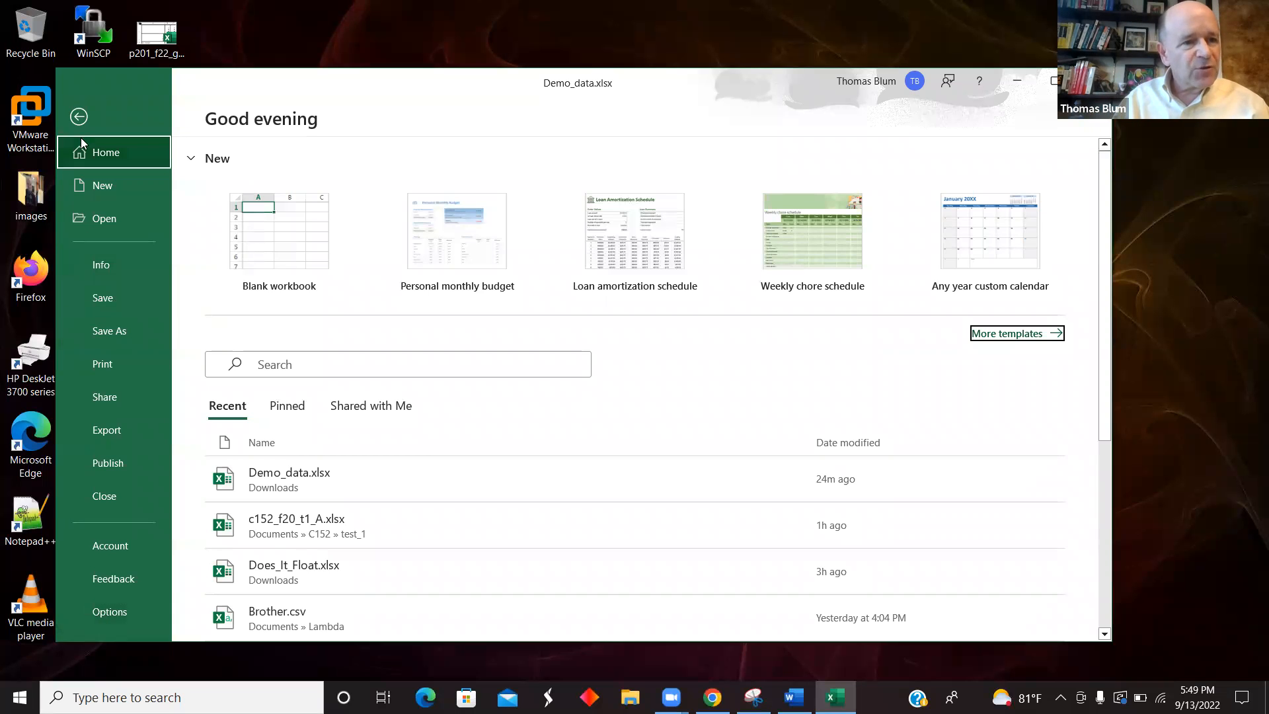
click(81, 118)
click(79, 108)
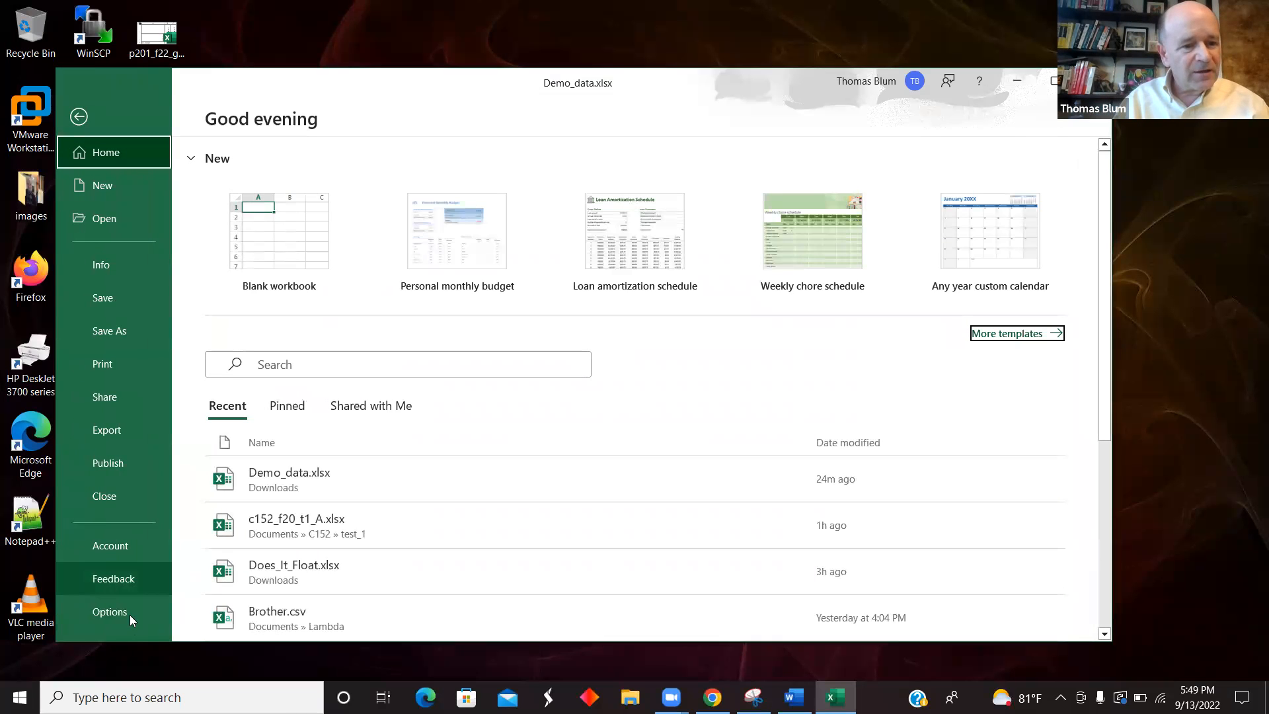
click(128, 613)
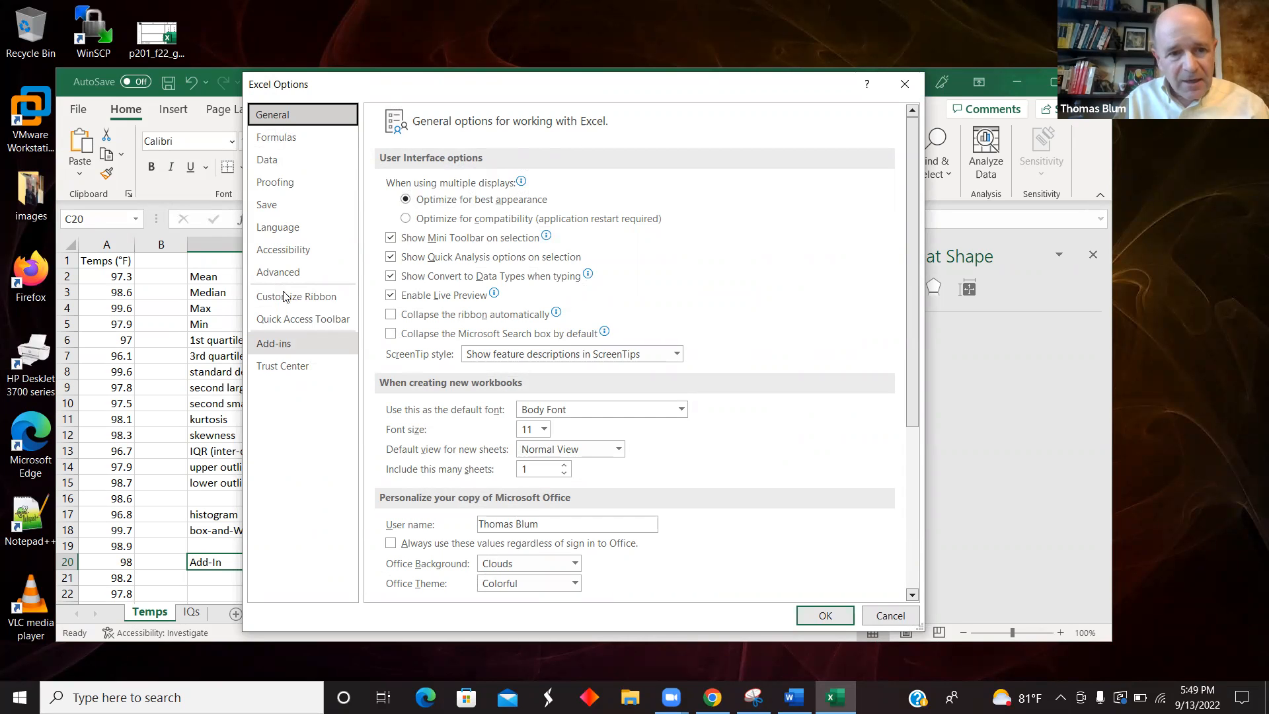
click(277, 348)
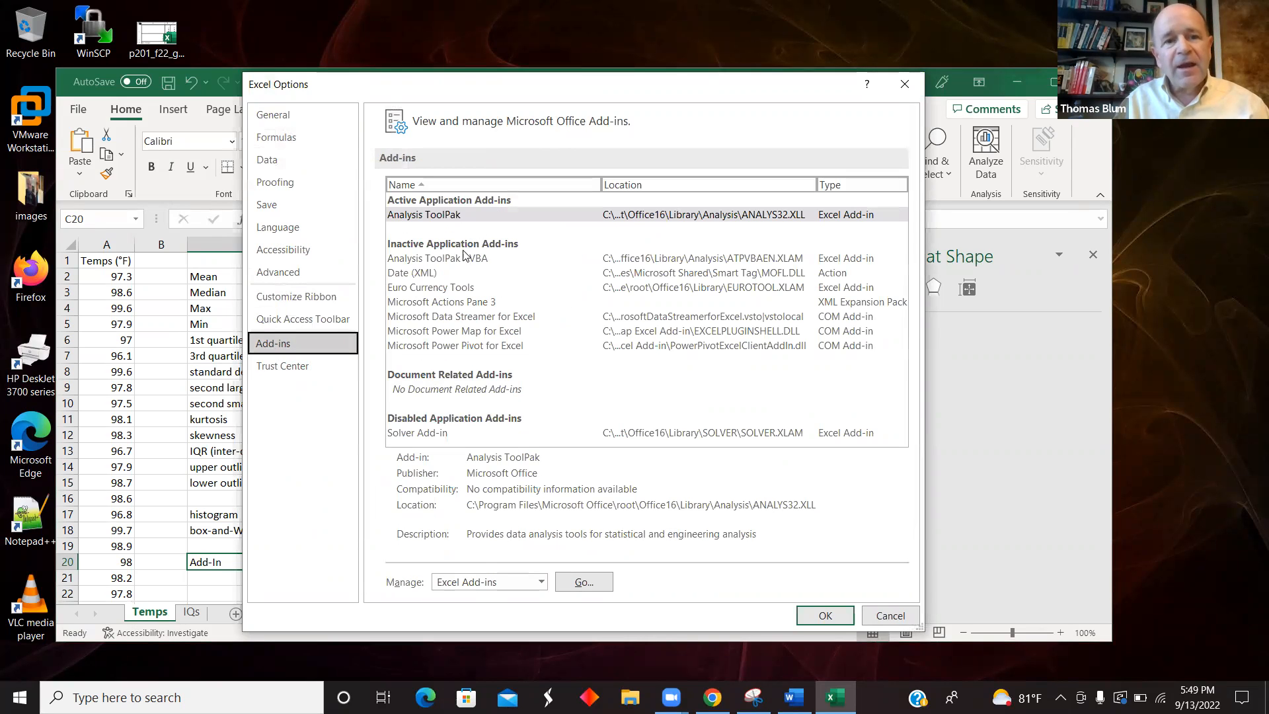
click(426, 216)
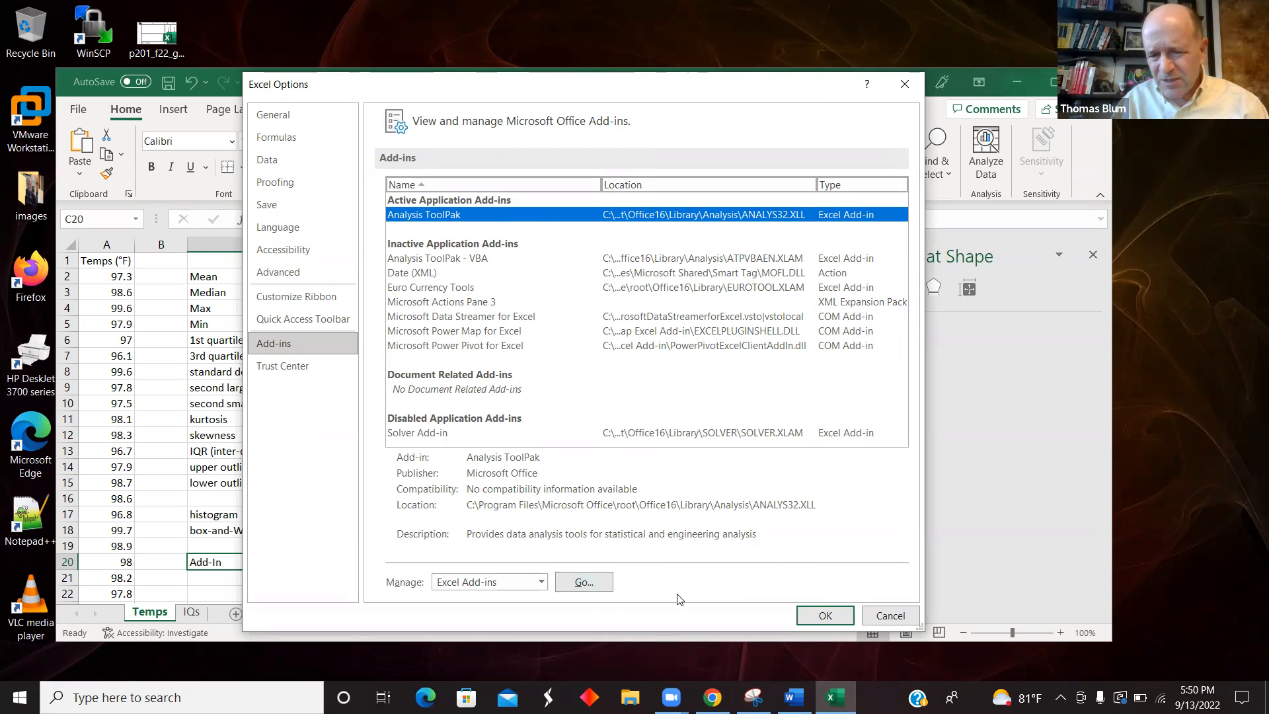
click(592, 582)
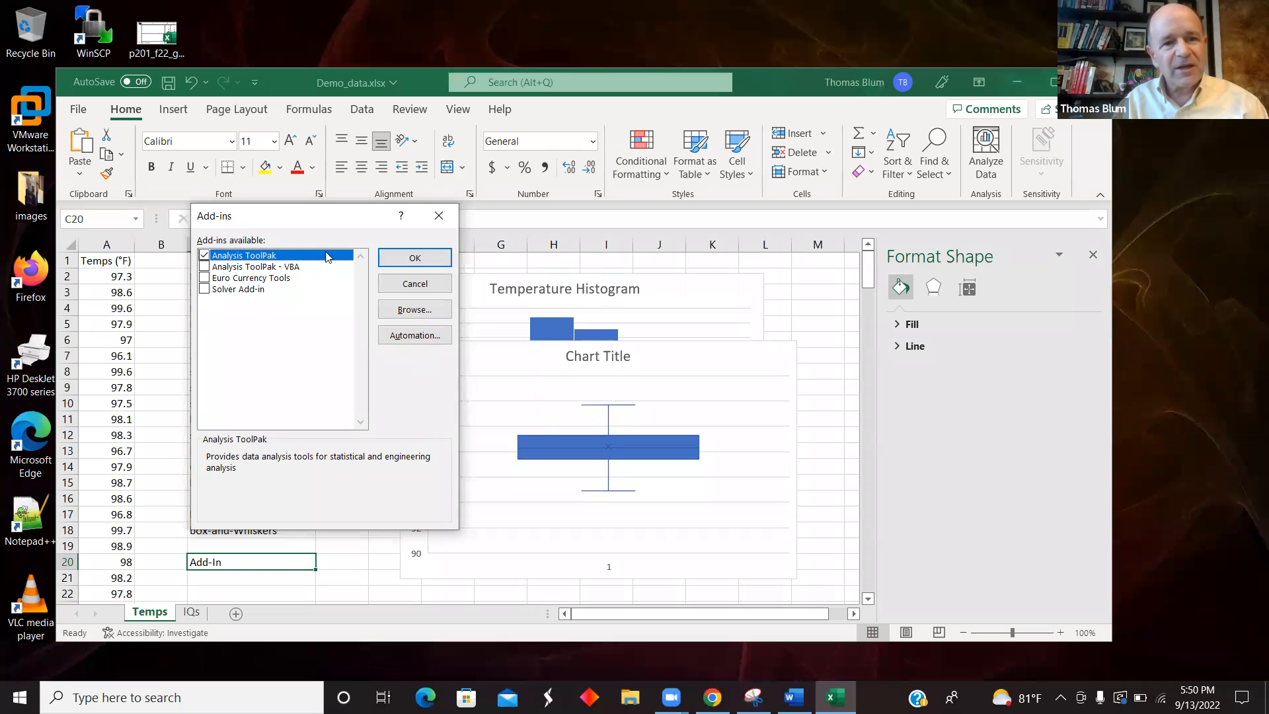
click(403, 259)
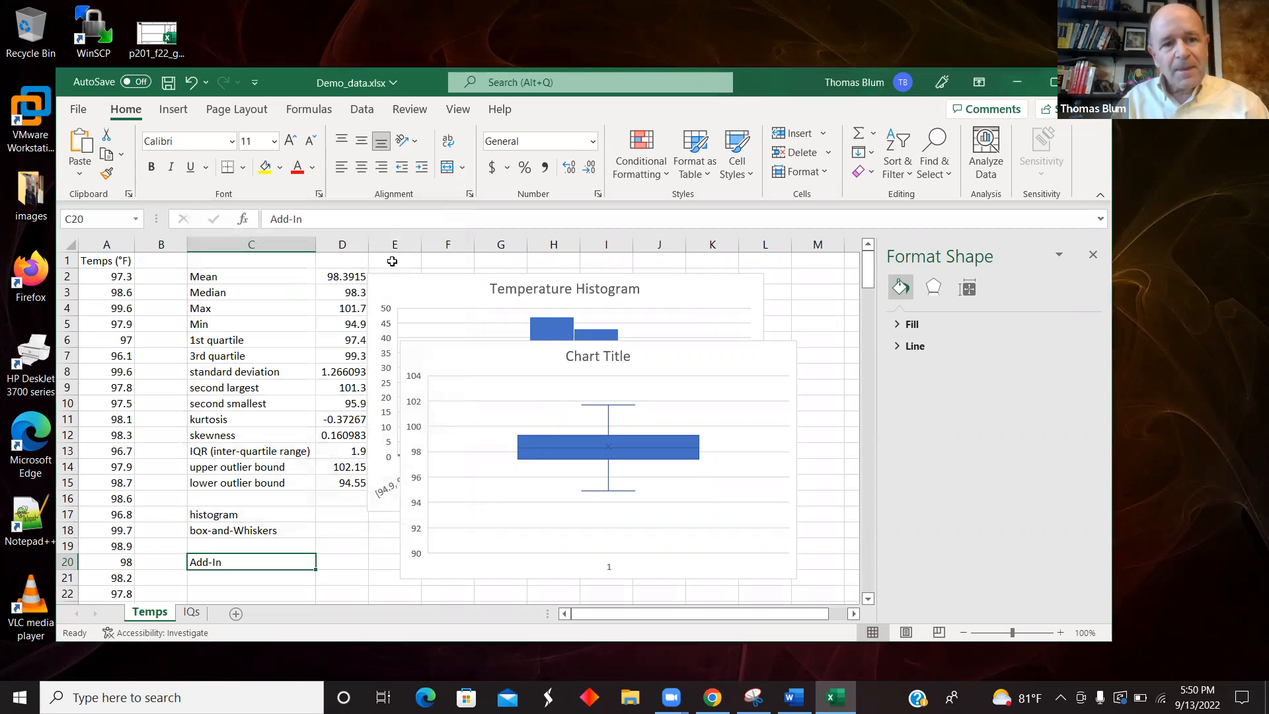
click(1093, 254)
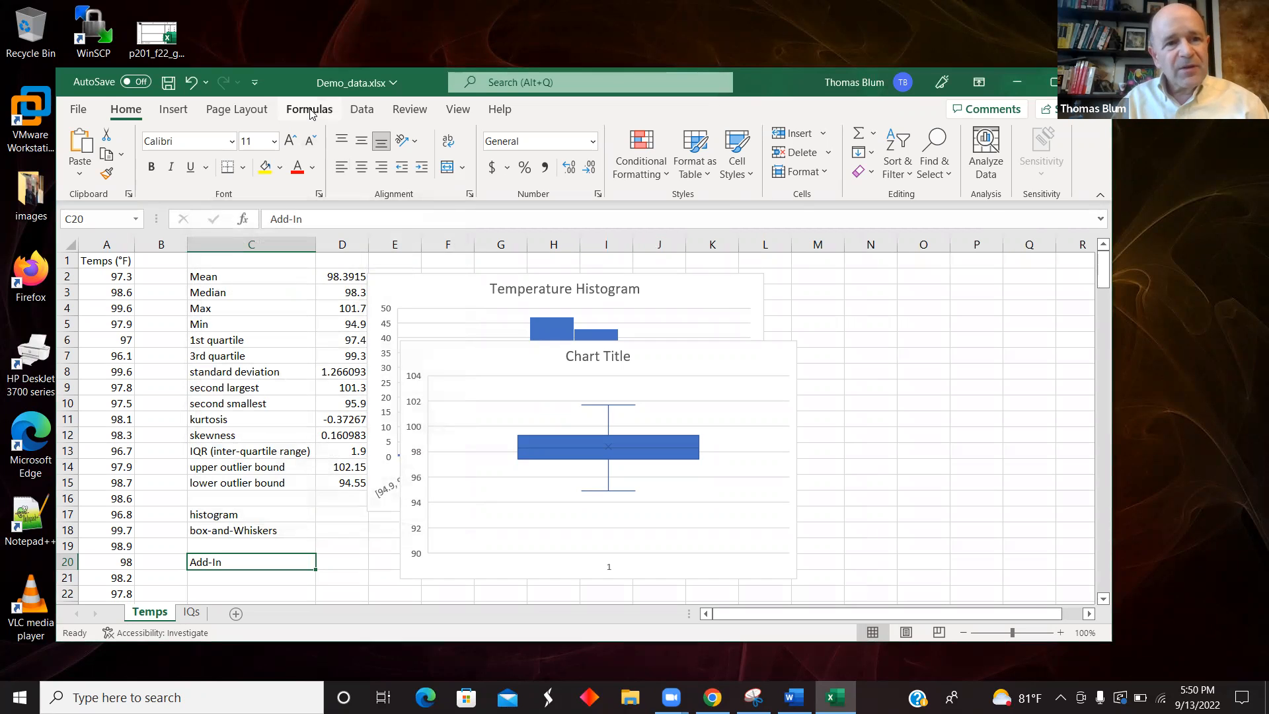
Open the Descriptive Statistics tool from the Data Analysis list with A2:A201 as its input range.
click(362, 113)
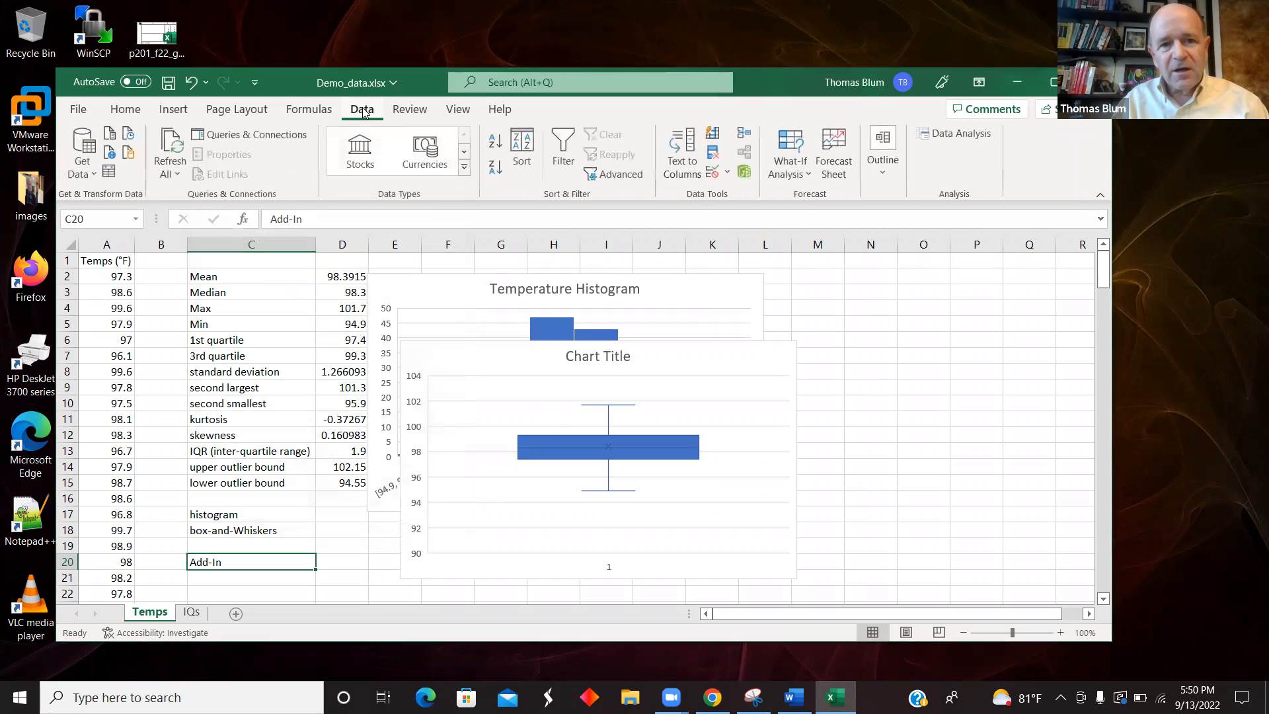
click(957, 134)
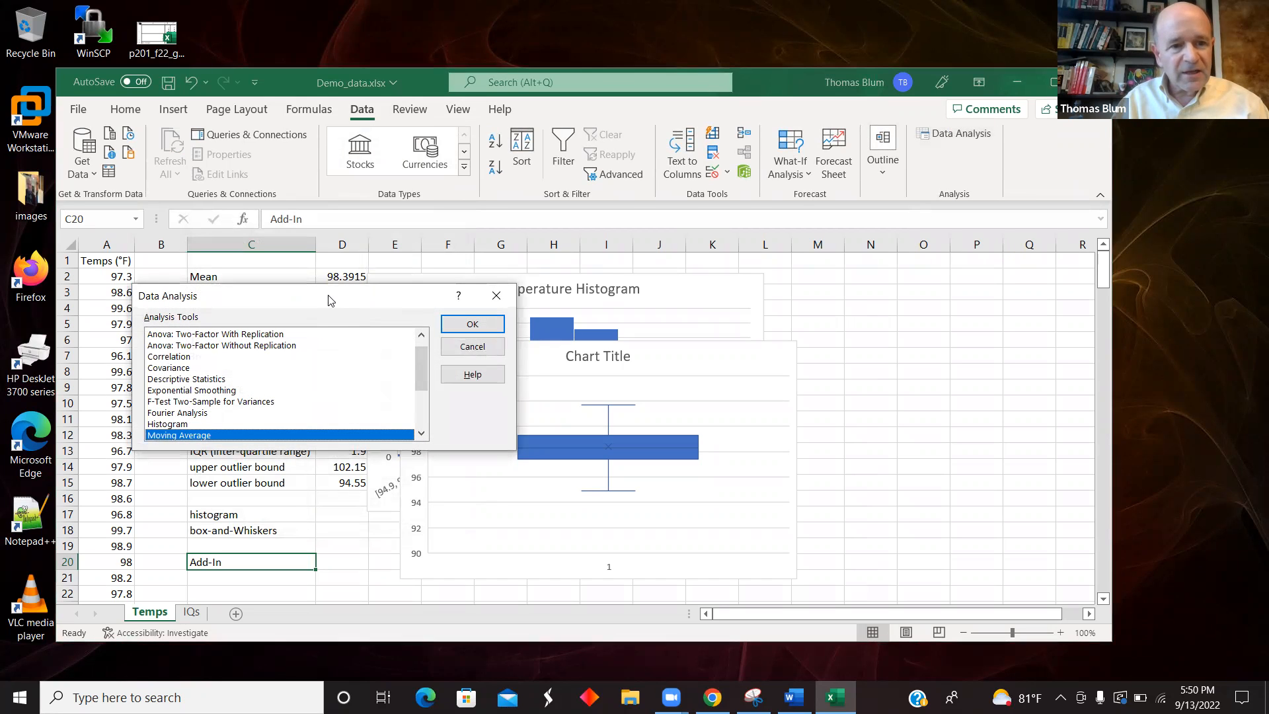
drag(340, 299, 640, 280)
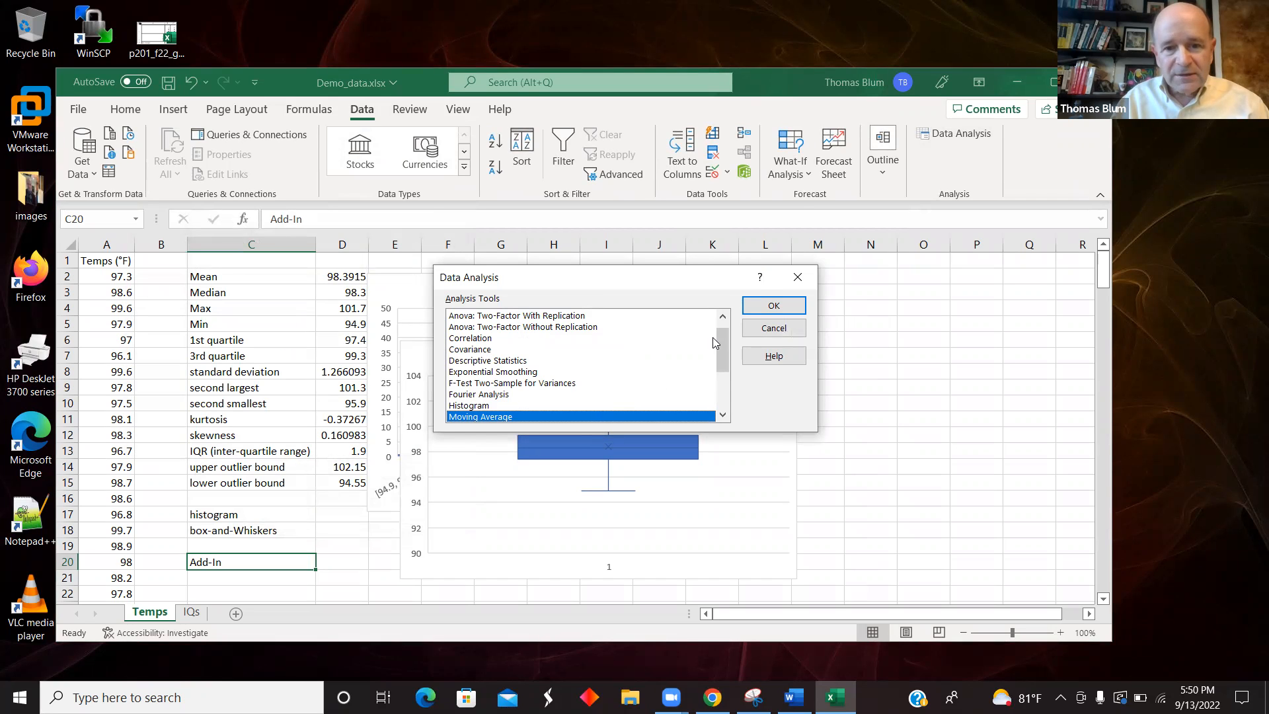
mouse_move(723, 340)
mouse_down()
mouse_move(705, 405)
mouse_move(708, 358)
mouse_up()
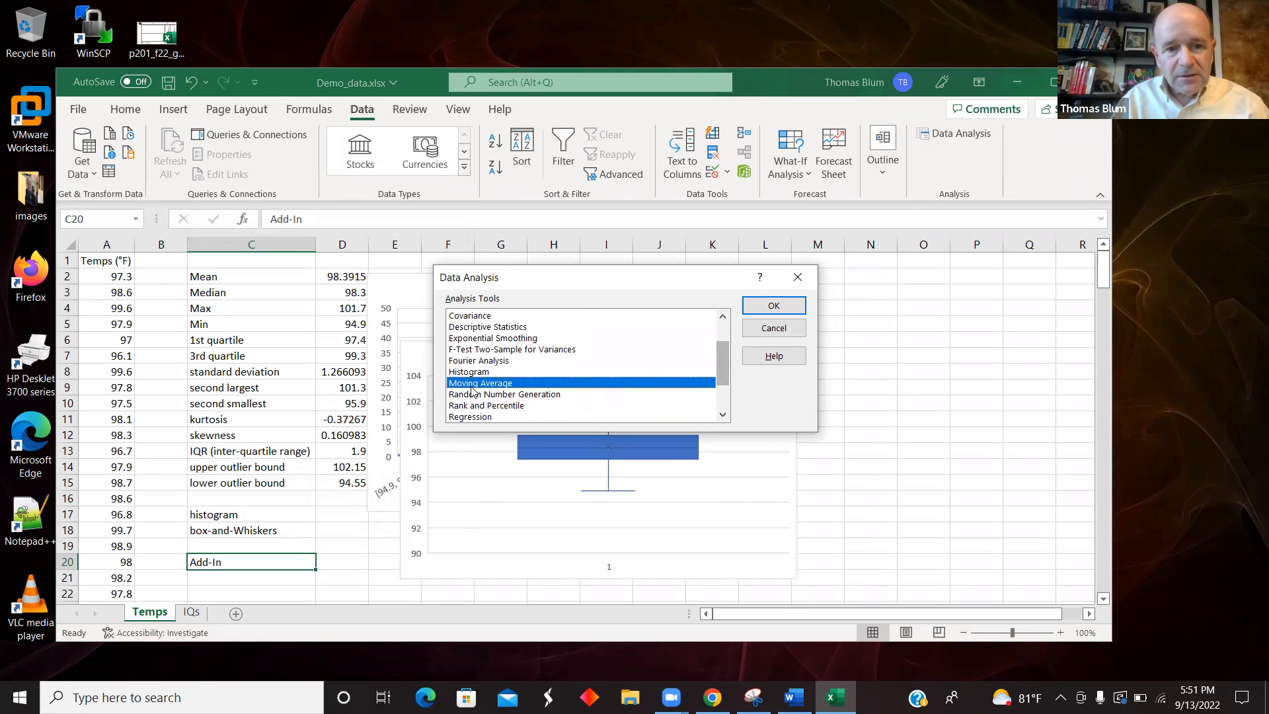
click(480, 329)
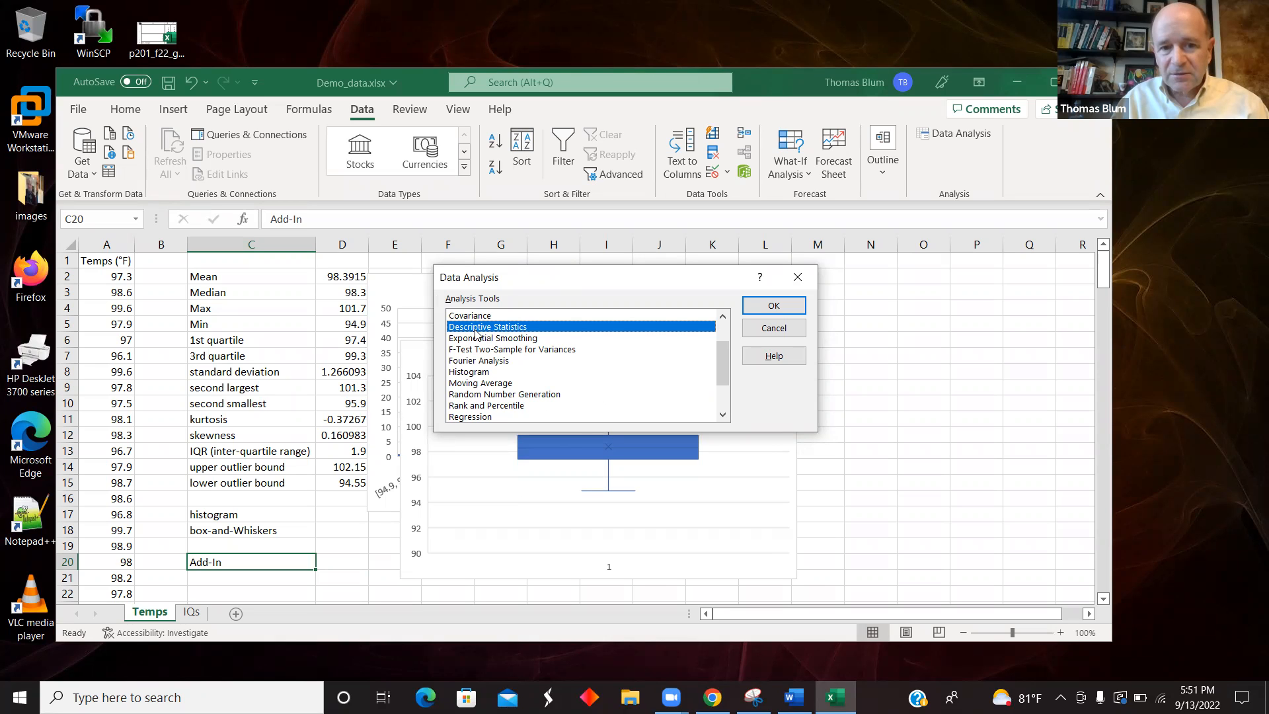
click(772, 305)
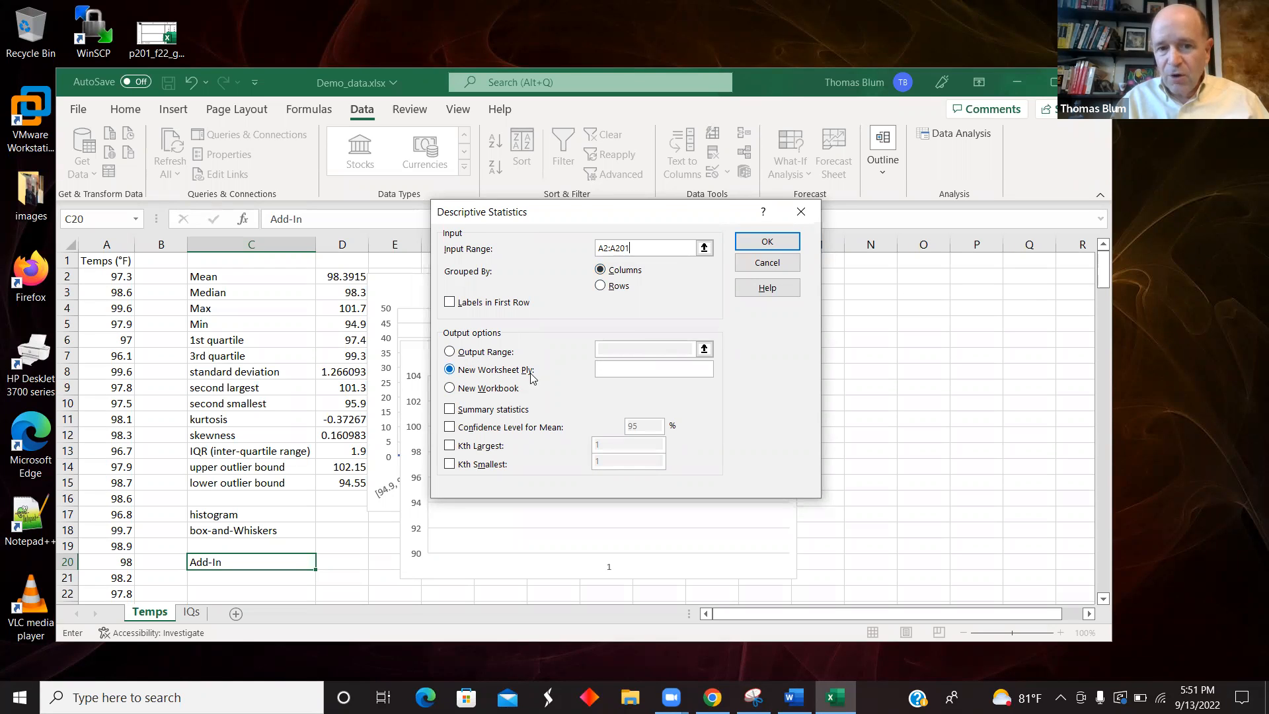
Output the summary statistics to a new worksheet and fit column A's width to its labels.
click(766, 245)
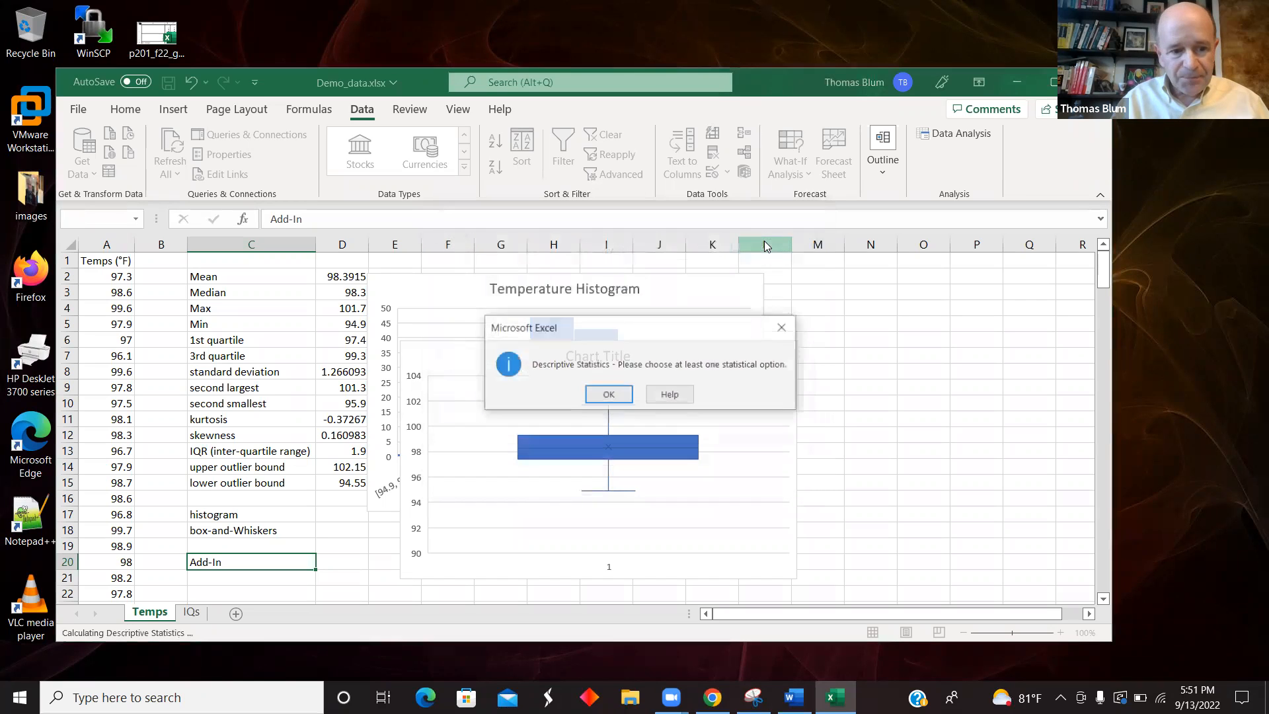
click(608, 395)
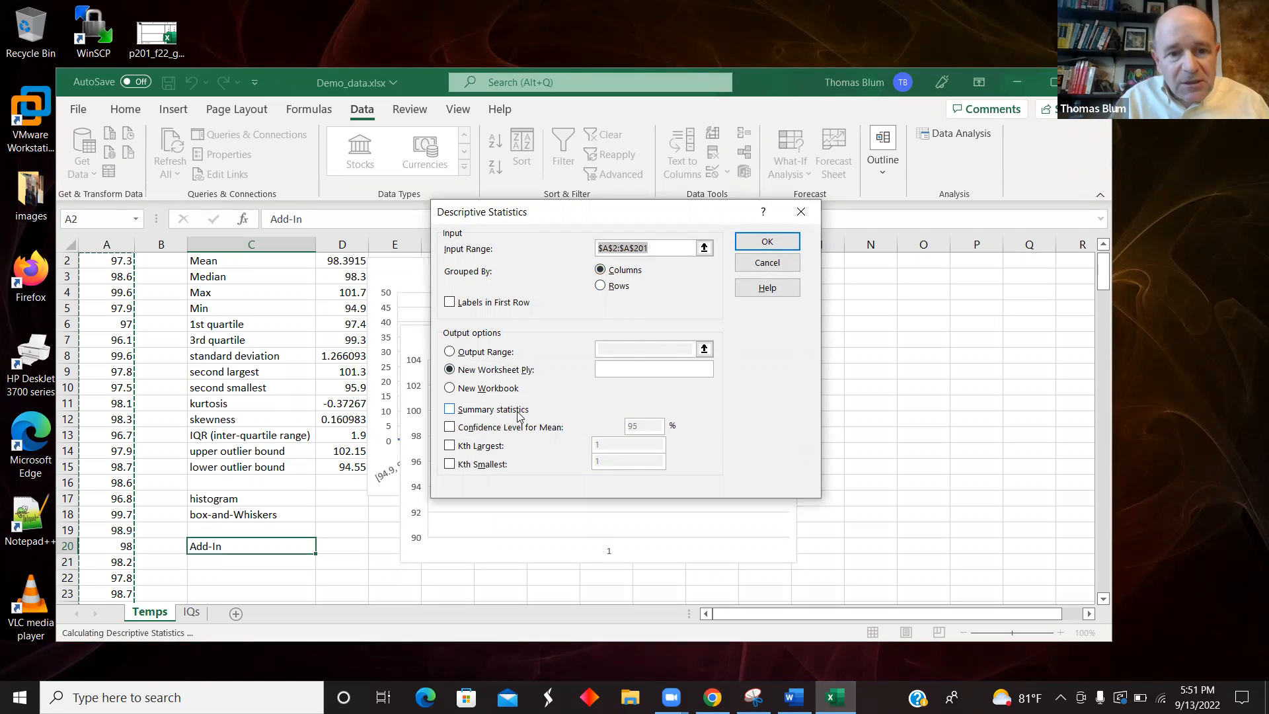
click(495, 410)
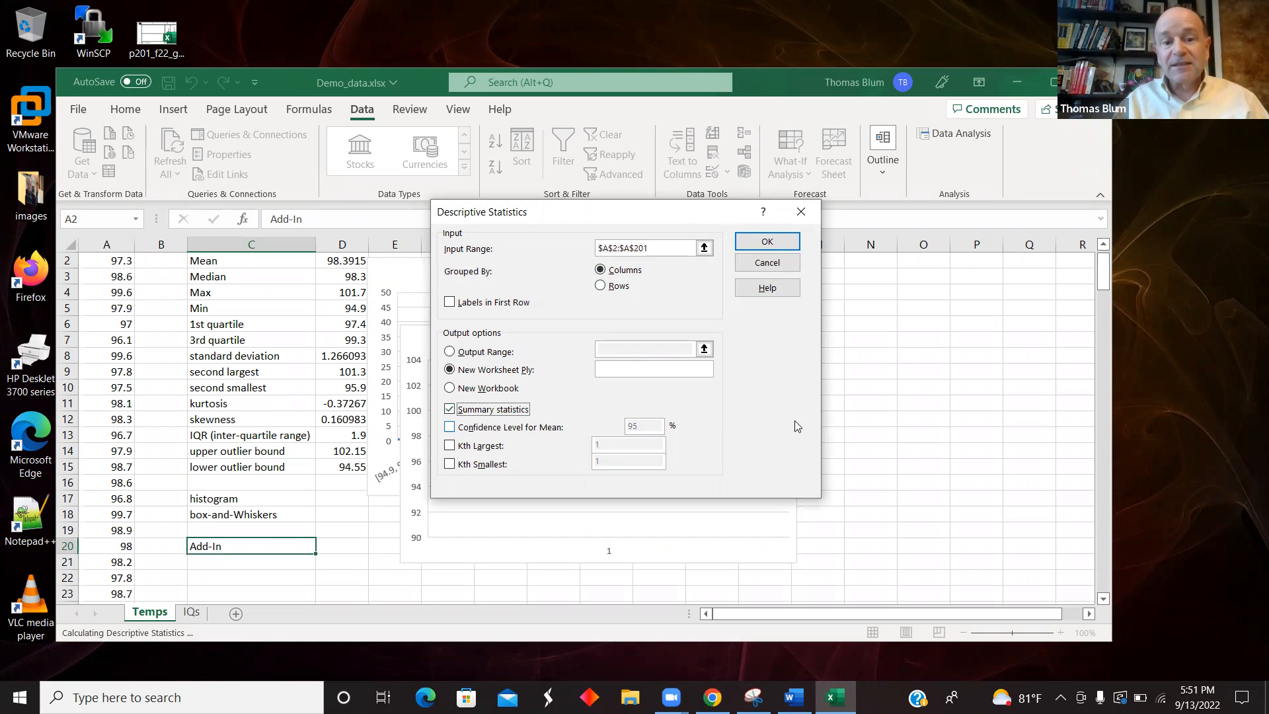
click(763, 242)
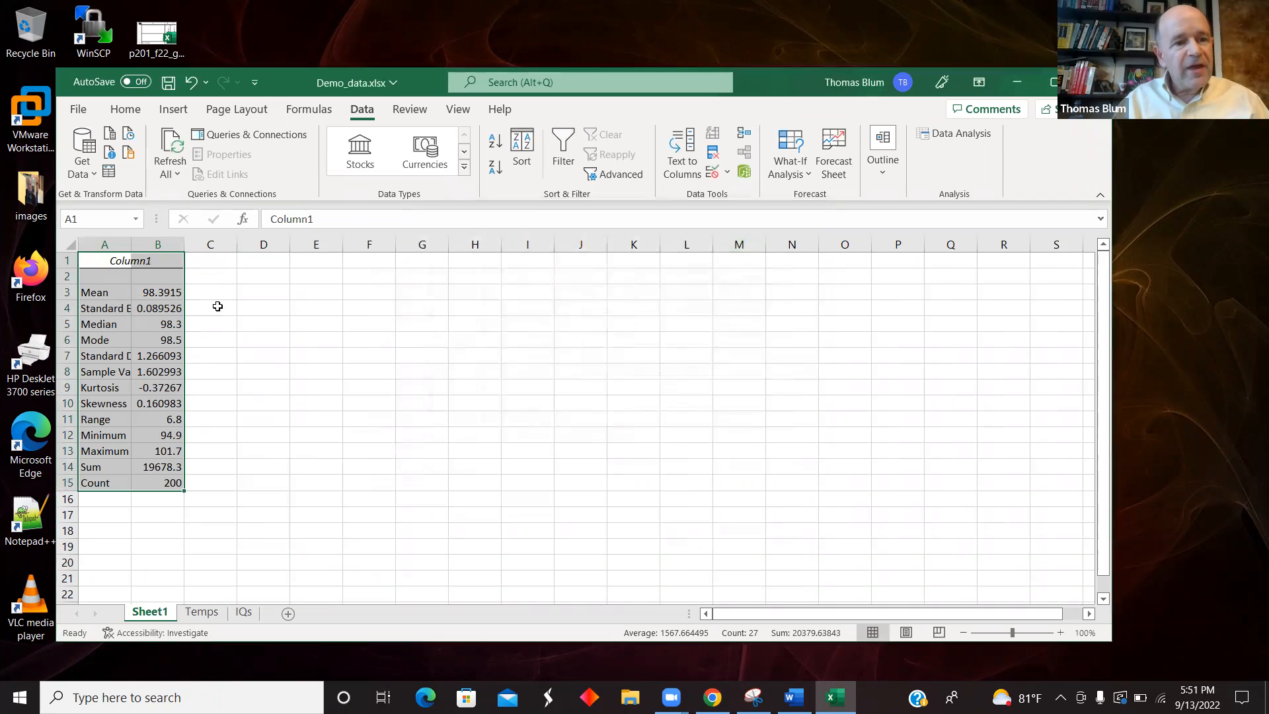
double_click(130, 245)
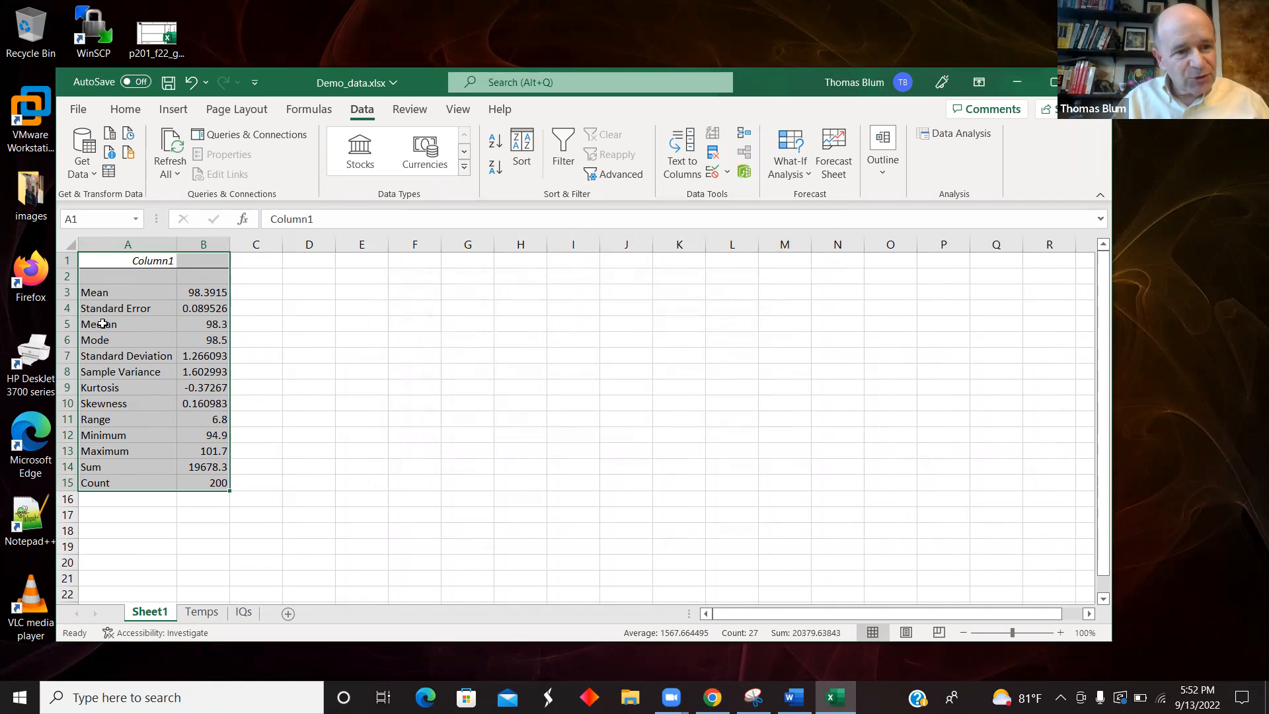
Check the Temps sheet for the second smallest value, outlier bounds, IQR and quartiles to compare with the ToolPak summary.
click(199, 613)
click(249, 384)
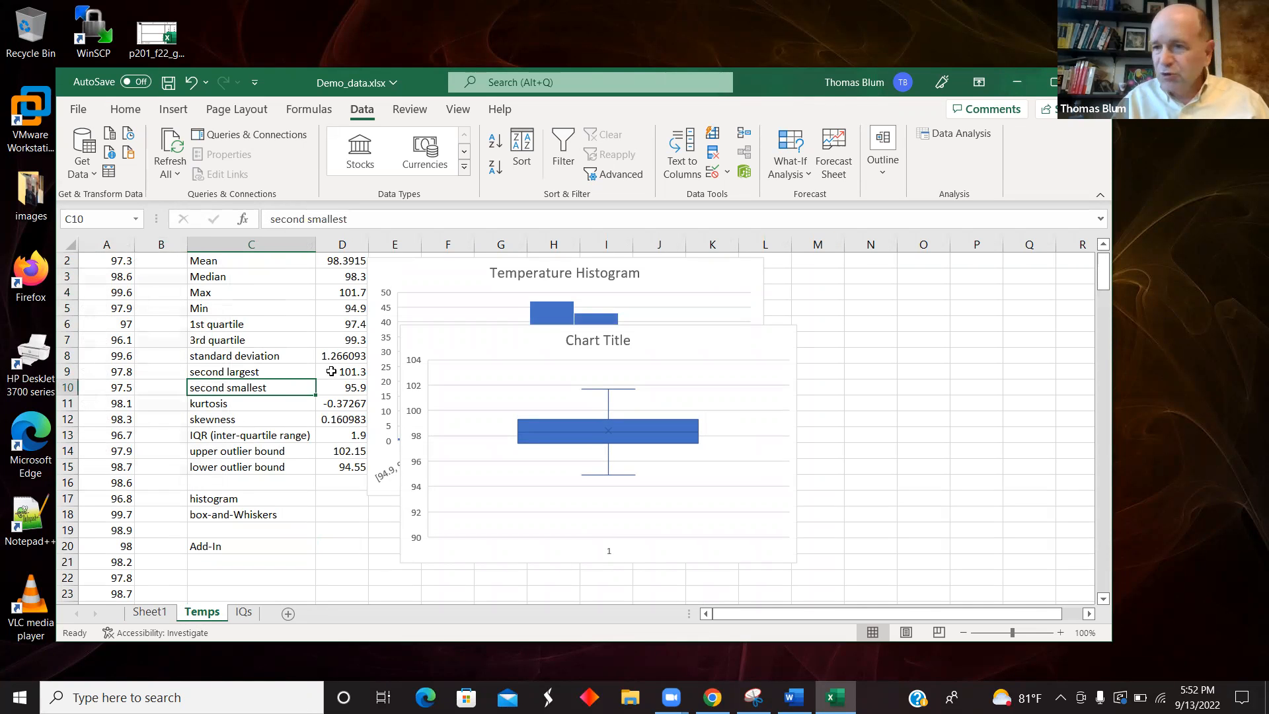
click(223, 454)
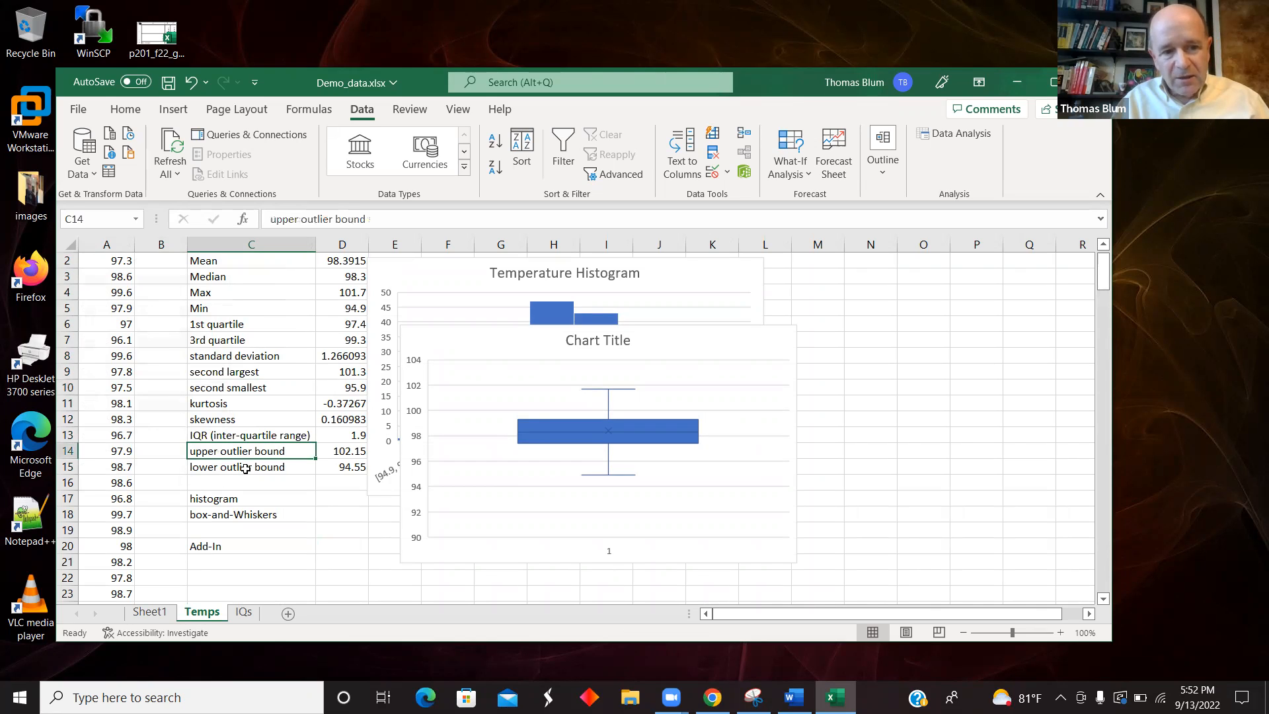
click(245, 469)
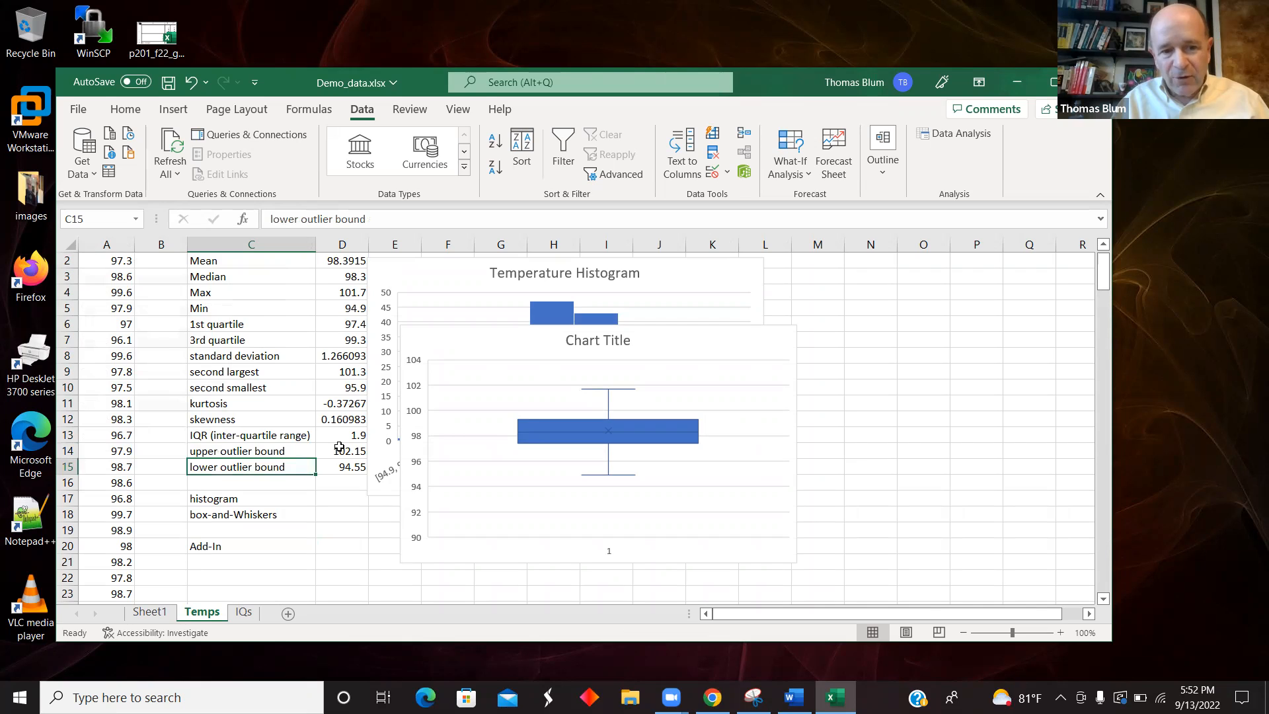
click(220, 437)
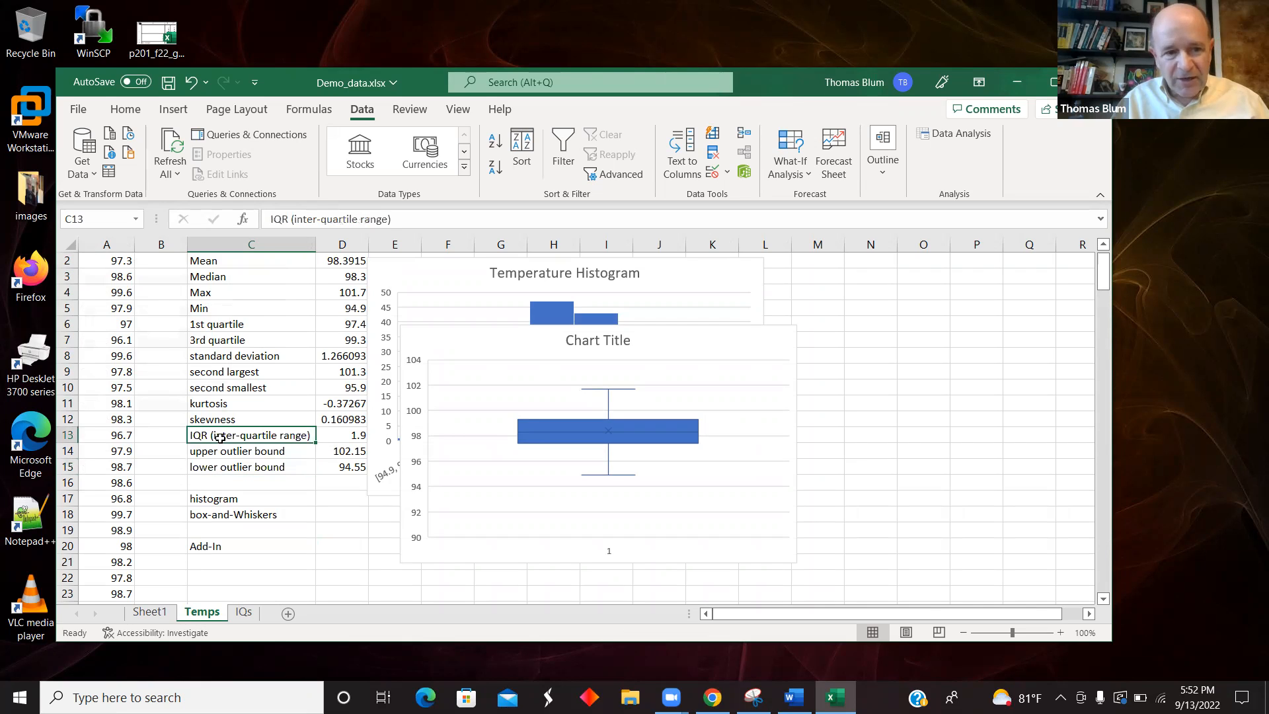
click(253, 331)
click(251, 341)
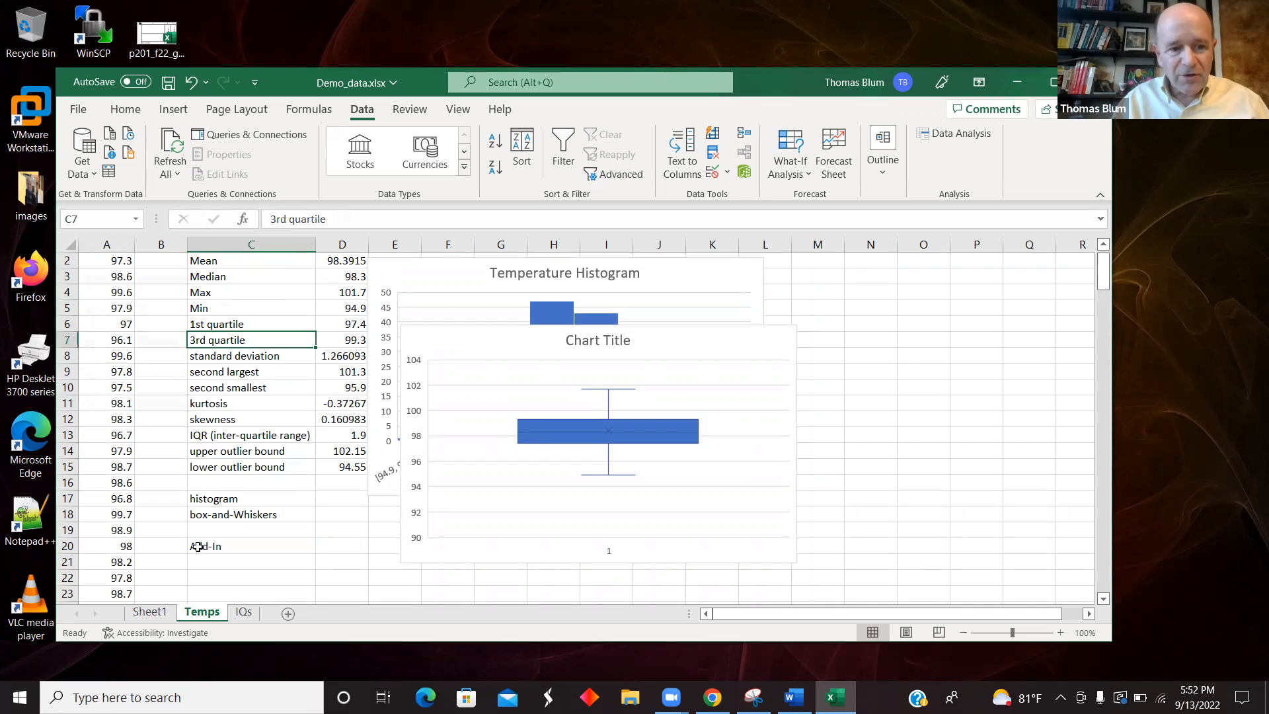
Go through the summary statistics on Sheet1 one by one, from the mean in B3 to the count in B15.
click(169, 614)
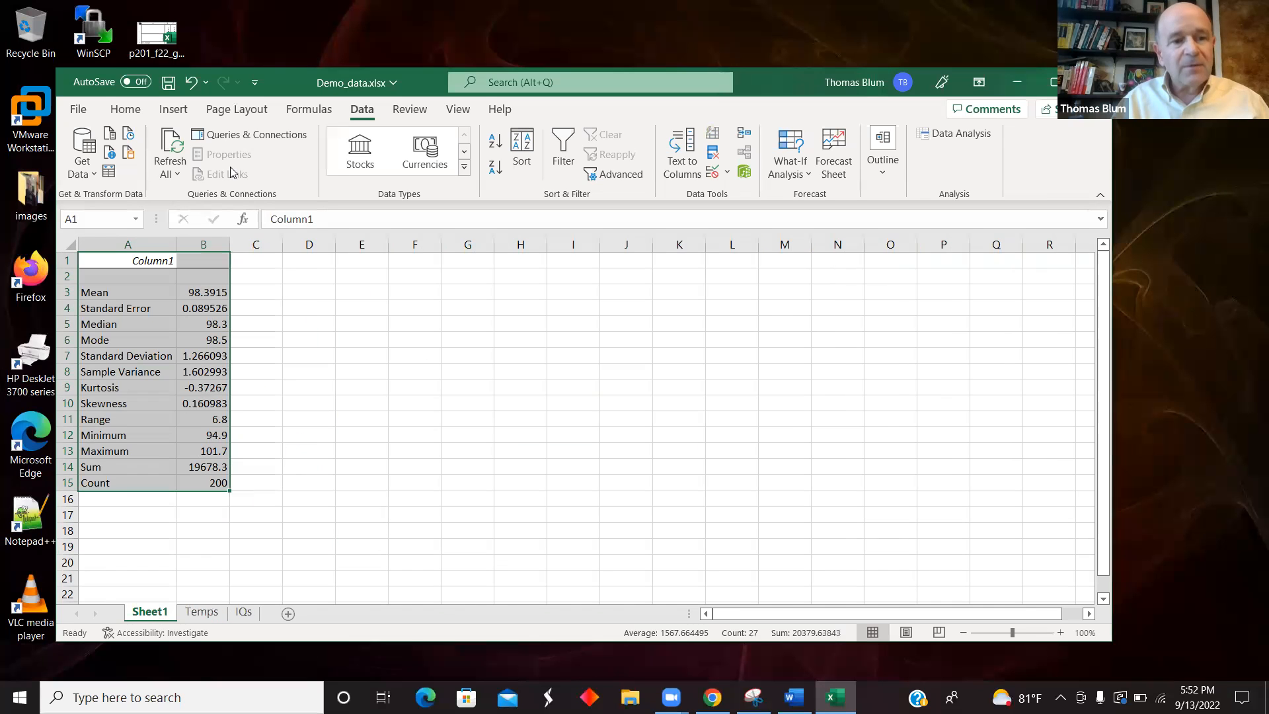
click(185, 292)
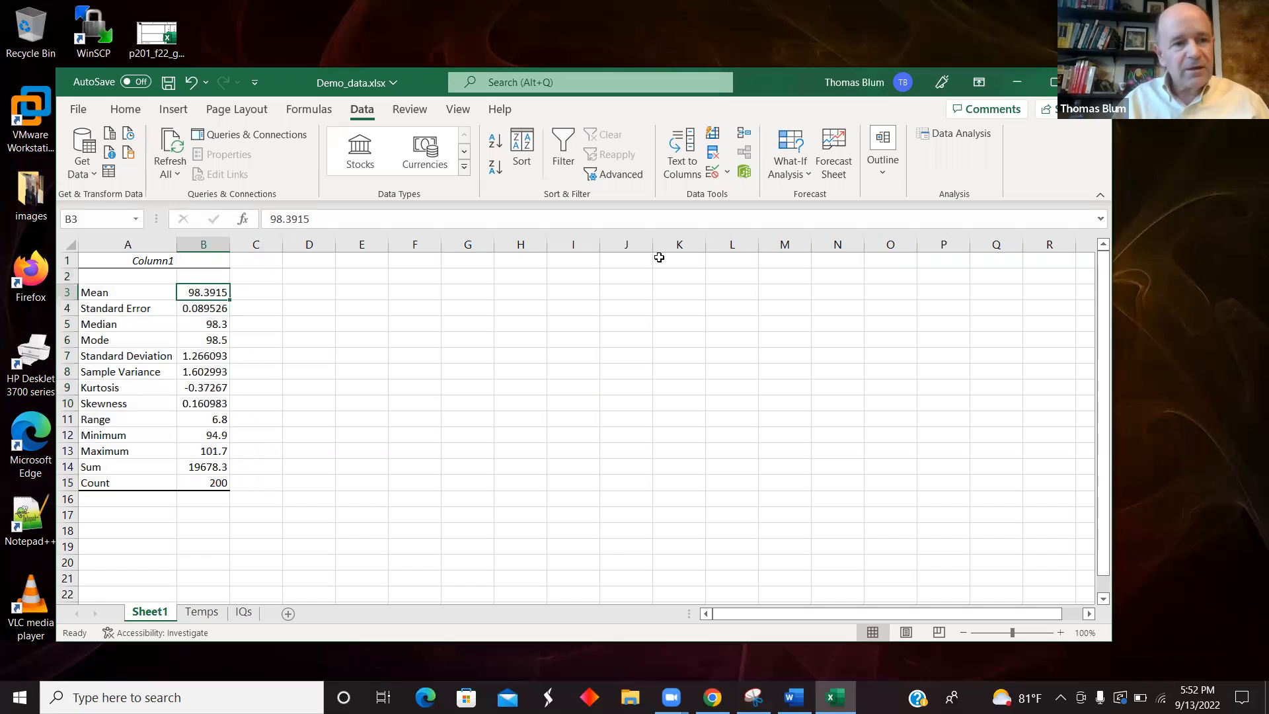
key(Down)
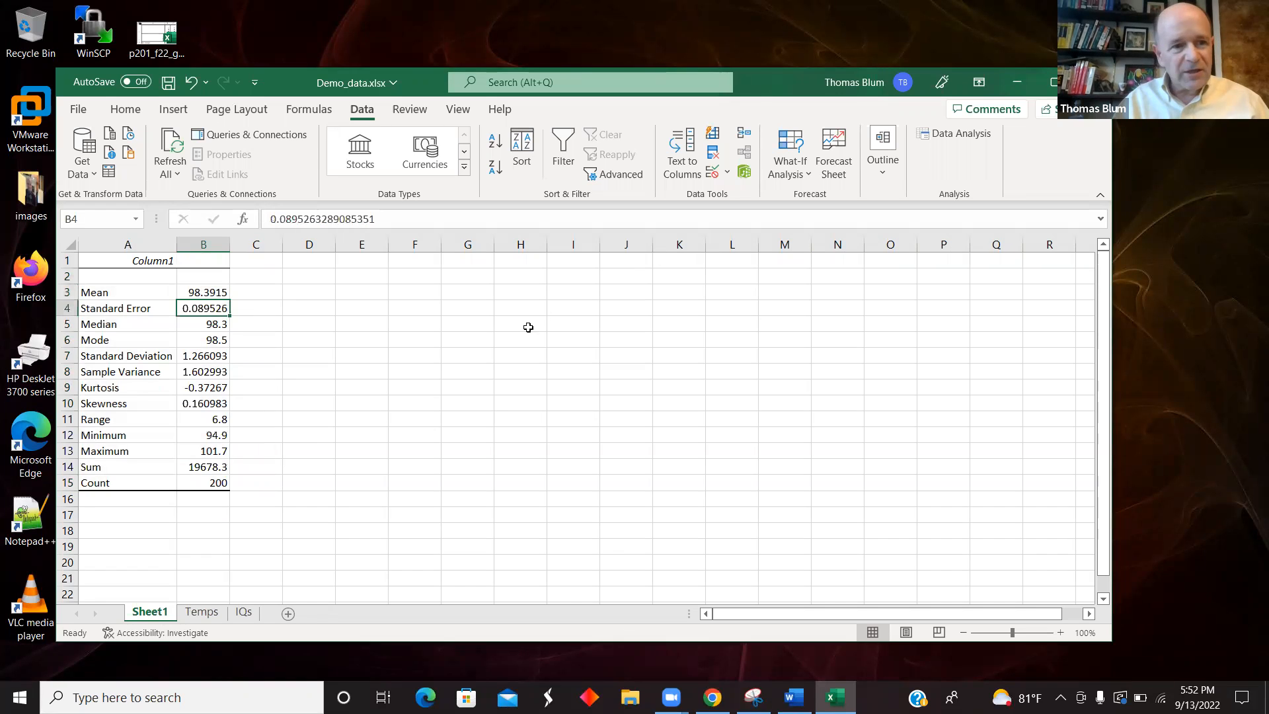
click(213, 324)
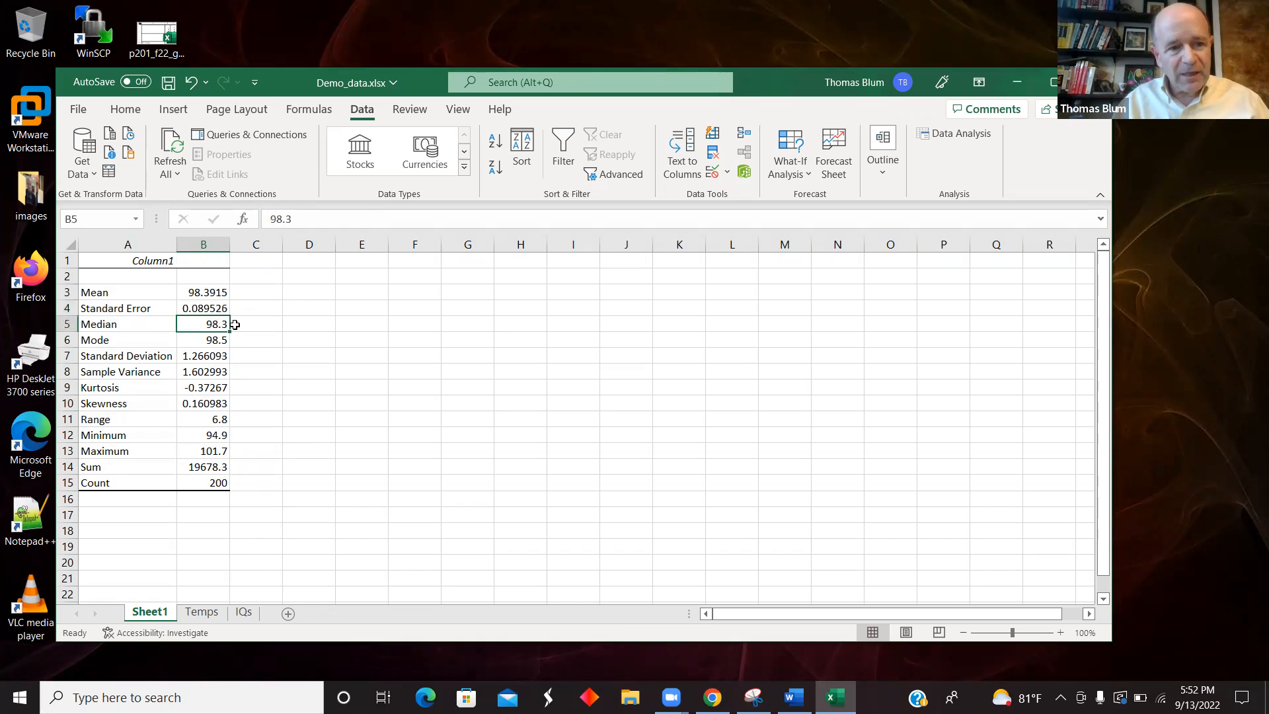
key(Down)
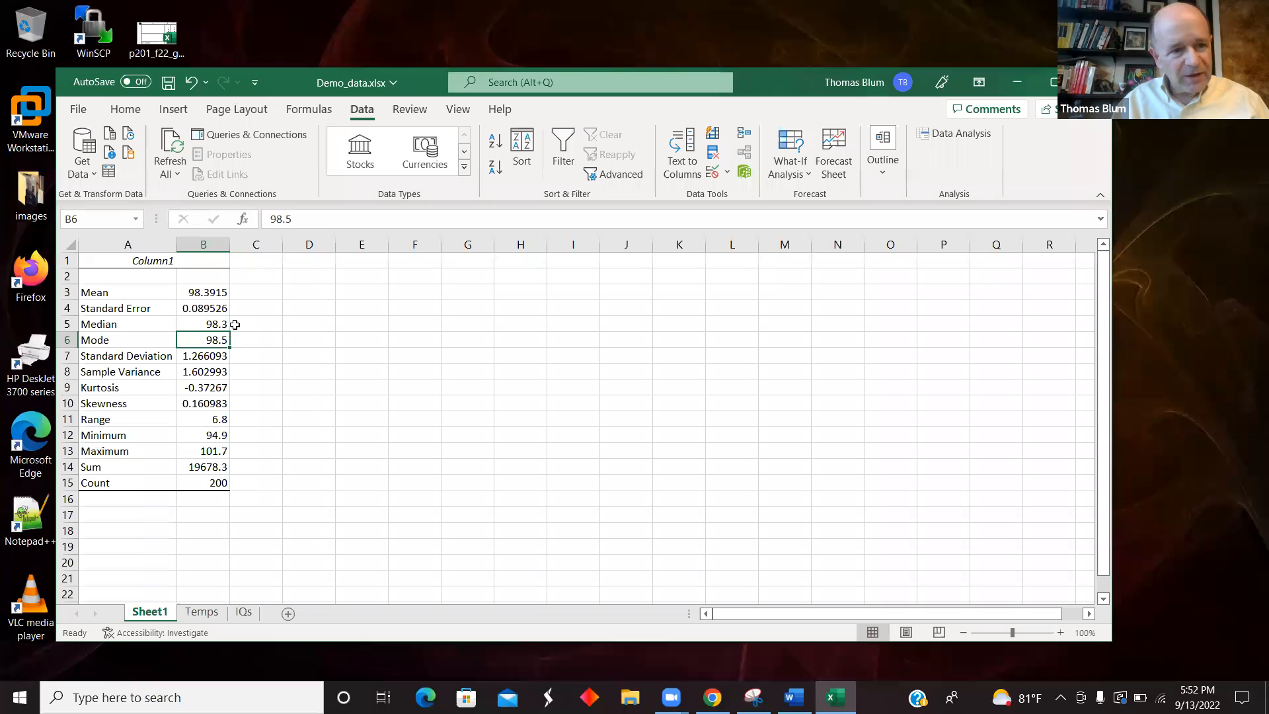
key(Down)
key(Down)
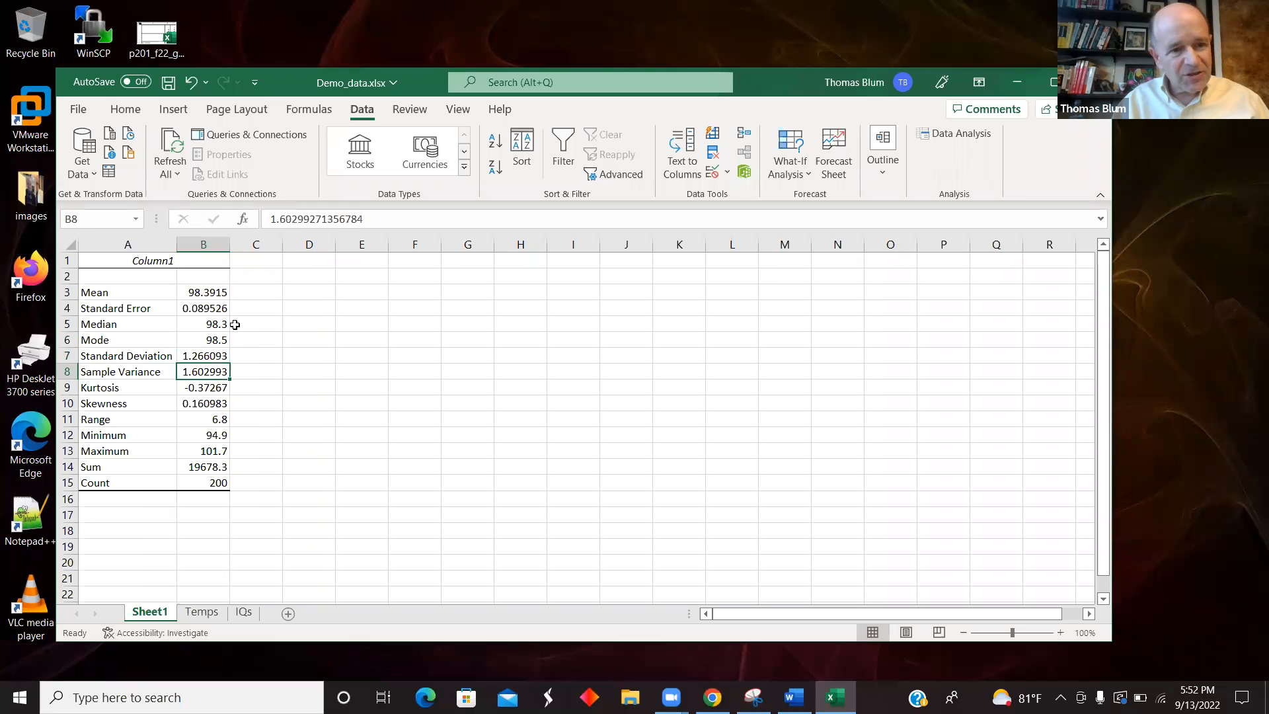
key(Down)
key(Down)
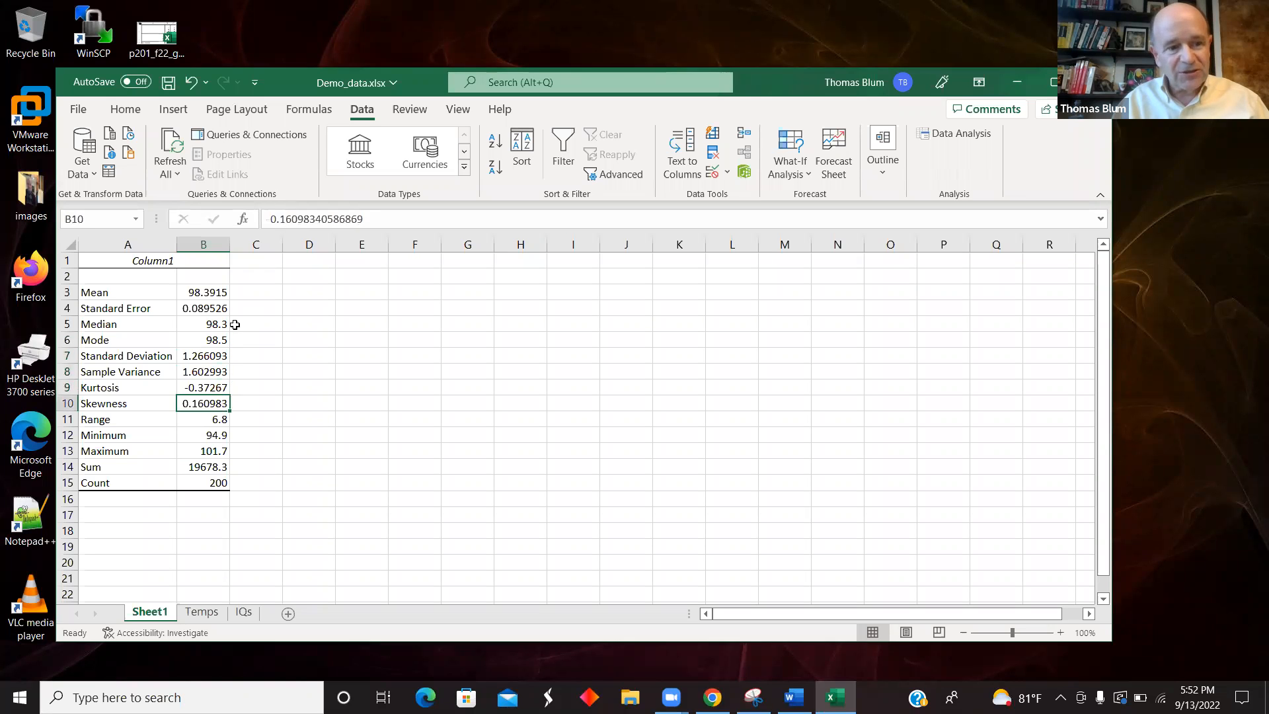
key(Down)
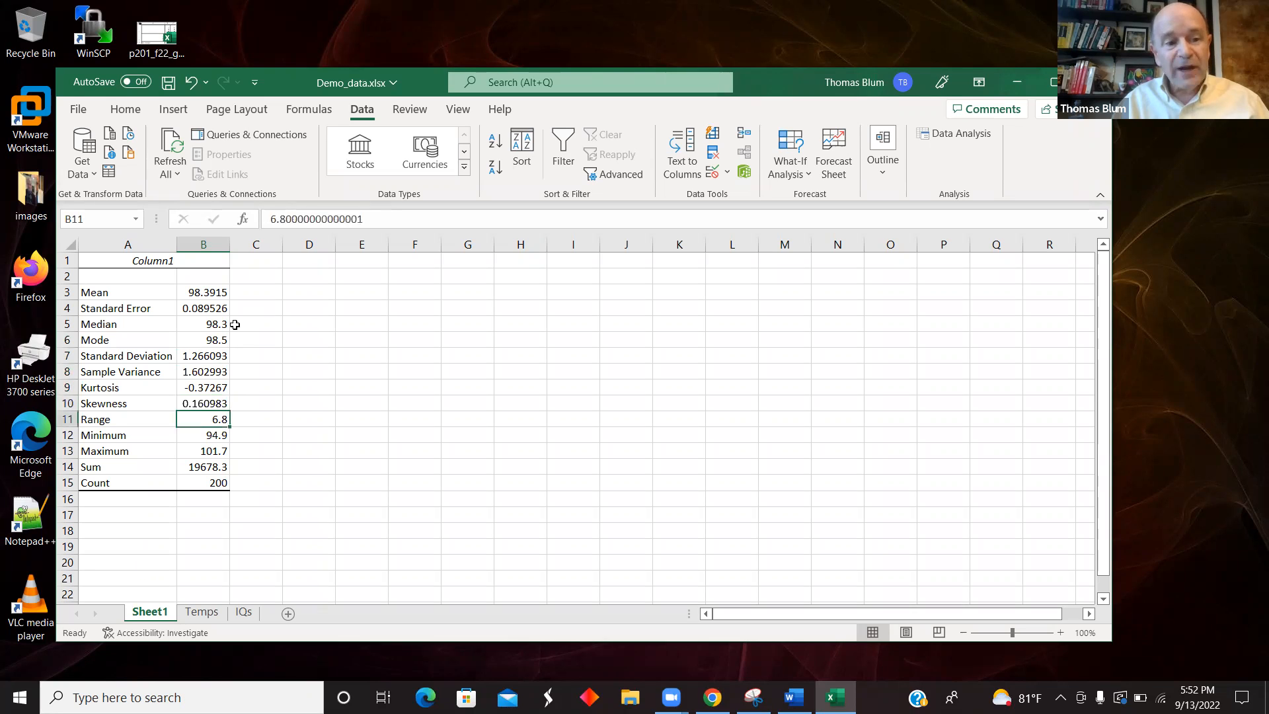
key(Down)
key(Down)
key(Down)
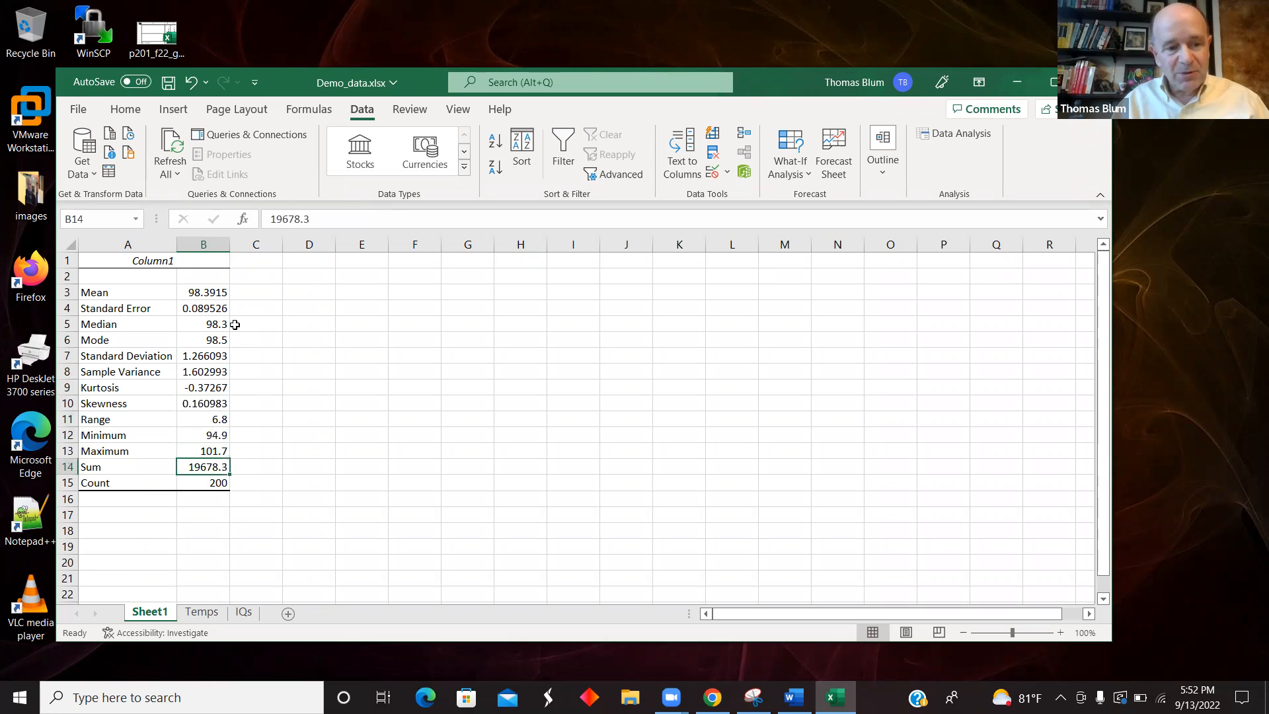
key(Down)
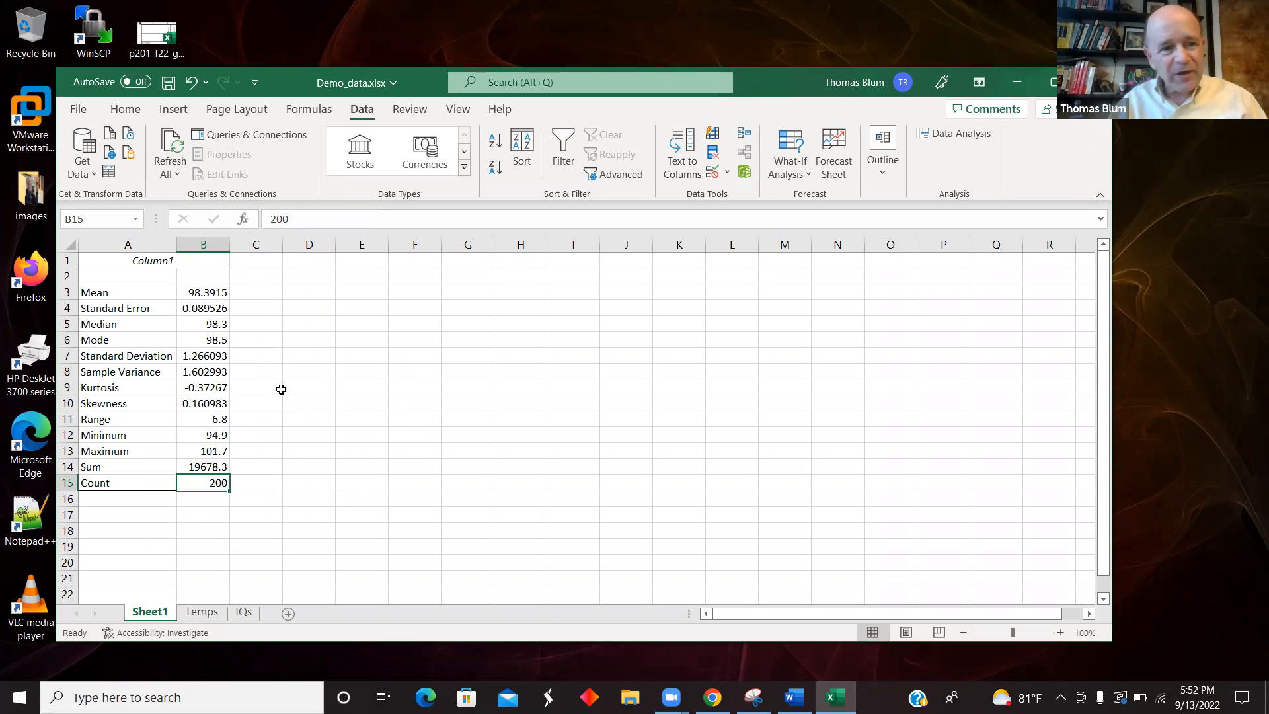
Move the box-and-whisker chart on the Temps sheet to about columns J to Q, uncovering most of the histogram.
click(202, 611)
drag(499, 341, 718, 341)
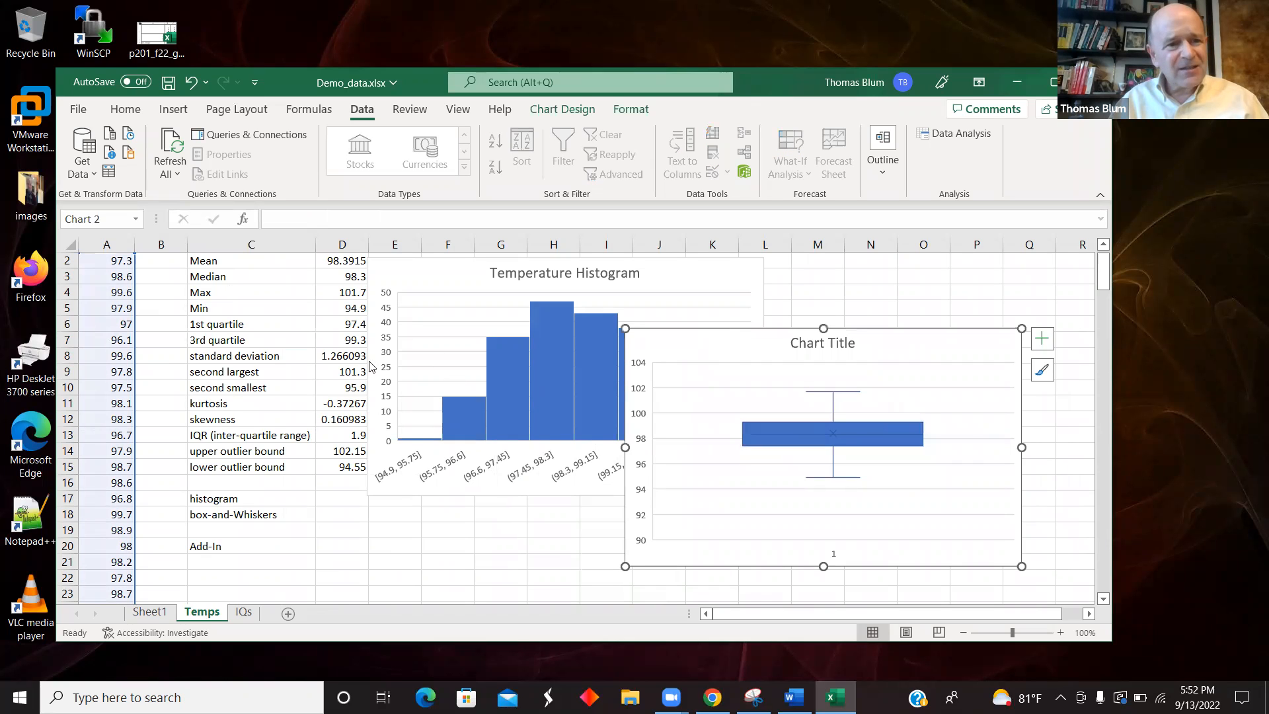
click(157, 610)
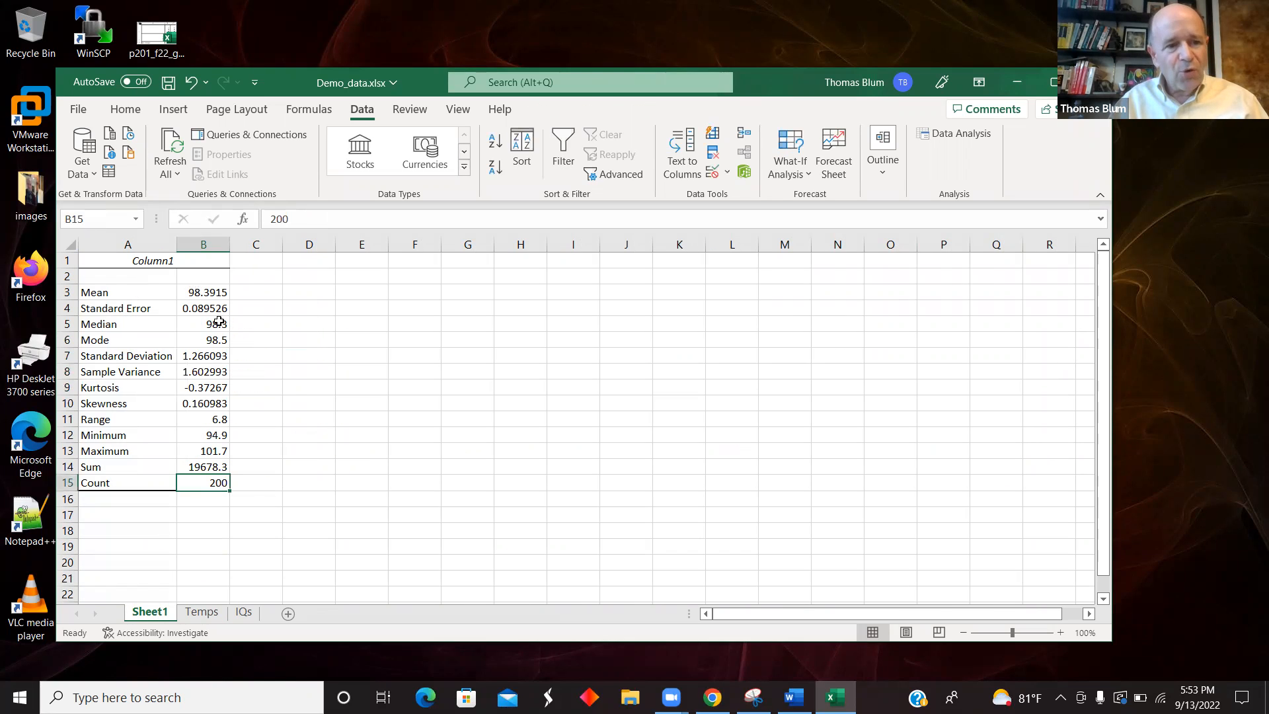
click(244, 613)
click(202, 611)
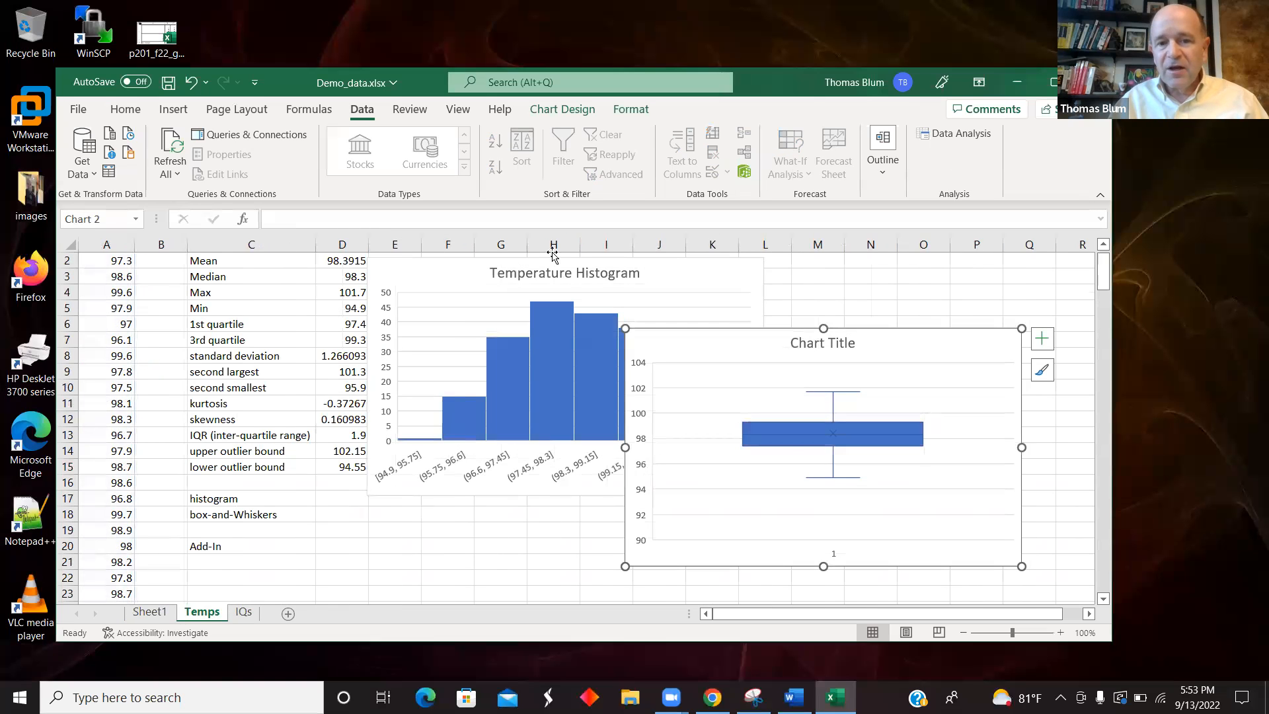